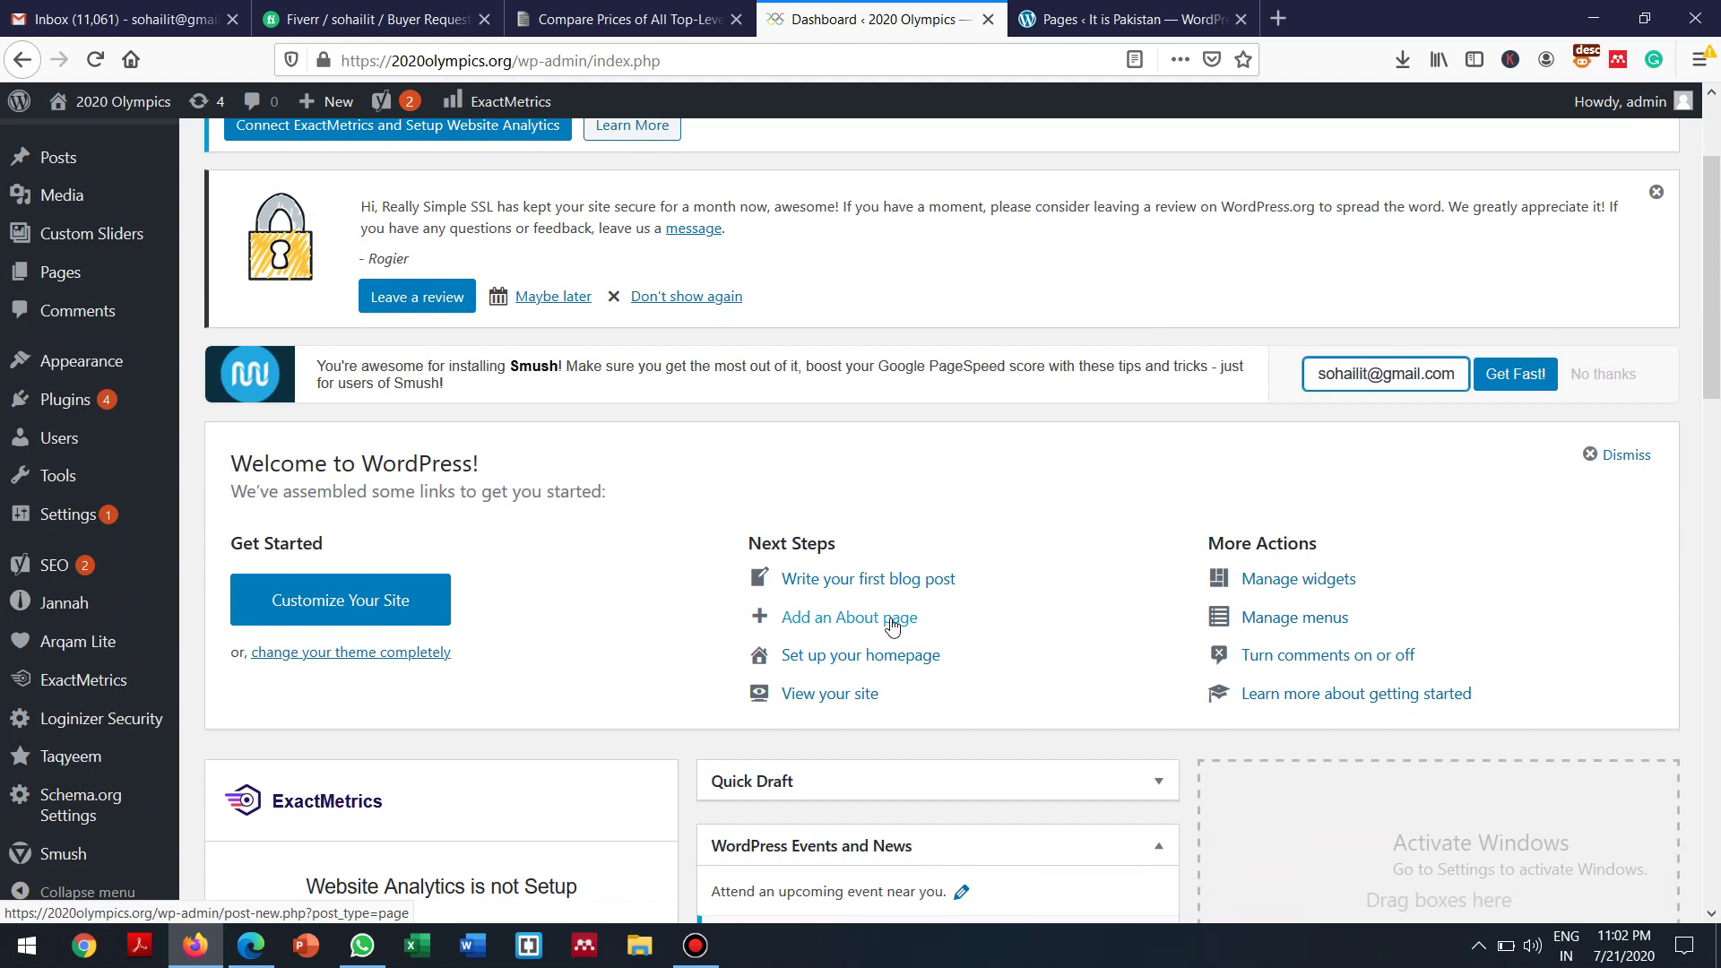
# Look over the Dashboard, then go to the Updates page showing WordPress 5.4.2 as latest.
pyautogui.scroll(3, 1716, 338)
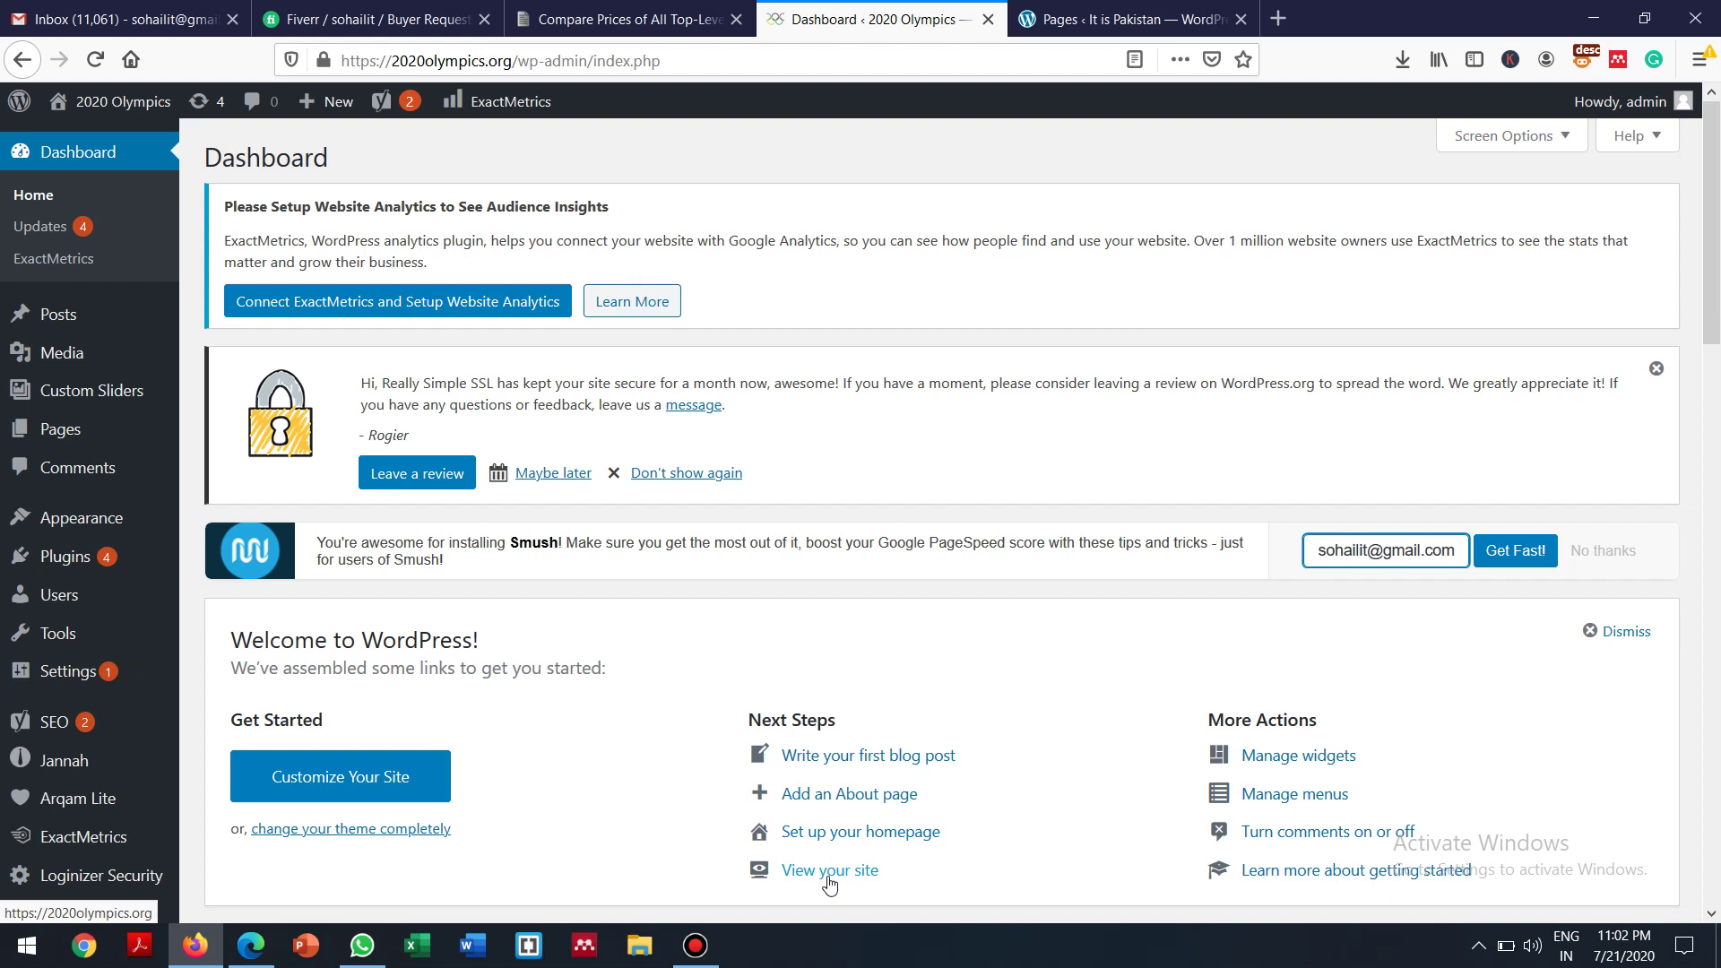
pyautogui.moveTo(55, 107)
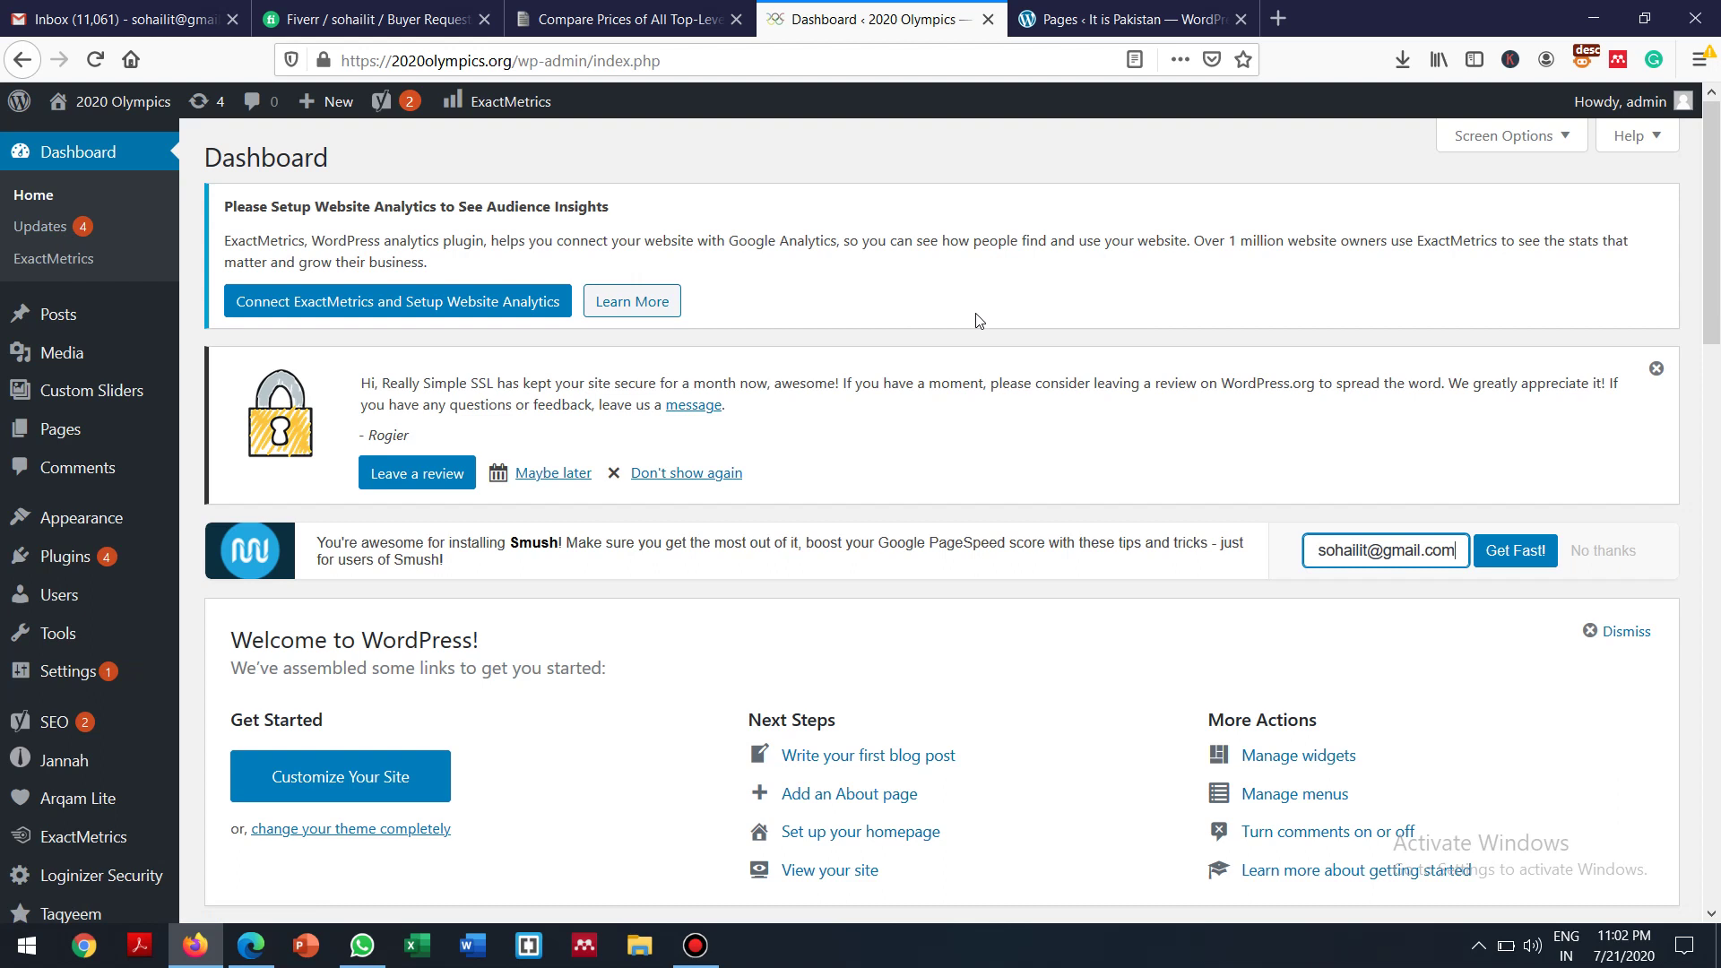
pyautogui.moveTo(1716, 247); pyautogui.dragTo(1716, 445)
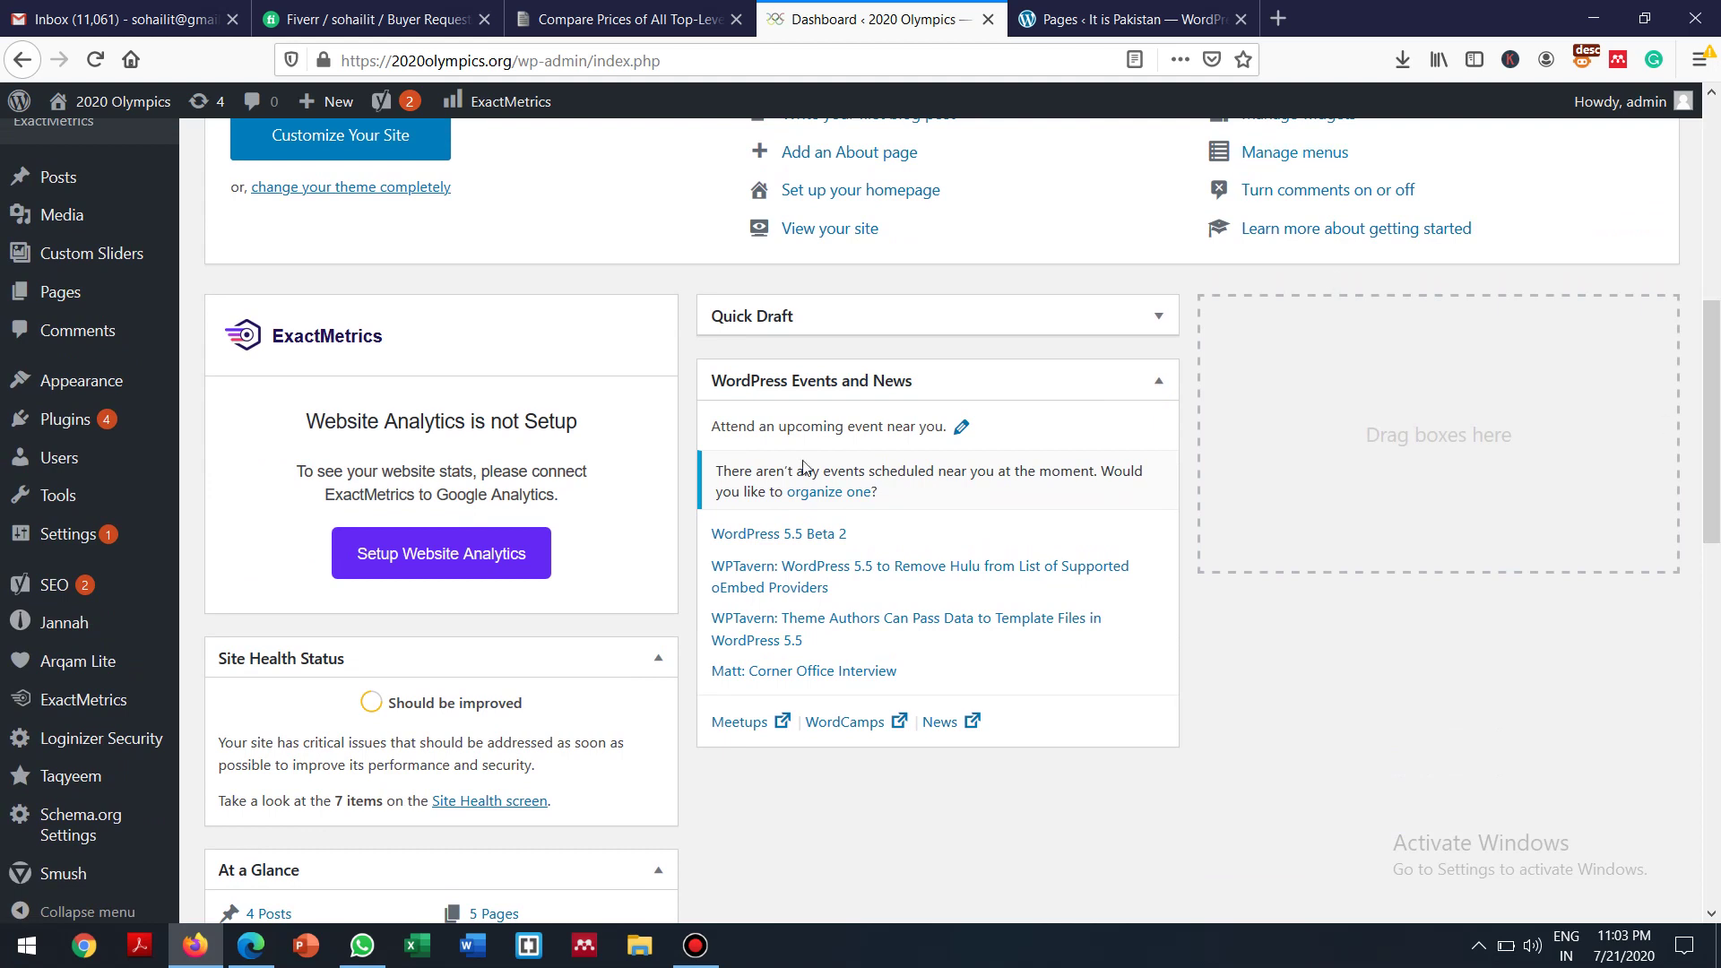
pyautogui.scroll(2, 810, 641)
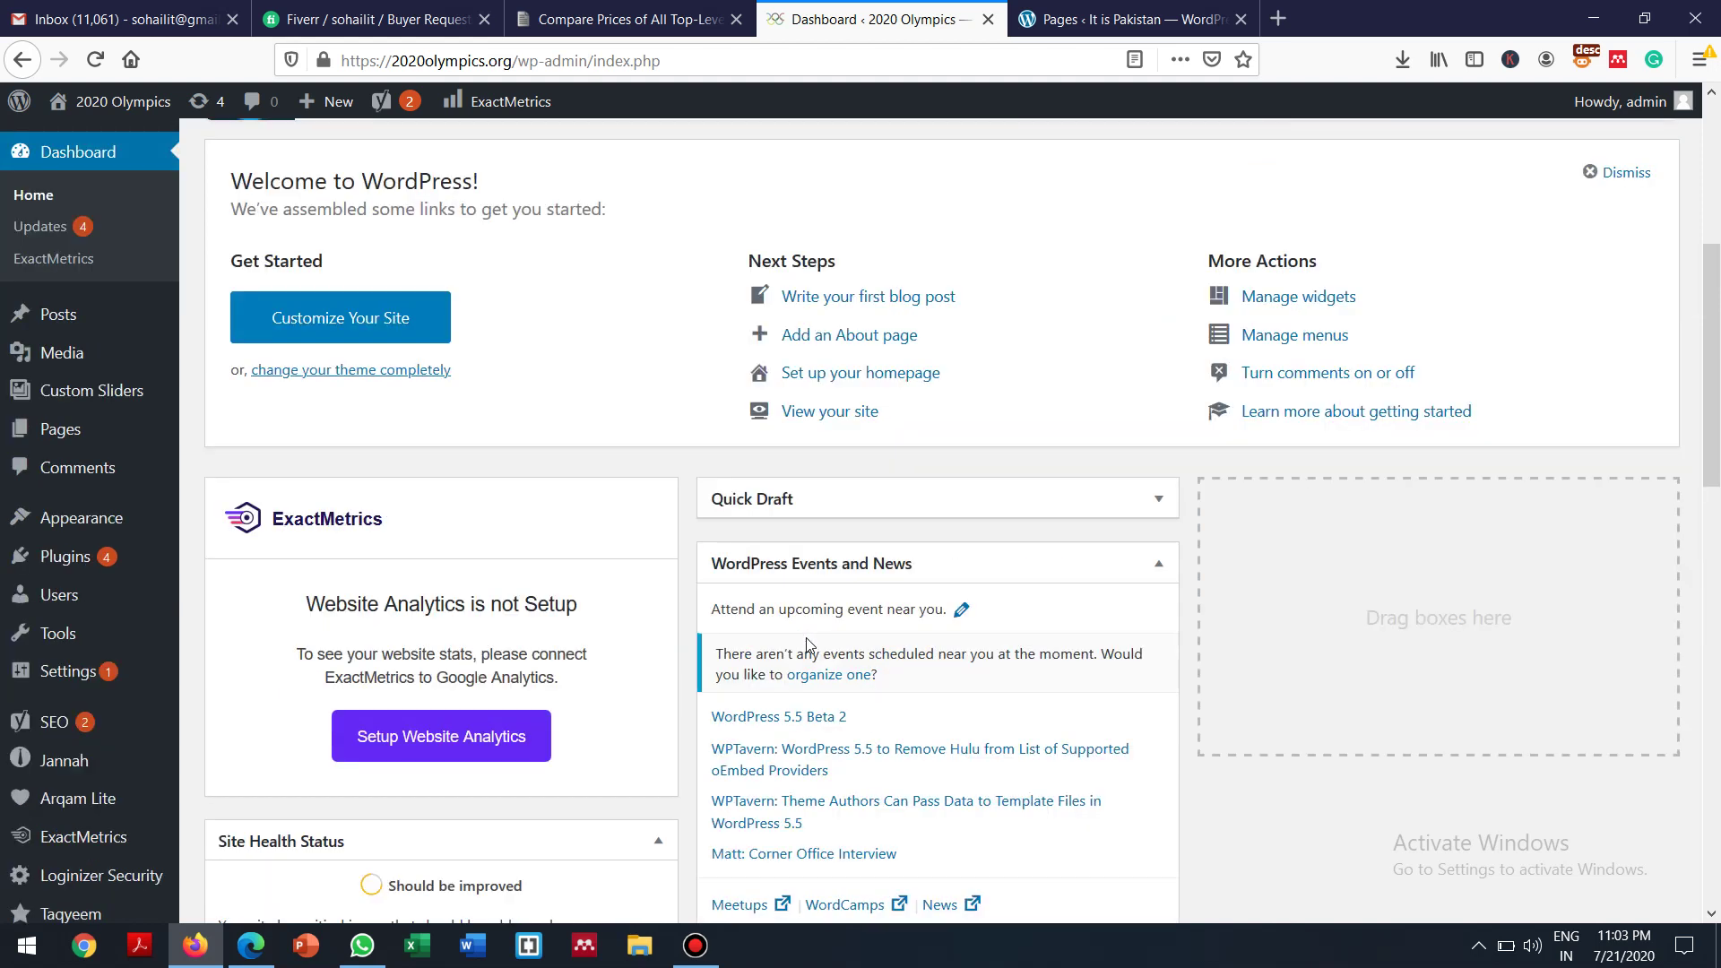
pyautogui.click(43, 230)
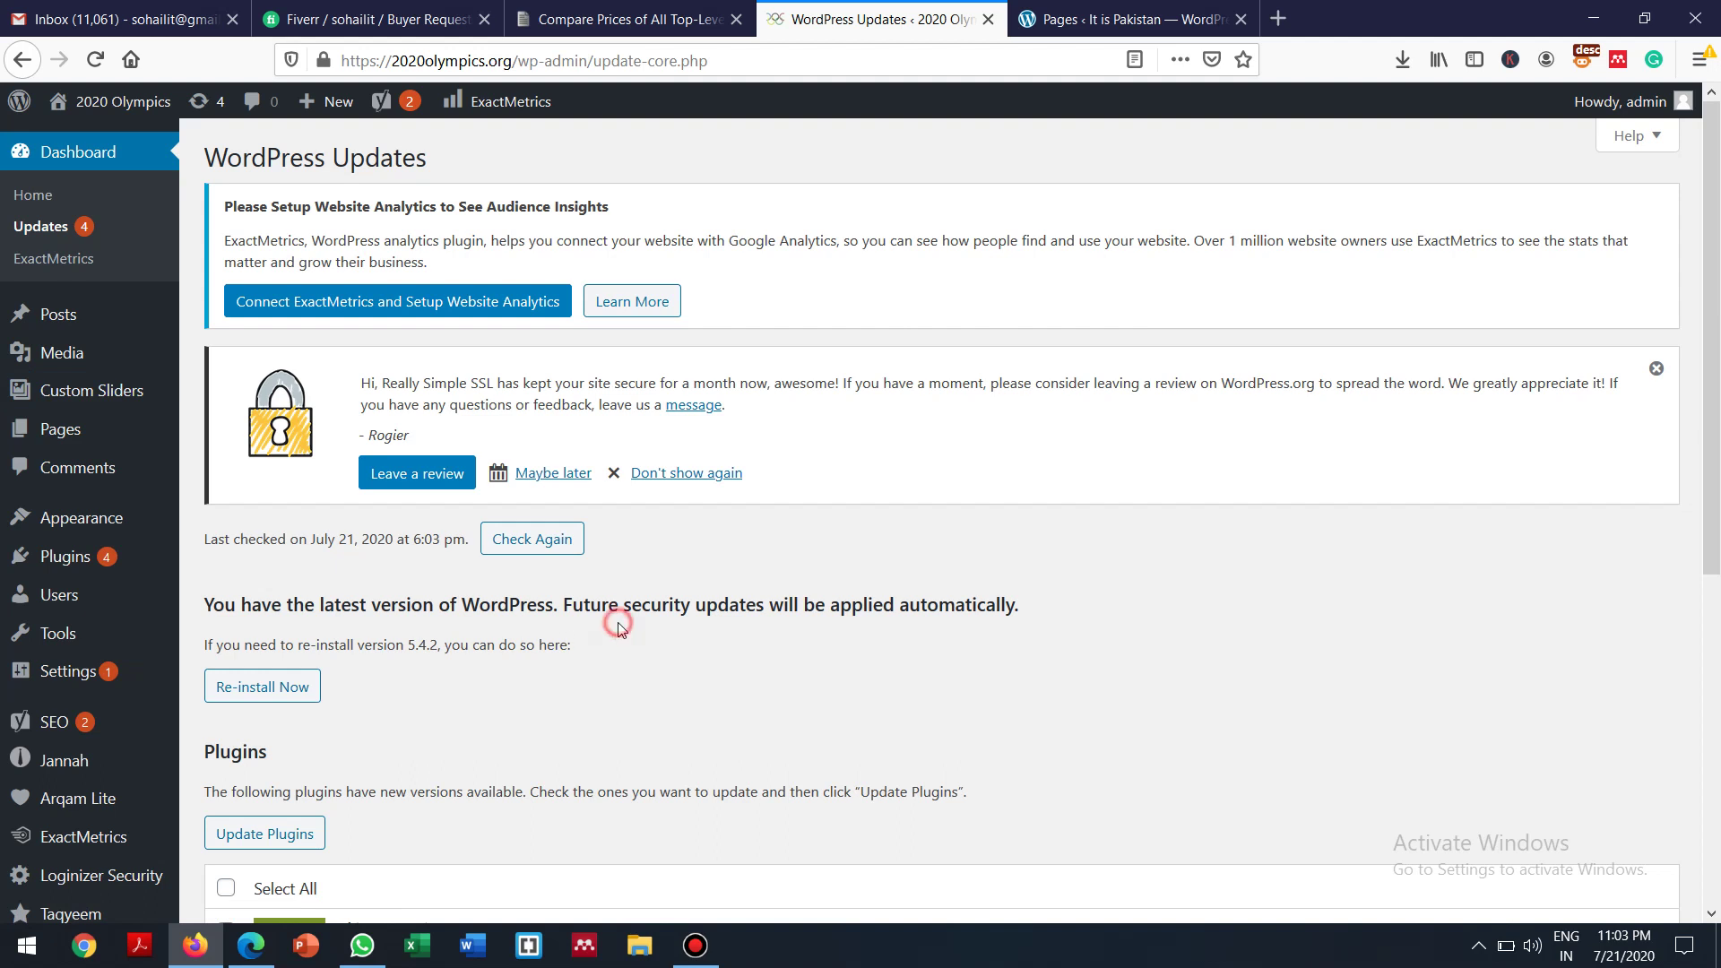
# Select all plugins with updates (Akismet Anti-Spam, Loginizer, Really Simple SSL) and start updating them.
pyautogui.scroll(-2, 618, 624)
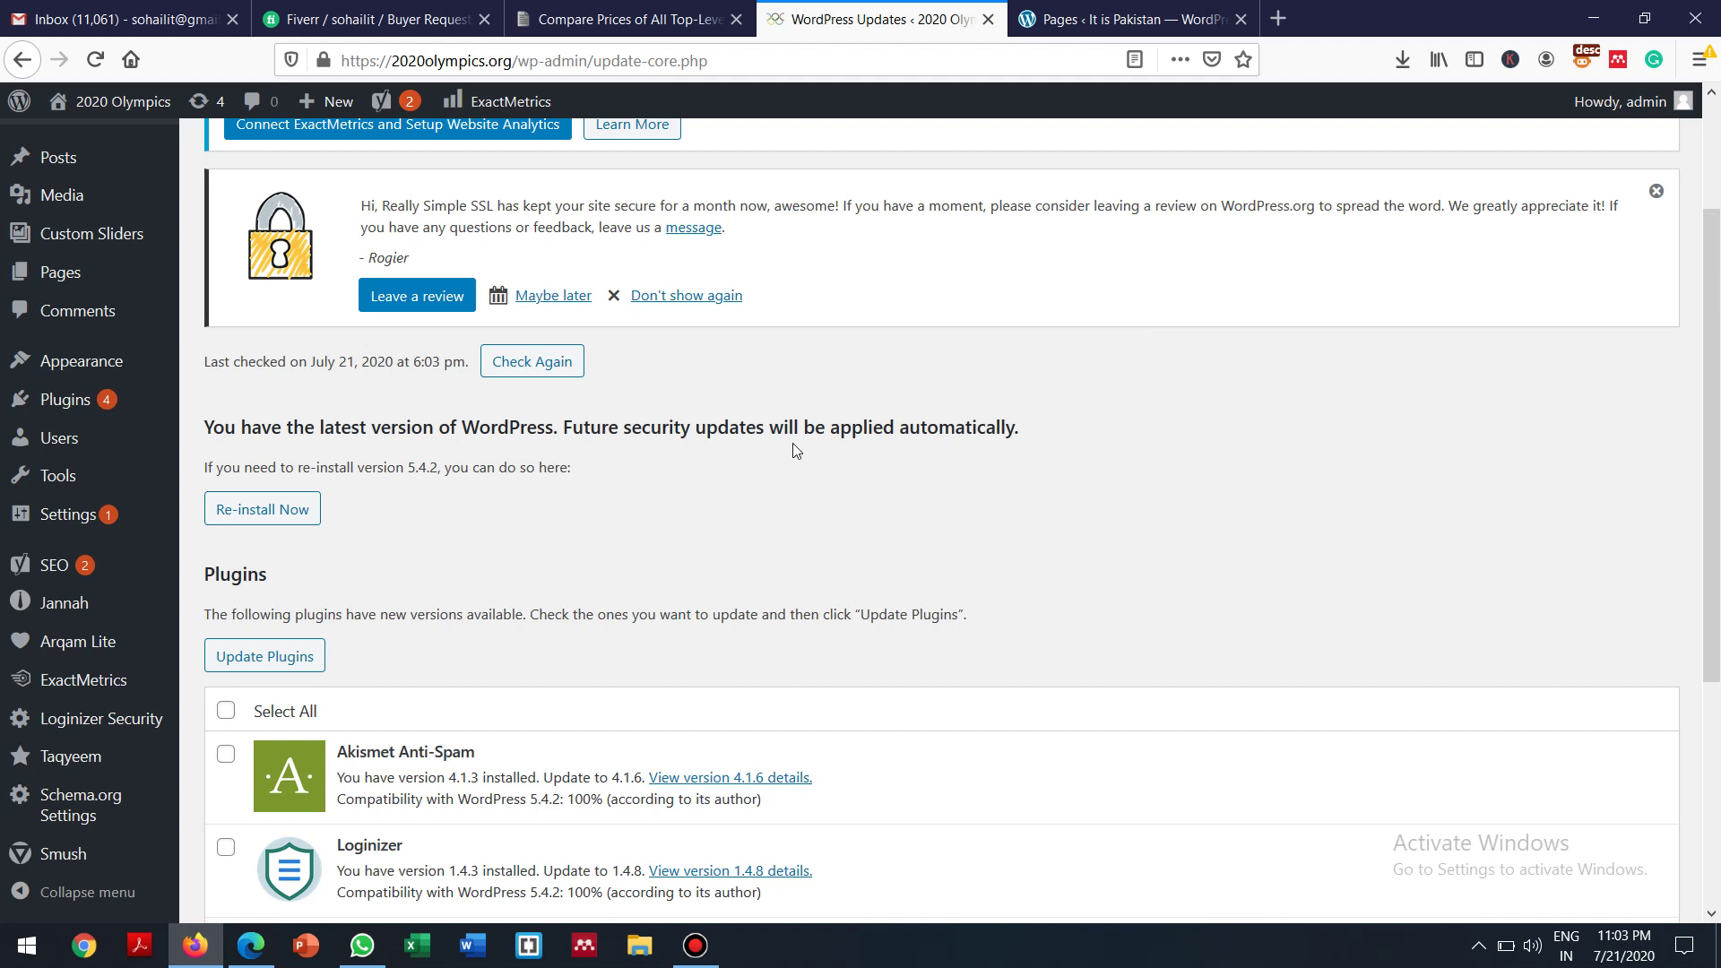
pyautogui.scroll(-3, 792, 442)
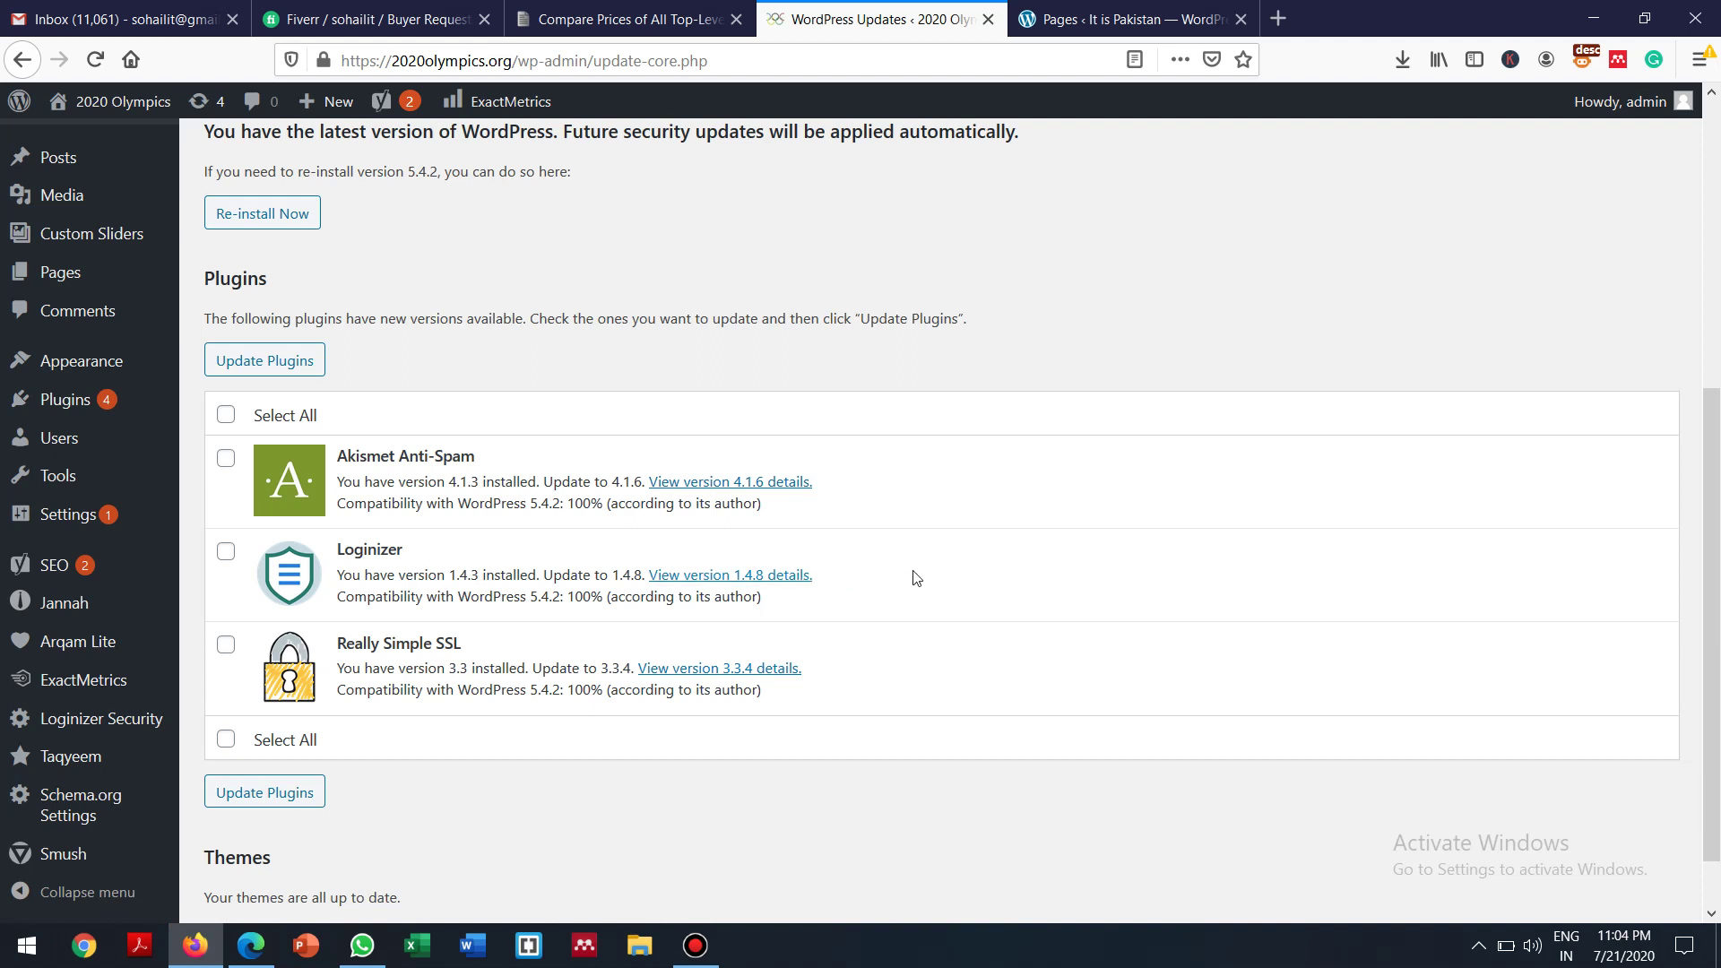
pyautogui.scroll(5, 916, 577)
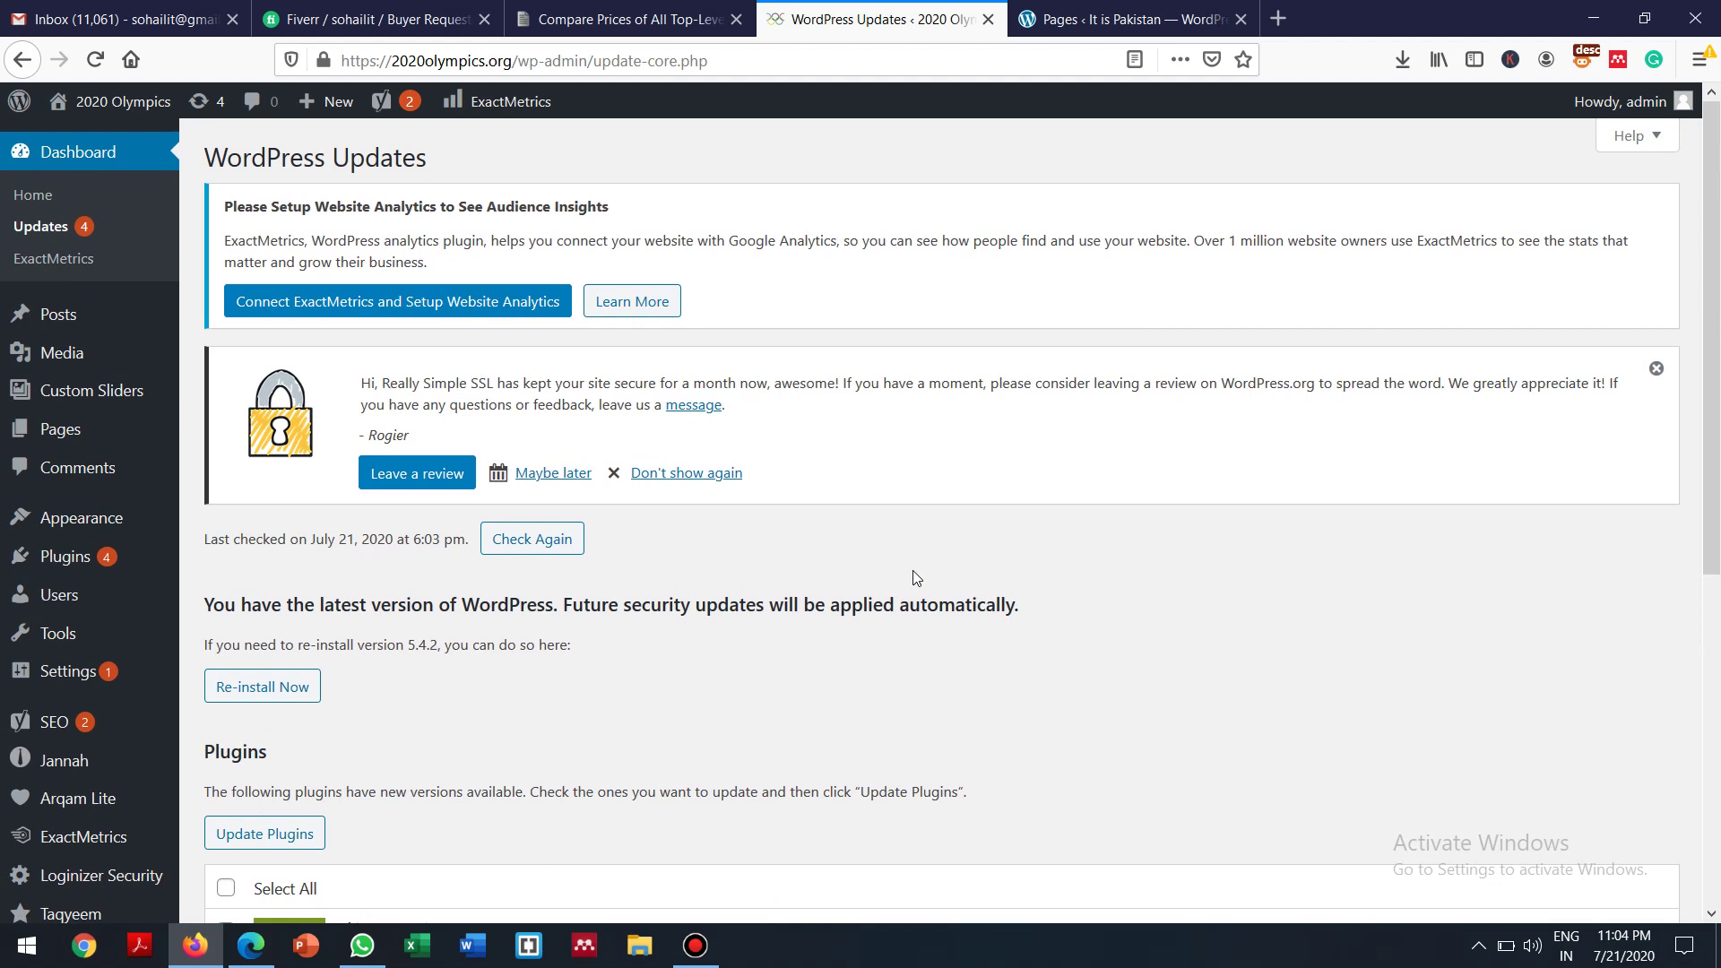
pyautogui.scroll(-5, 916, 577)
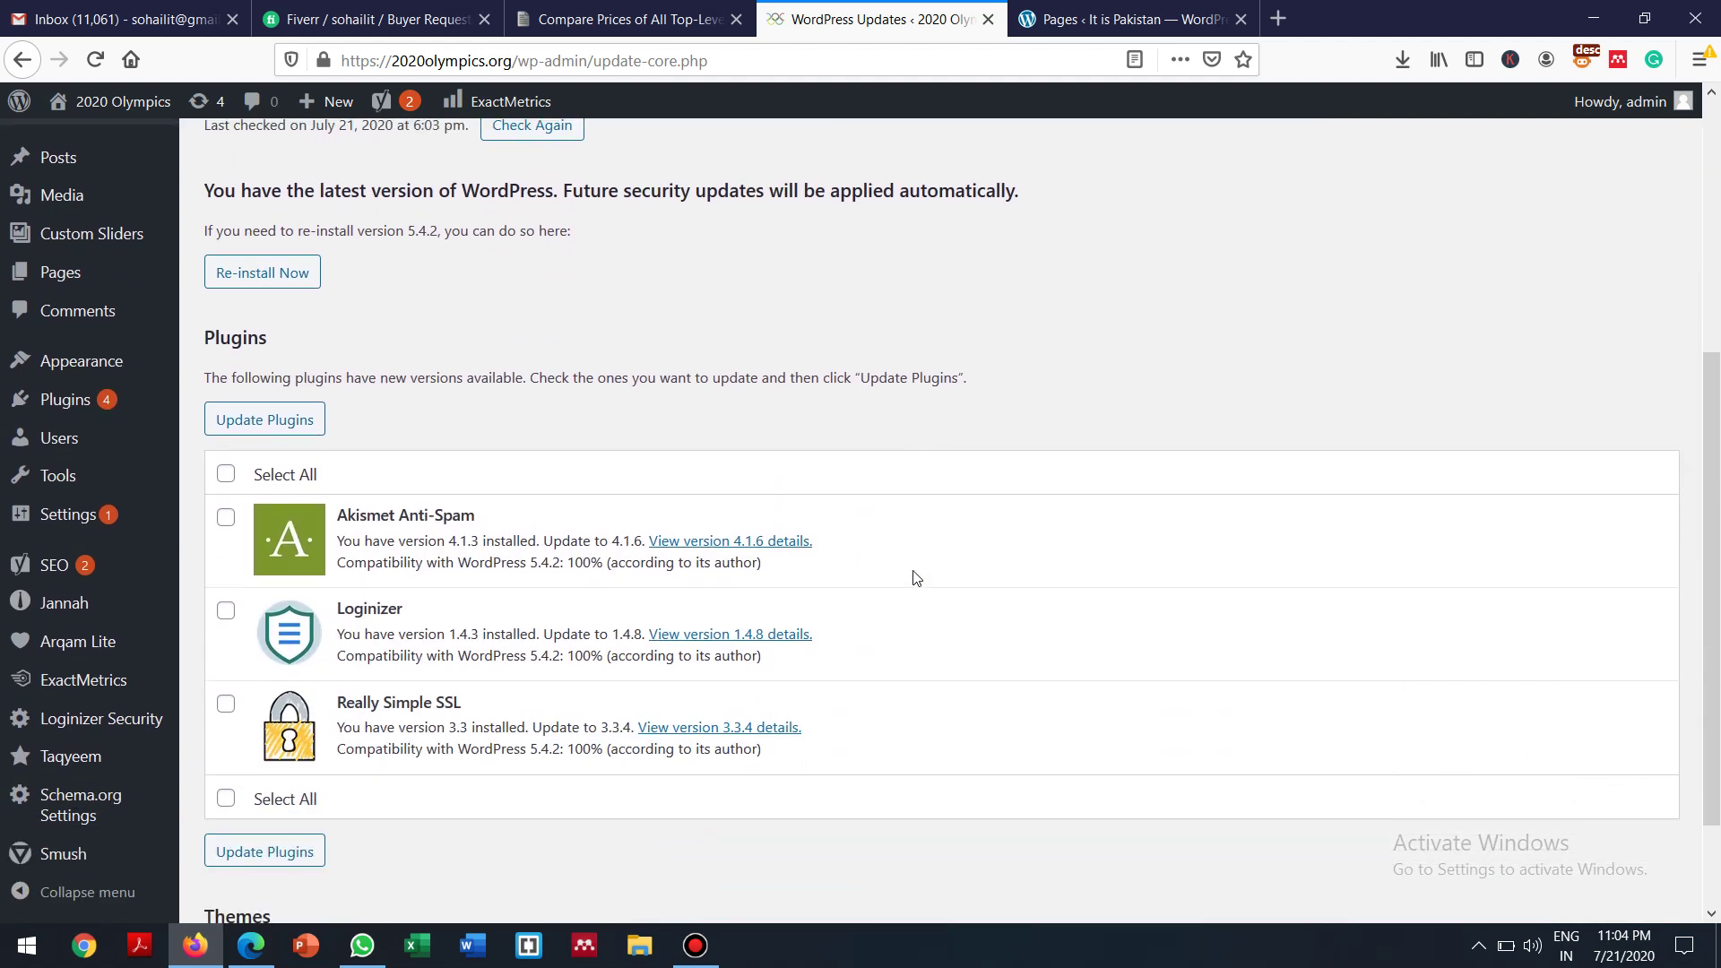
pyautogui.click(225, 475)
pyautogui.click(268, 853)
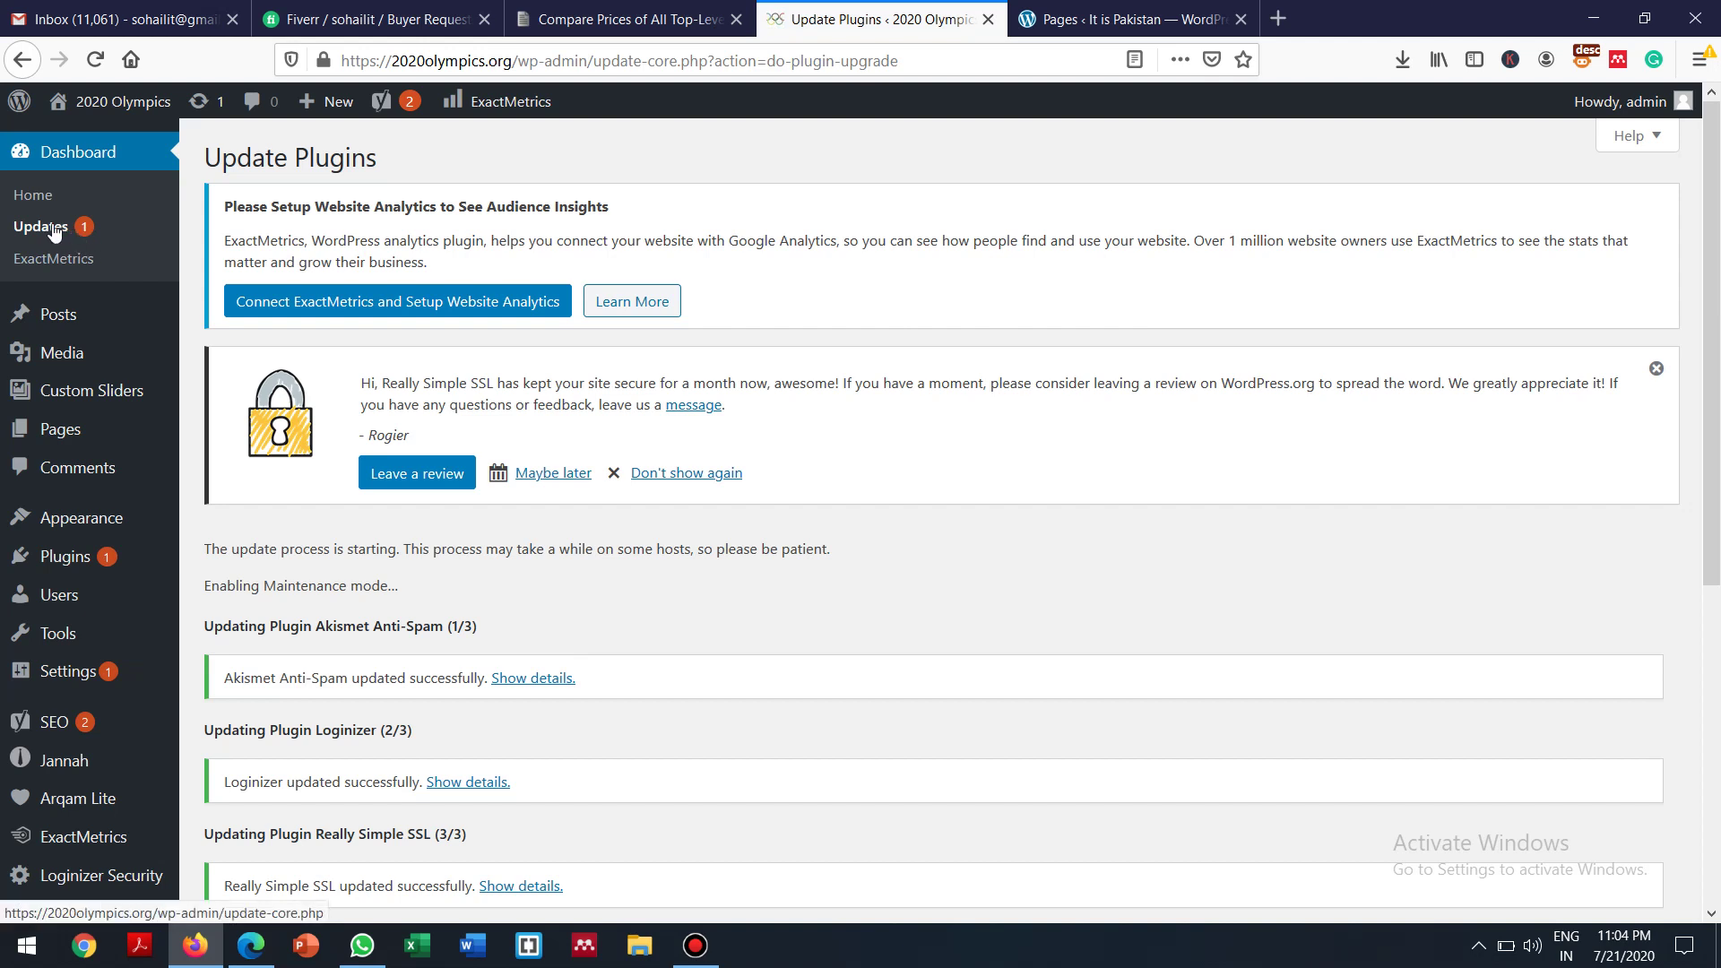
# Scroll through the update log until it reports 'All updates have been completed'.
pyautogui.scroll(-4, 330, 663)
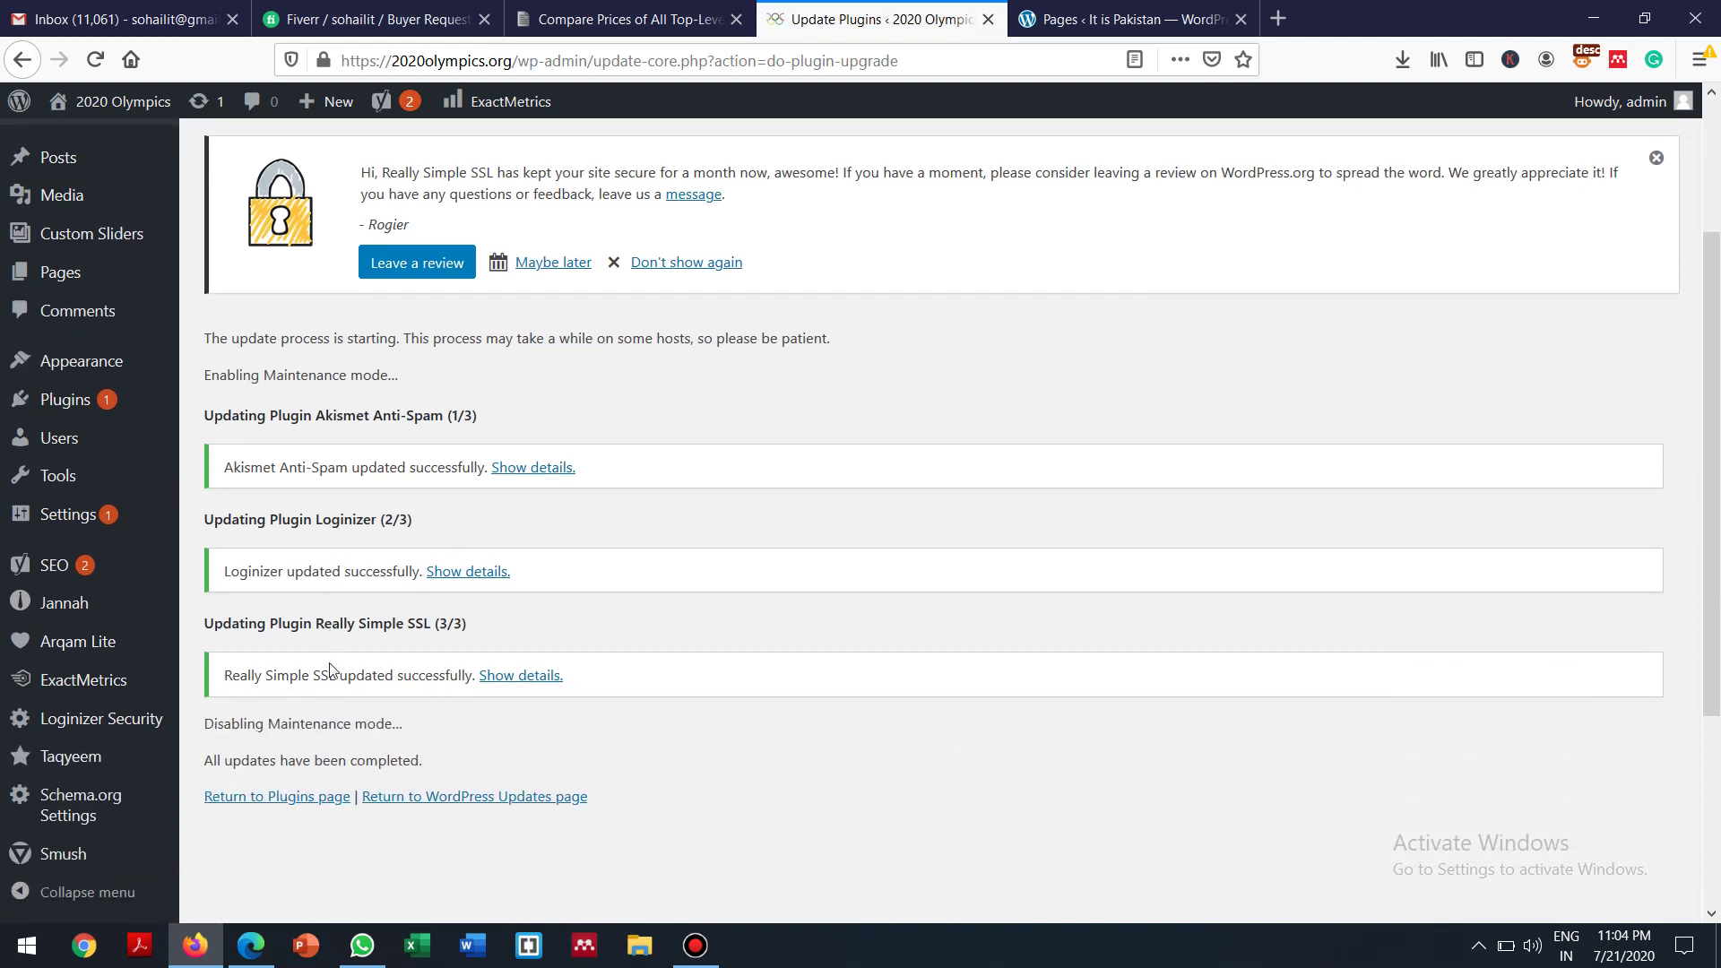
pyautogui.scroll(-3, 330, 667)
pyautogui.scroll(5, 330, 665)
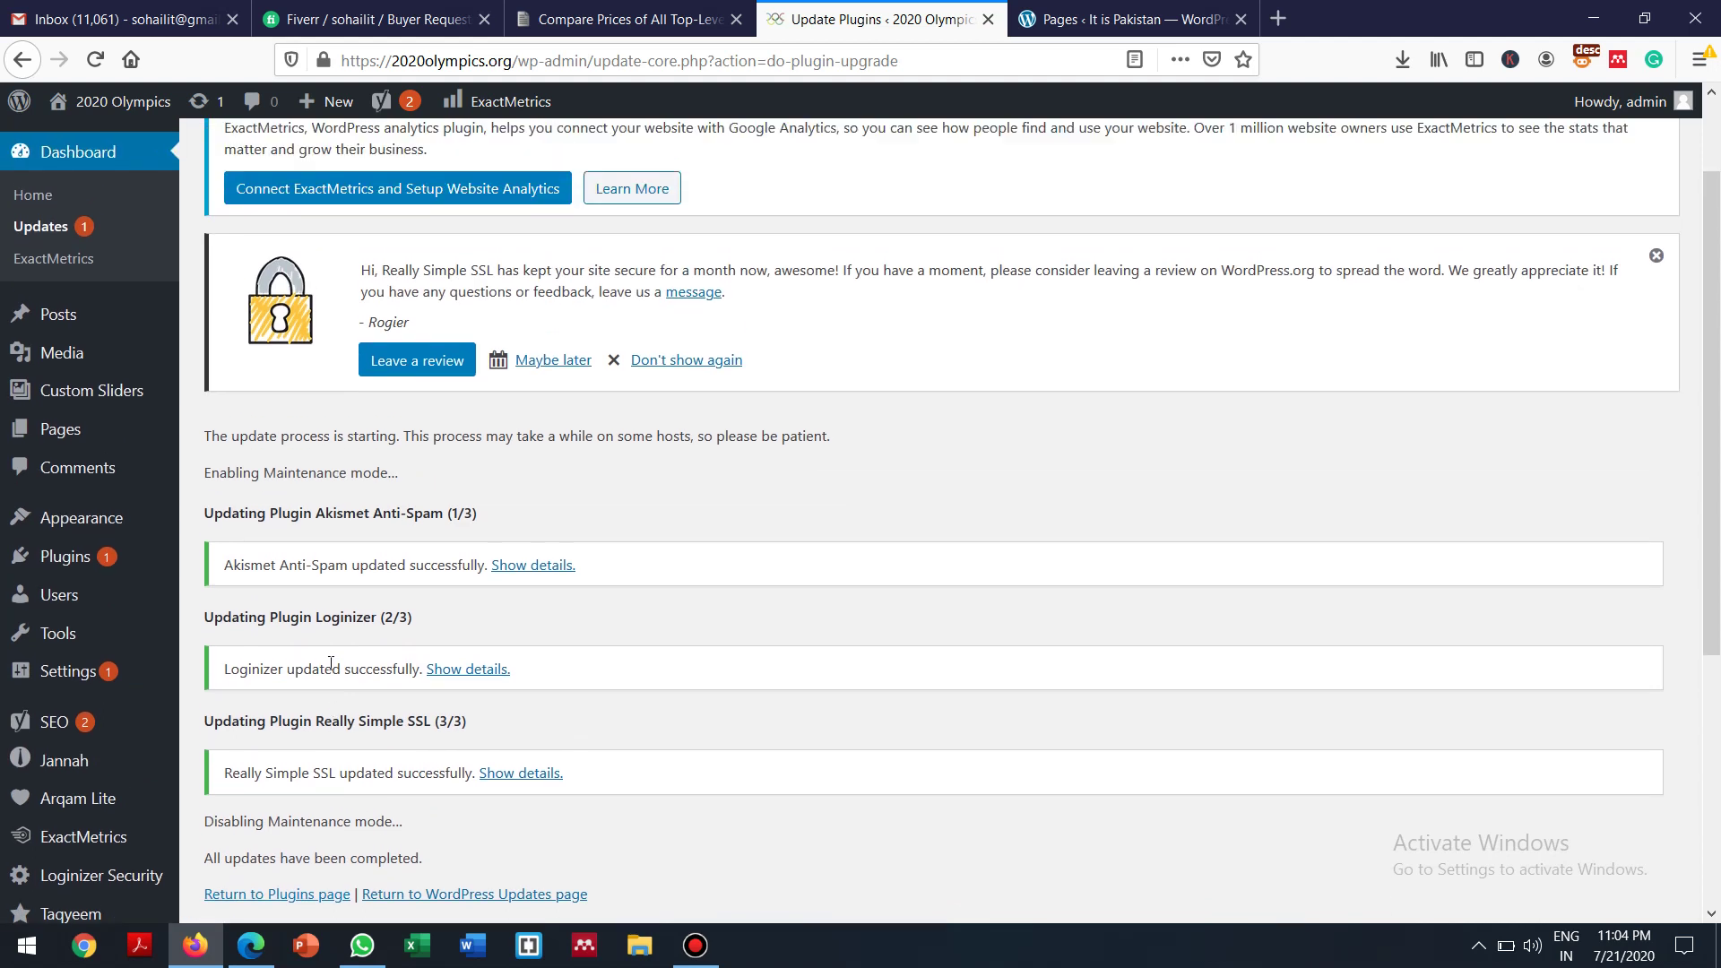
pyautogui.scroll(2, 330, 663)
# Reload Updates to confirm plugins and themes are up to date, then dismiss the Really Simple SSL notice.
pyautogui.click(48, 231)
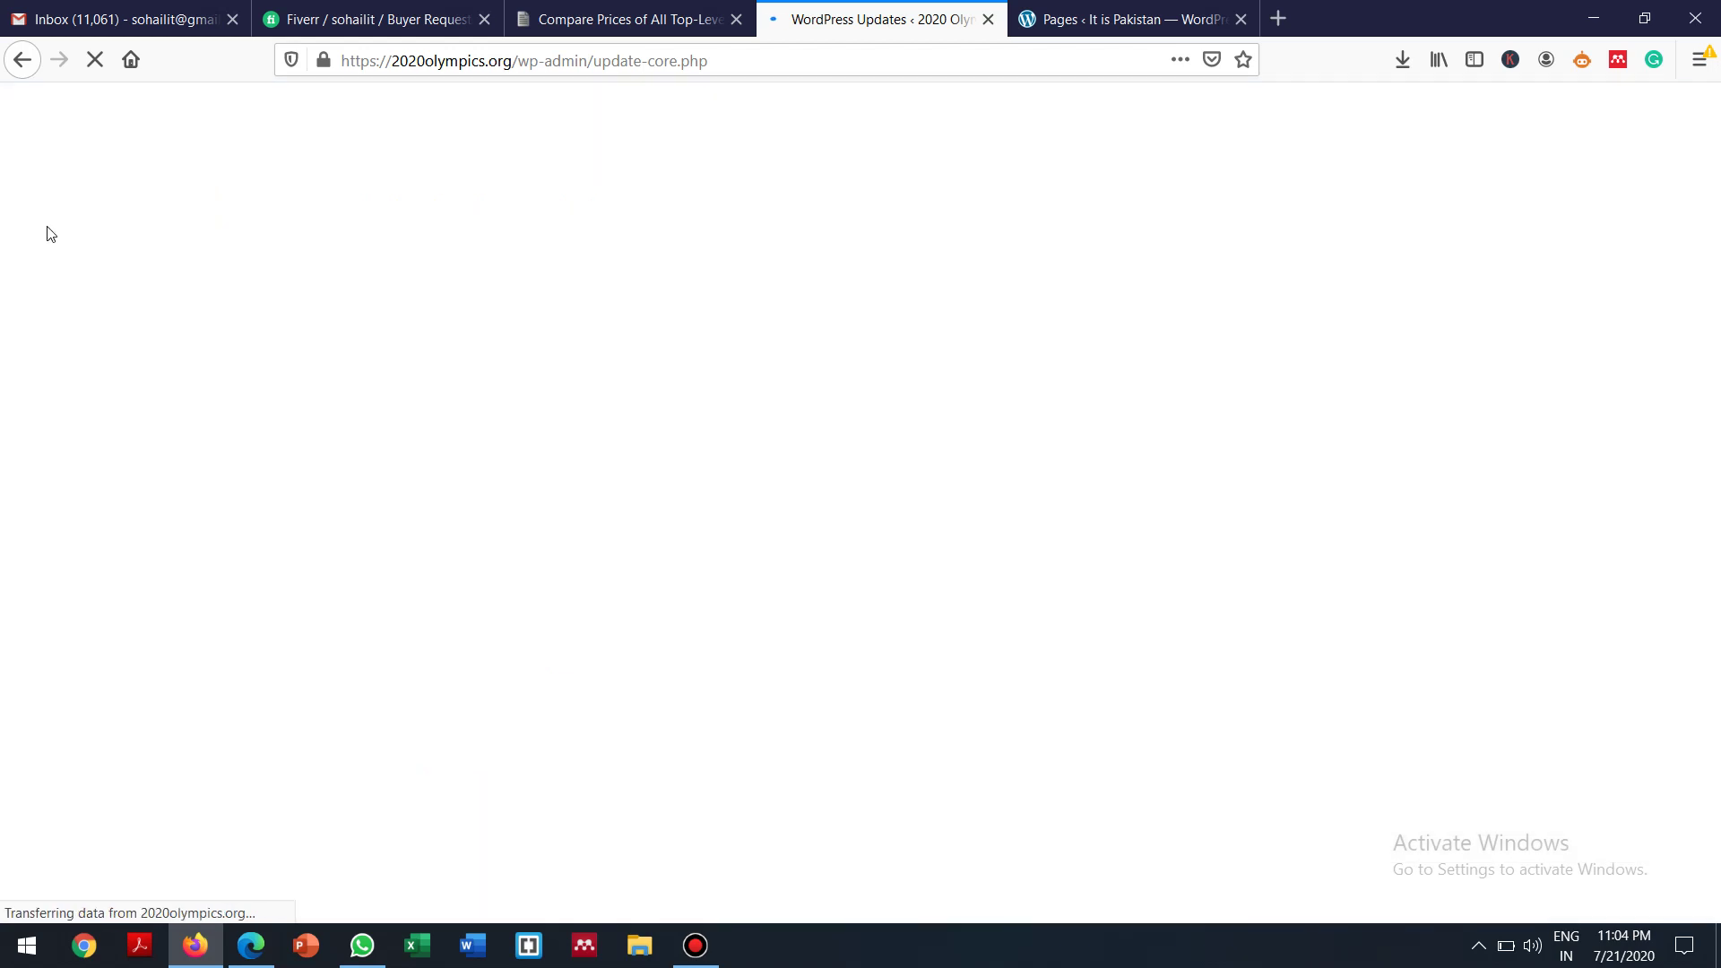
pyautogui.scroll(-2, 48, 235)
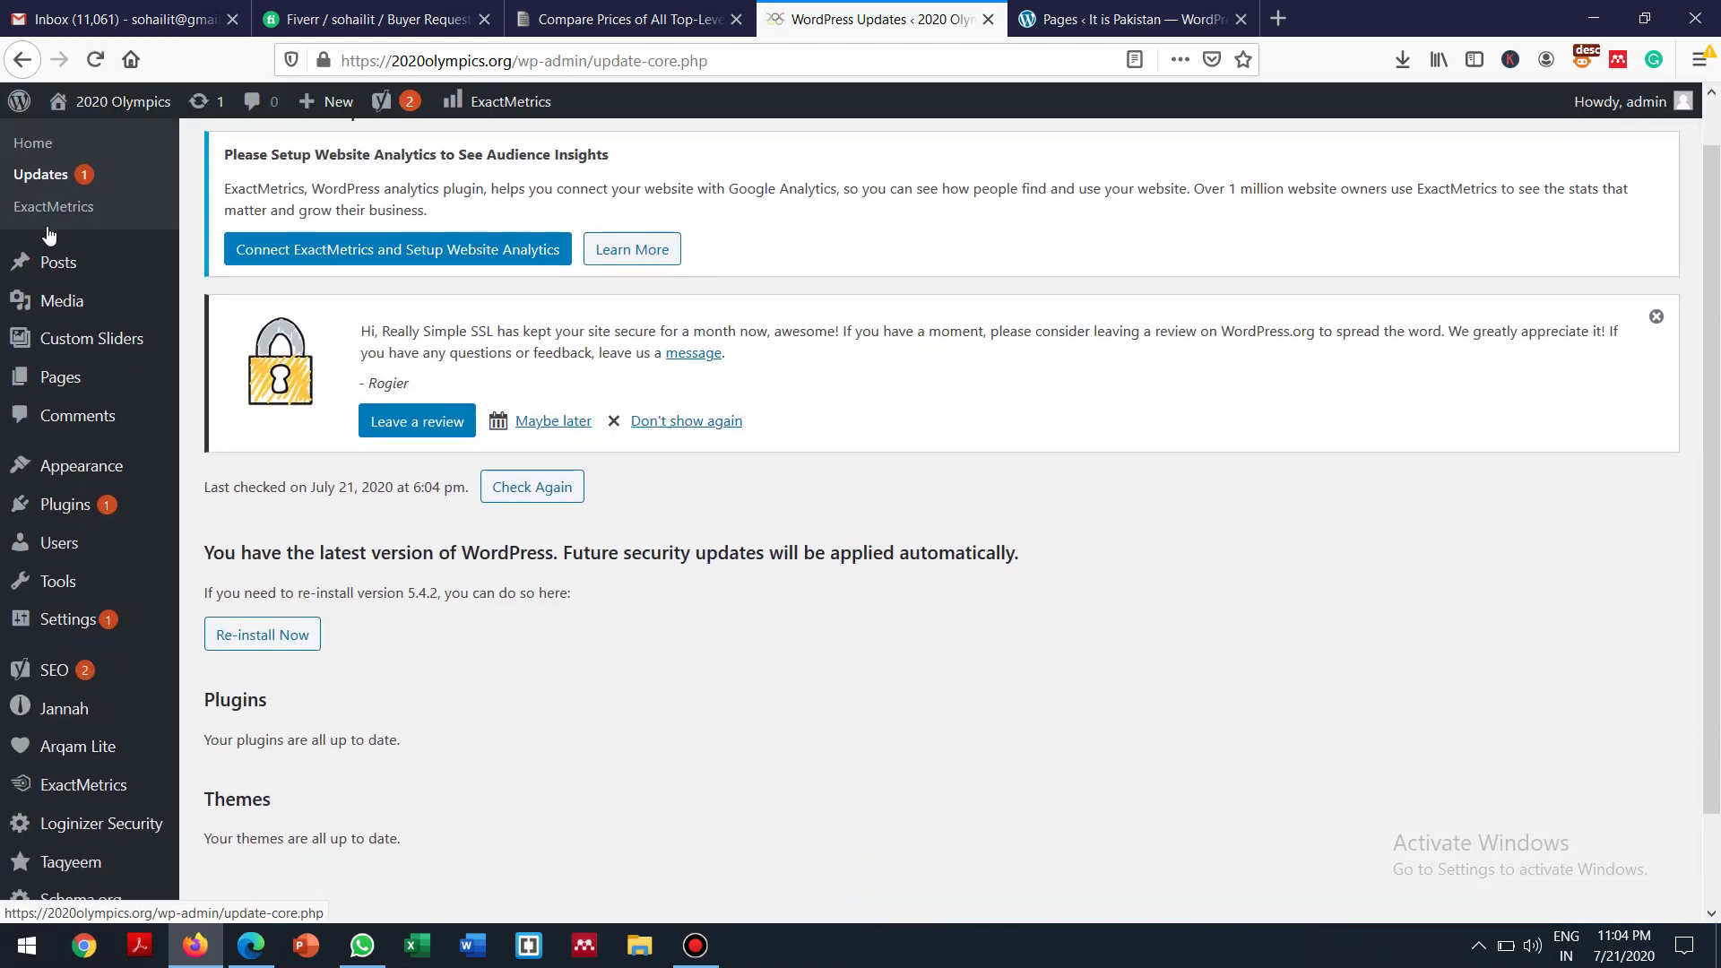
pyautogui.scroll(-2, 48, 235)
pyautogui.scroll(2, 48, 235)
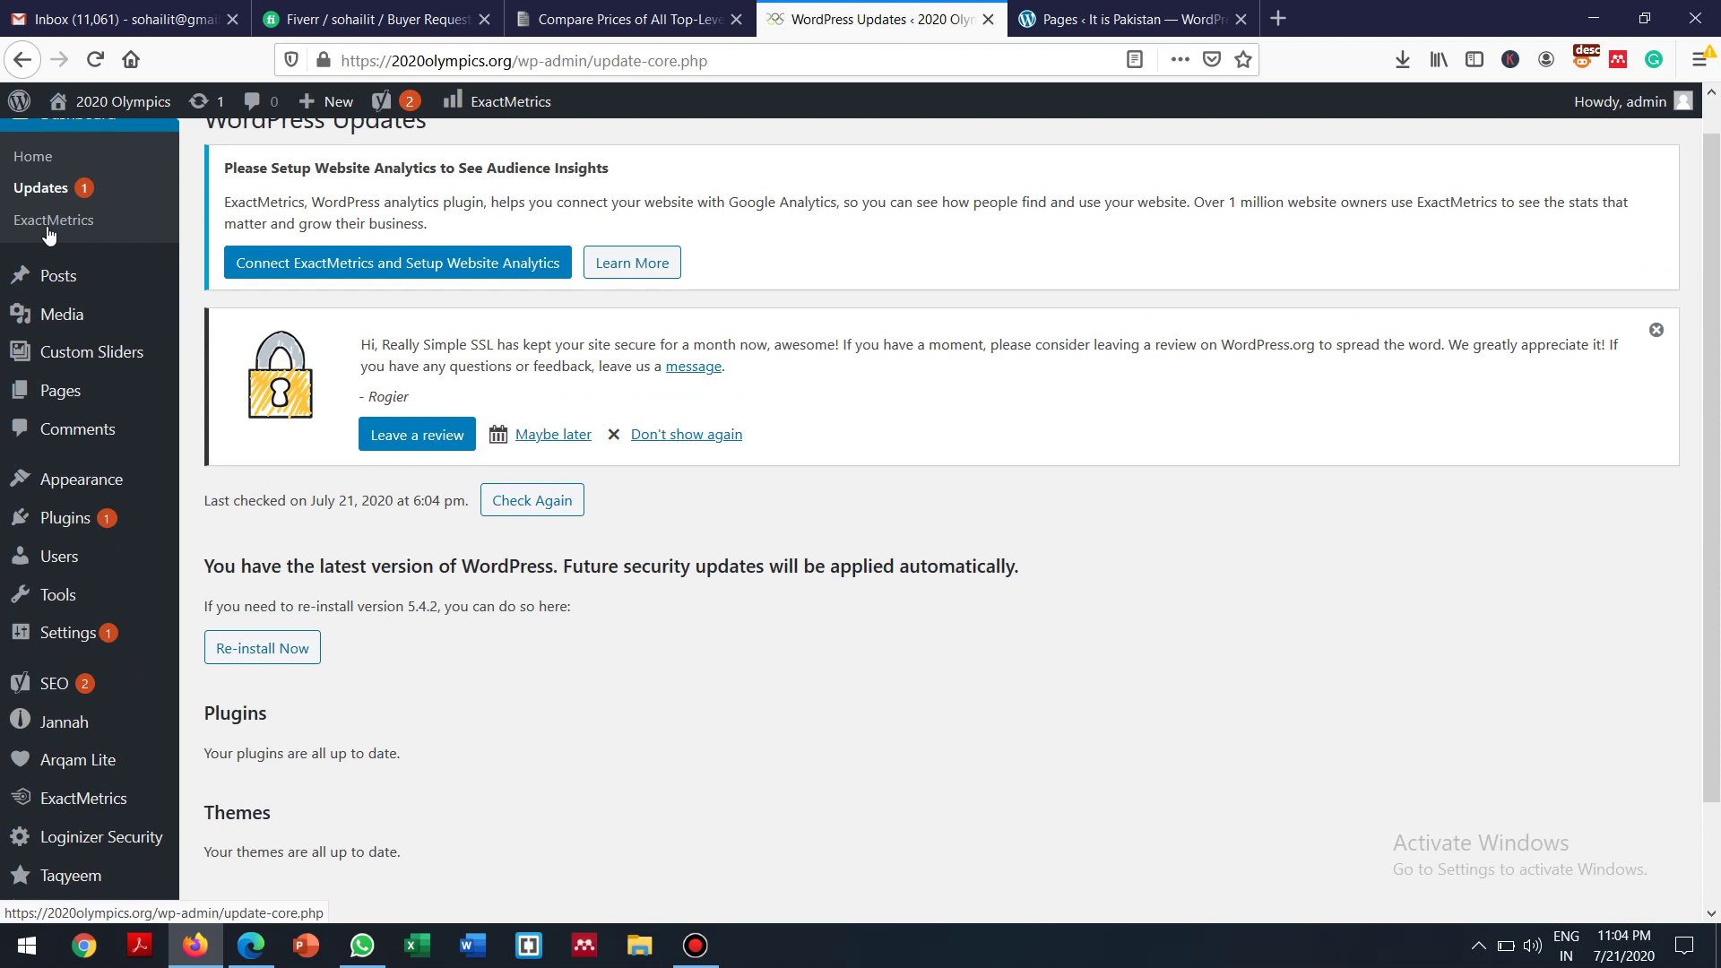
pyautogui.scroll(1, 49, 235)
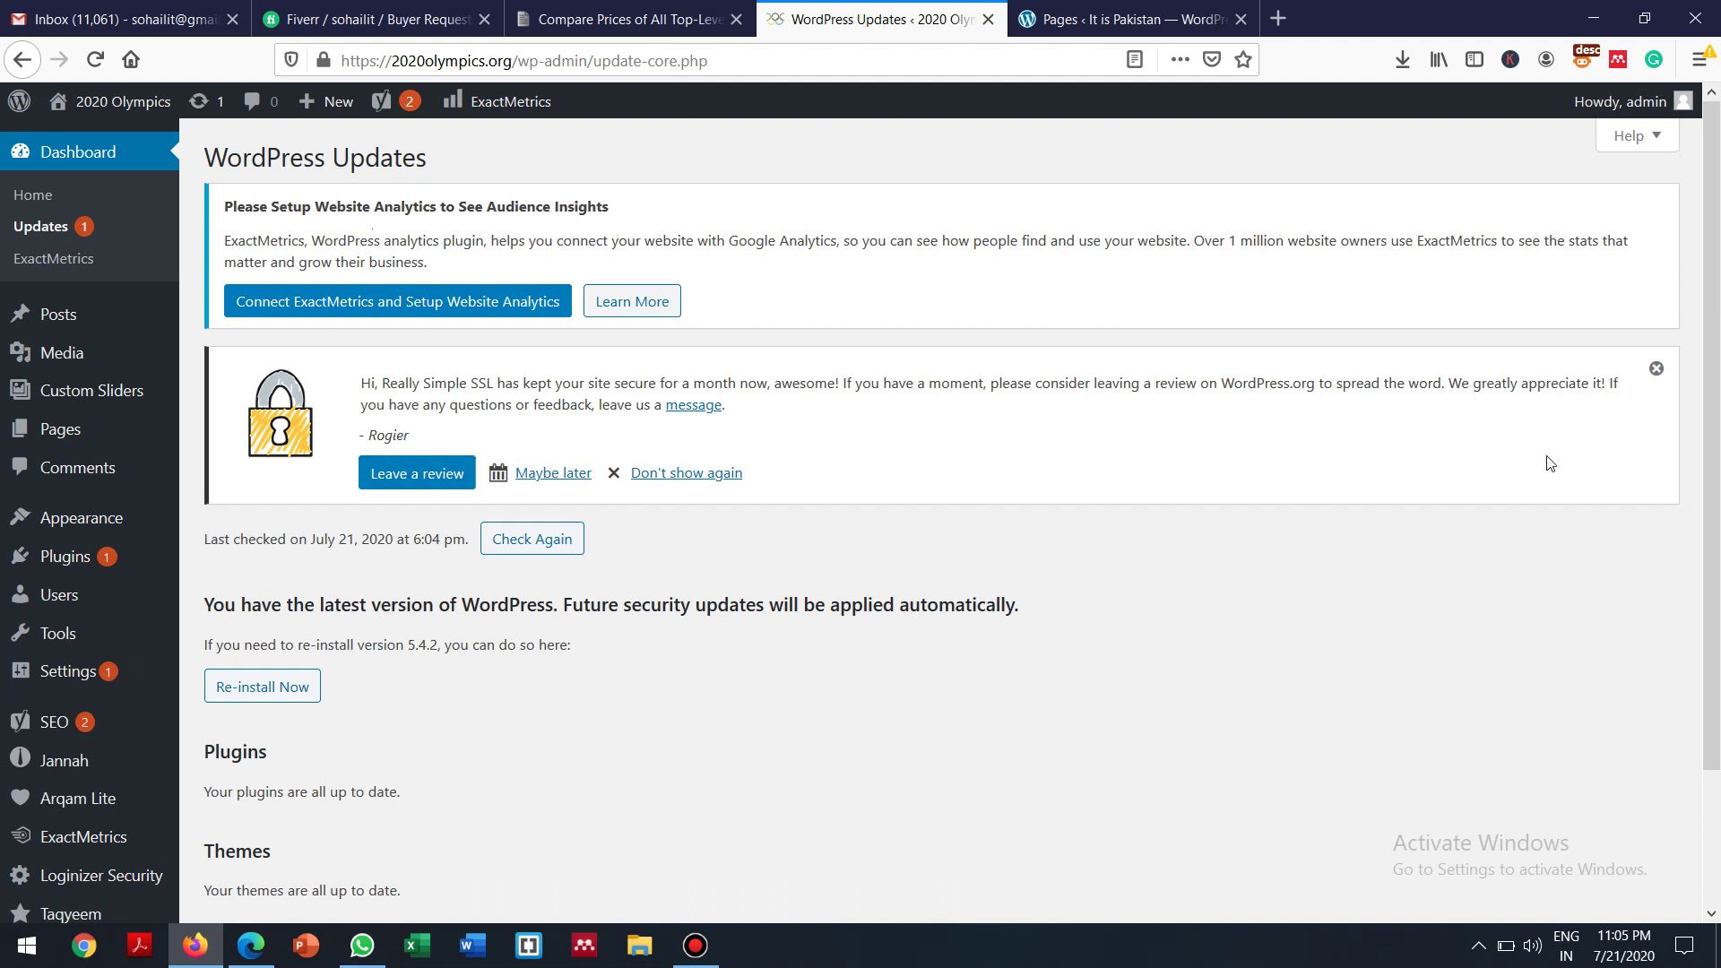
pyautogui.click(1656, 369)
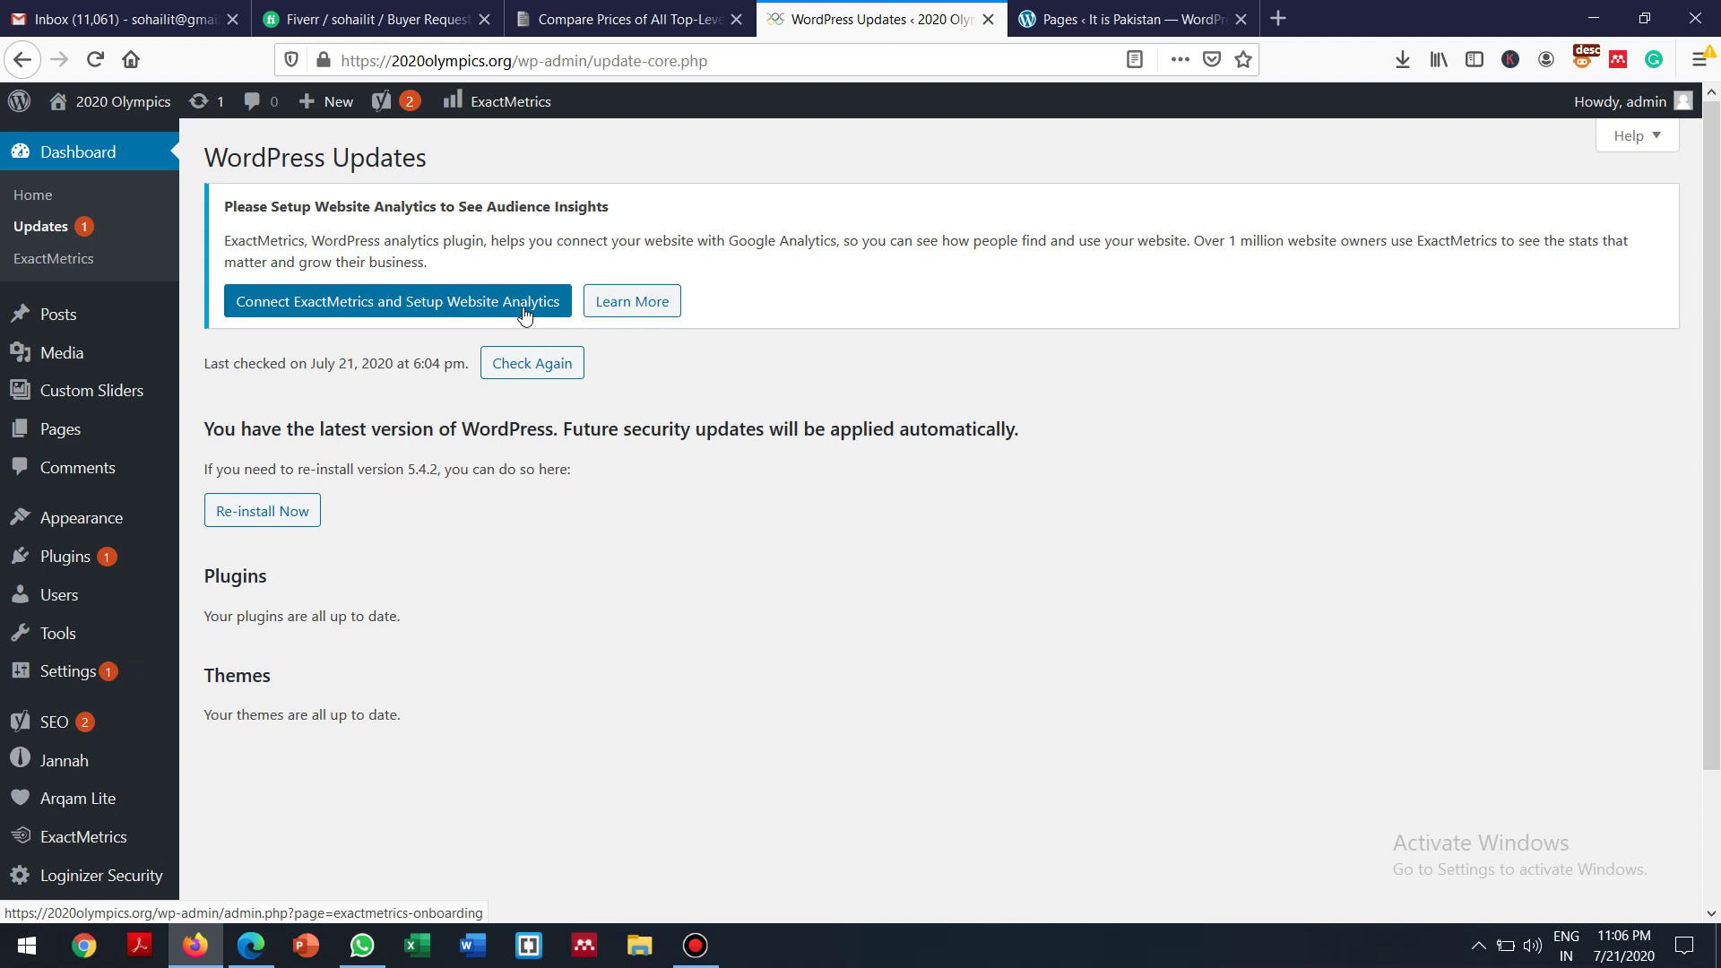
# Close the stray lktoday.ru tab and go to the ExactMetrics reports page.
pyautogui.click(525, 305)
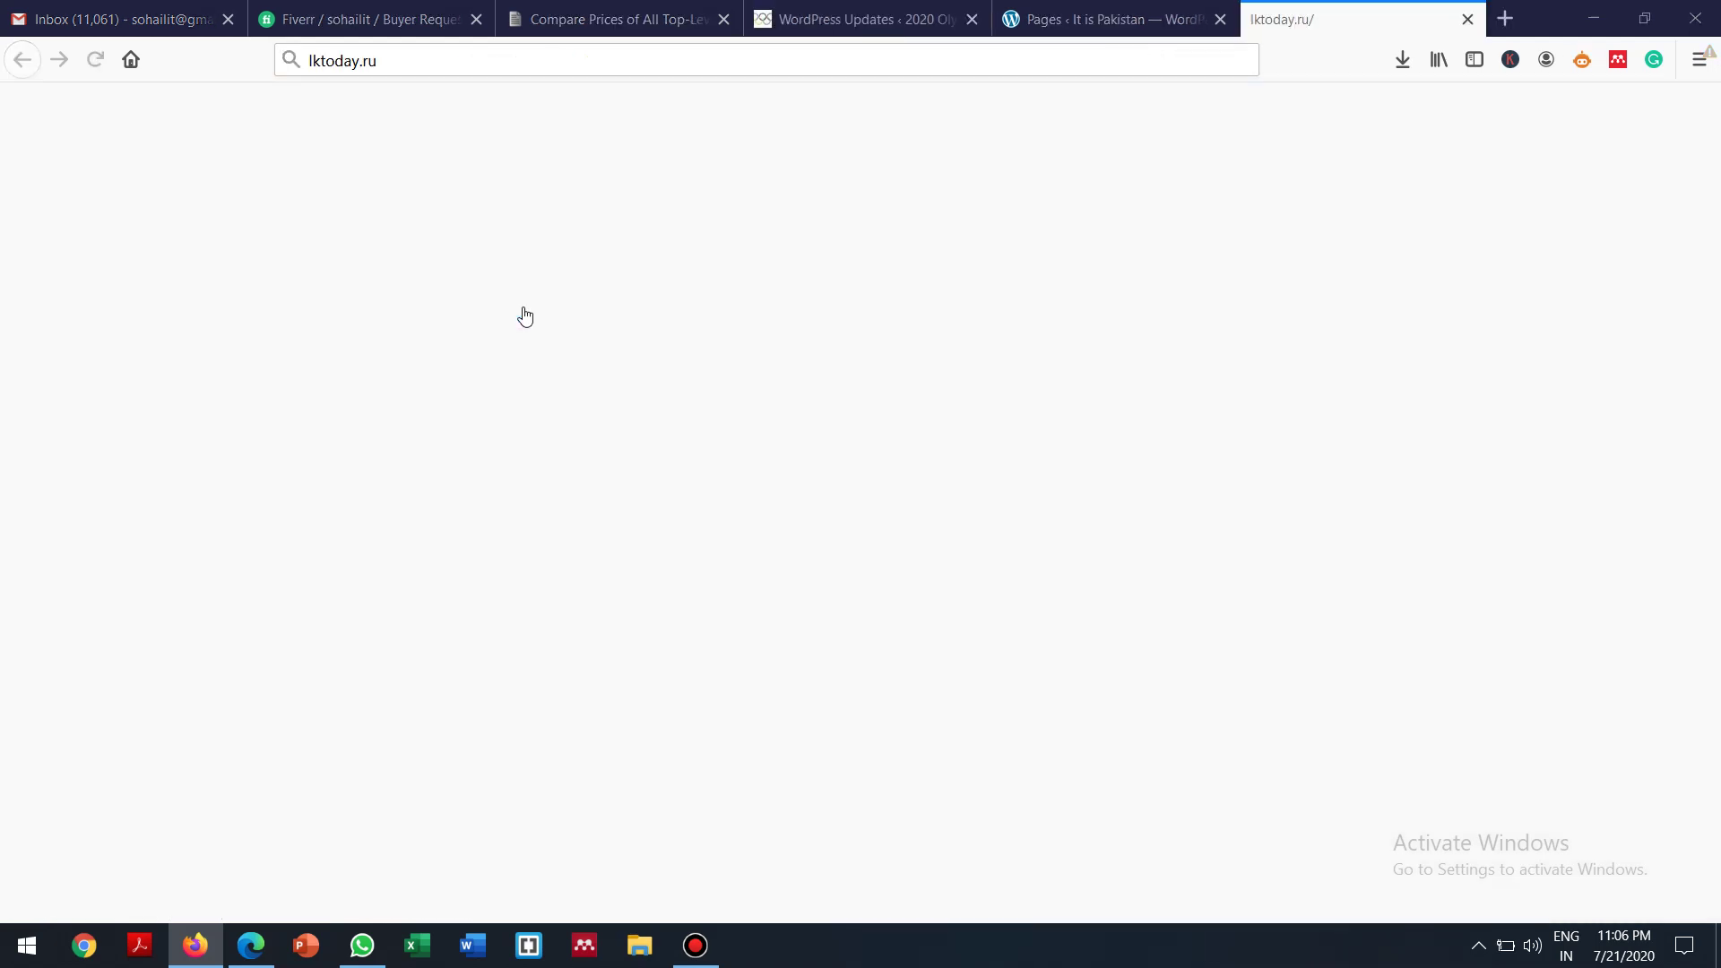
pyautogui.click(1466, 19)
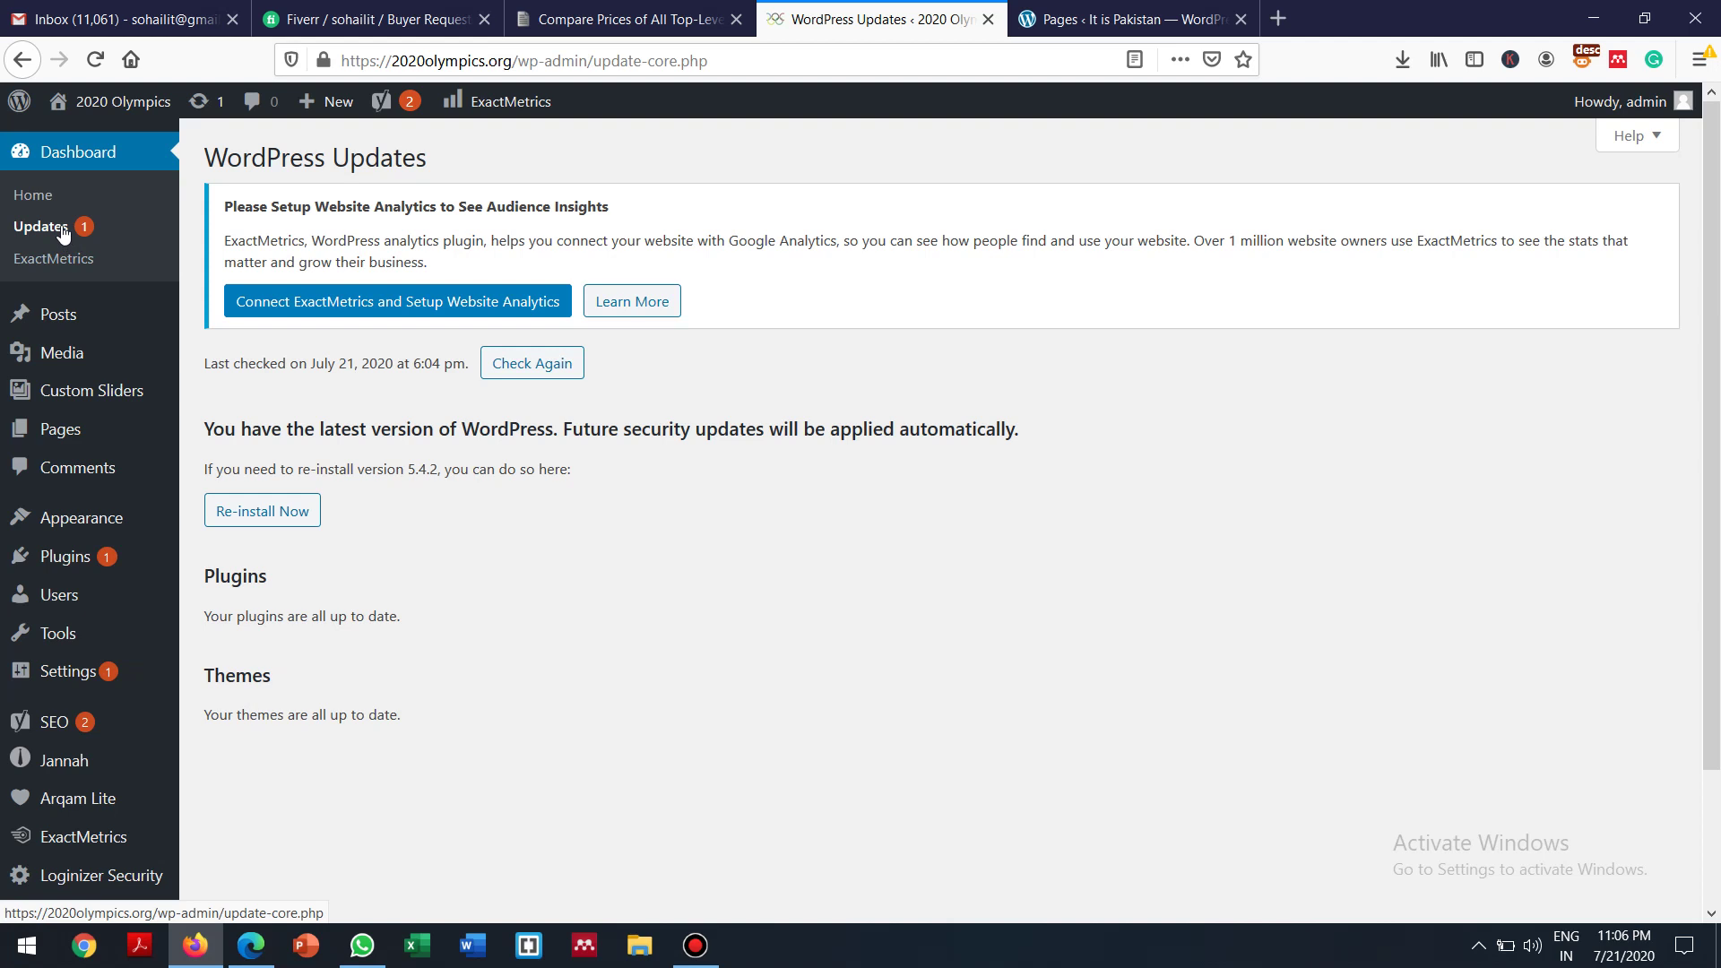
pyautogui.click(56, 260)
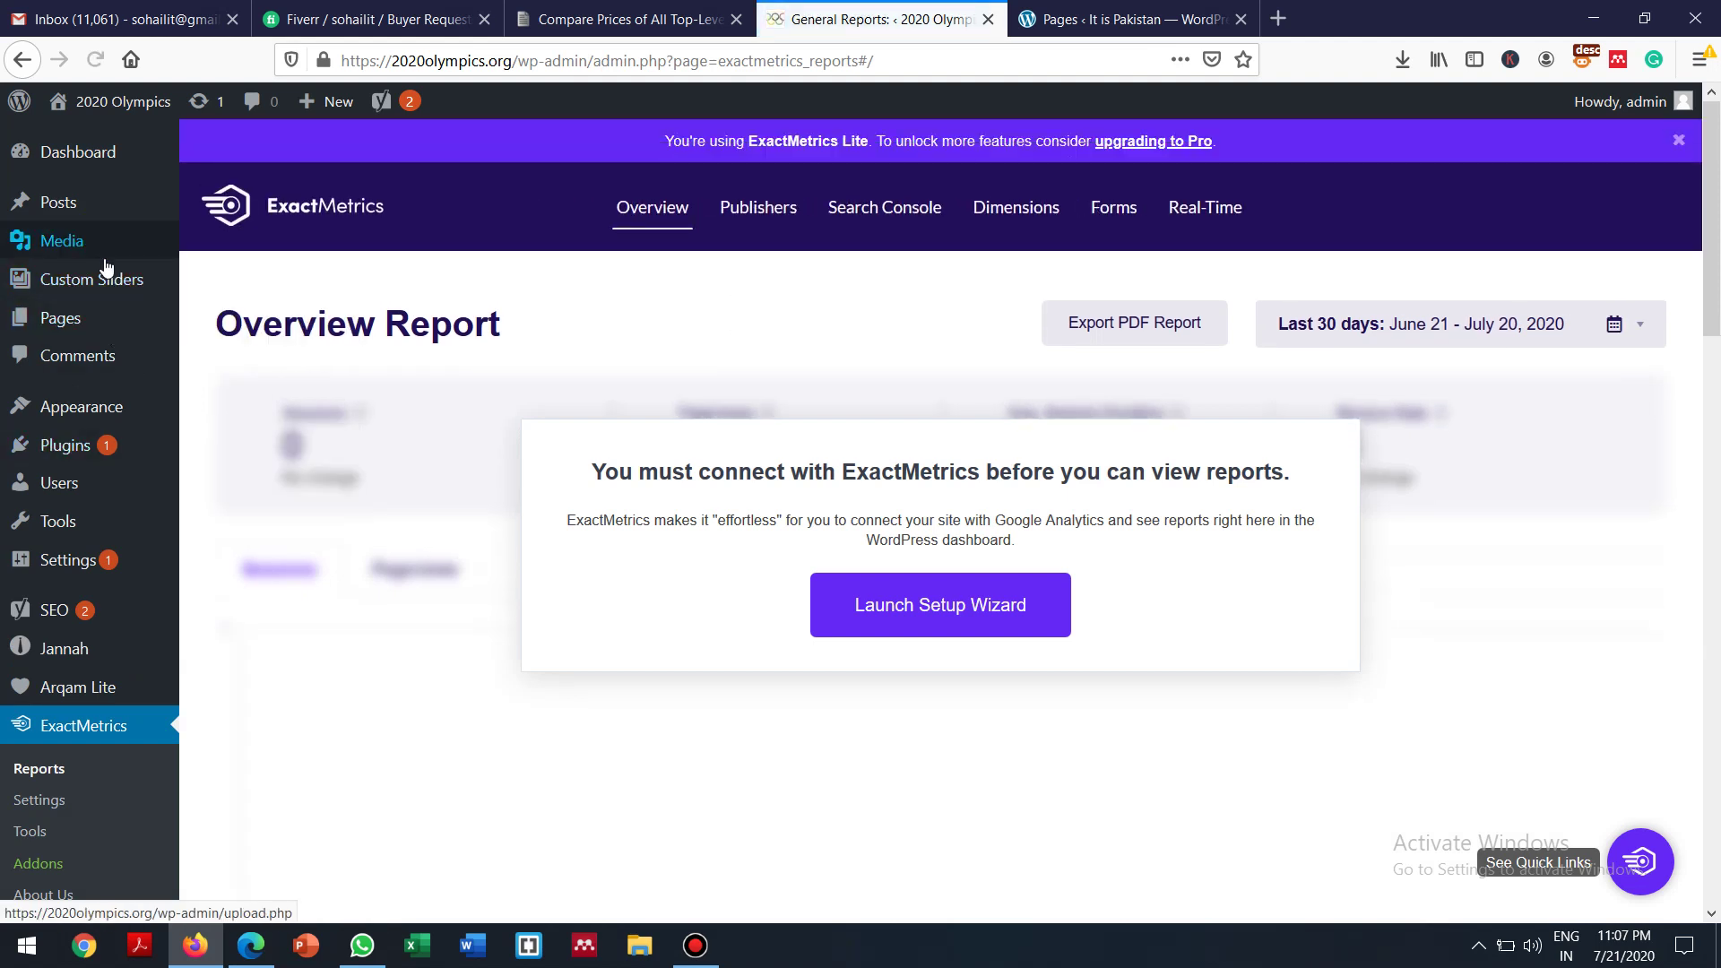
# Review the ExactMetrics Lite Overview Report, which asks to connect ExactMetrics first.
pyautogui.moveTo(127, 274)
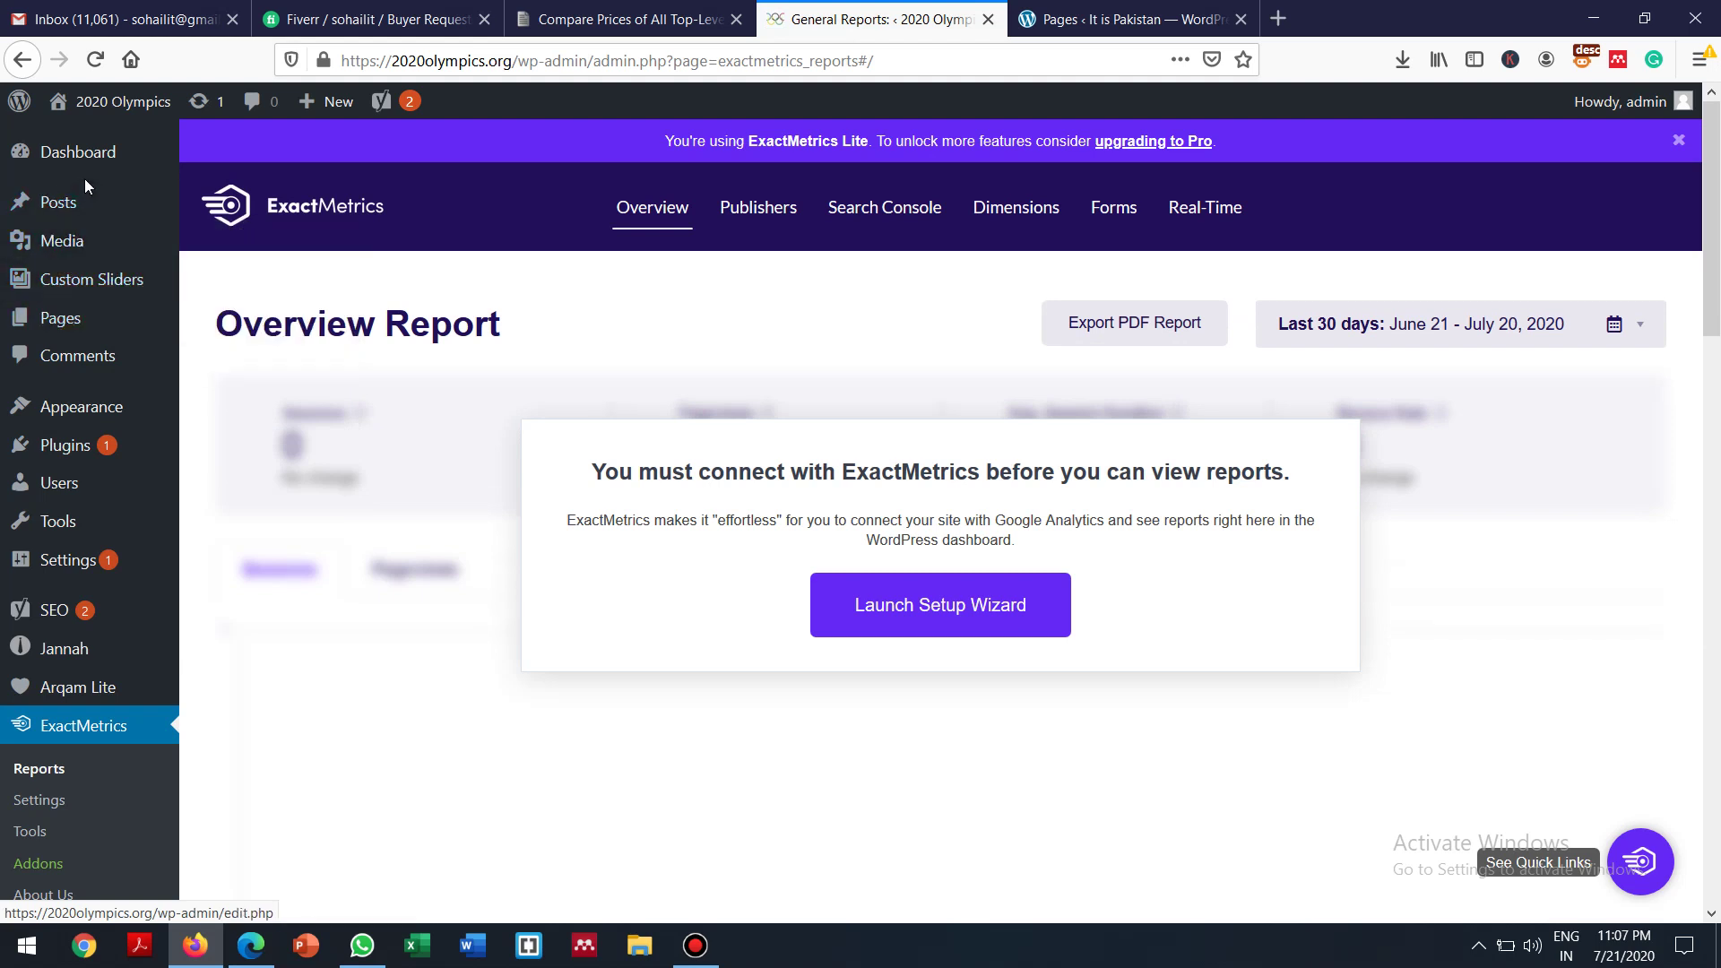
pyautogui.moveTo(85, 171)
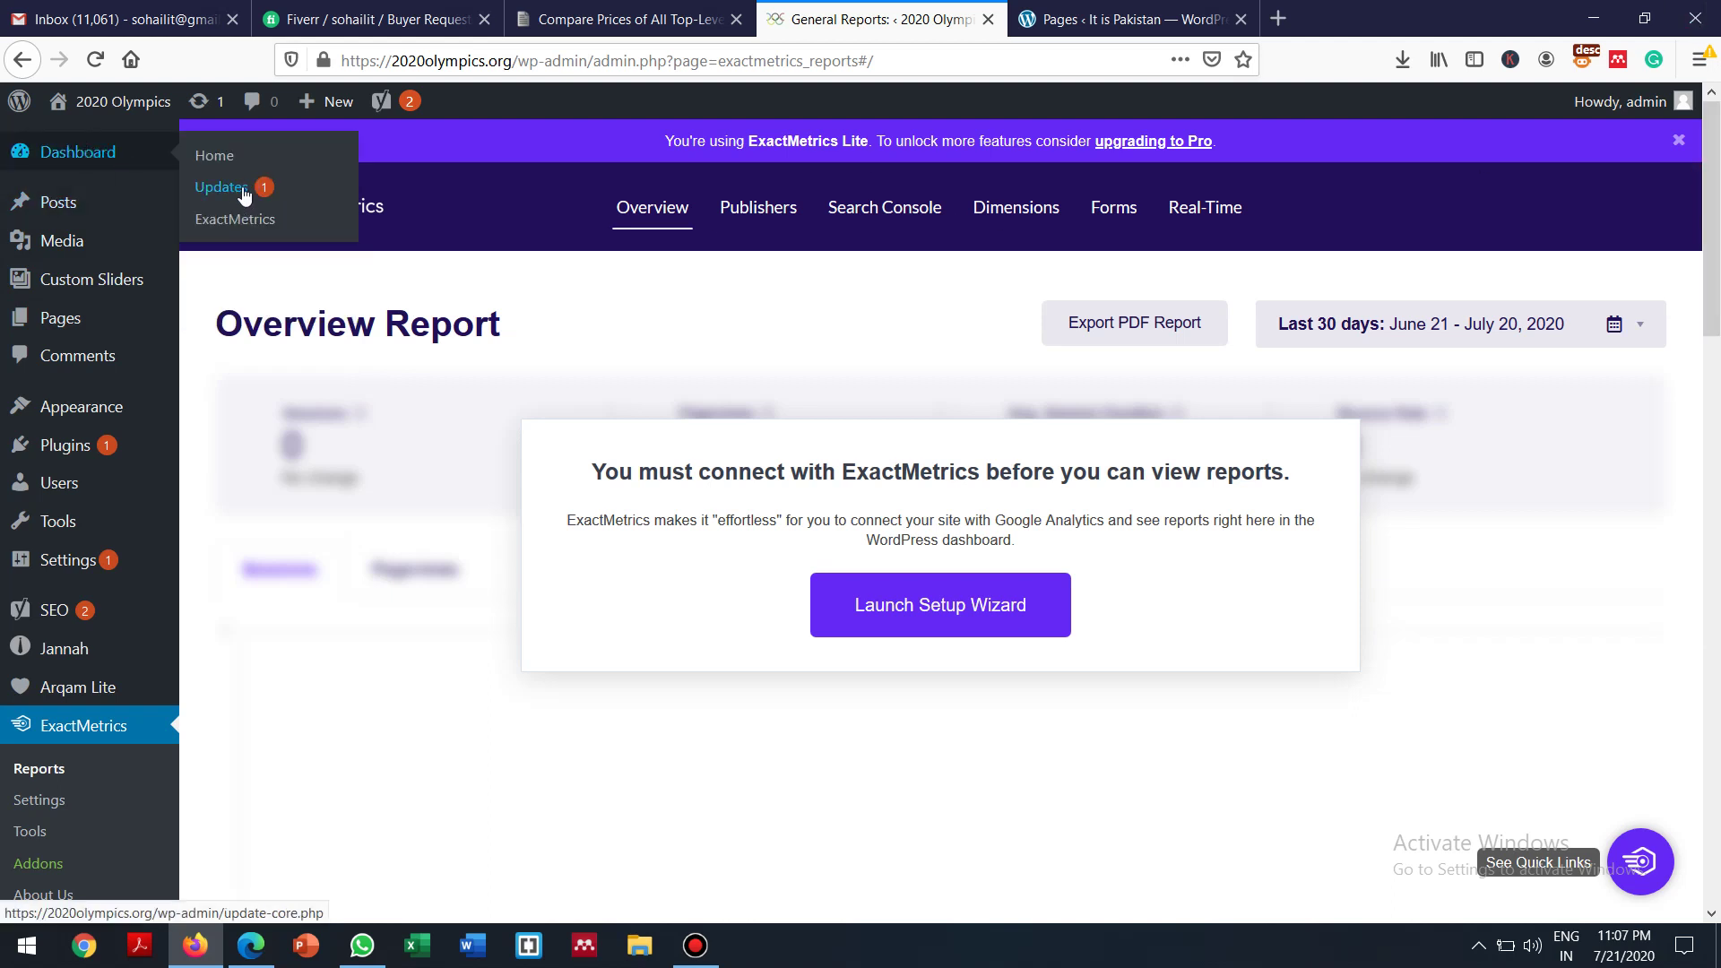
# Return to the Dashboard Home page with the Welcome to WordPress panel.
pyautogui.click(110, 151)
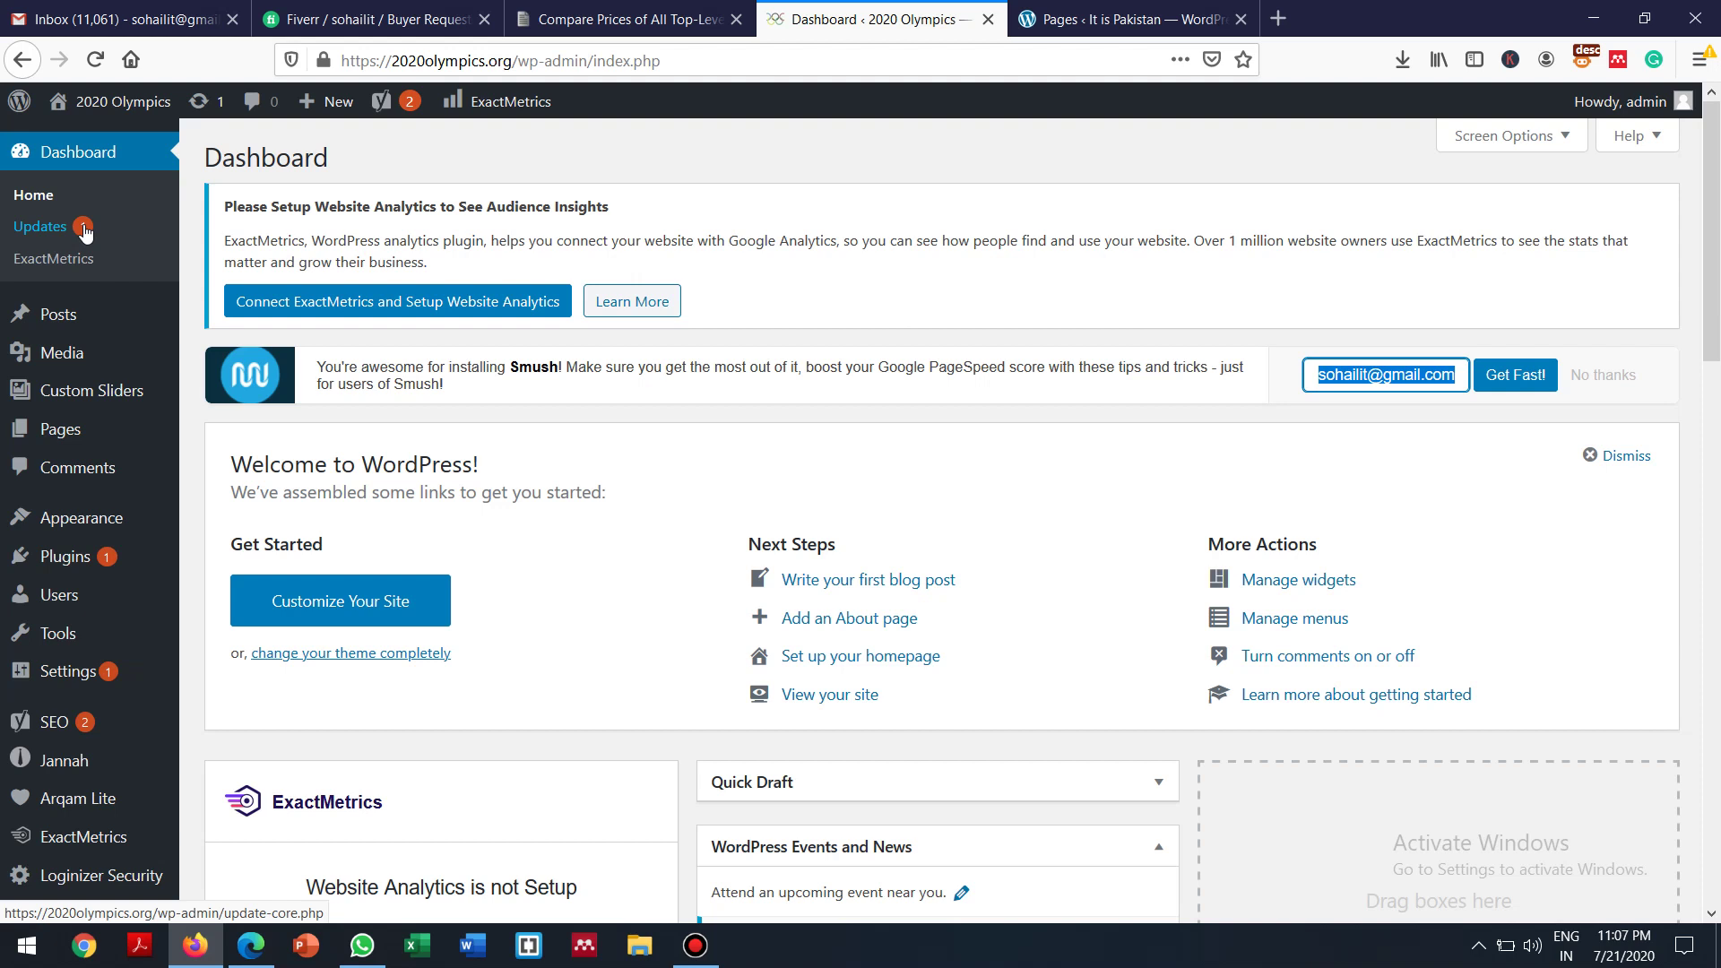
pyautogui.moveTo(55, 316)
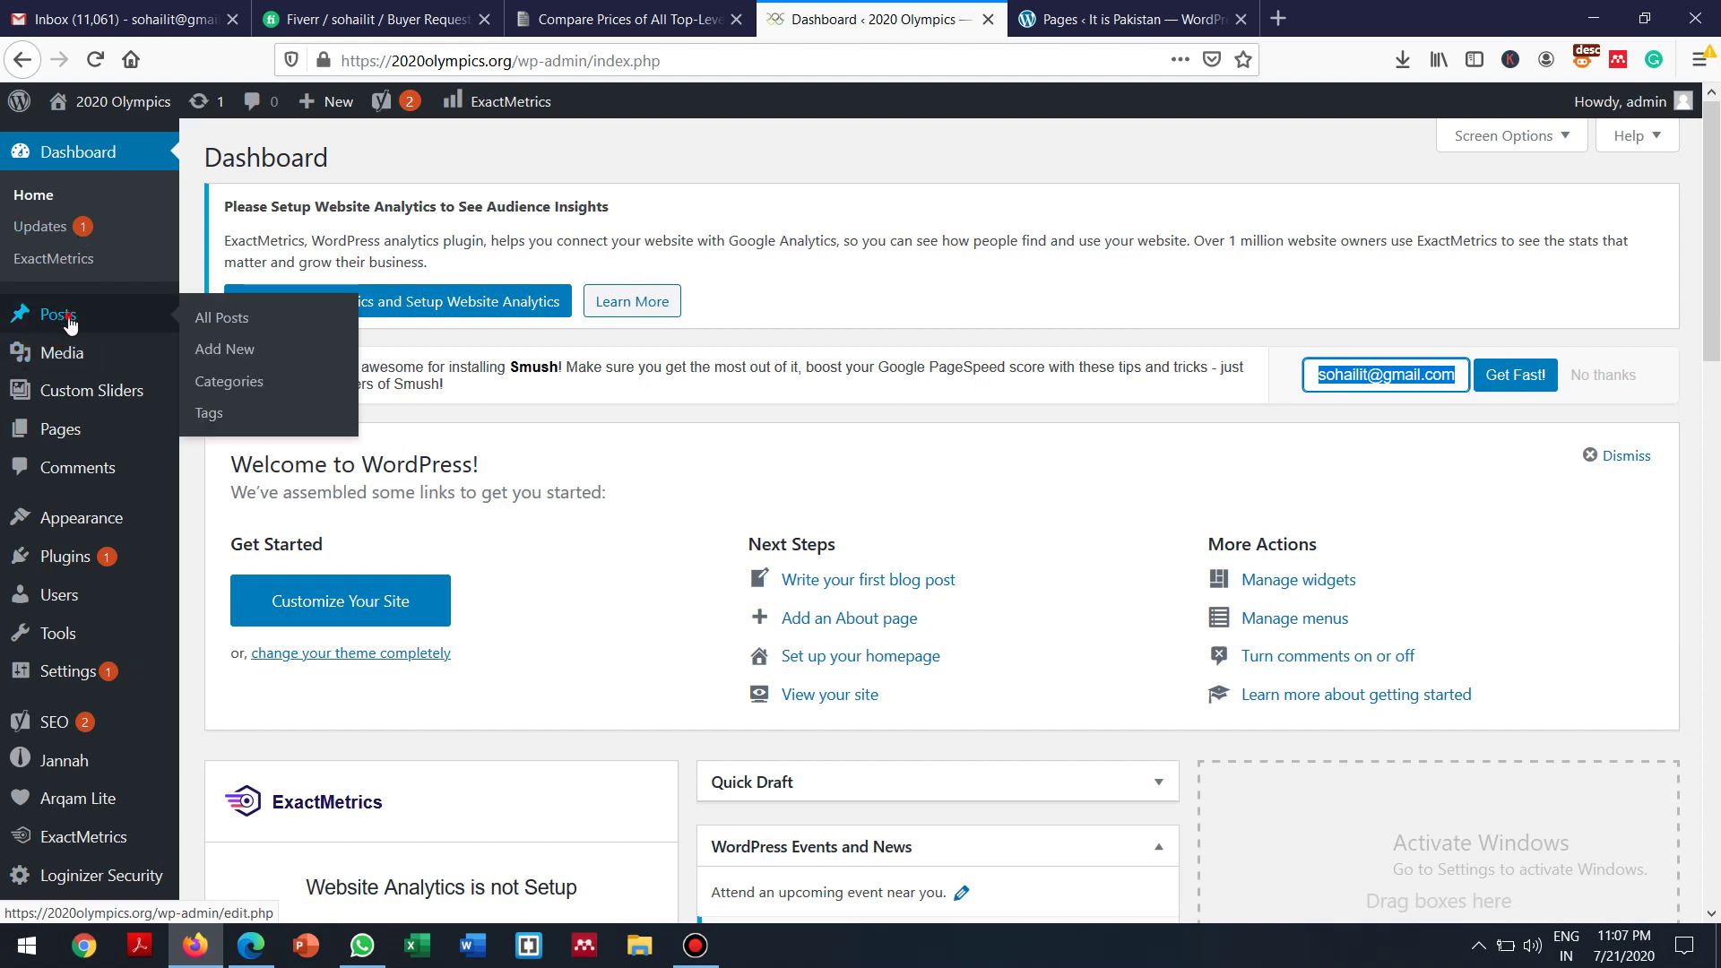
# Go to Posts > Categories, listing COVID-19, Olympics 2020 and Uncategorized.
pyautogui.click(65, 320)
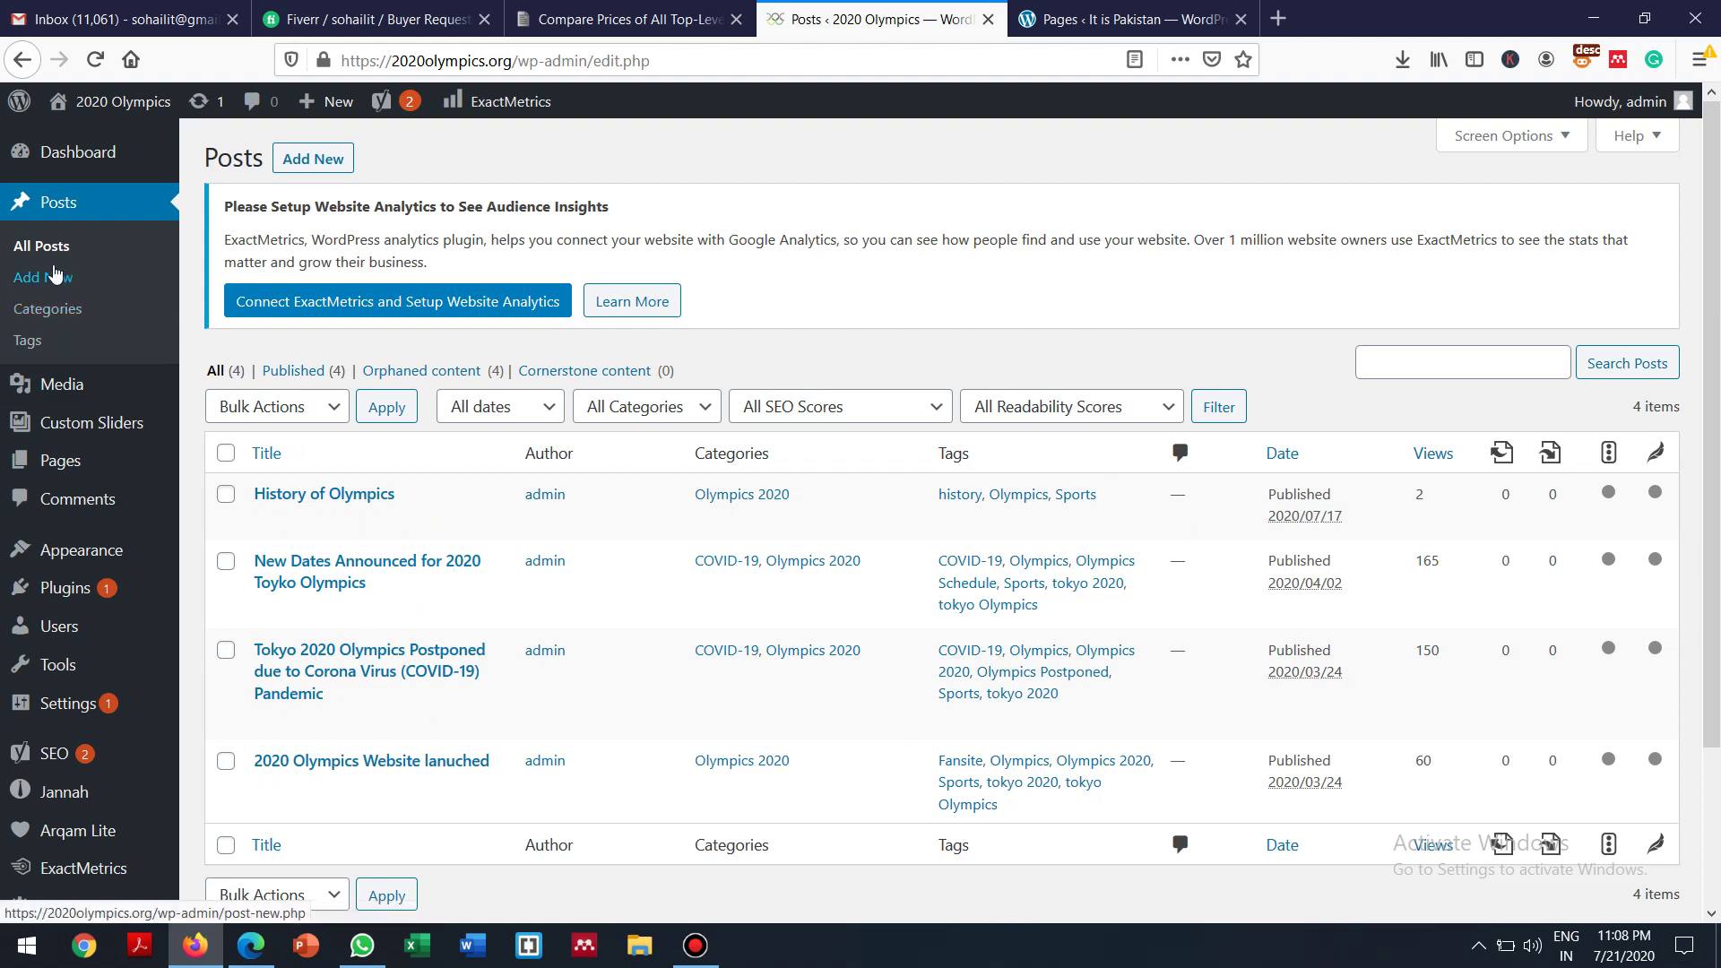
pyautogui.click(61, 314)
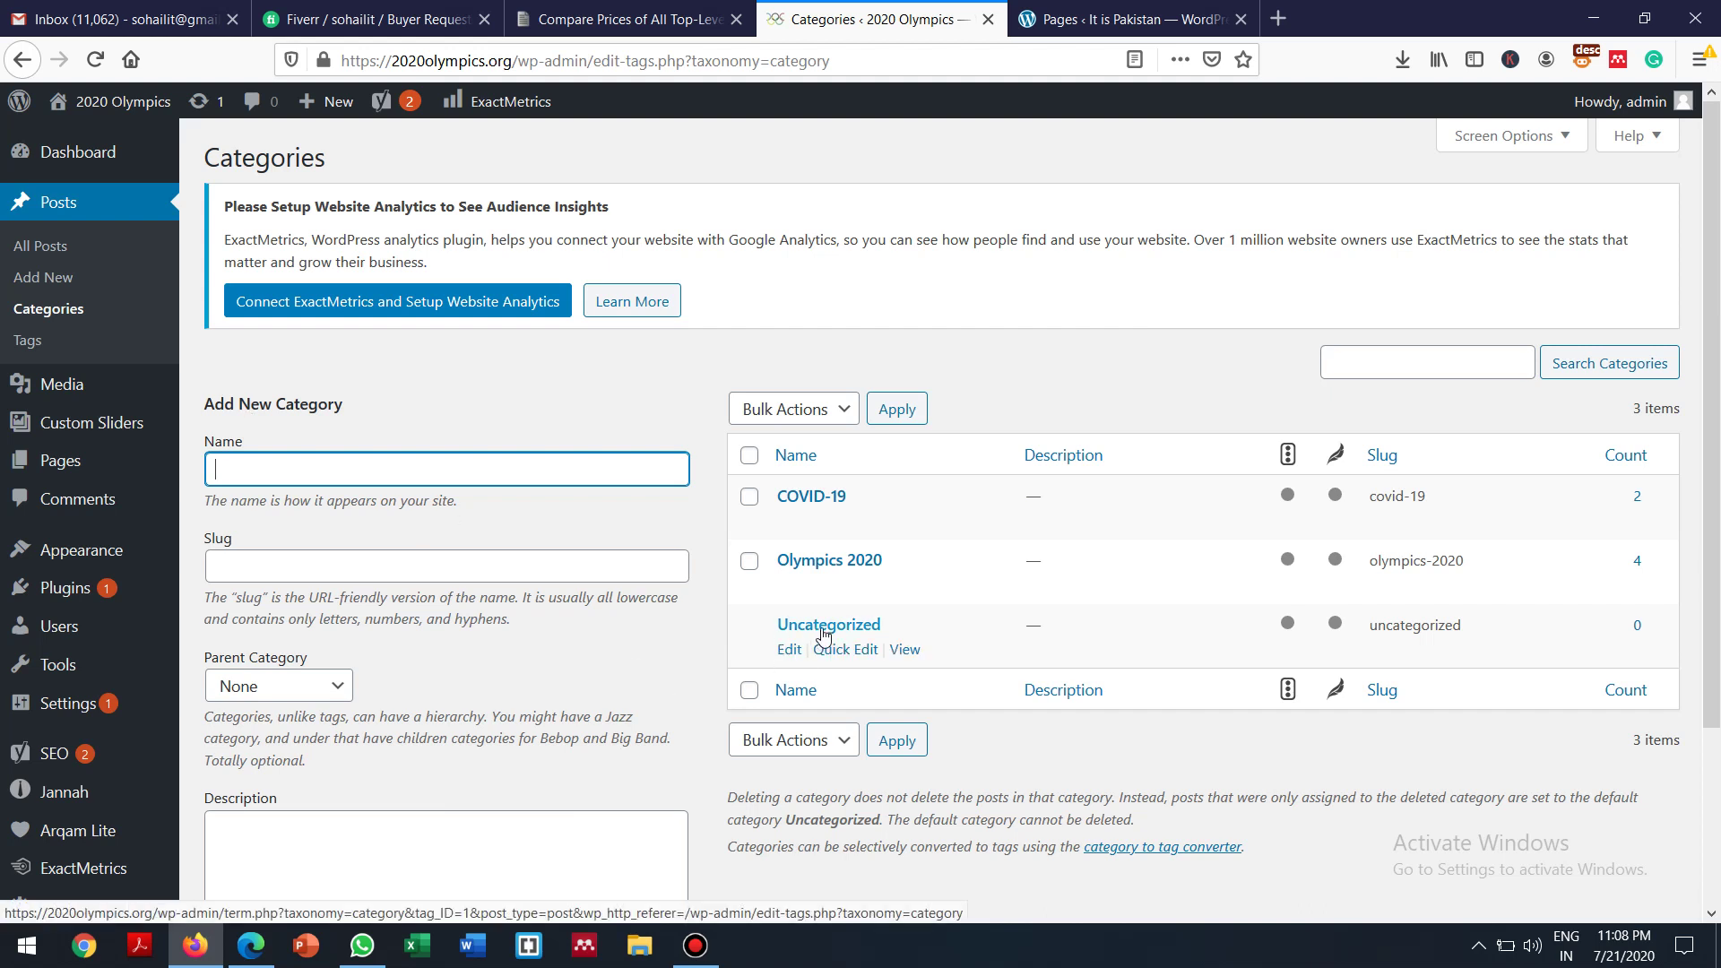
# Open Posts > Tags and browse the ten existing tags beside the Add New Tag form.
pyautogui.click(29, 341)
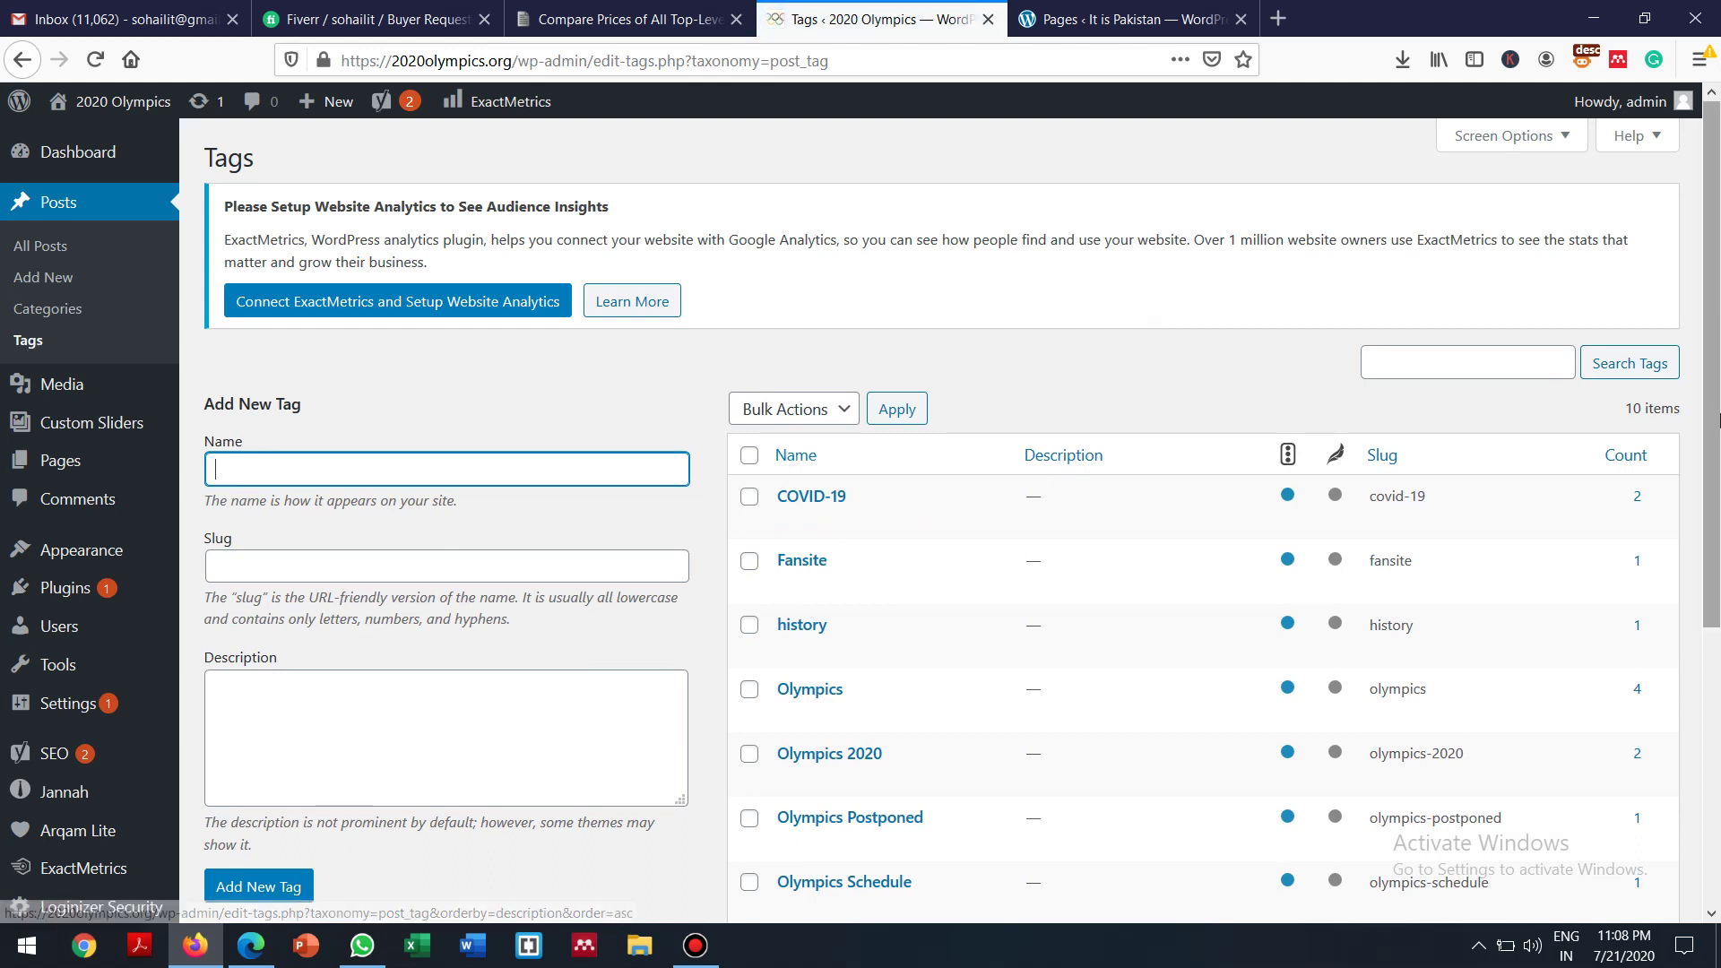
pyautogui.moveTo(1713, 421); pyautogui.dragTo(1717, 670)
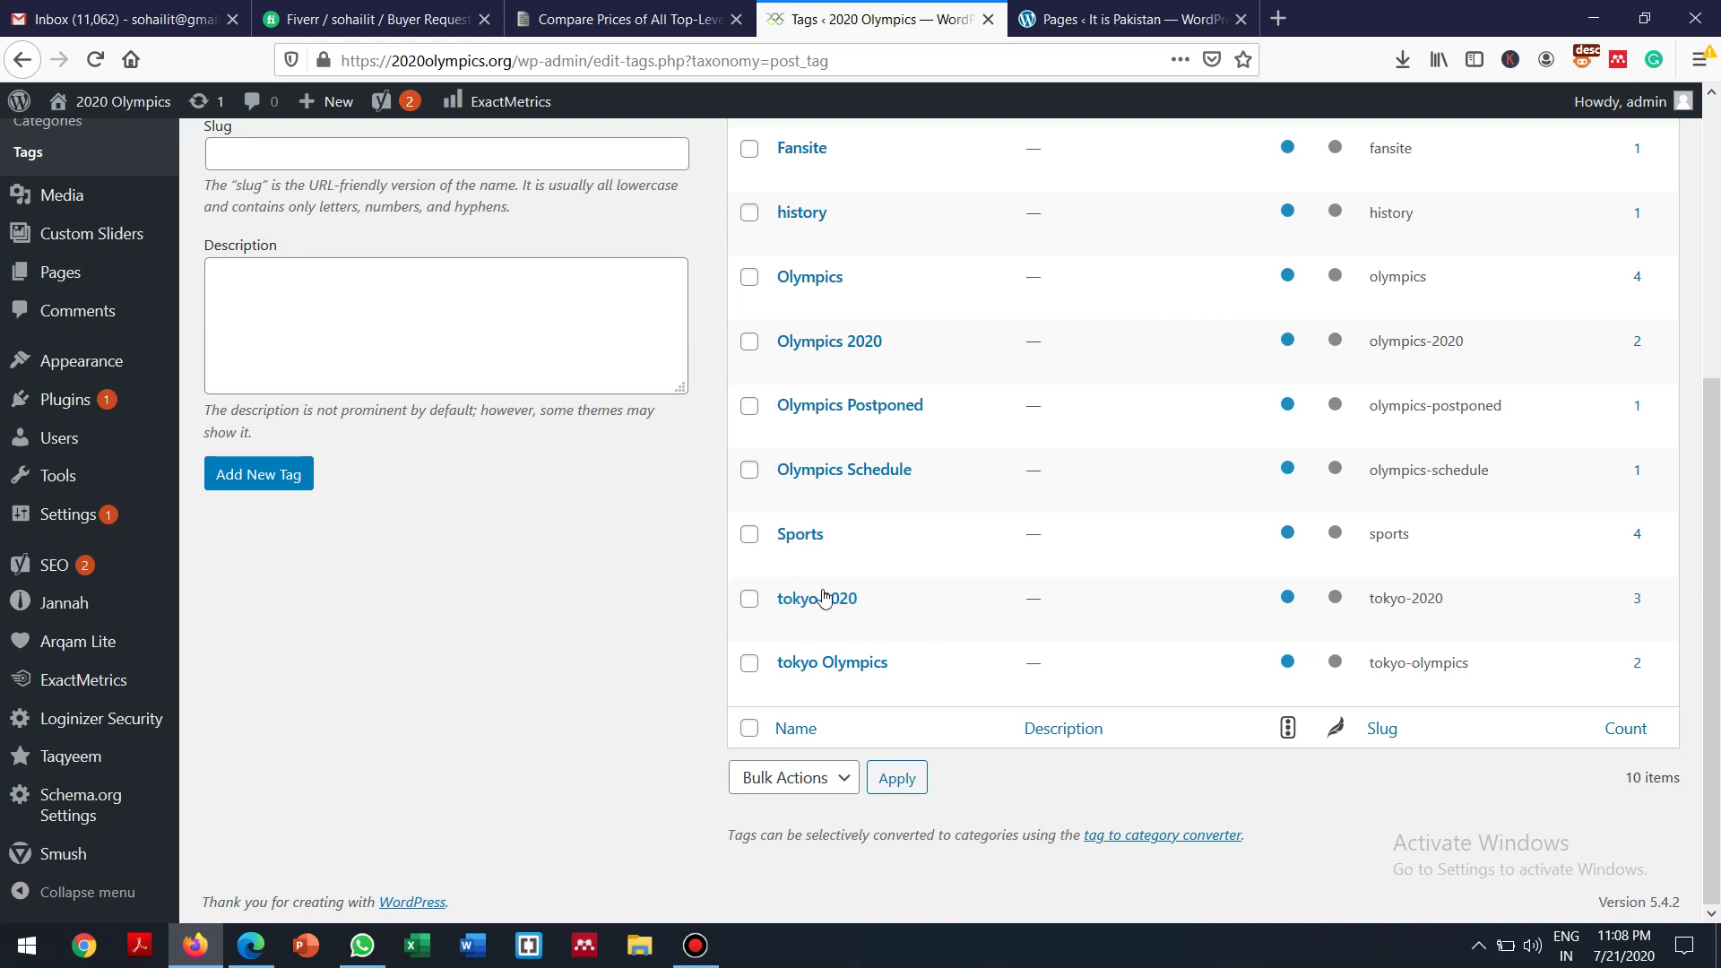
pyautogui.scroll(3, 1716, 547)
pyautogui.scroll(-3, 1716, 547)
pyautogui.press('Down')
pyautogui.press('Down')
pyautogui.press('Down')
pyautogui.press('Down')
pyautogui.press('Down')
pyautogui.press('Down')
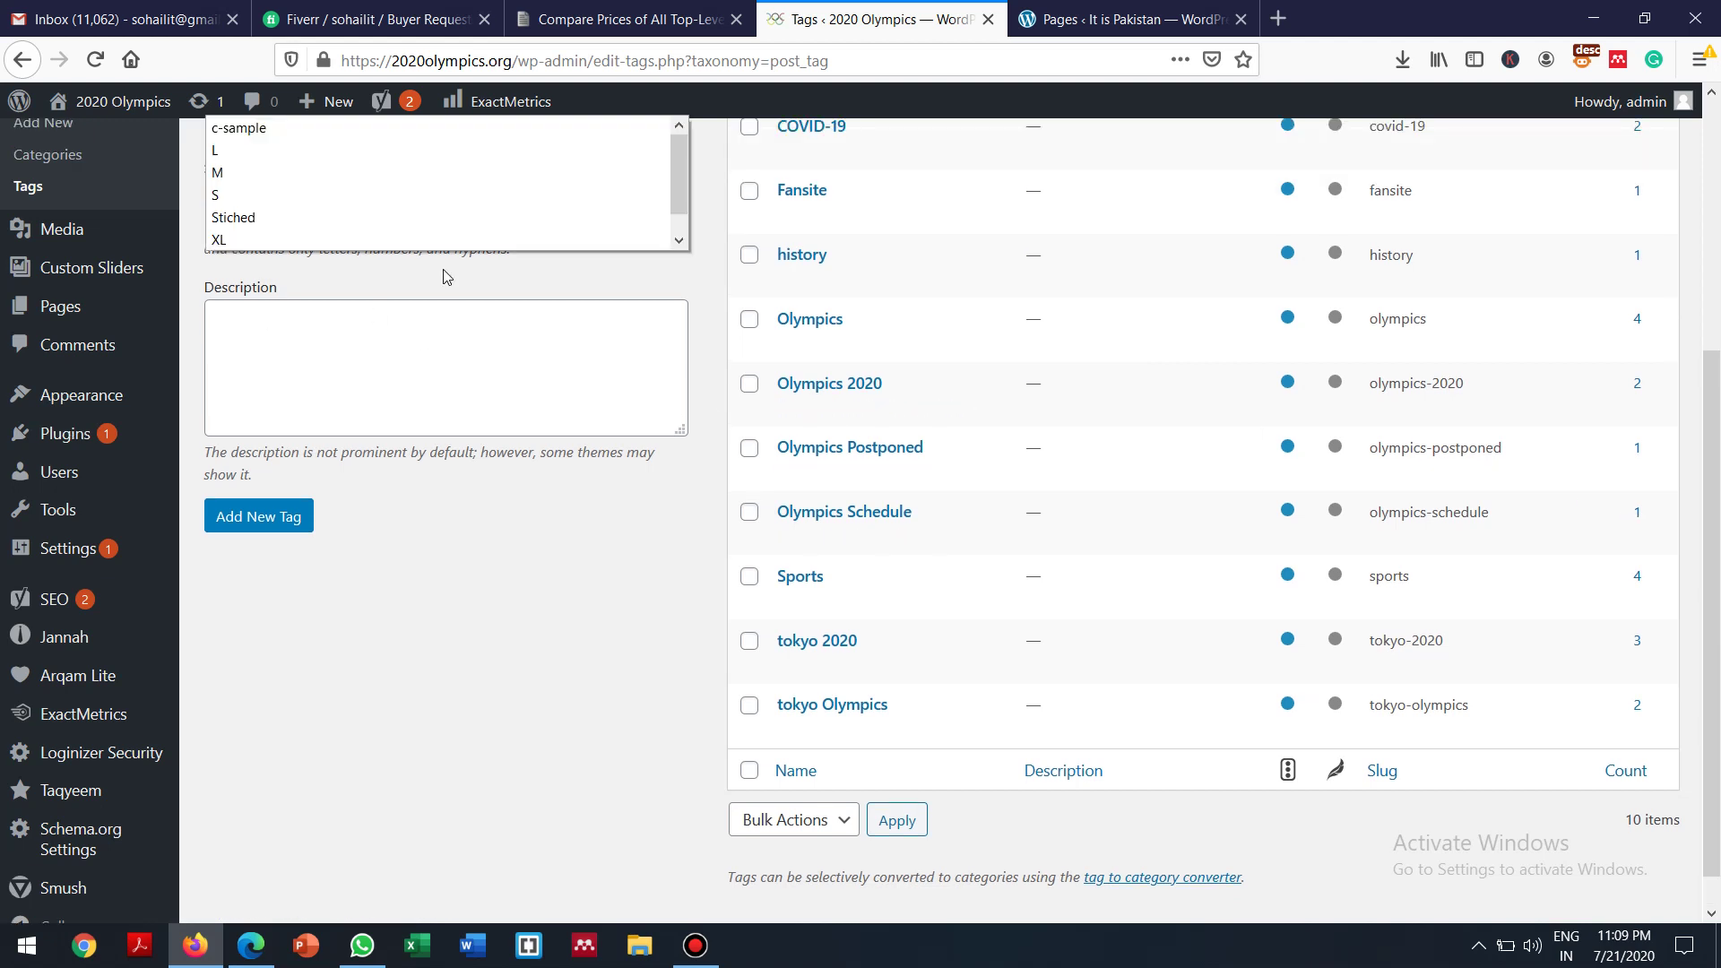
pyautogui.scroll(4, 860, 520)
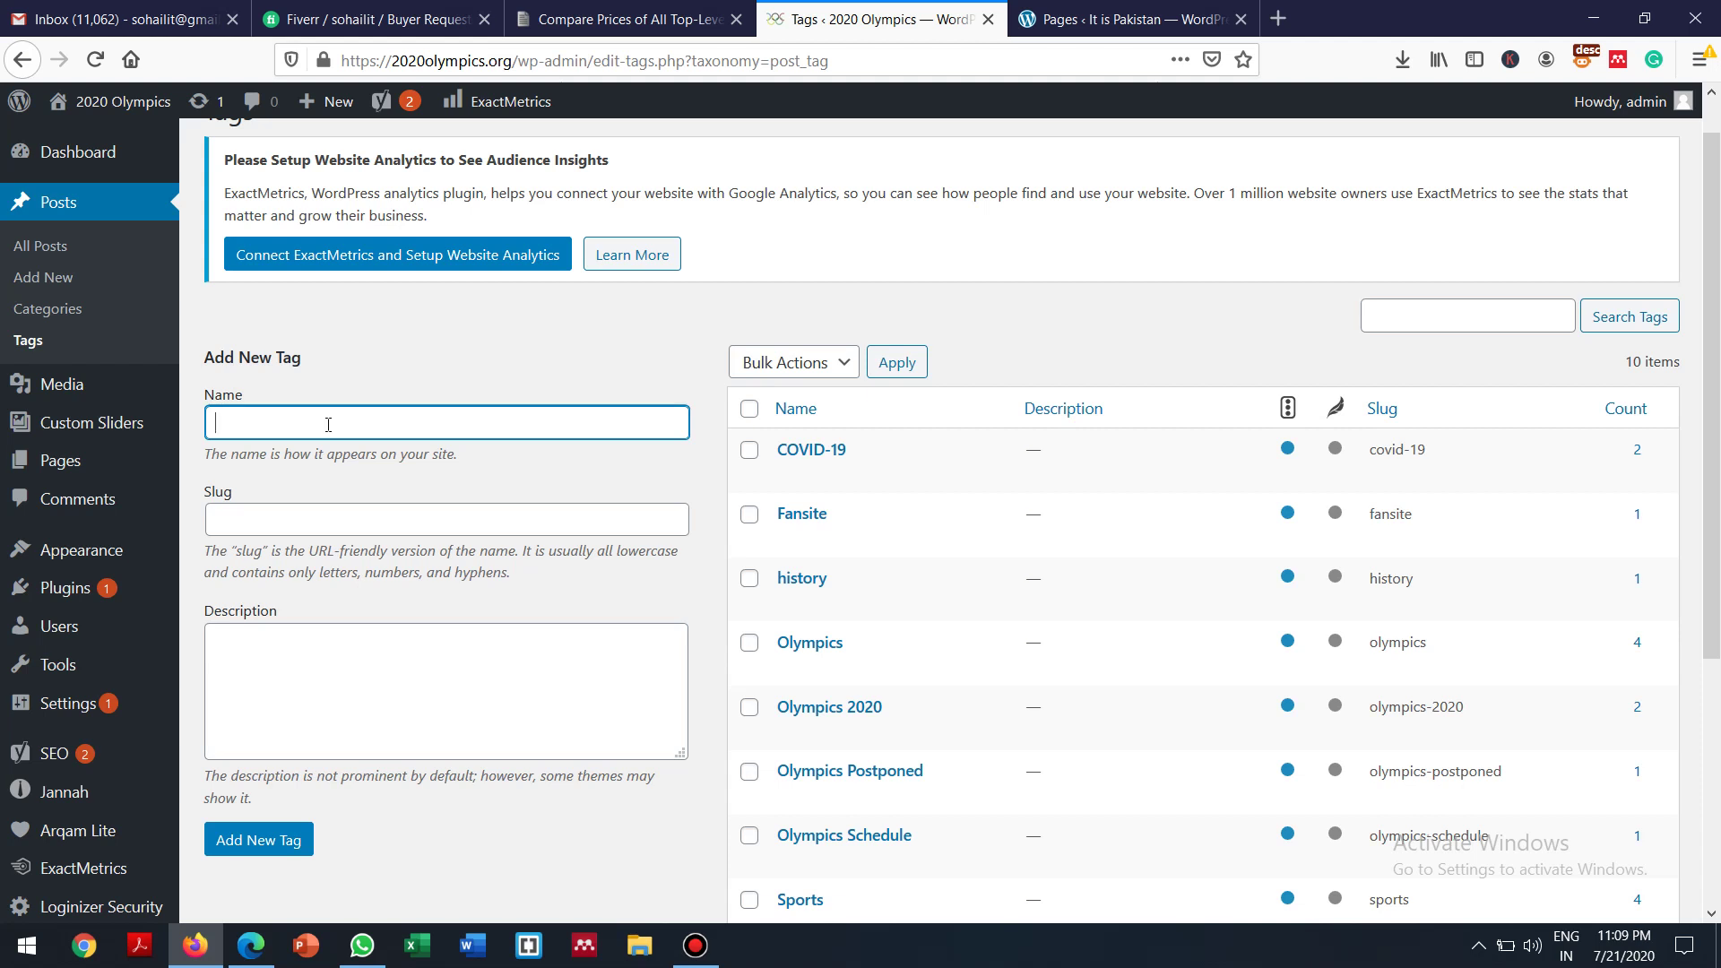
# Open Media > Library to view the ten uploaded stadium and Olympic rings images.
pyautogui.moveTo(51, 386)
pyautogui.click(231, 389)
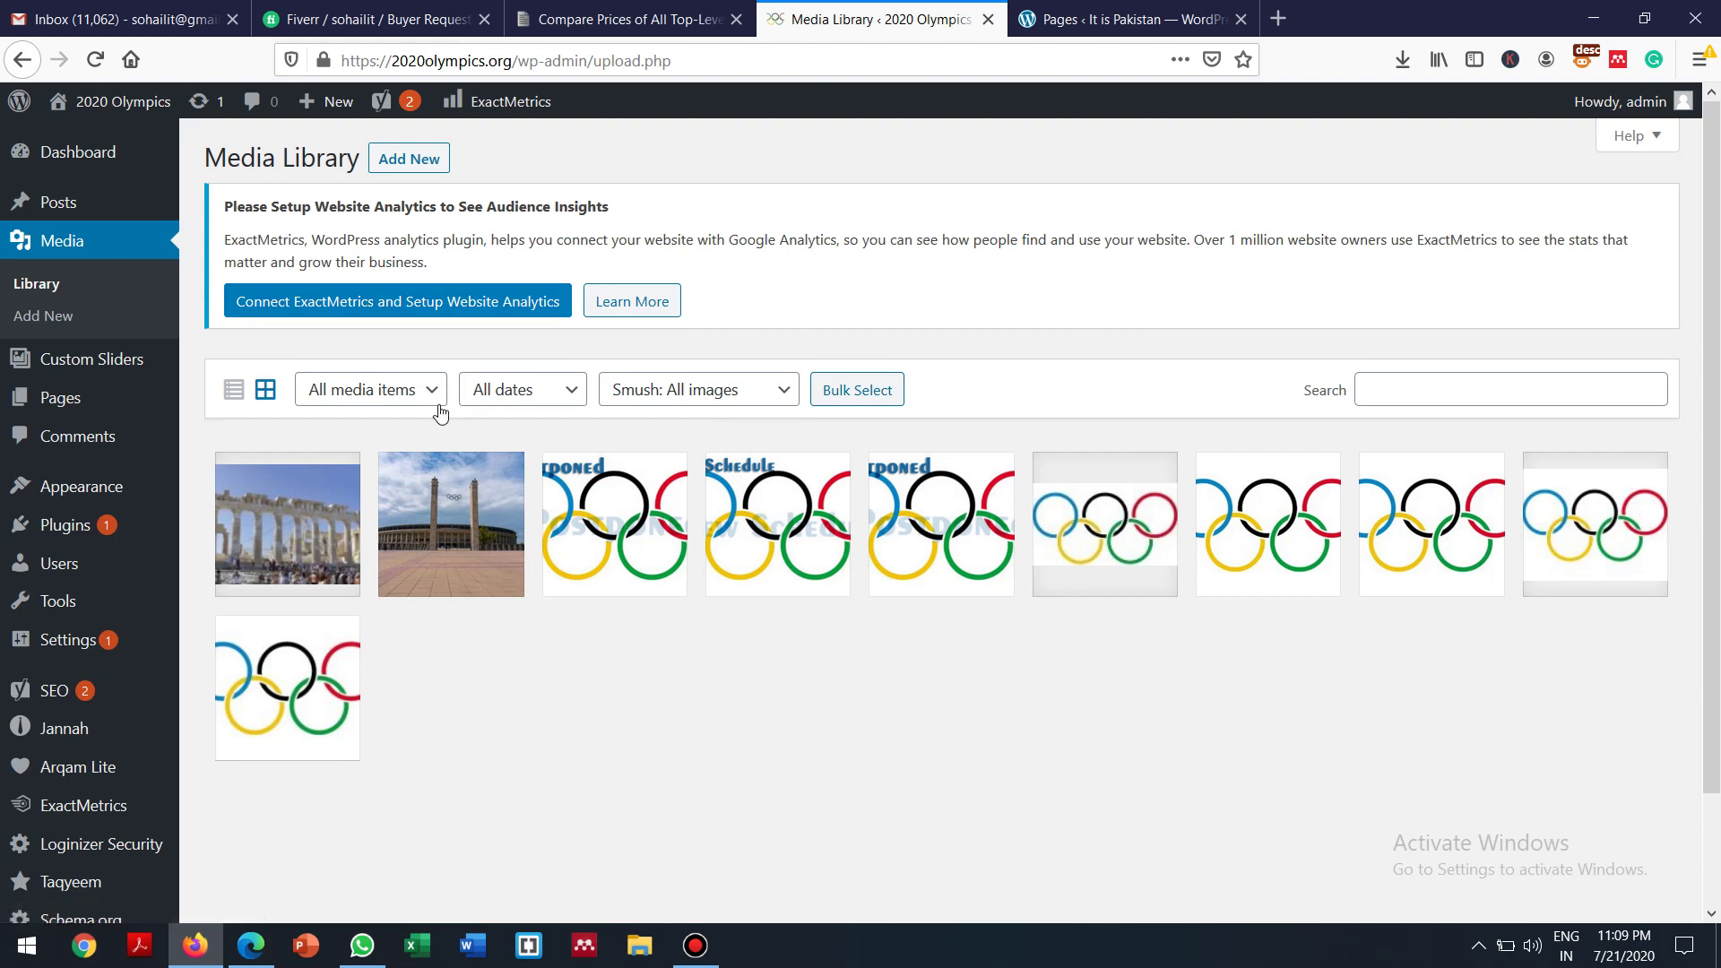
# Show the Media Library upload area, select all files in Downloads, then cancel without uploading.
pyautogui.click(405, 162)
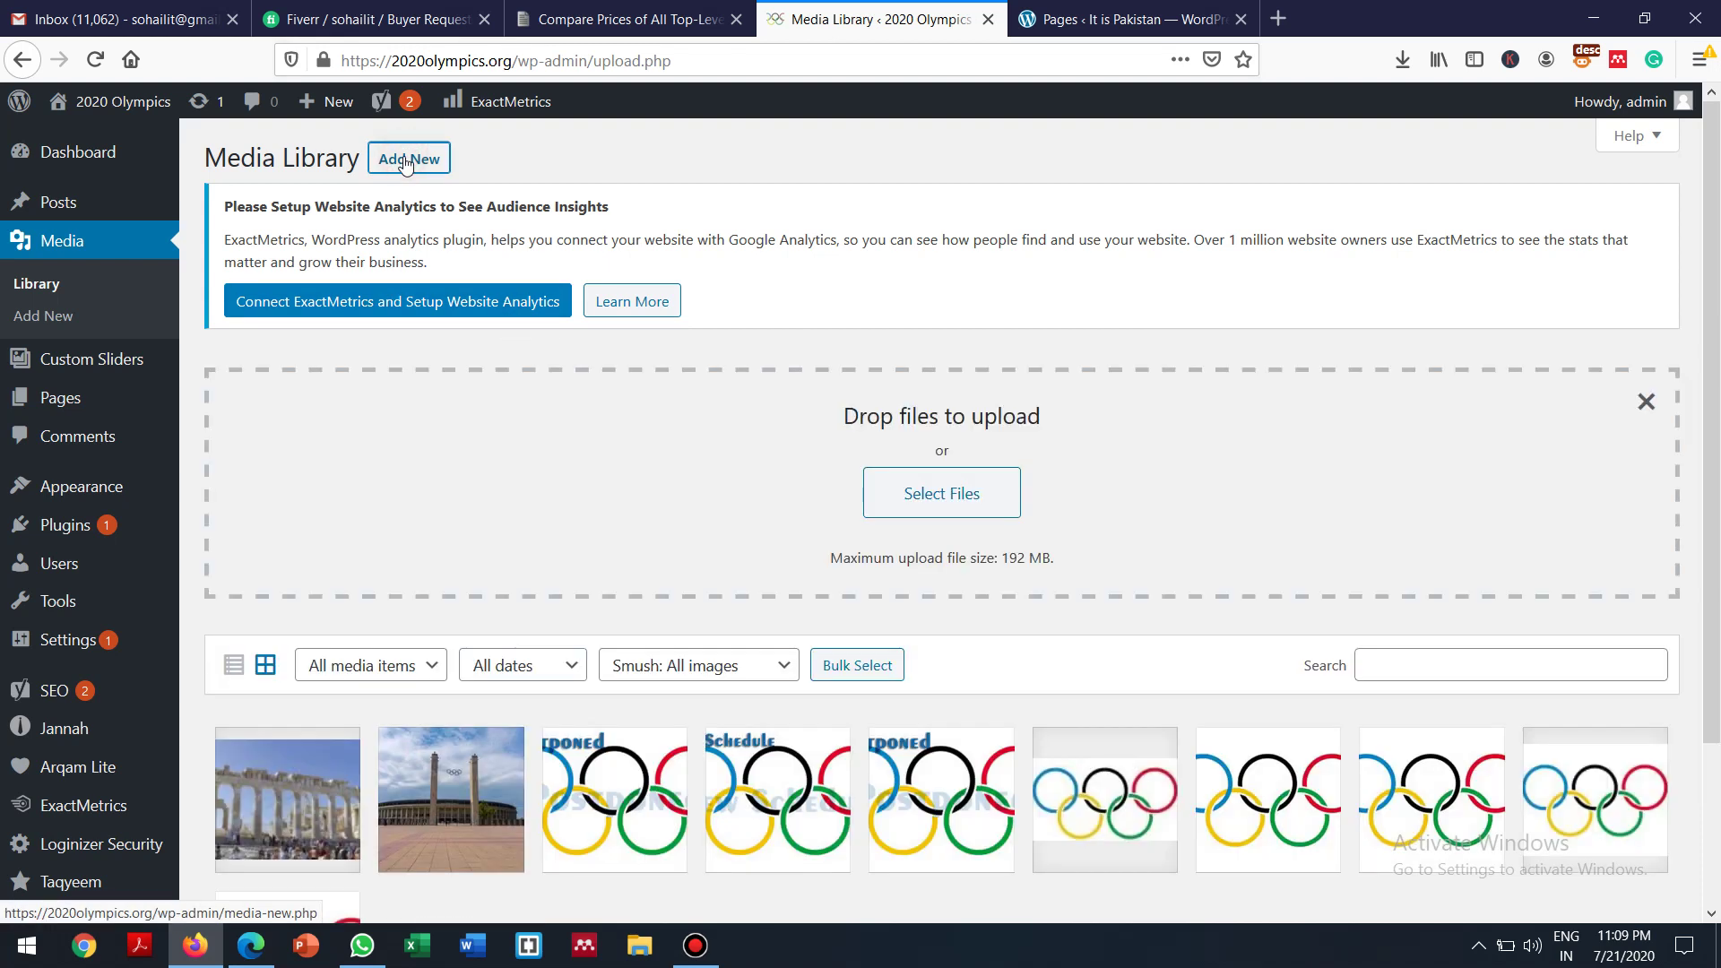
pyautogui.click(950, 504)
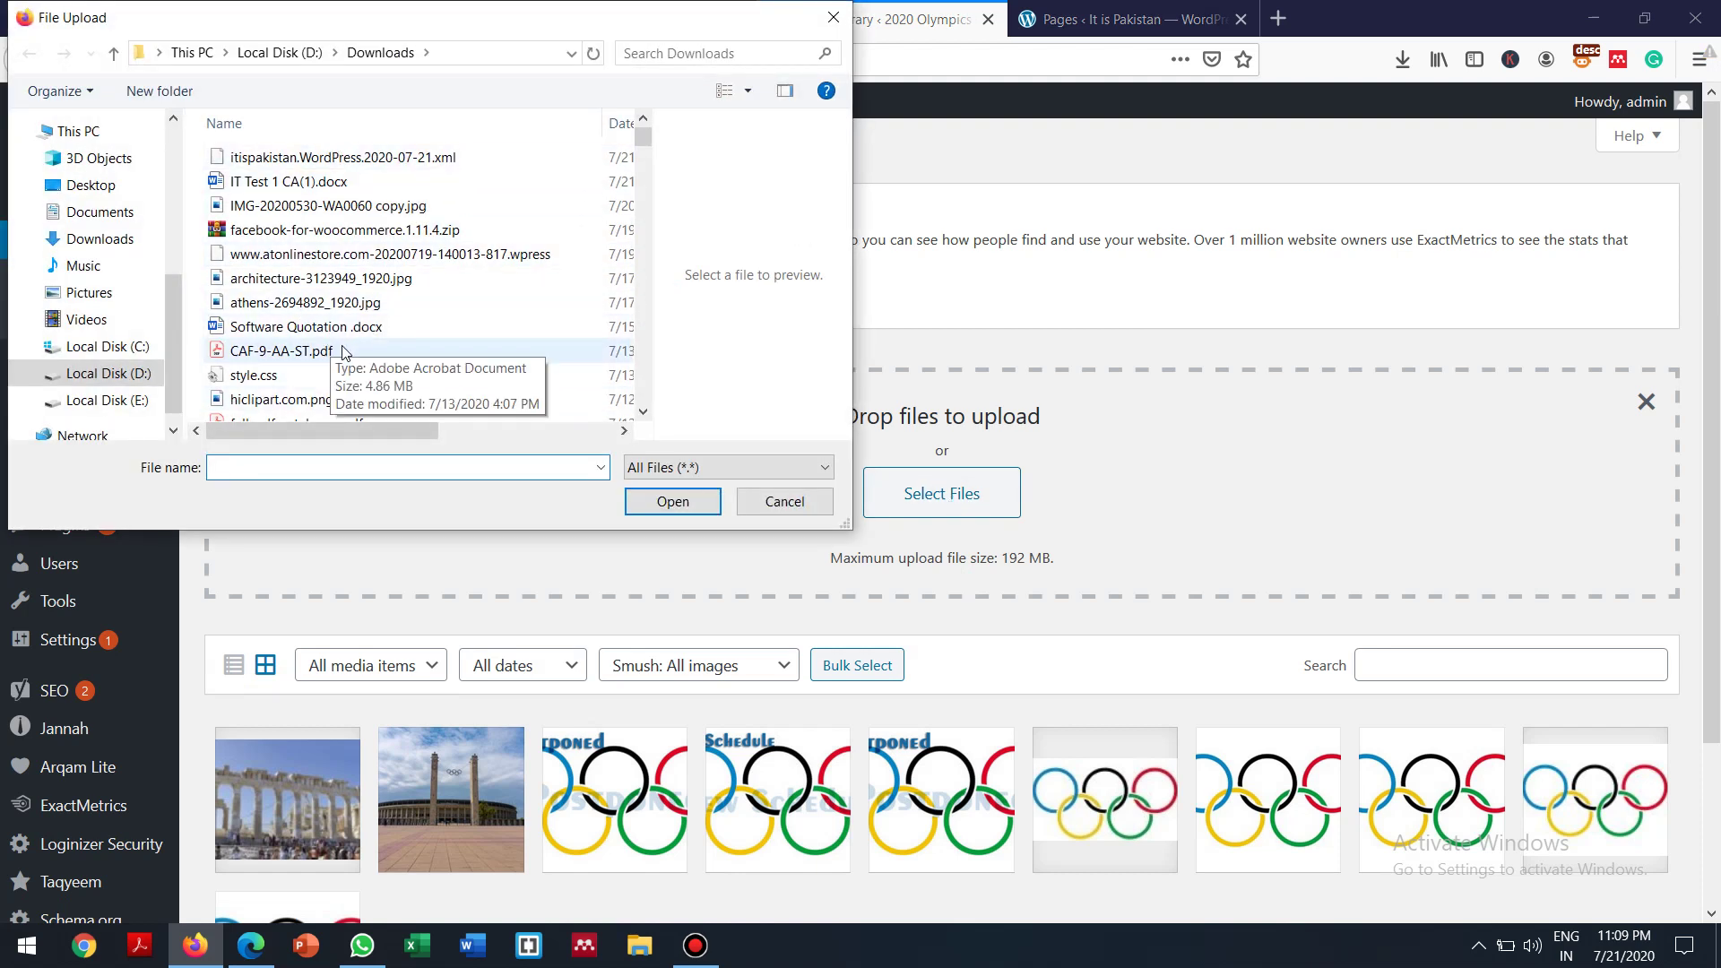
pyautogui.click(285, 233)
pyautogui.hotkey('ctrl', 'a')
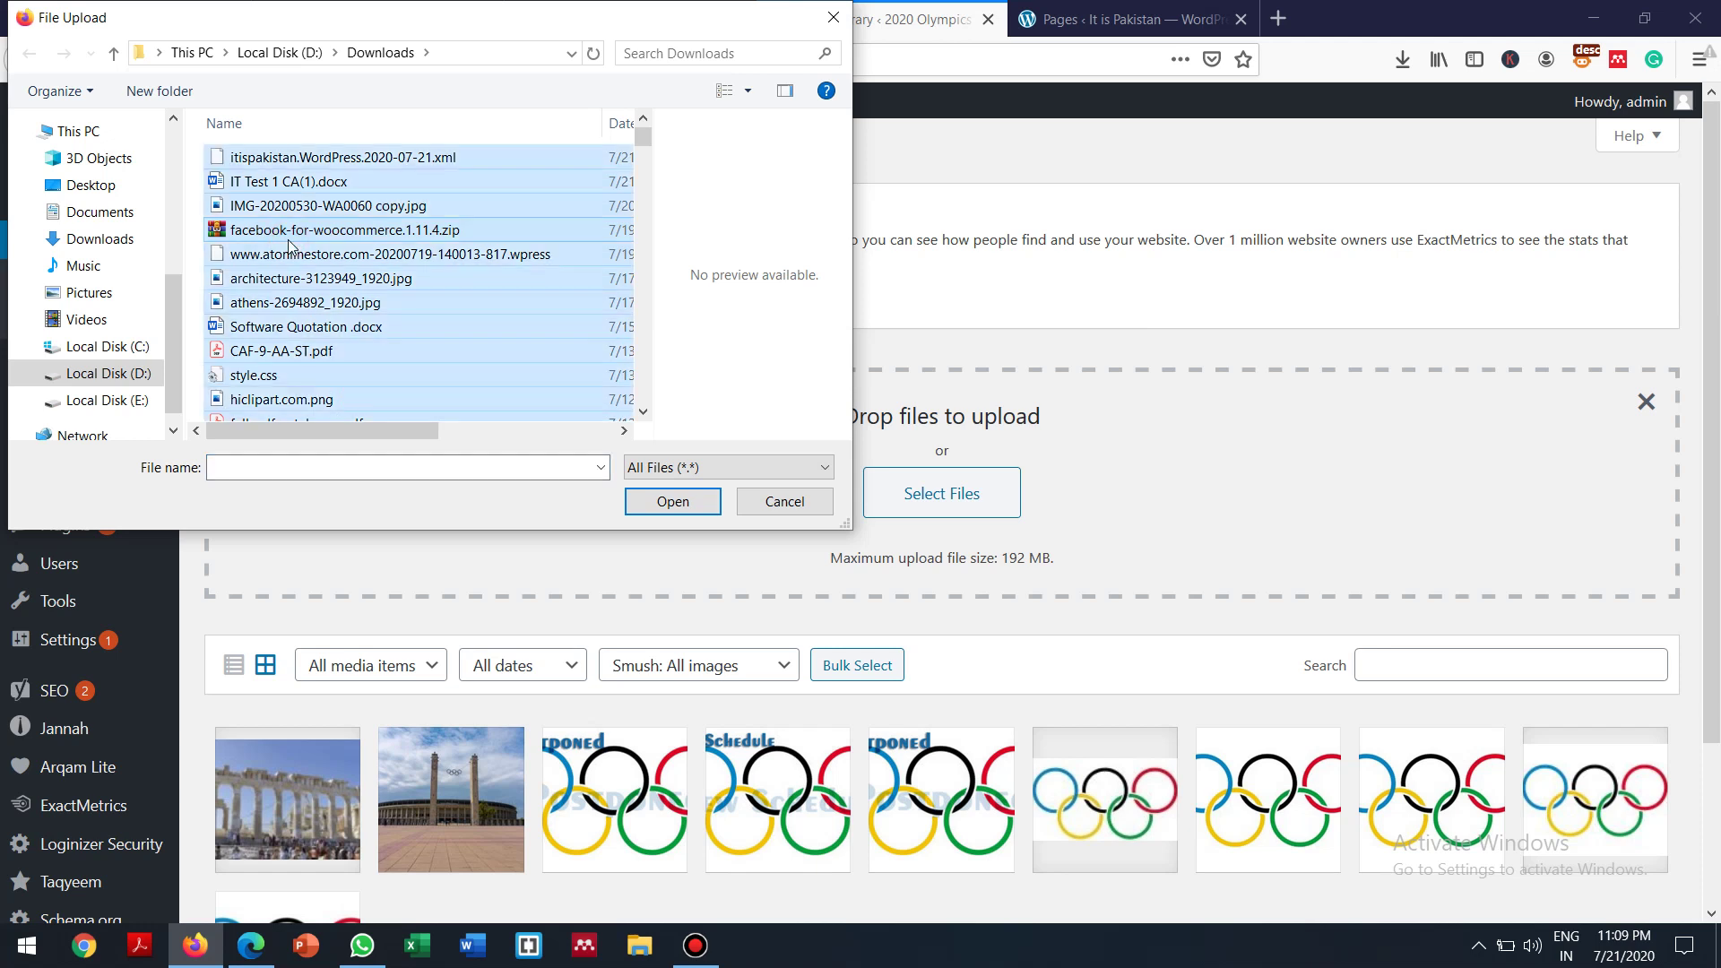
pyautogui.click(772, 505)
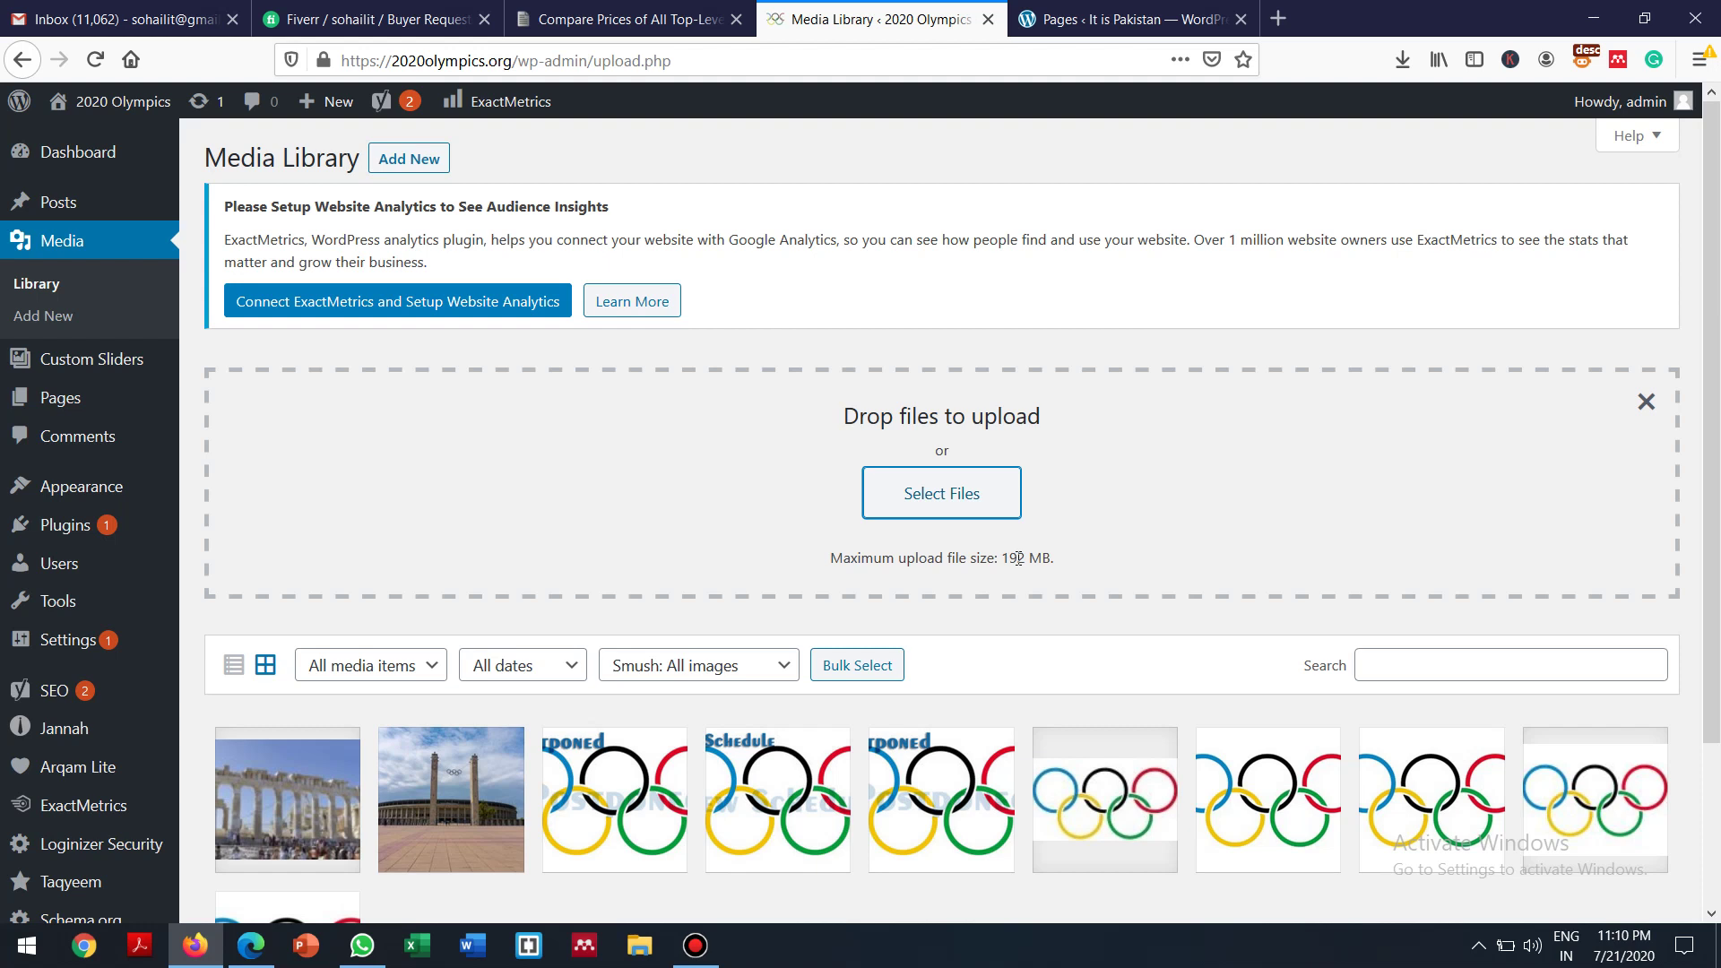
# Scroll the Media Library, reopen the file picker, and close it again without uploading.
pyautogui.moveTo(84, 644)
pyautogui.click(1712, 382)
pyautogui.moveTo(1712, 381); pyautogui.dragTo(1712, 543)
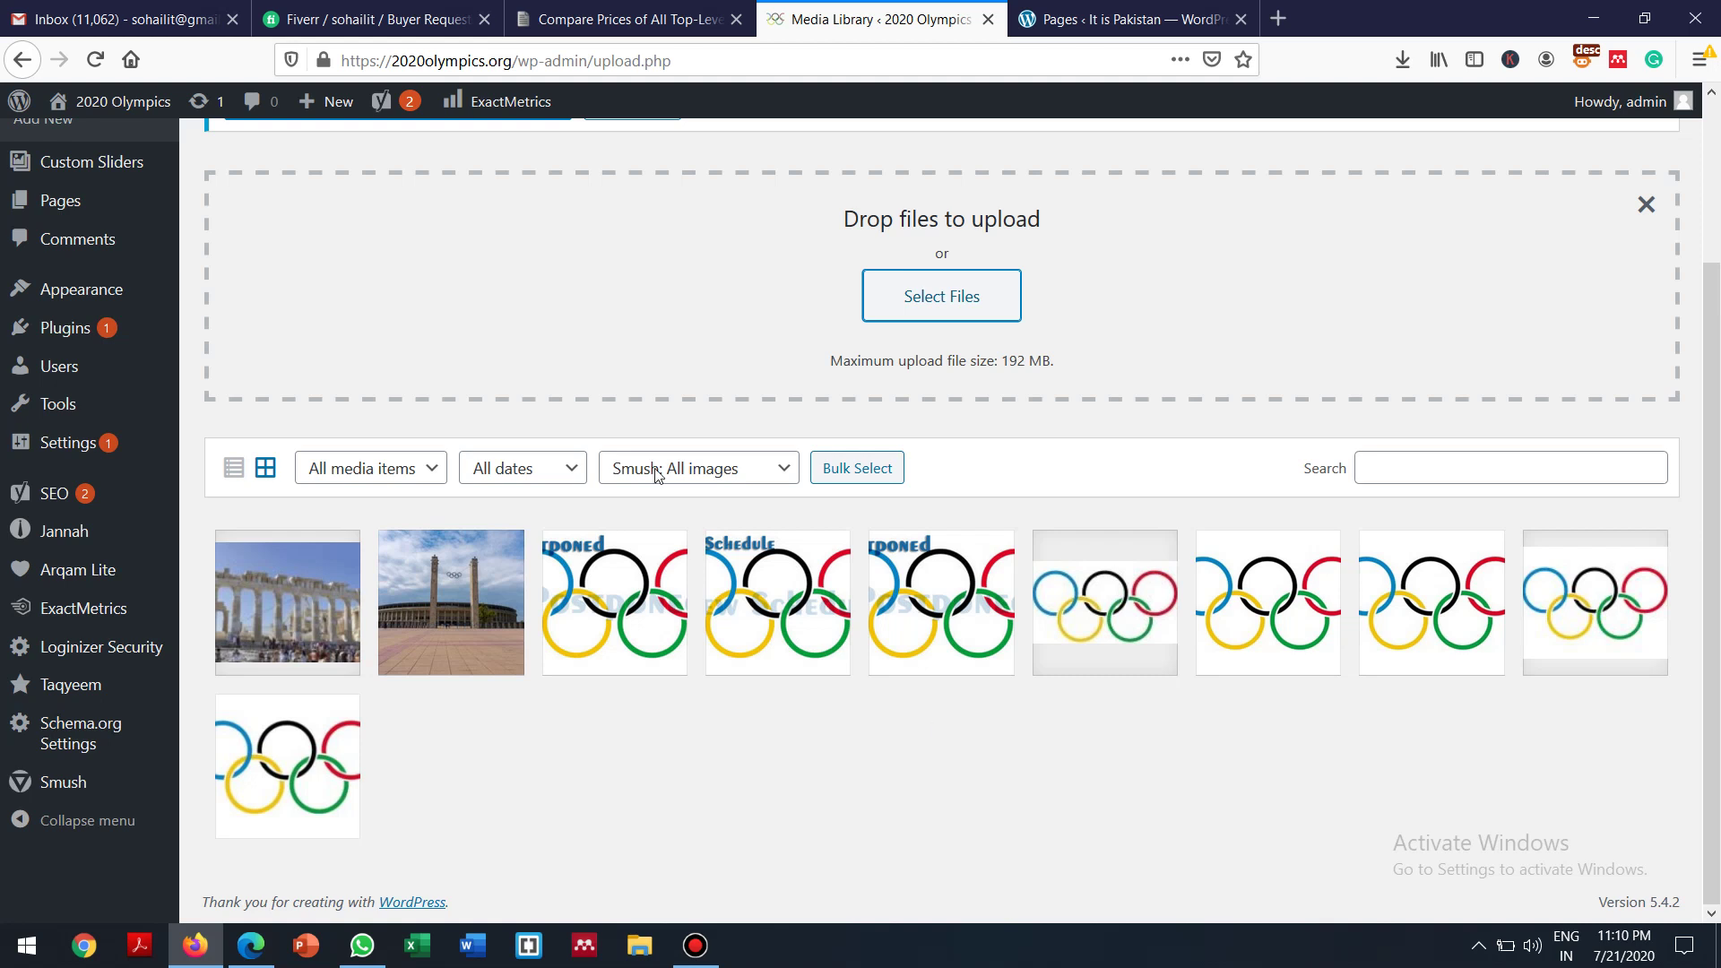
pyautogui.click(901, 303)
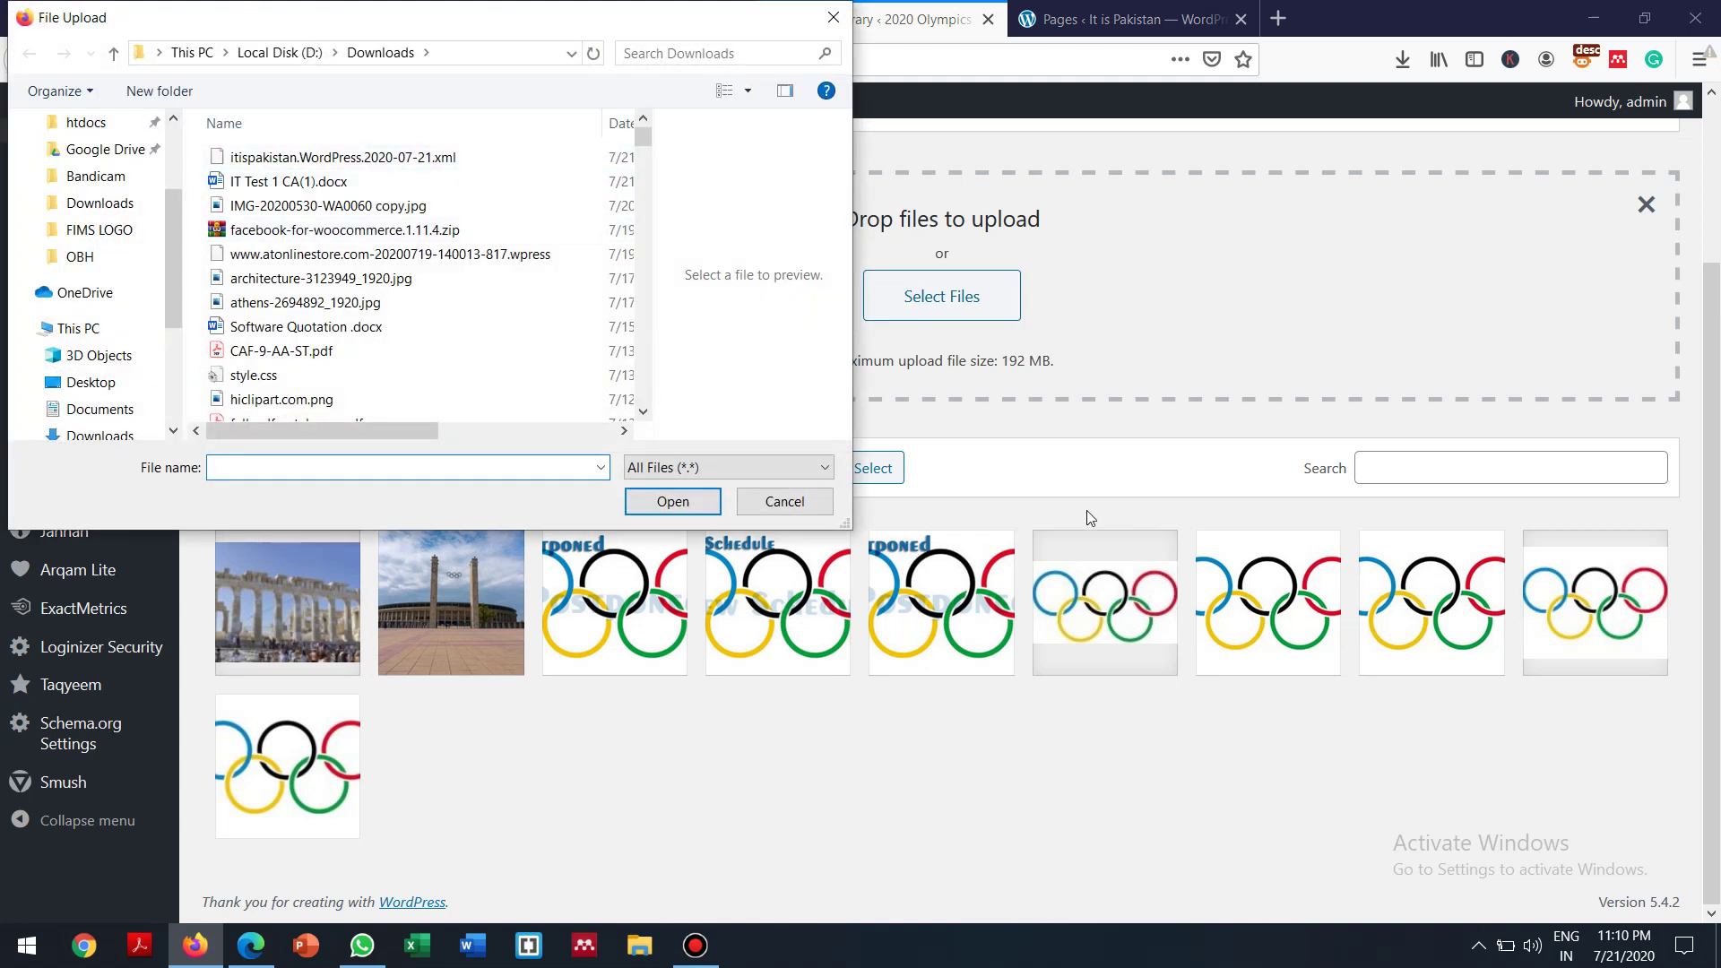
pyautogui.click(788, 500)
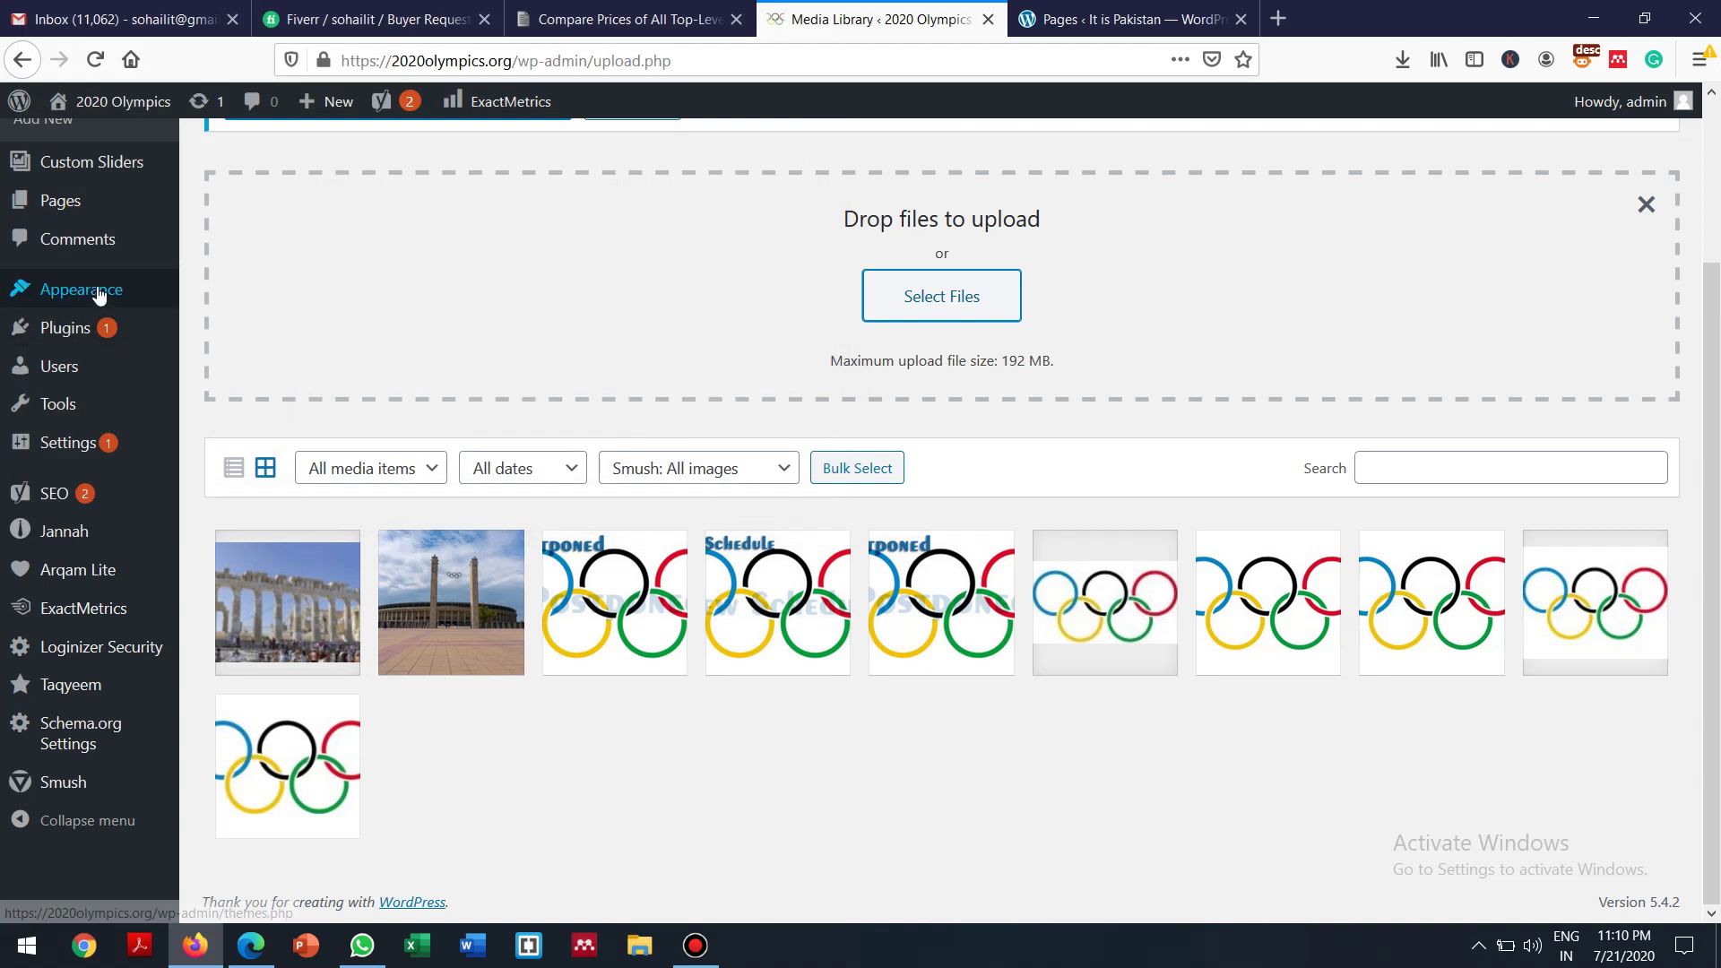
# View the five published pages in All Pages, then start a new blank page.
pyautogui.moveTo(99, 299)
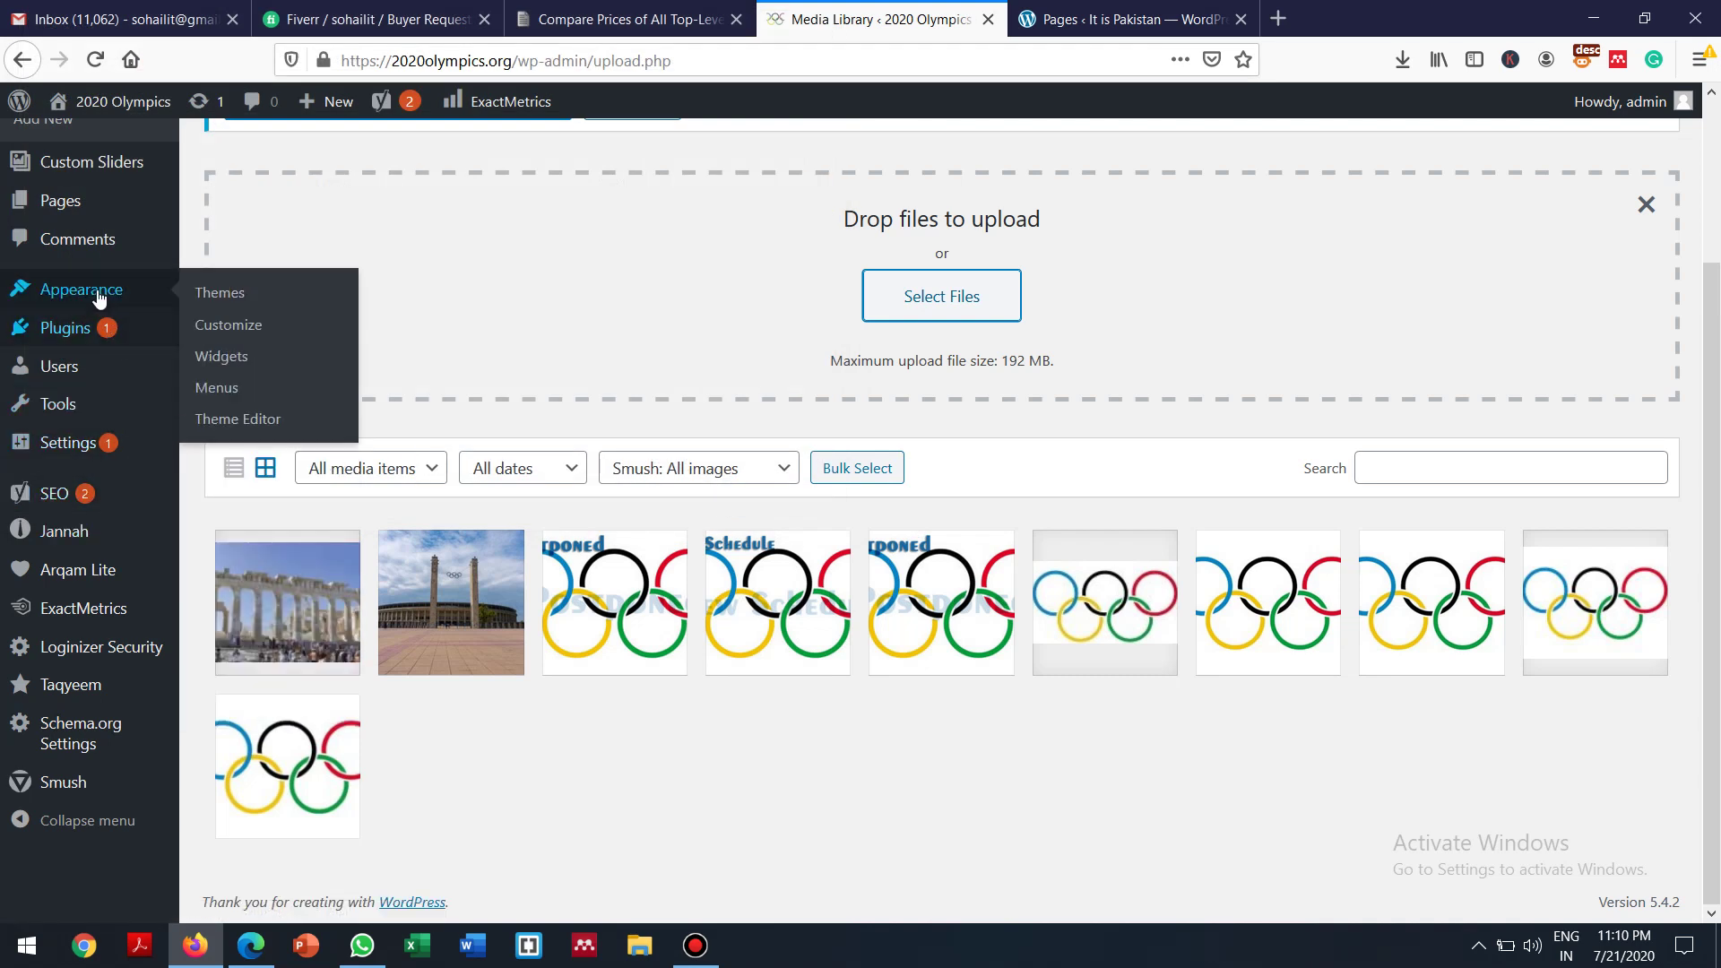
pyautogui.moveTo(122, 359)
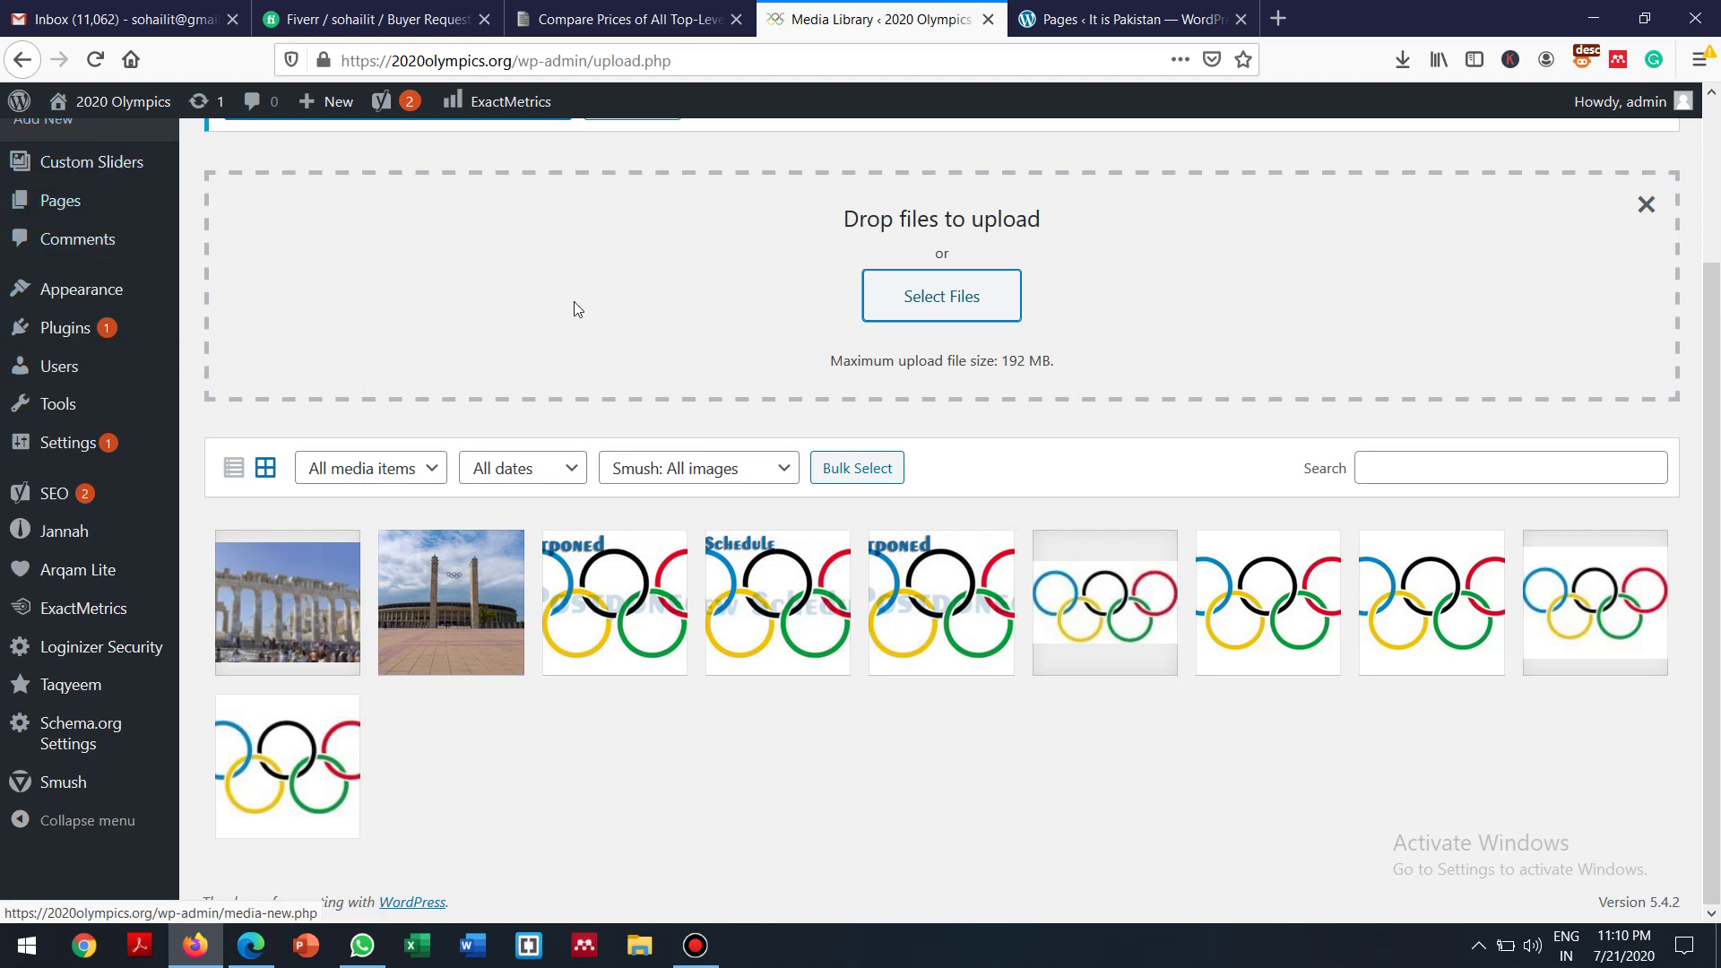
pyautogui.scroll(2, 278, 512)
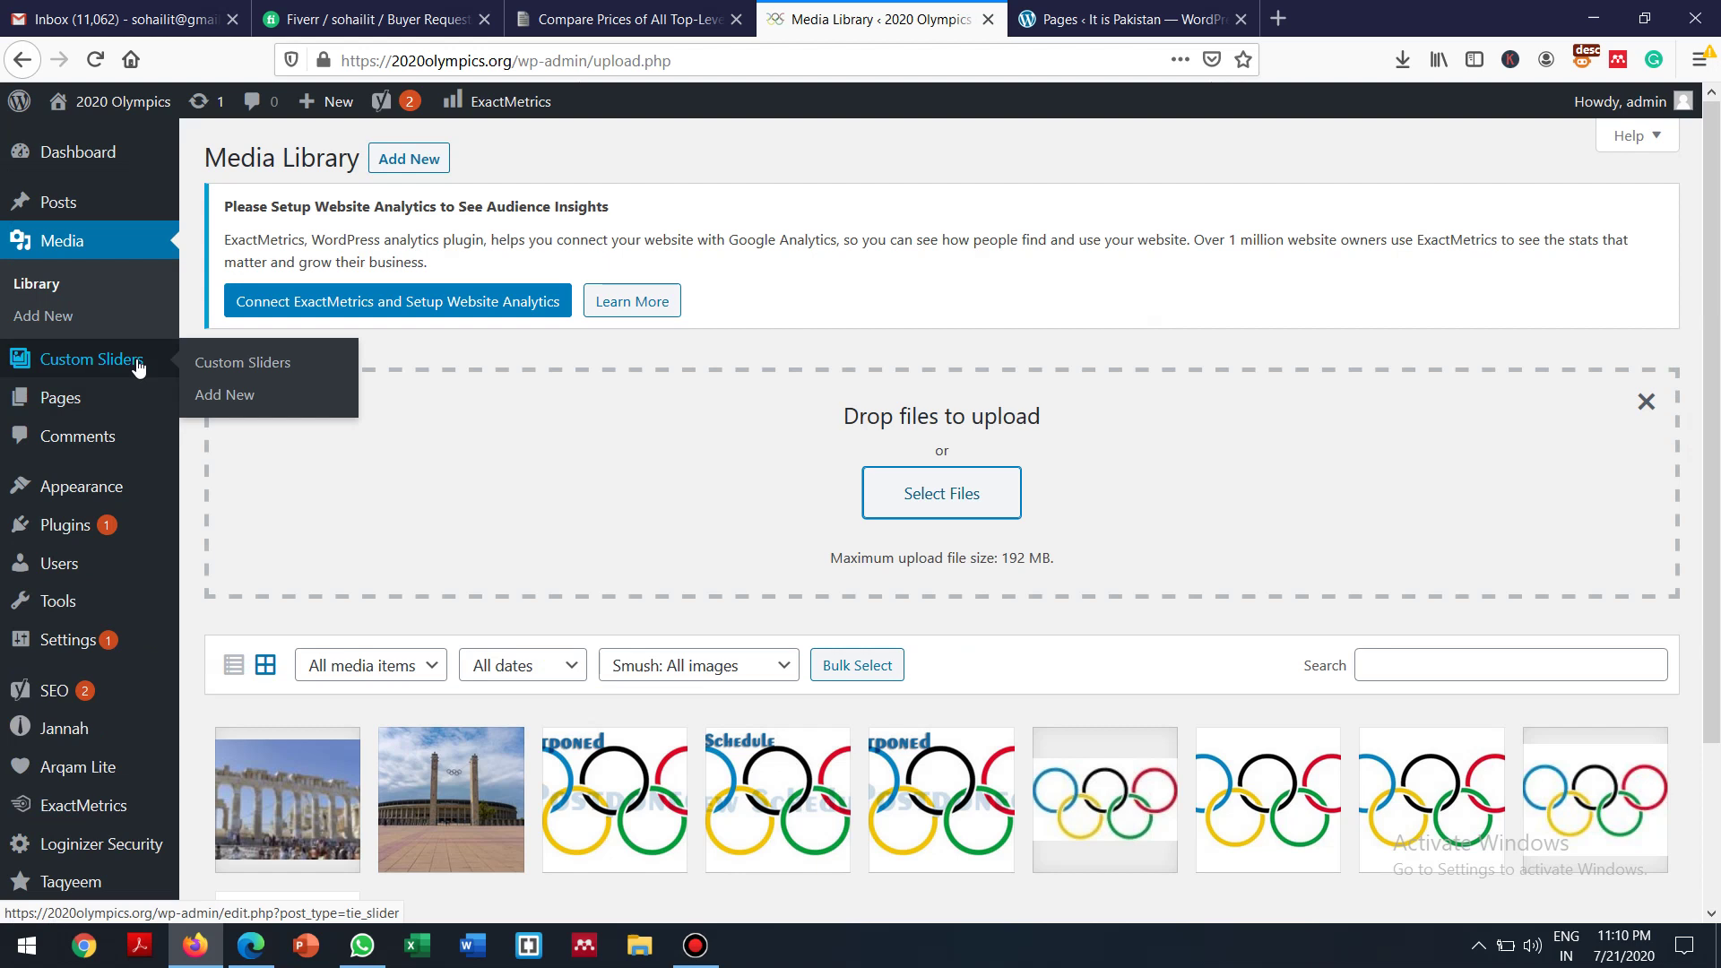
pyautogui.click(70, 405)
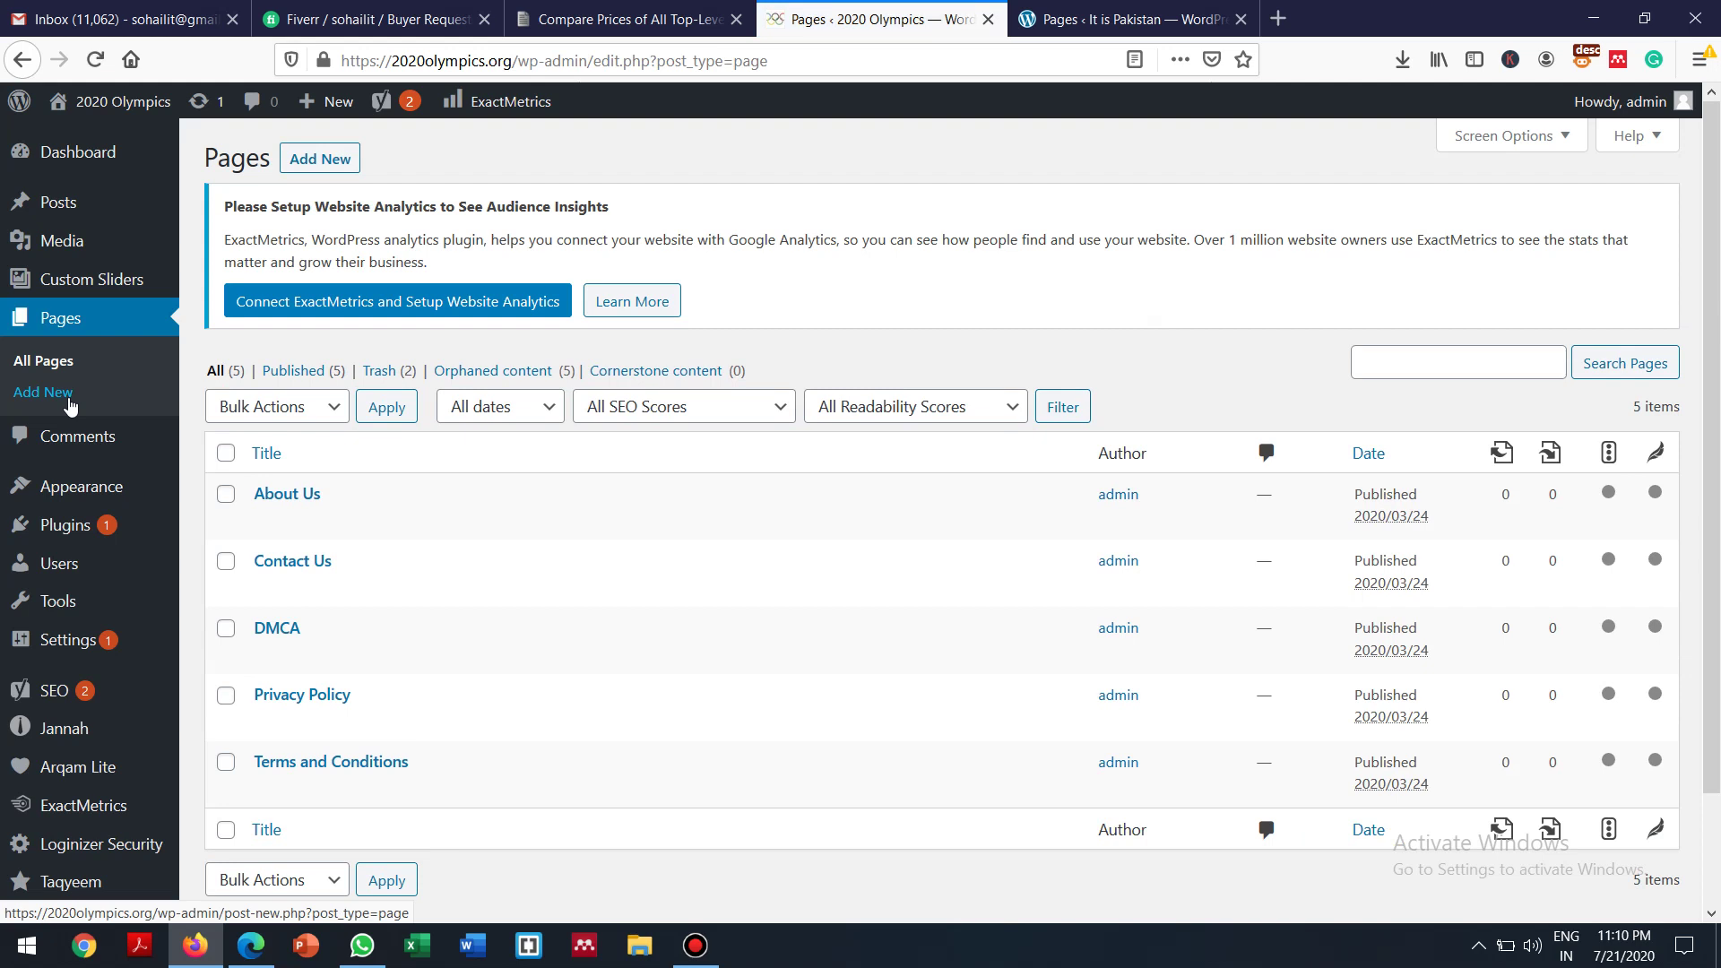
pyautogui.moveTo(296, 509)
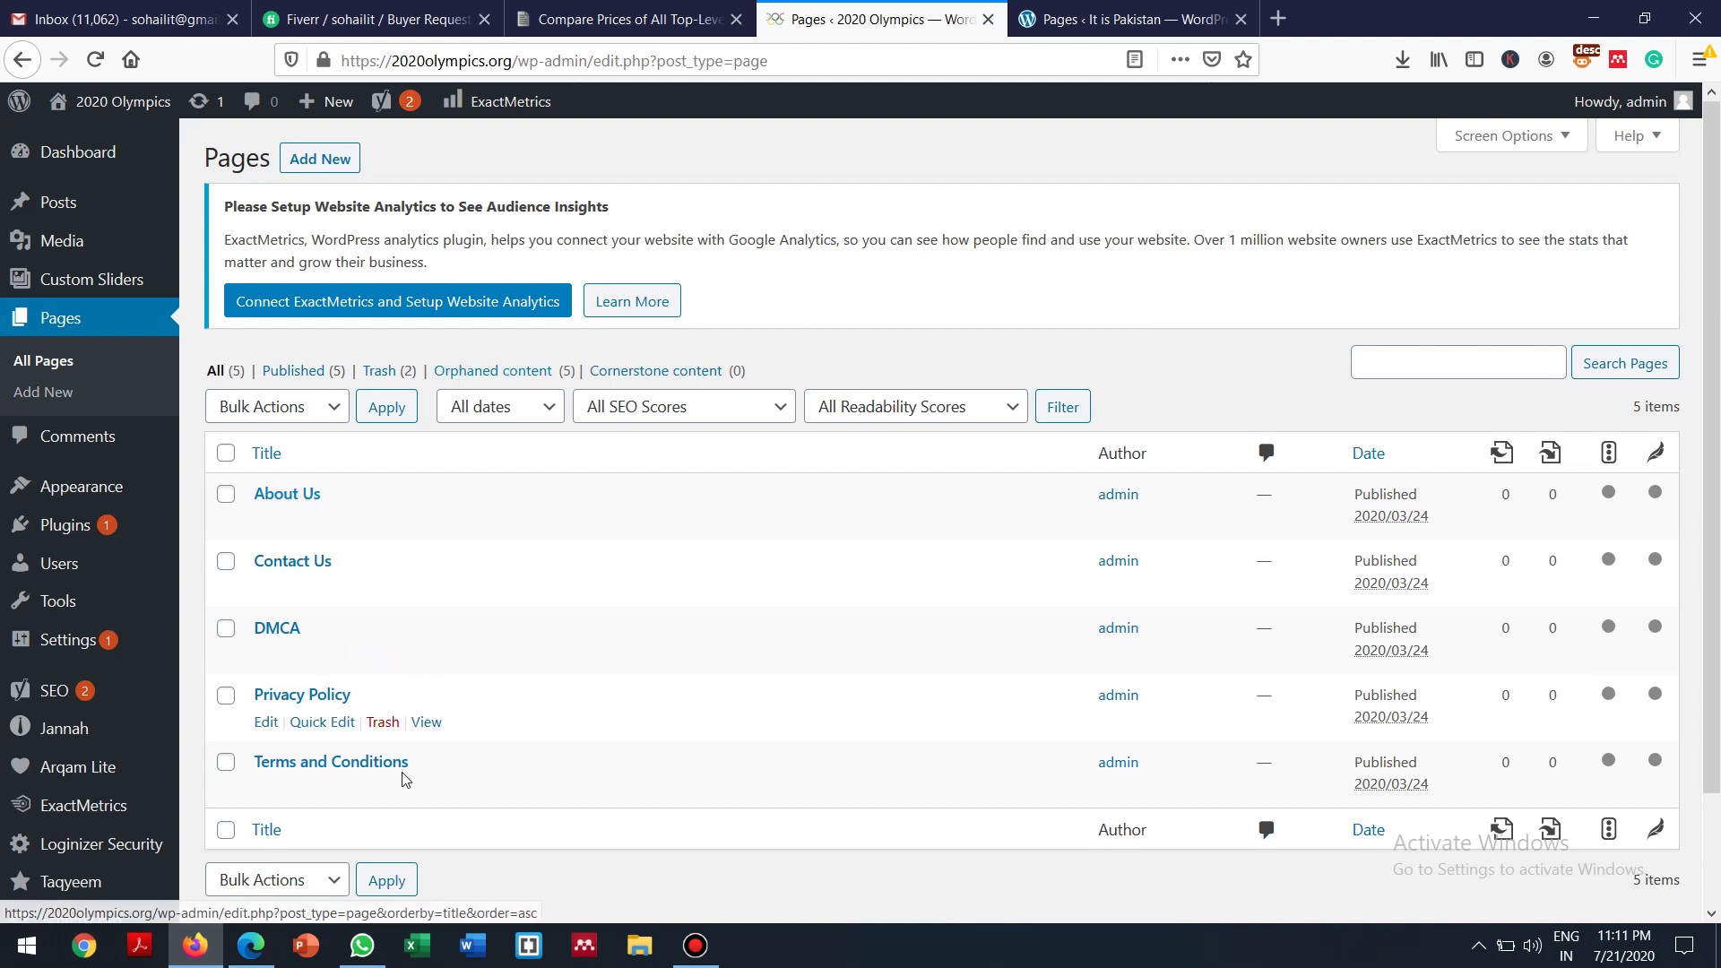
pyautogui.click(299, 159)
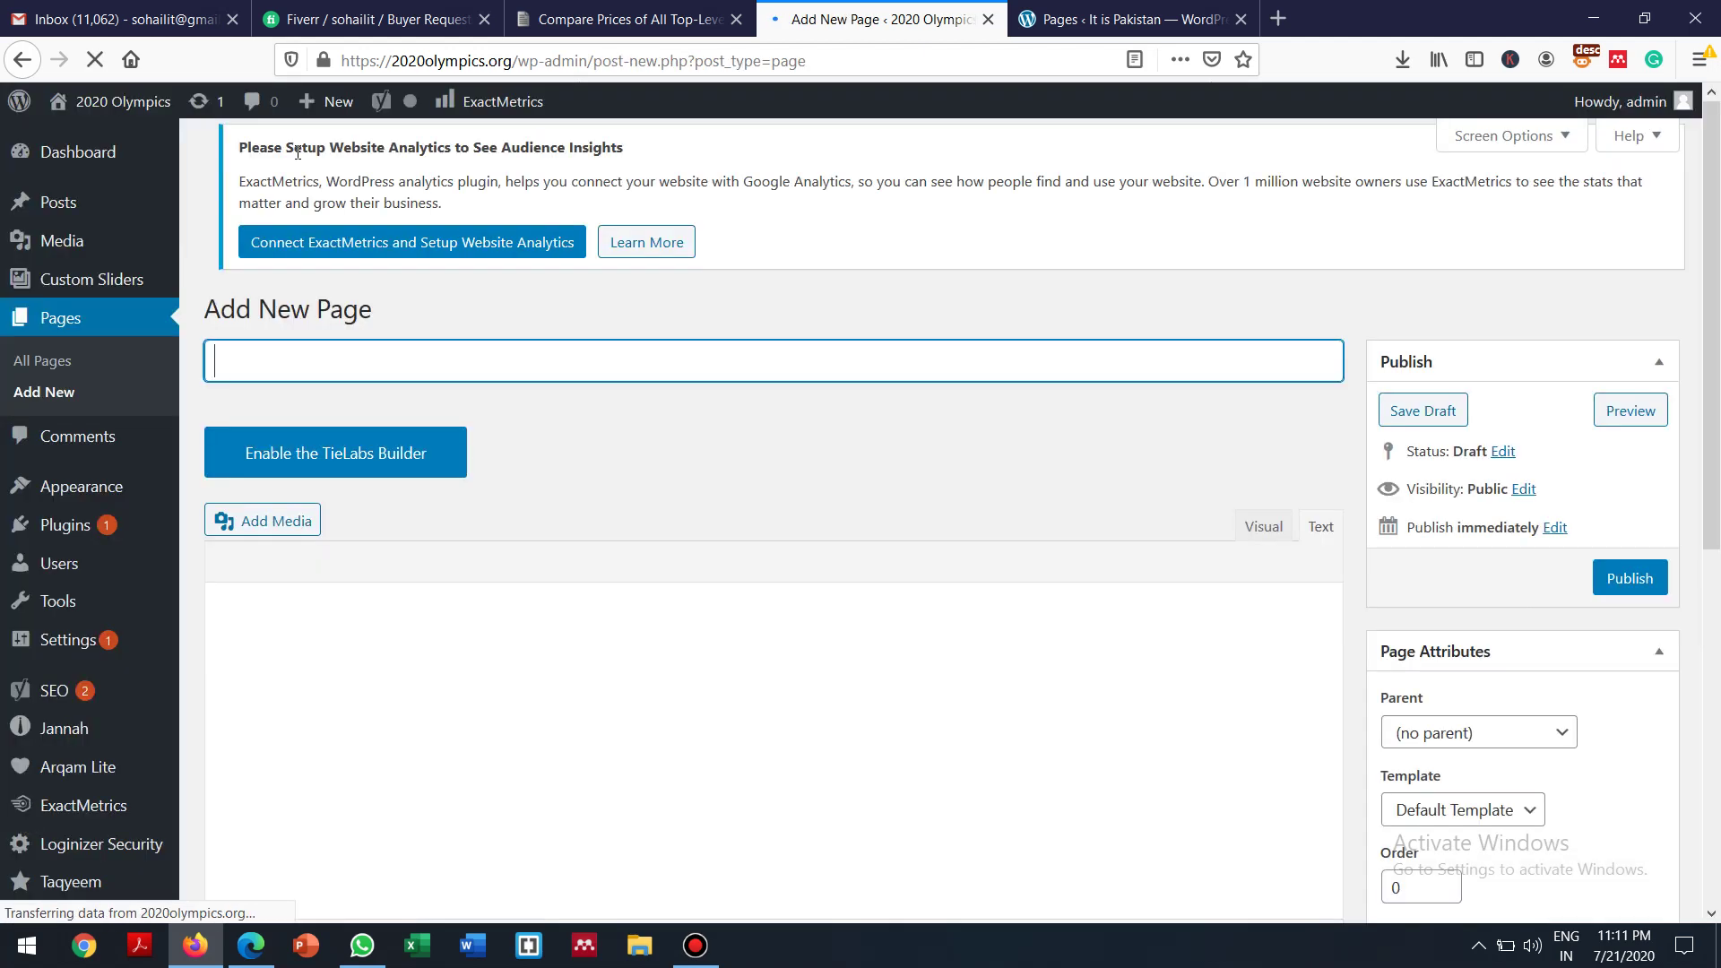
# Browse the Media Library from the new page's Add Media, close it unused, then go to Comments.
pyautogui.click(291, 519)
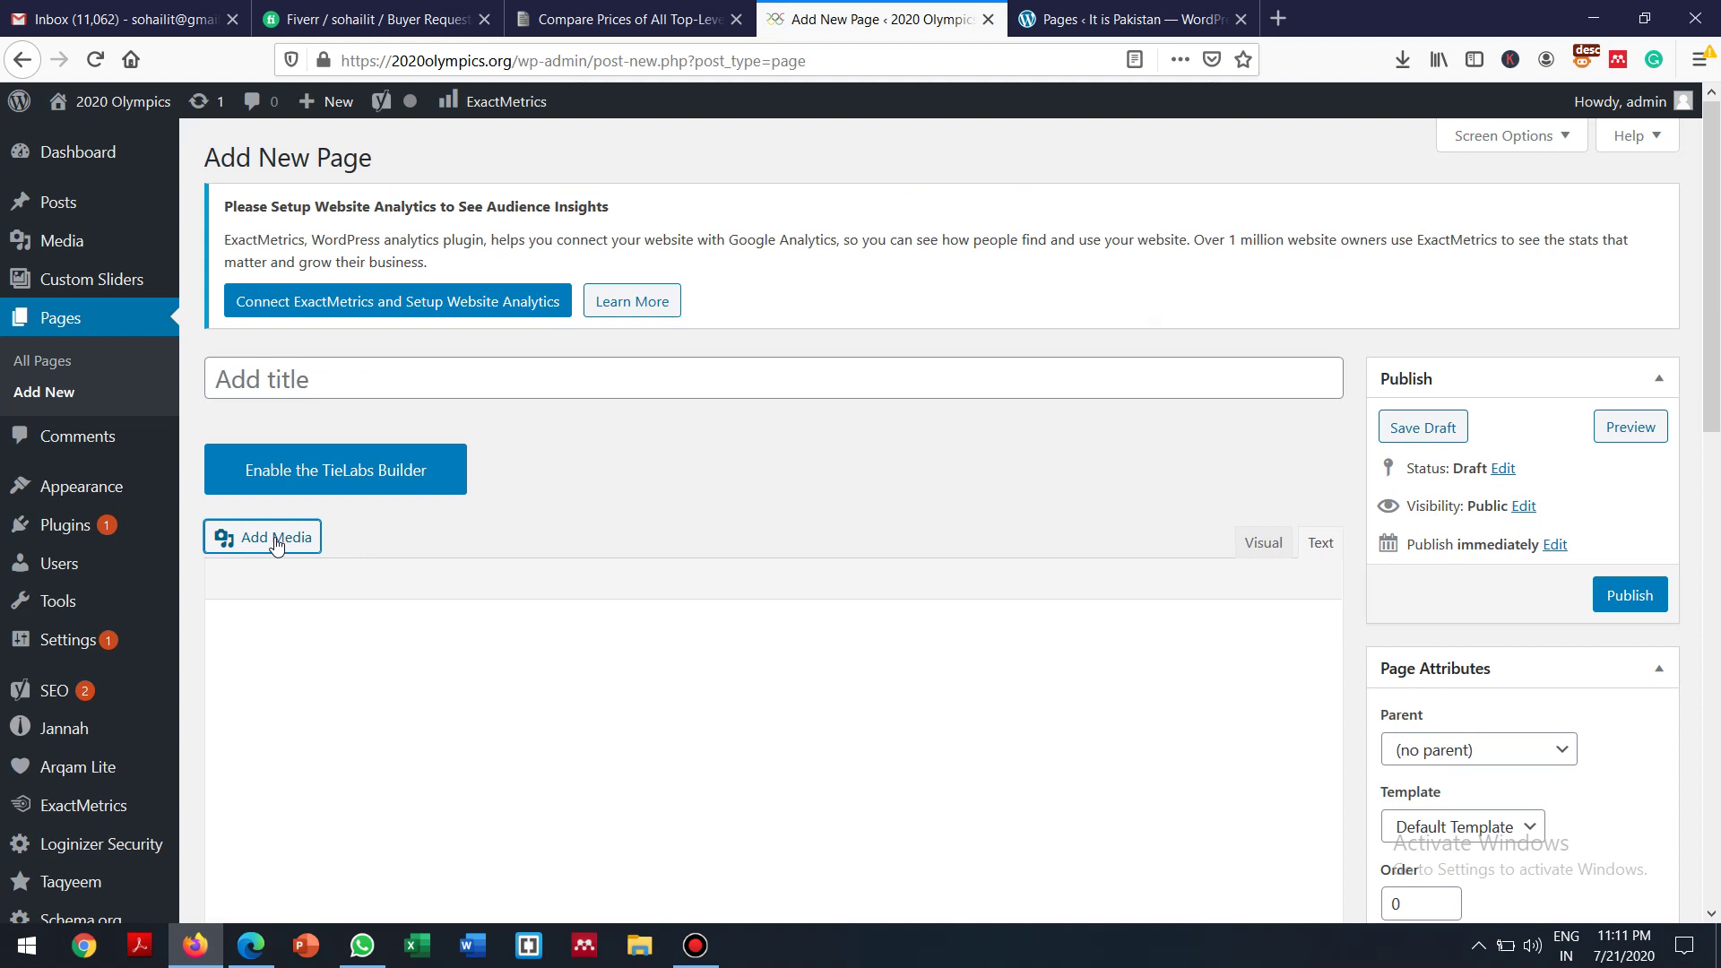
pyautogui.click(277, 541)
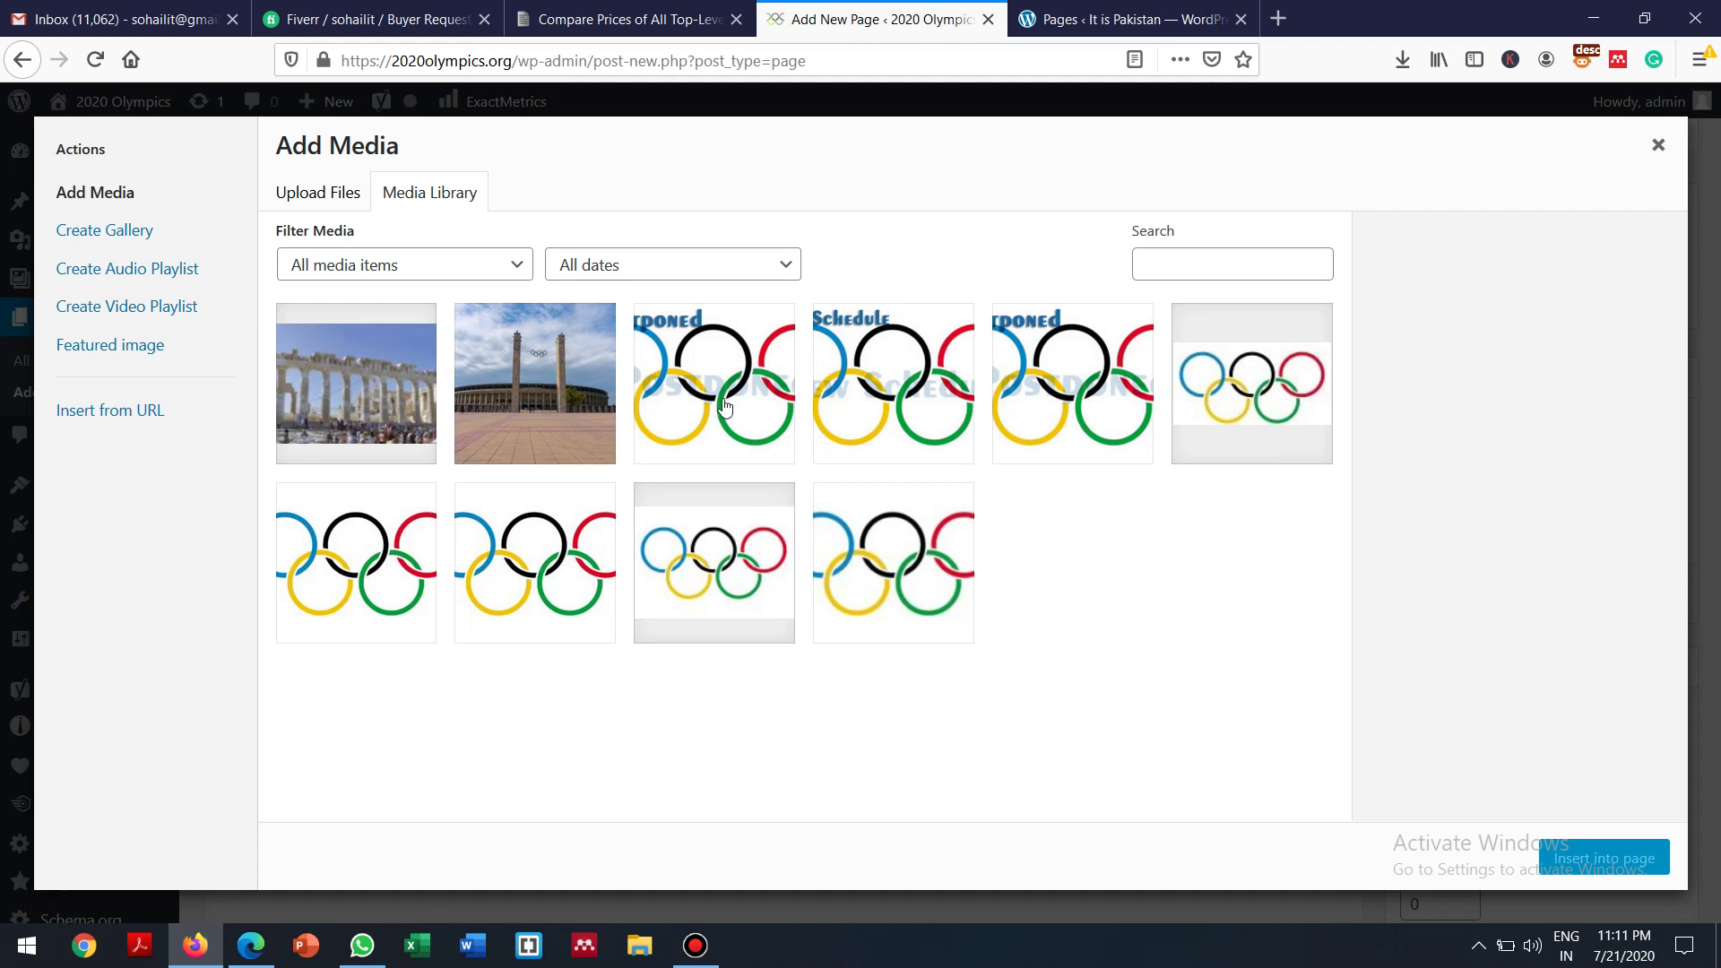
pyautogui.click(1279, 729)
pyautogui.click(1658, 145)
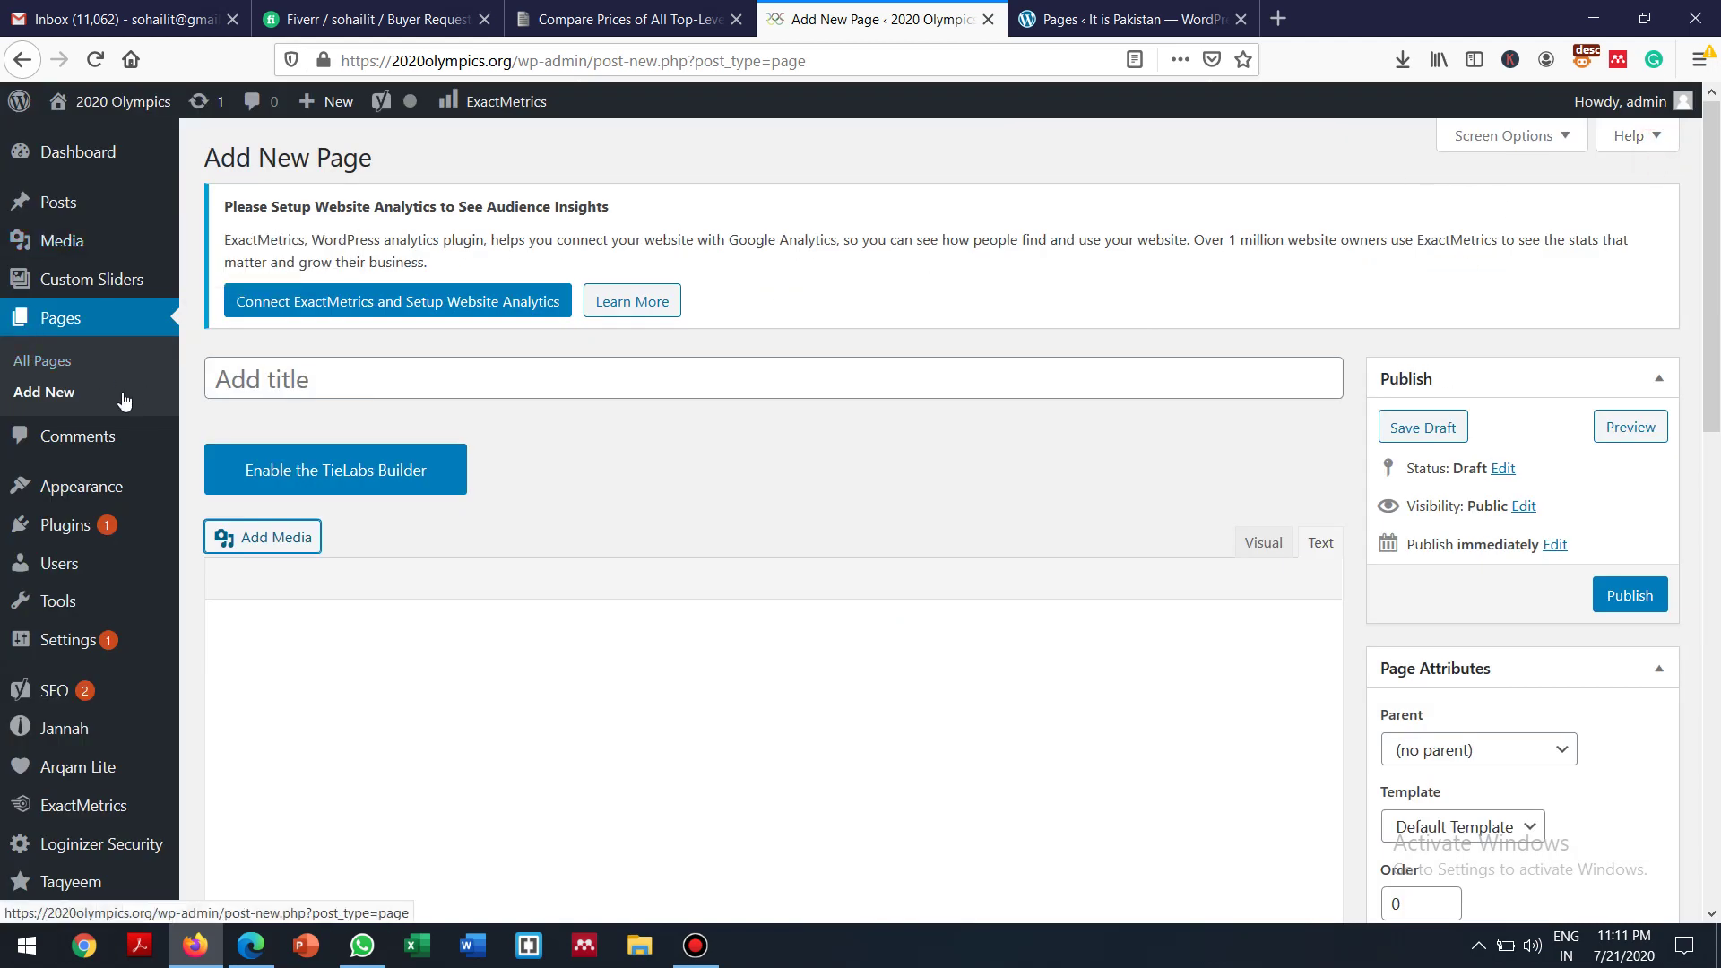
pyautogui.click(80, 439)
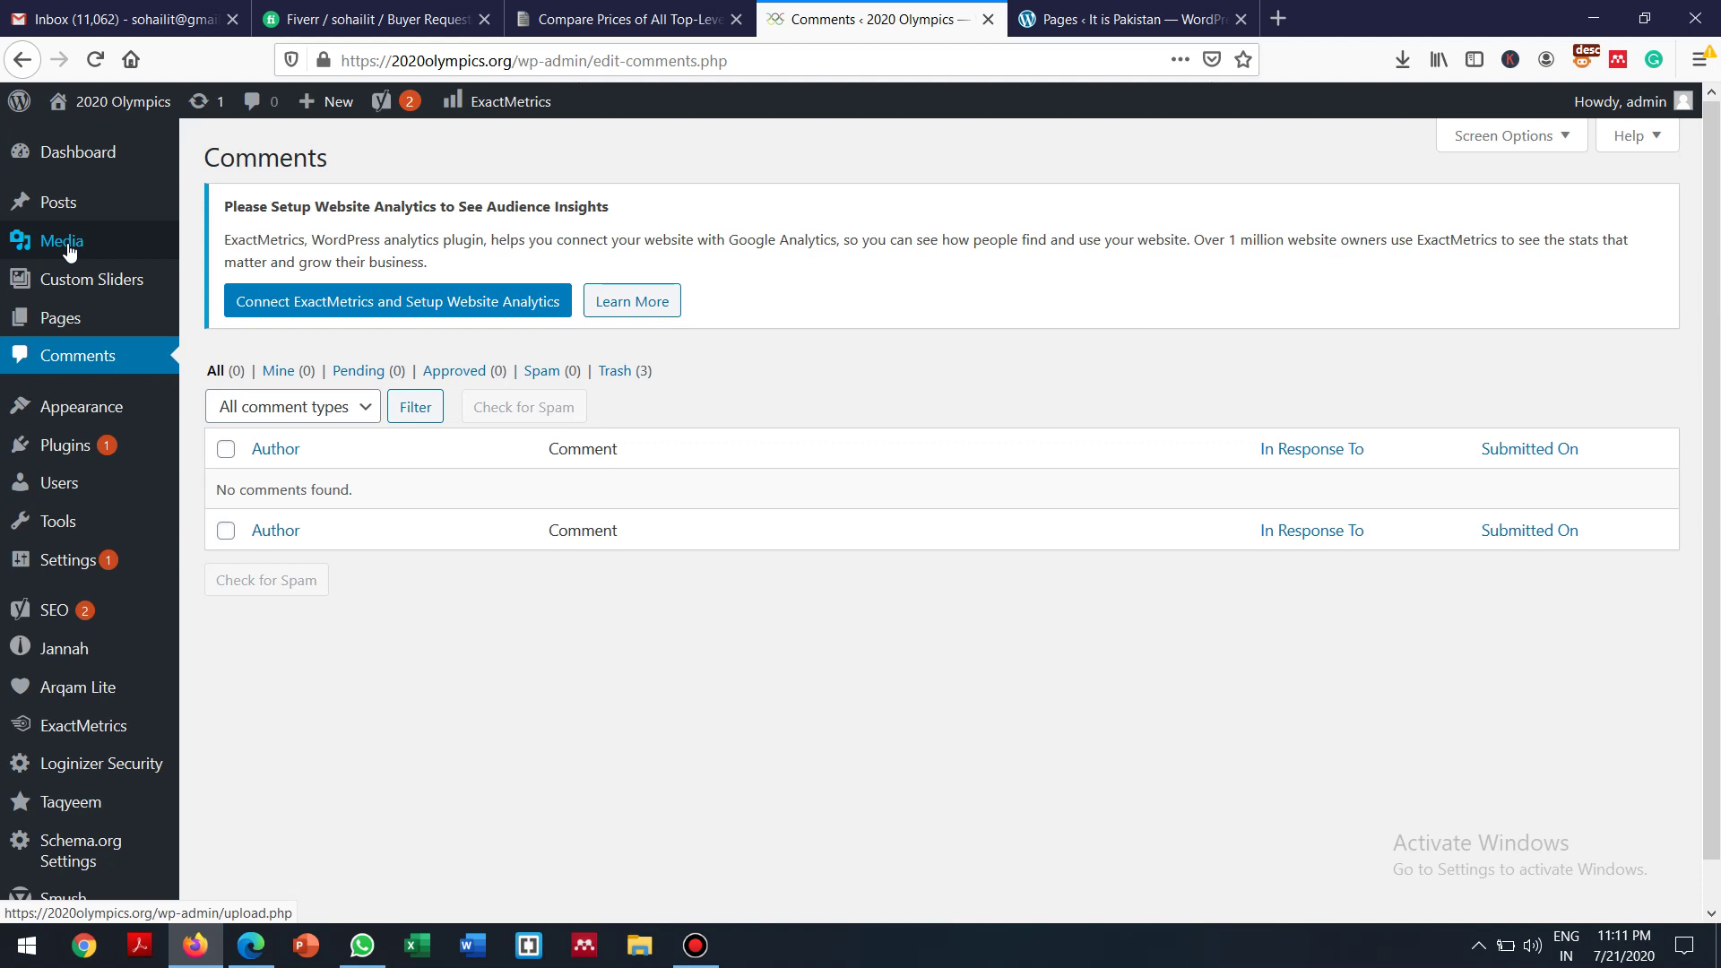
# Look over the admin sidebar menus while the empty Comments screen is shown.
pyautogui.moveTo(81, 245)
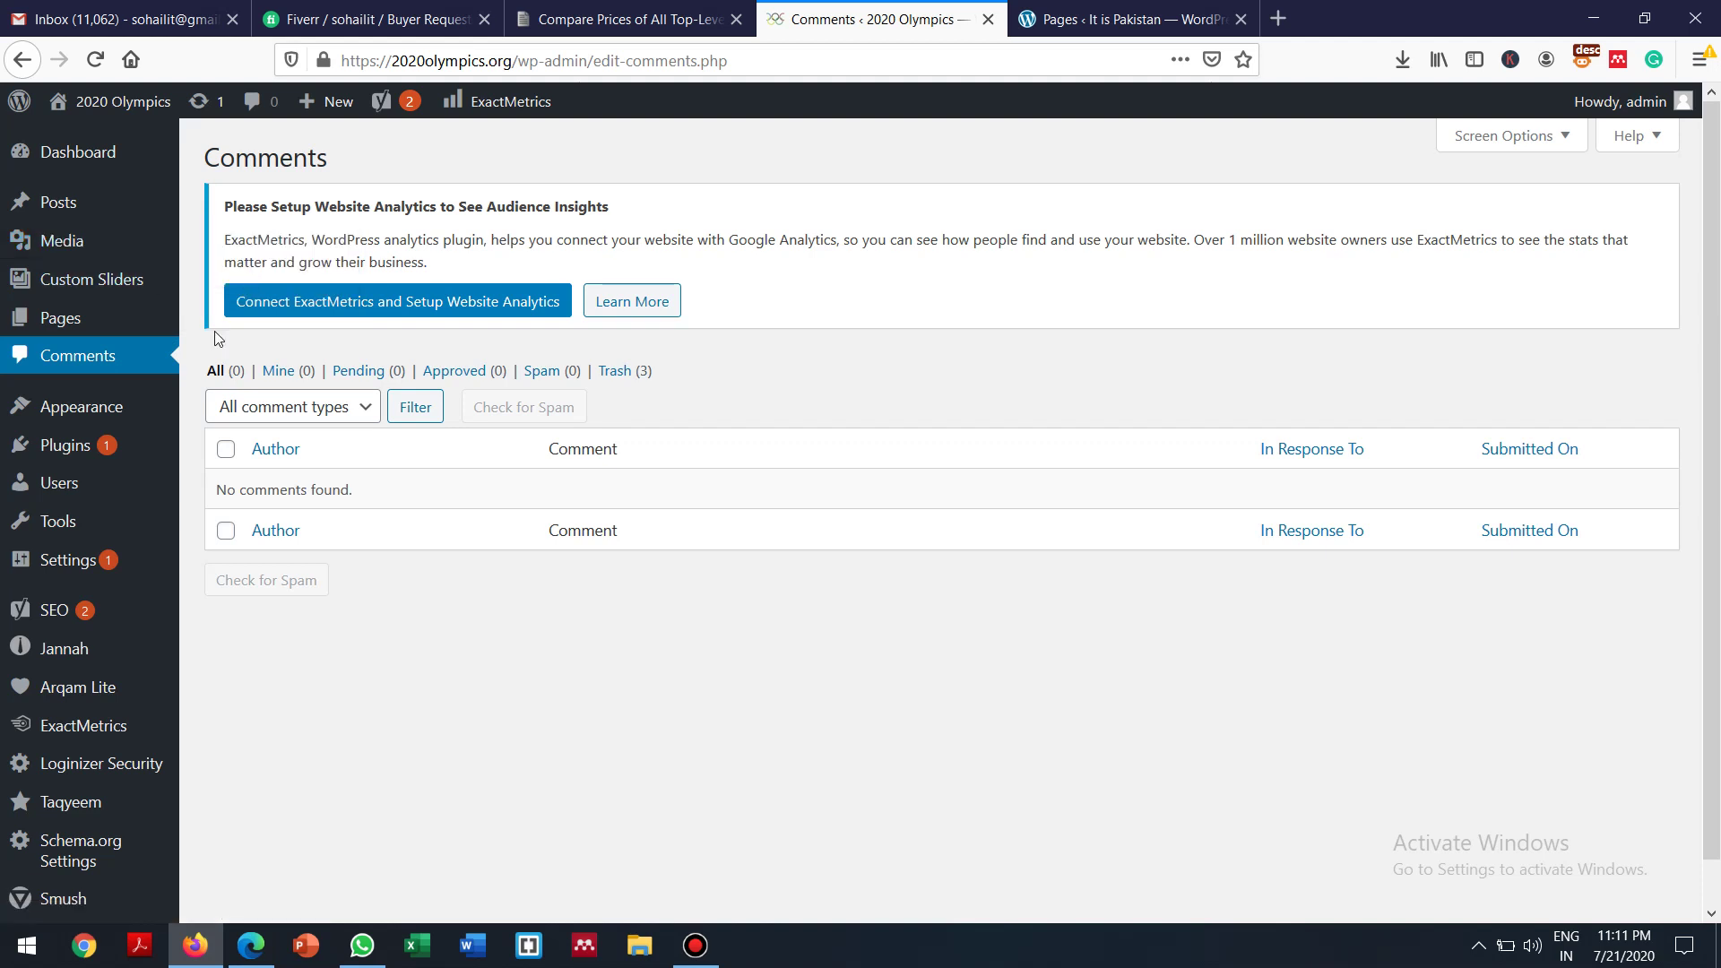
pyautogui.moveTo(106, 281)
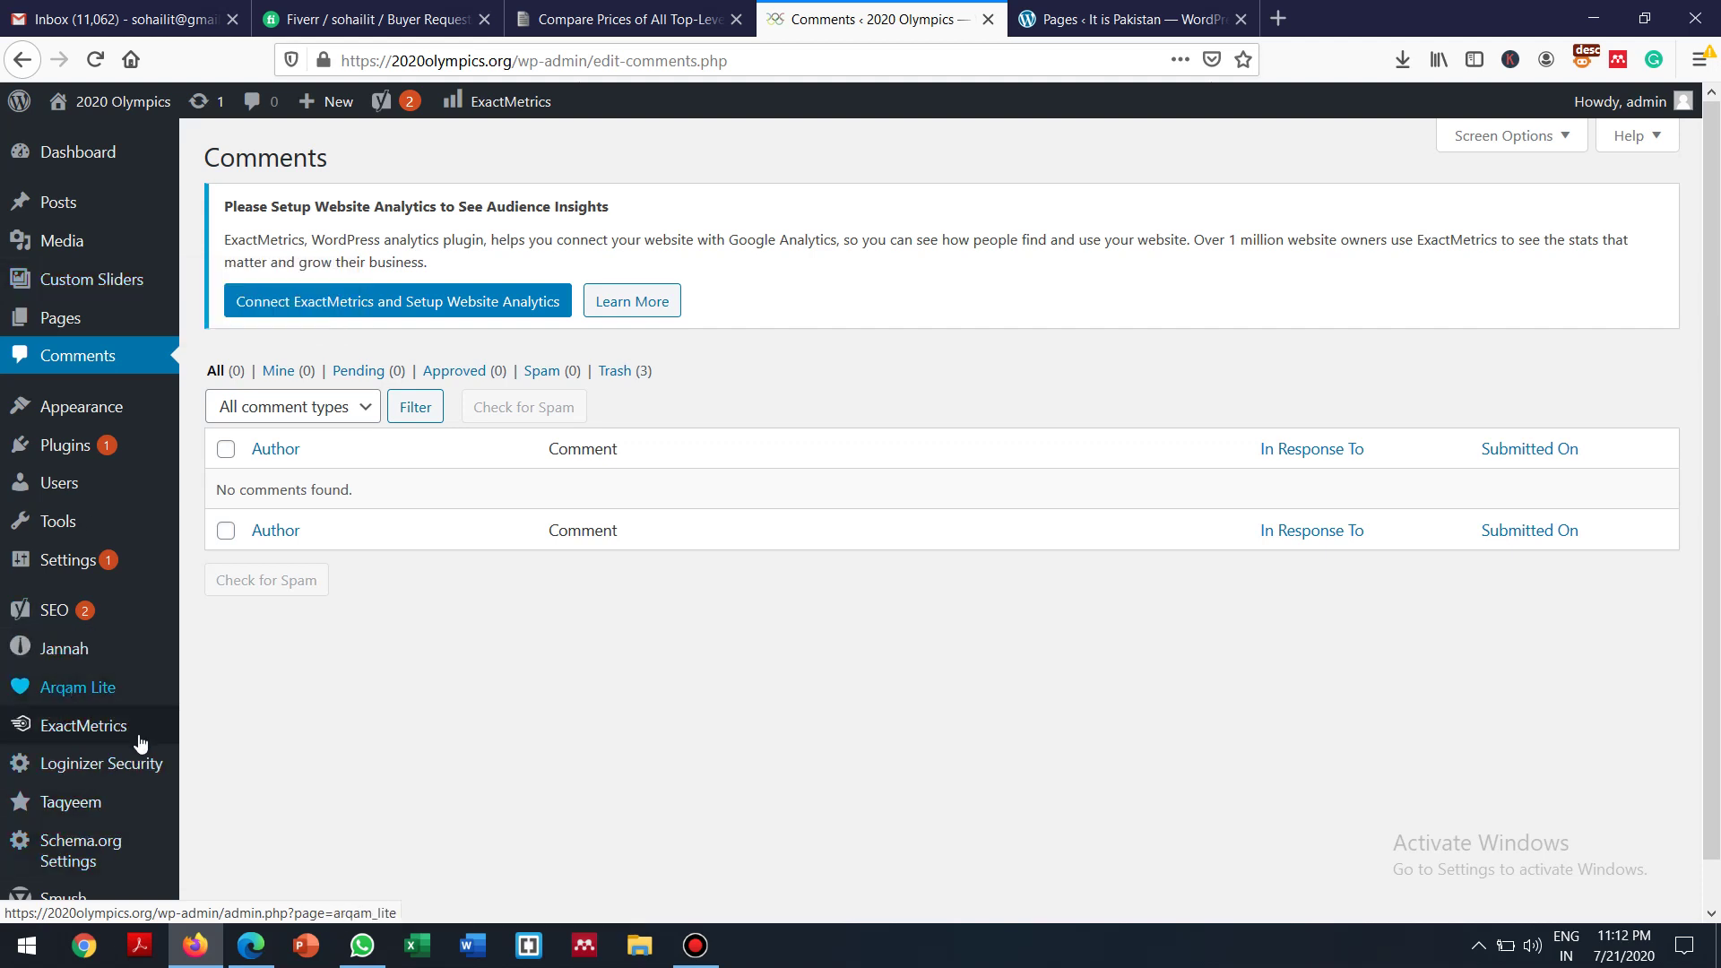
pyautogui.moveTo(83, 726)
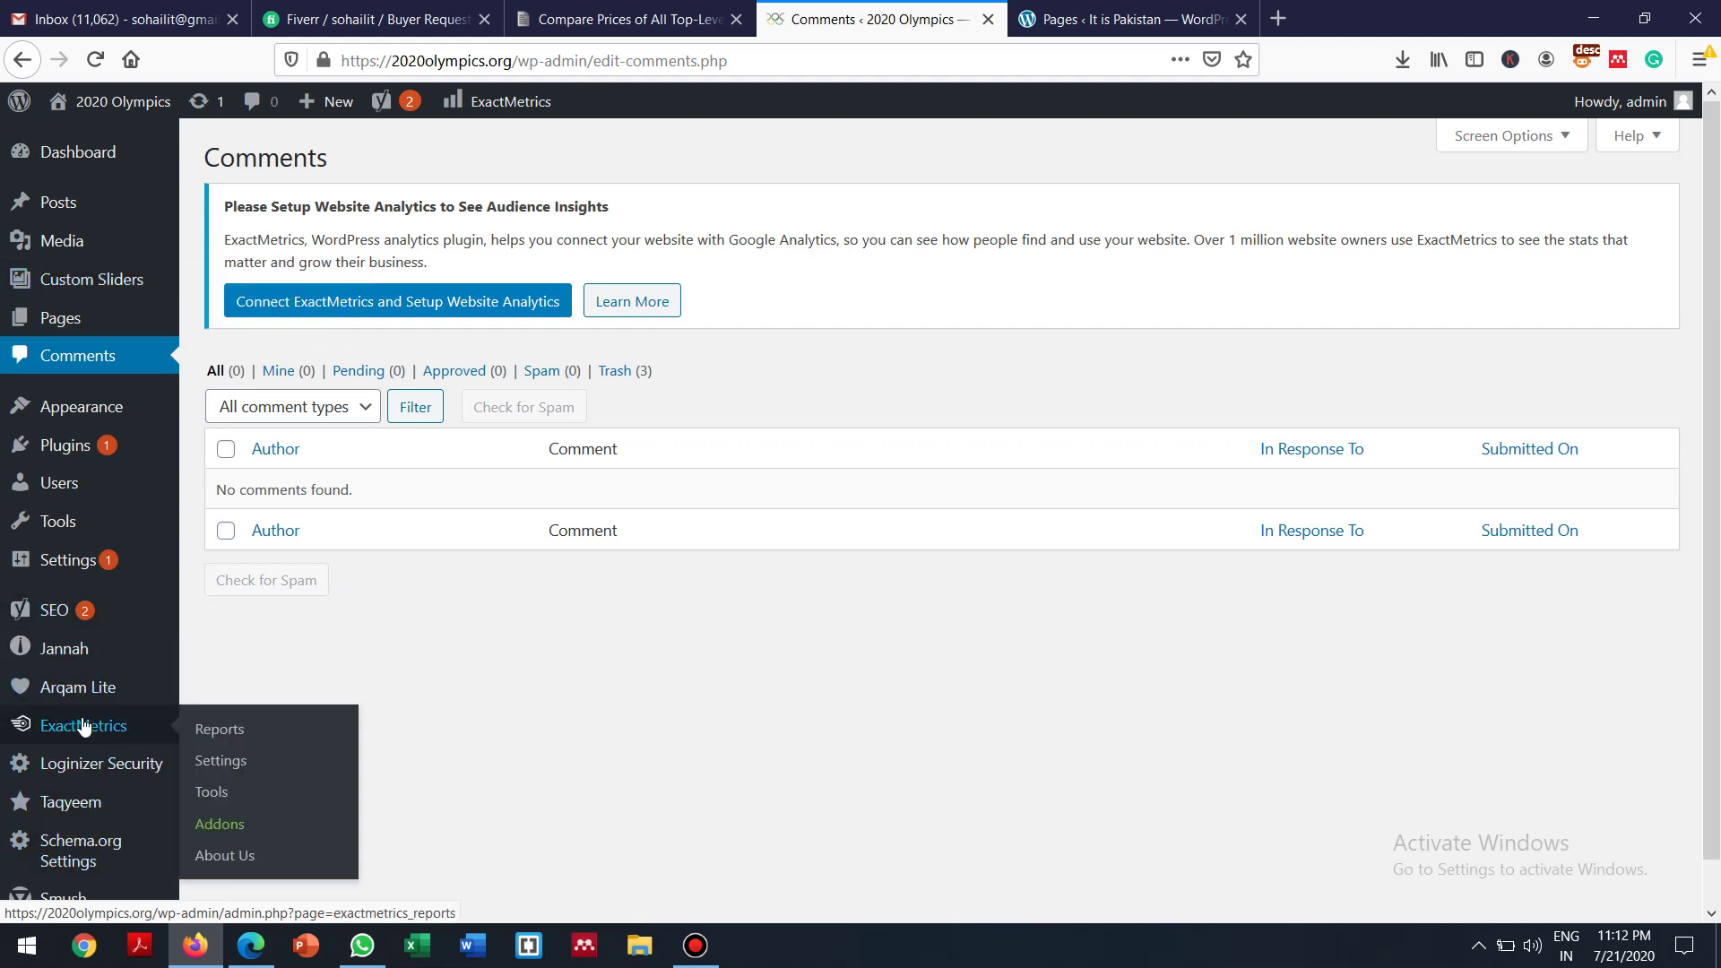
pyautogui.scroll(-1, 82, 726)
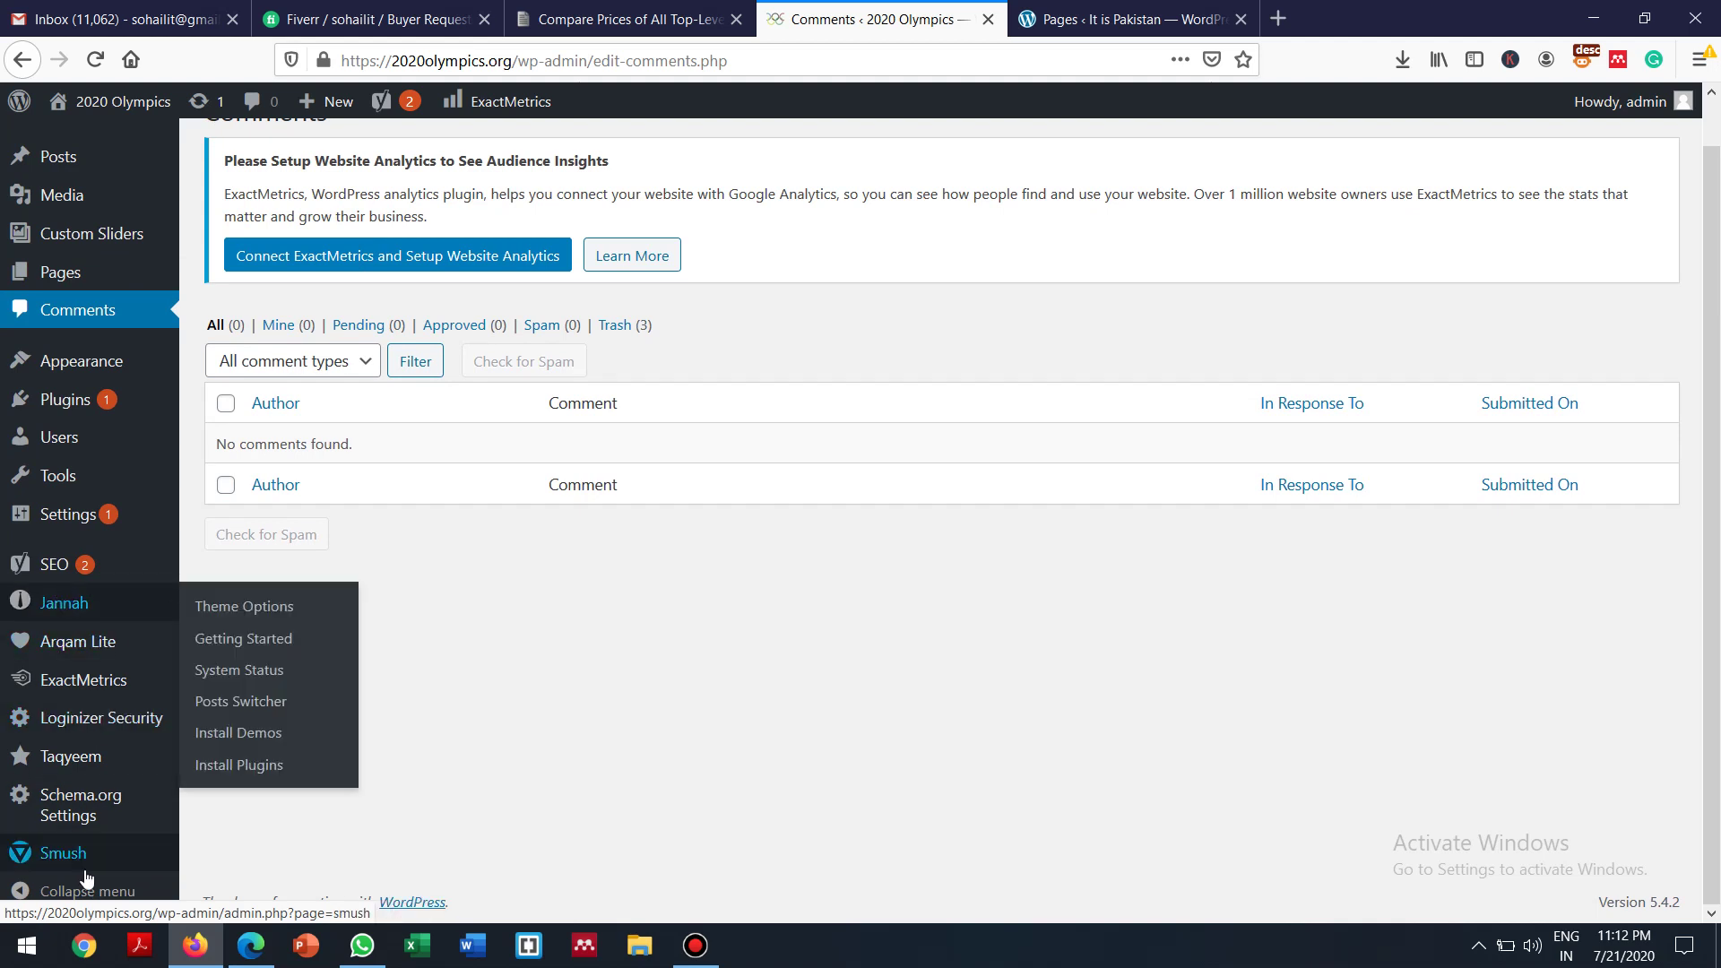
pyautogui.moveTo(79, 862)
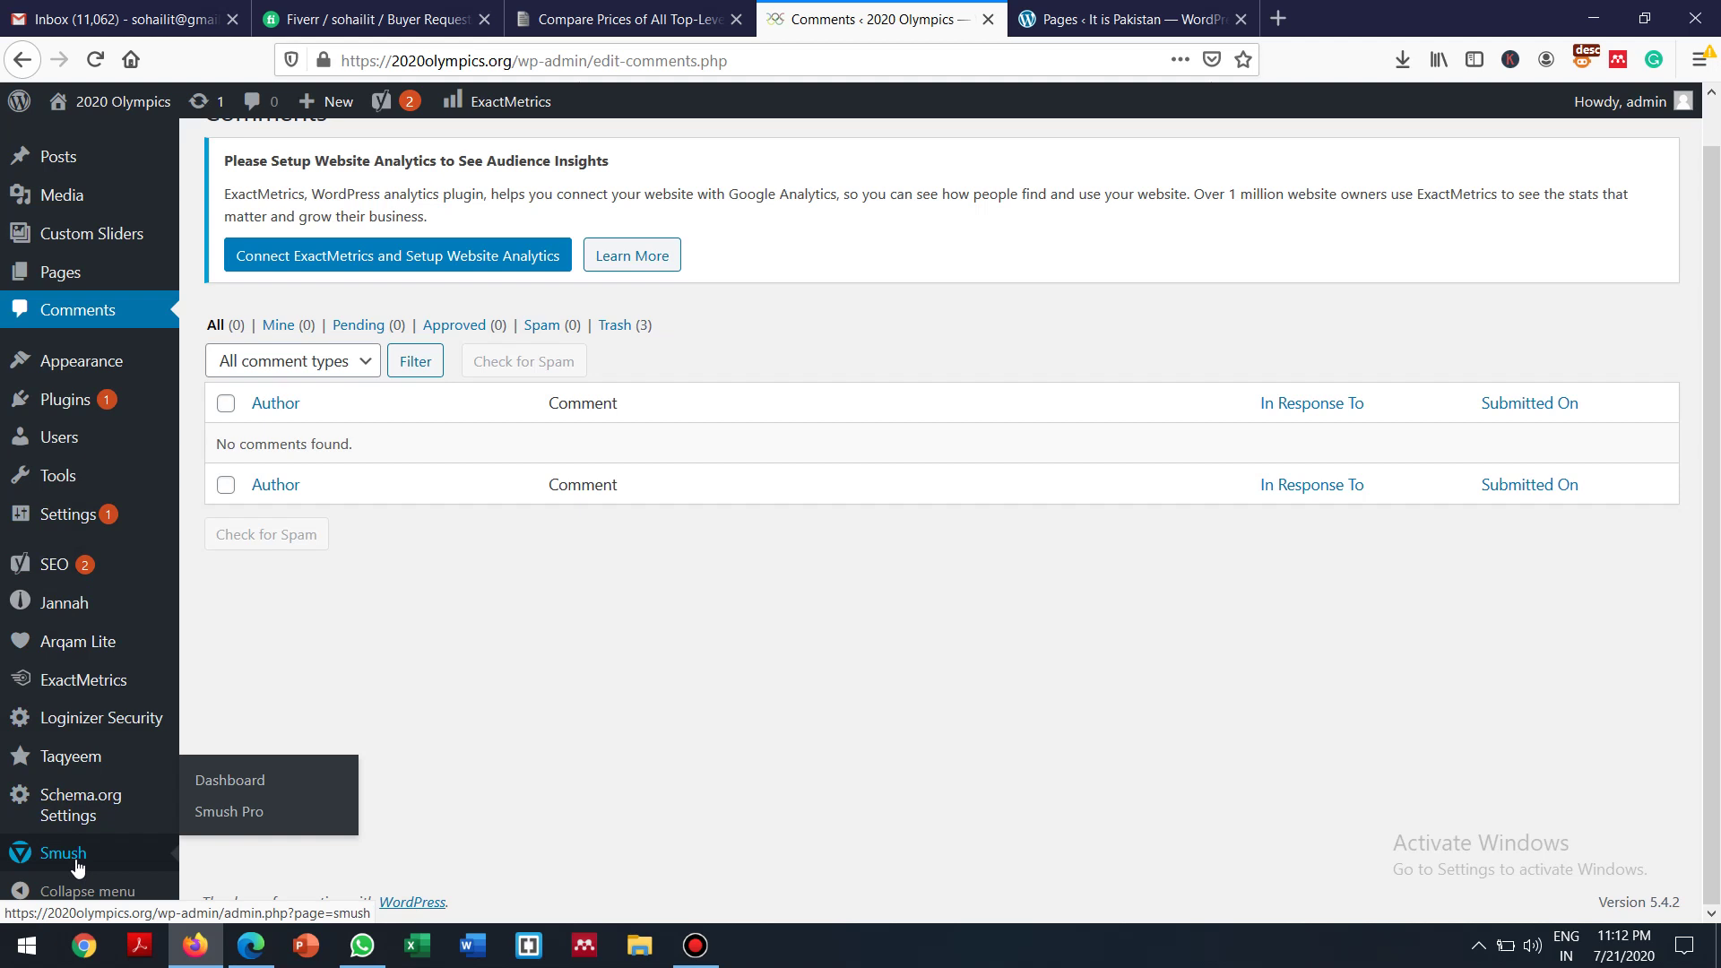
pyautogui.moveTo(89, 683)
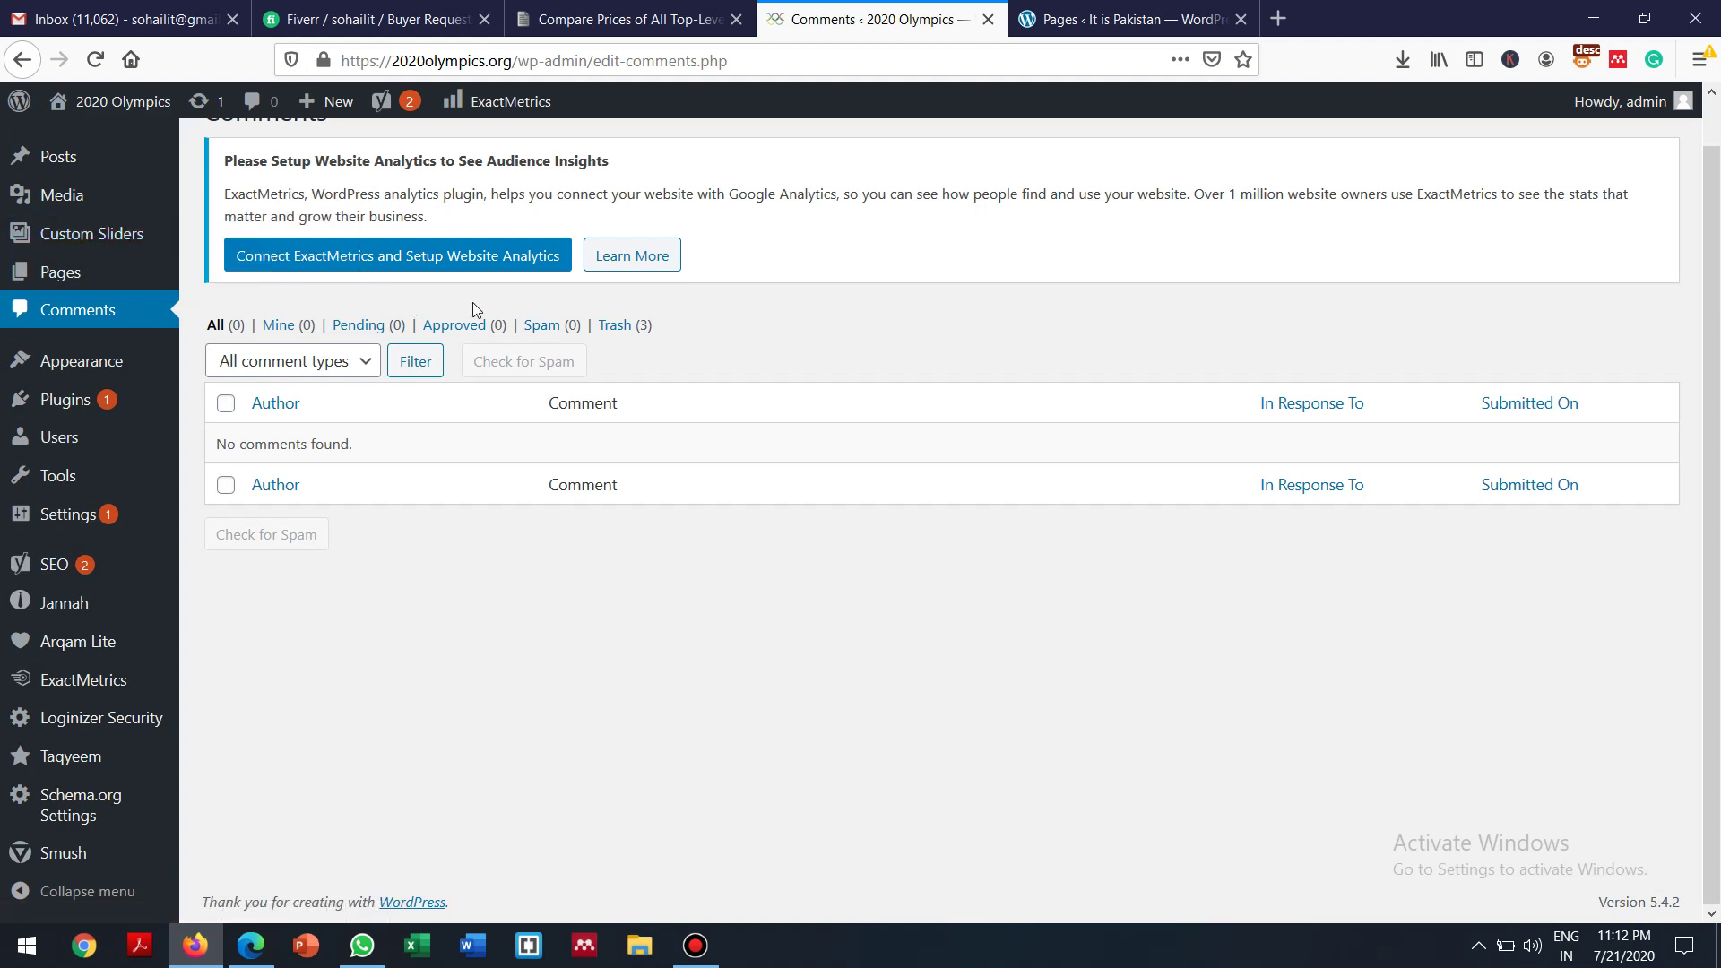
pyautogui.scroll(1, 891, 282)
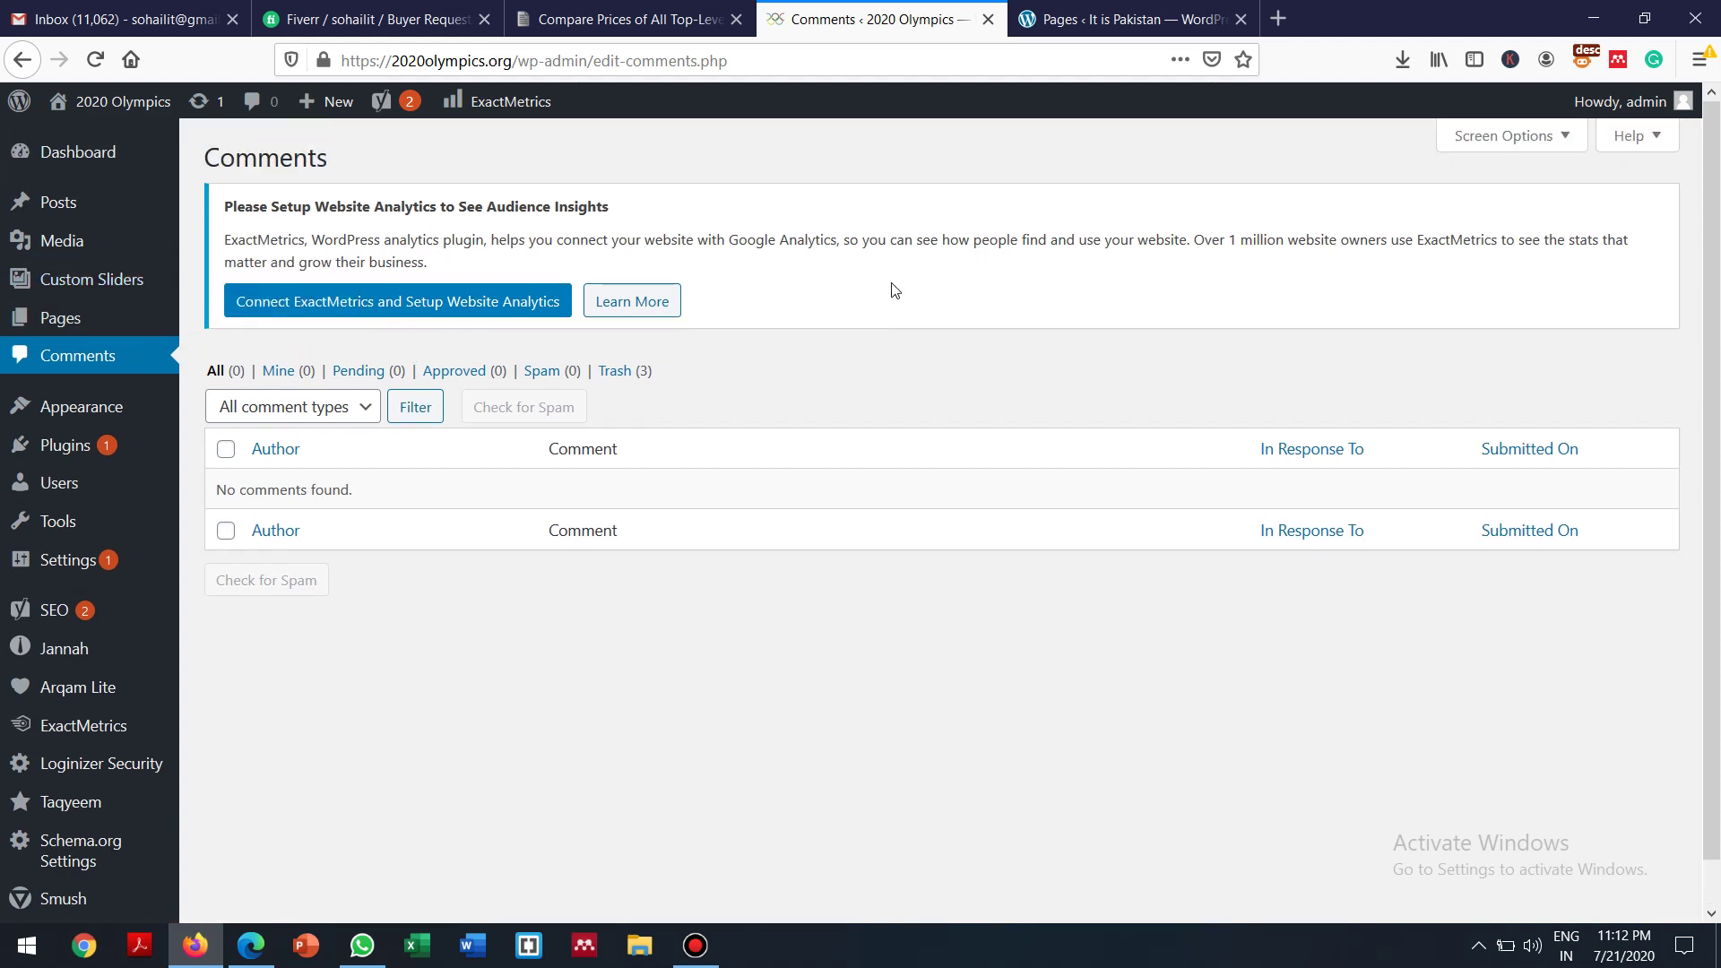
# Look over the sidebar menus, then return to the Pages list of five published pages.
pyautogui.moveTo(84, 118)
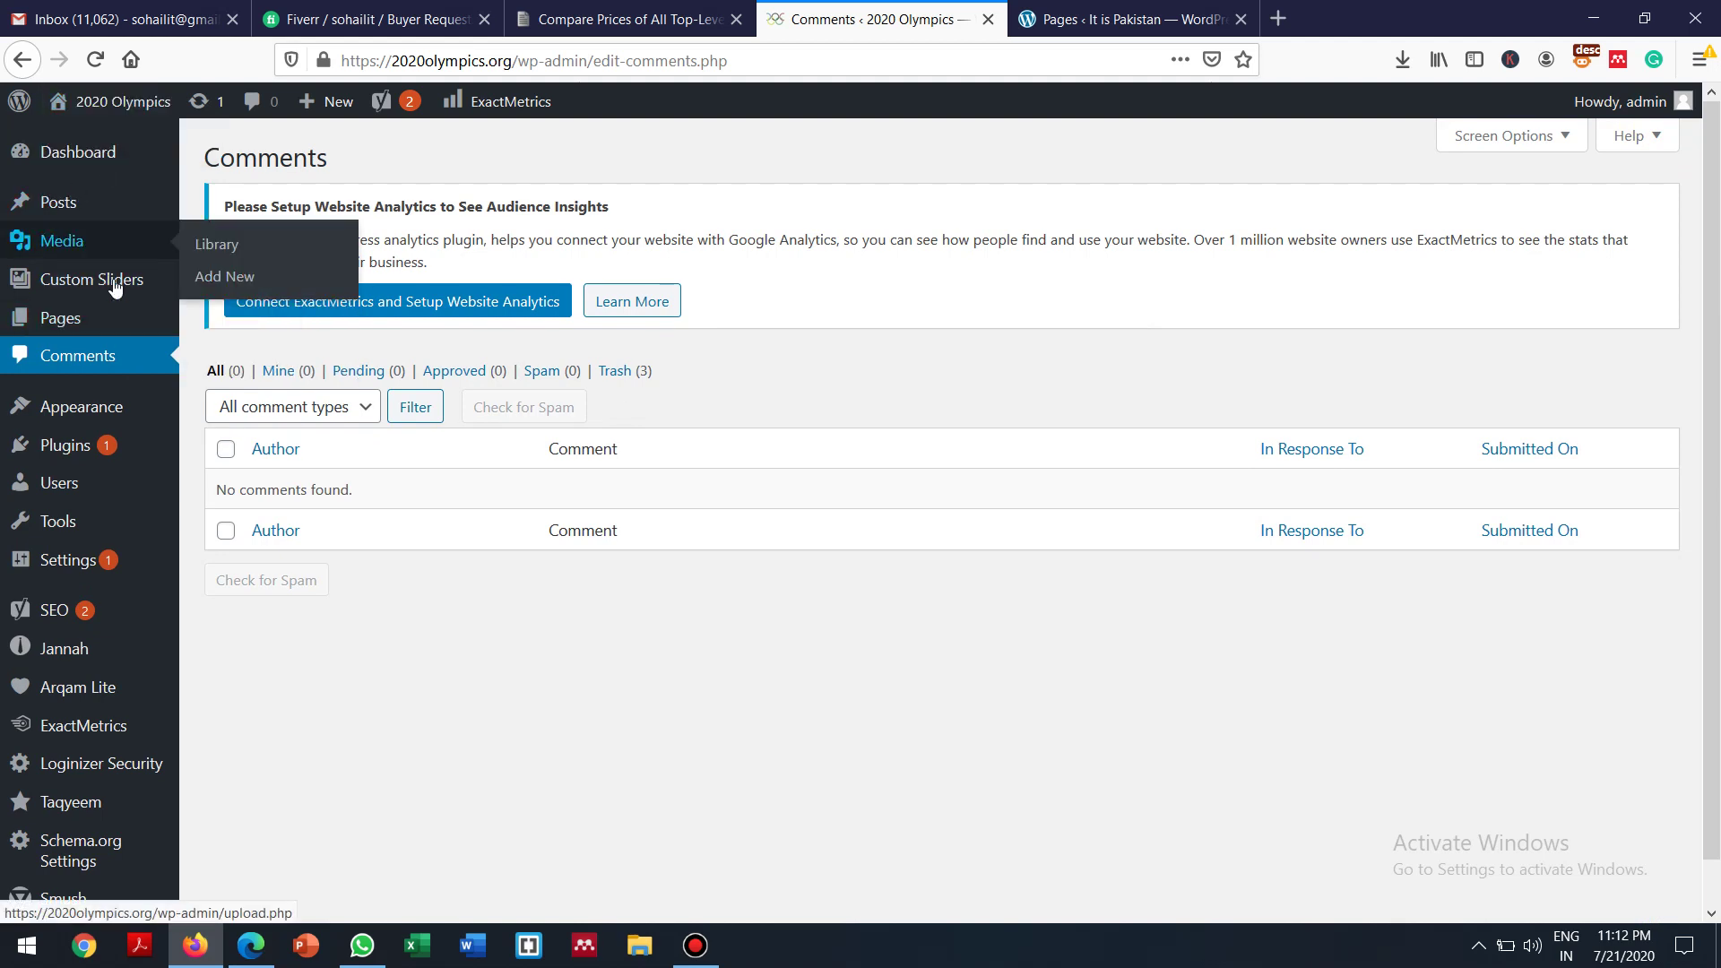
pyautogui.moveTo(115, 291)
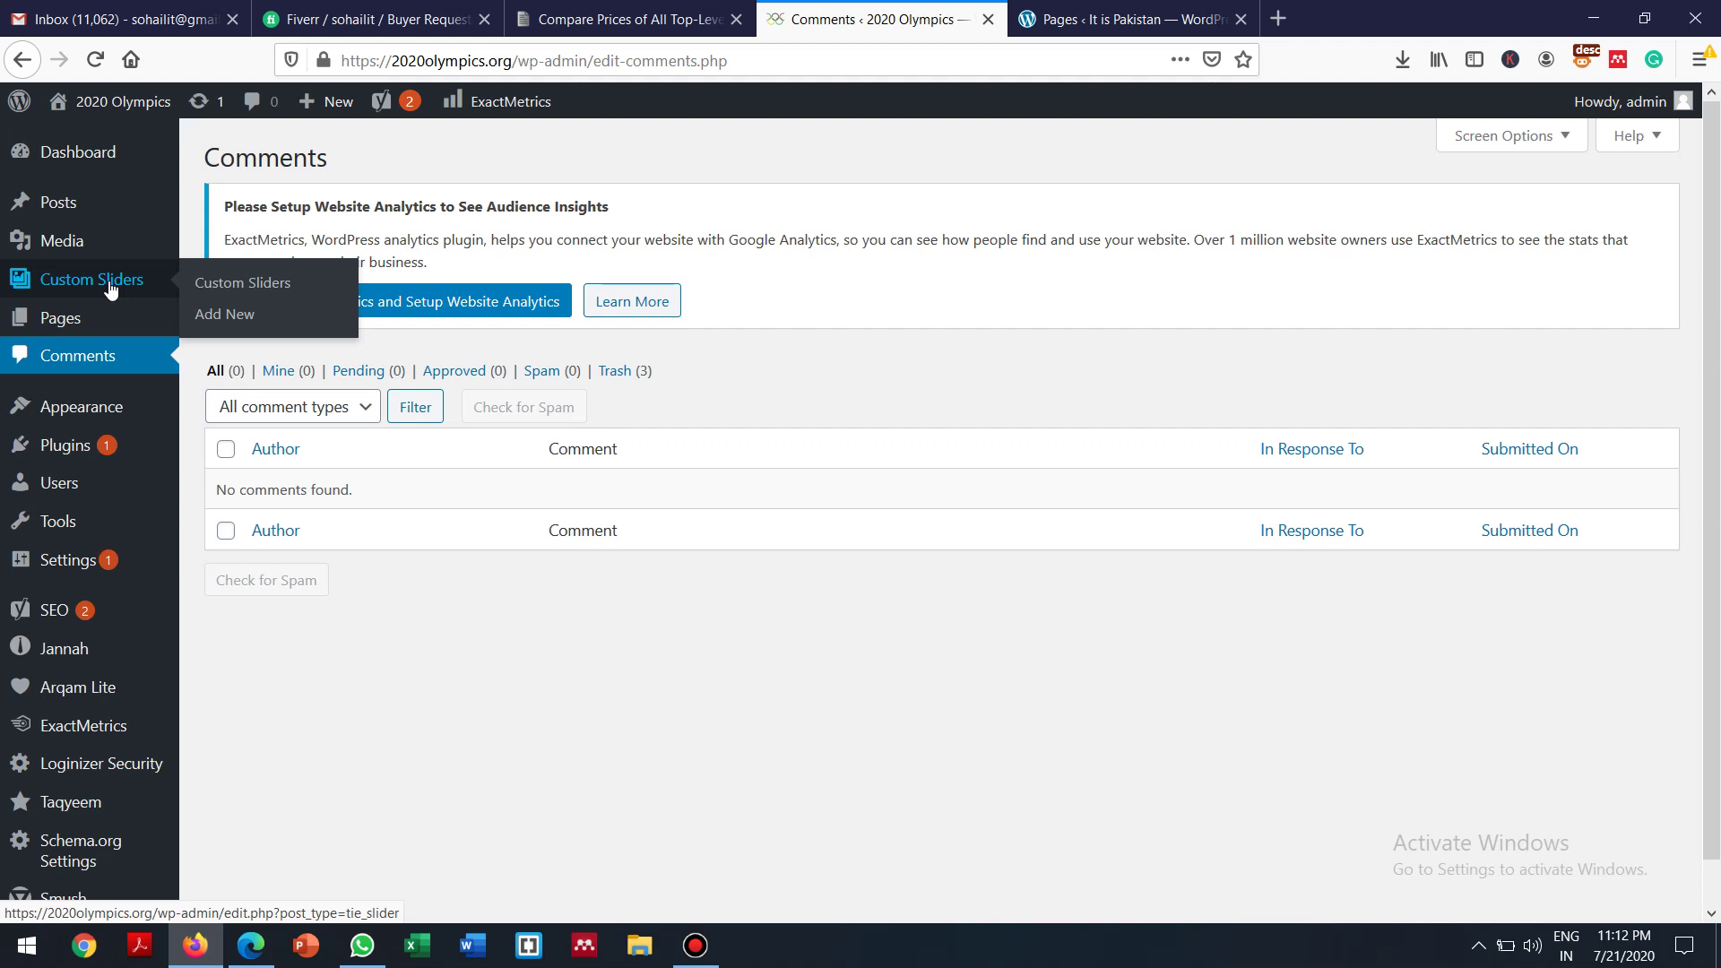
pyautogui.moveTo(56, 618)
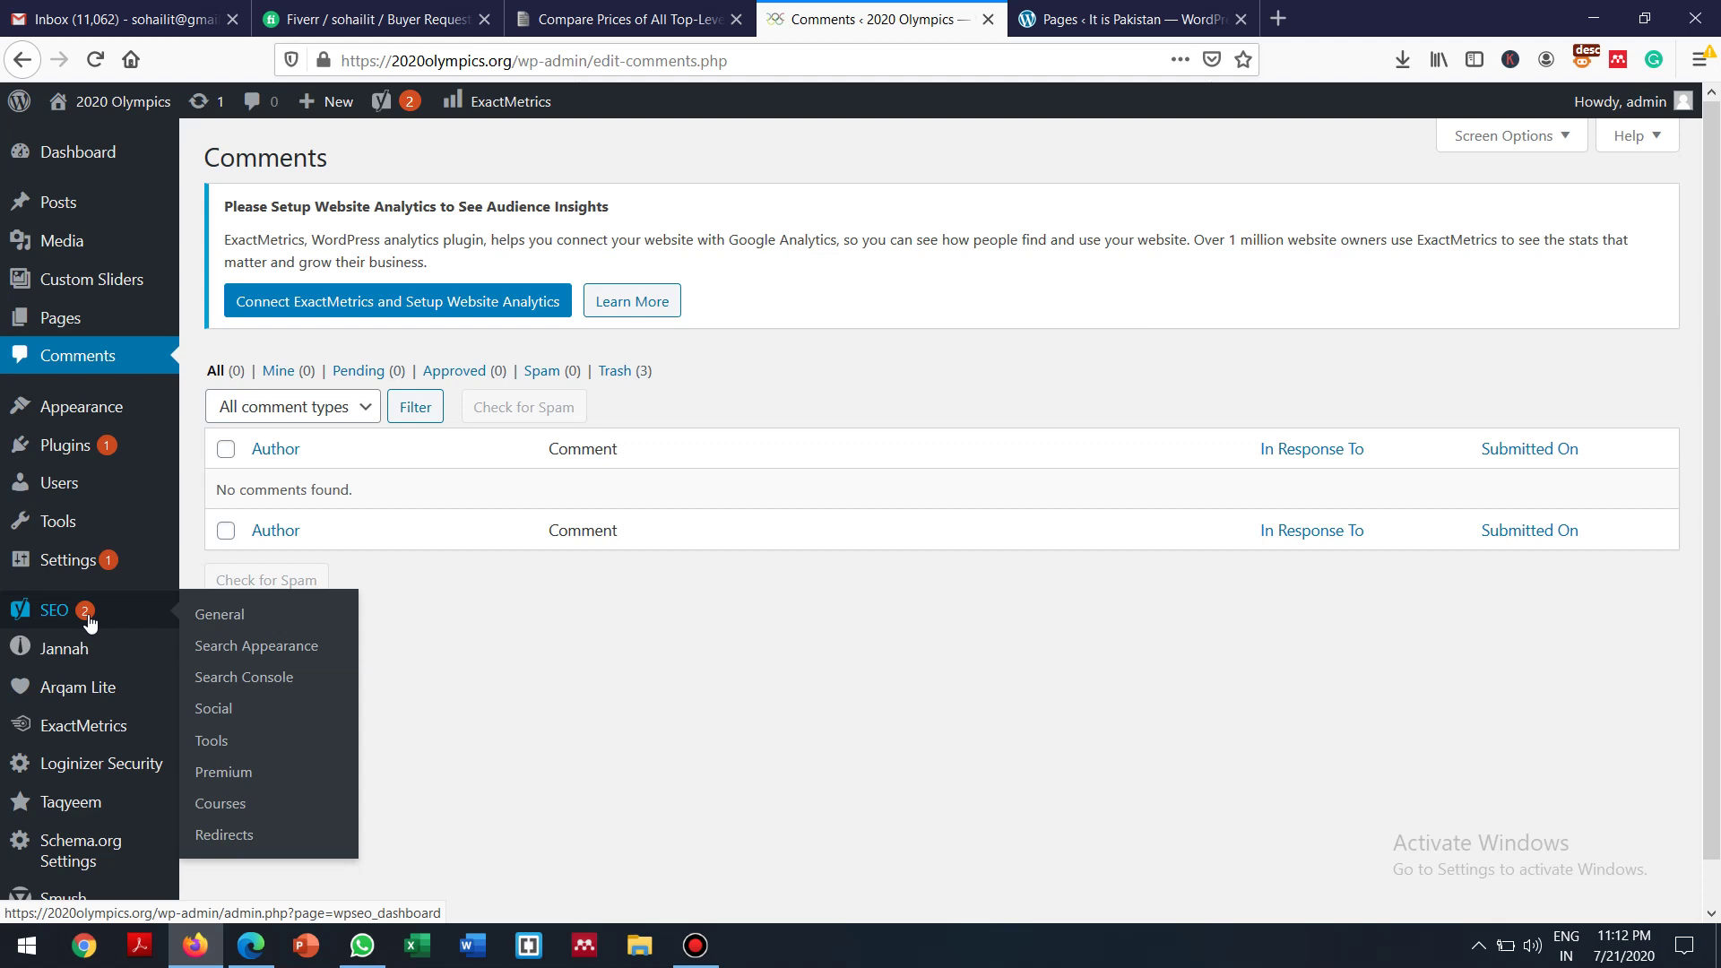
pyautogui.moveTo(87, 829)
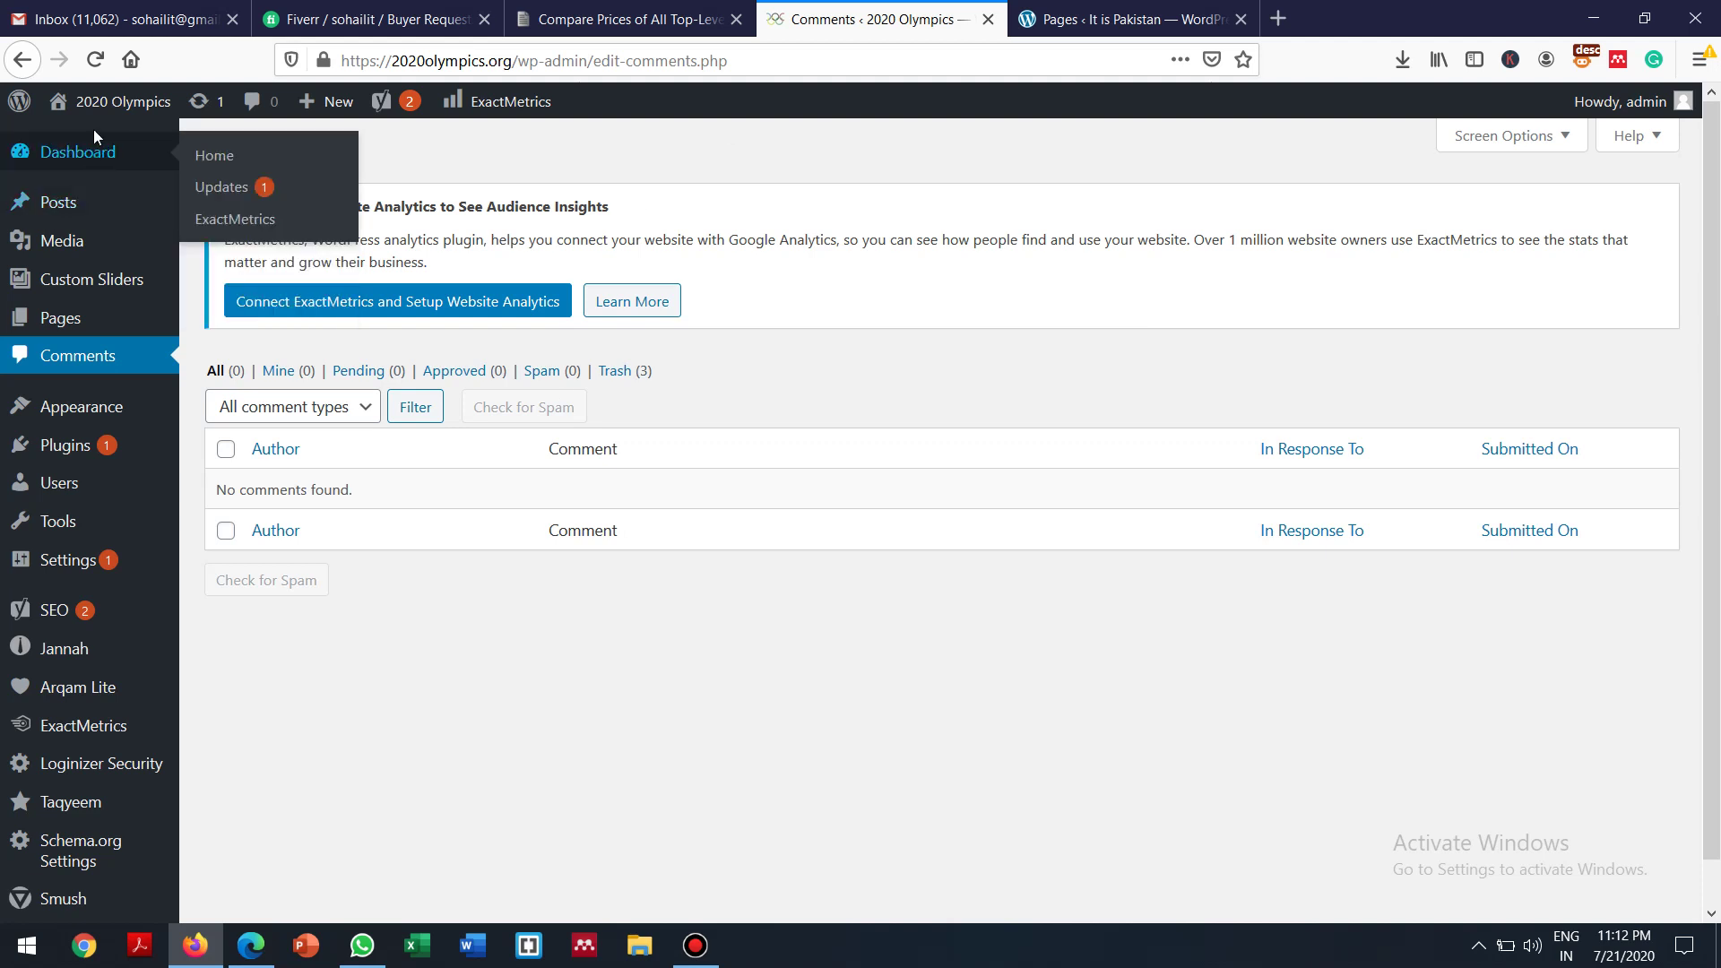
pyautogui.moveTo(84, 215)
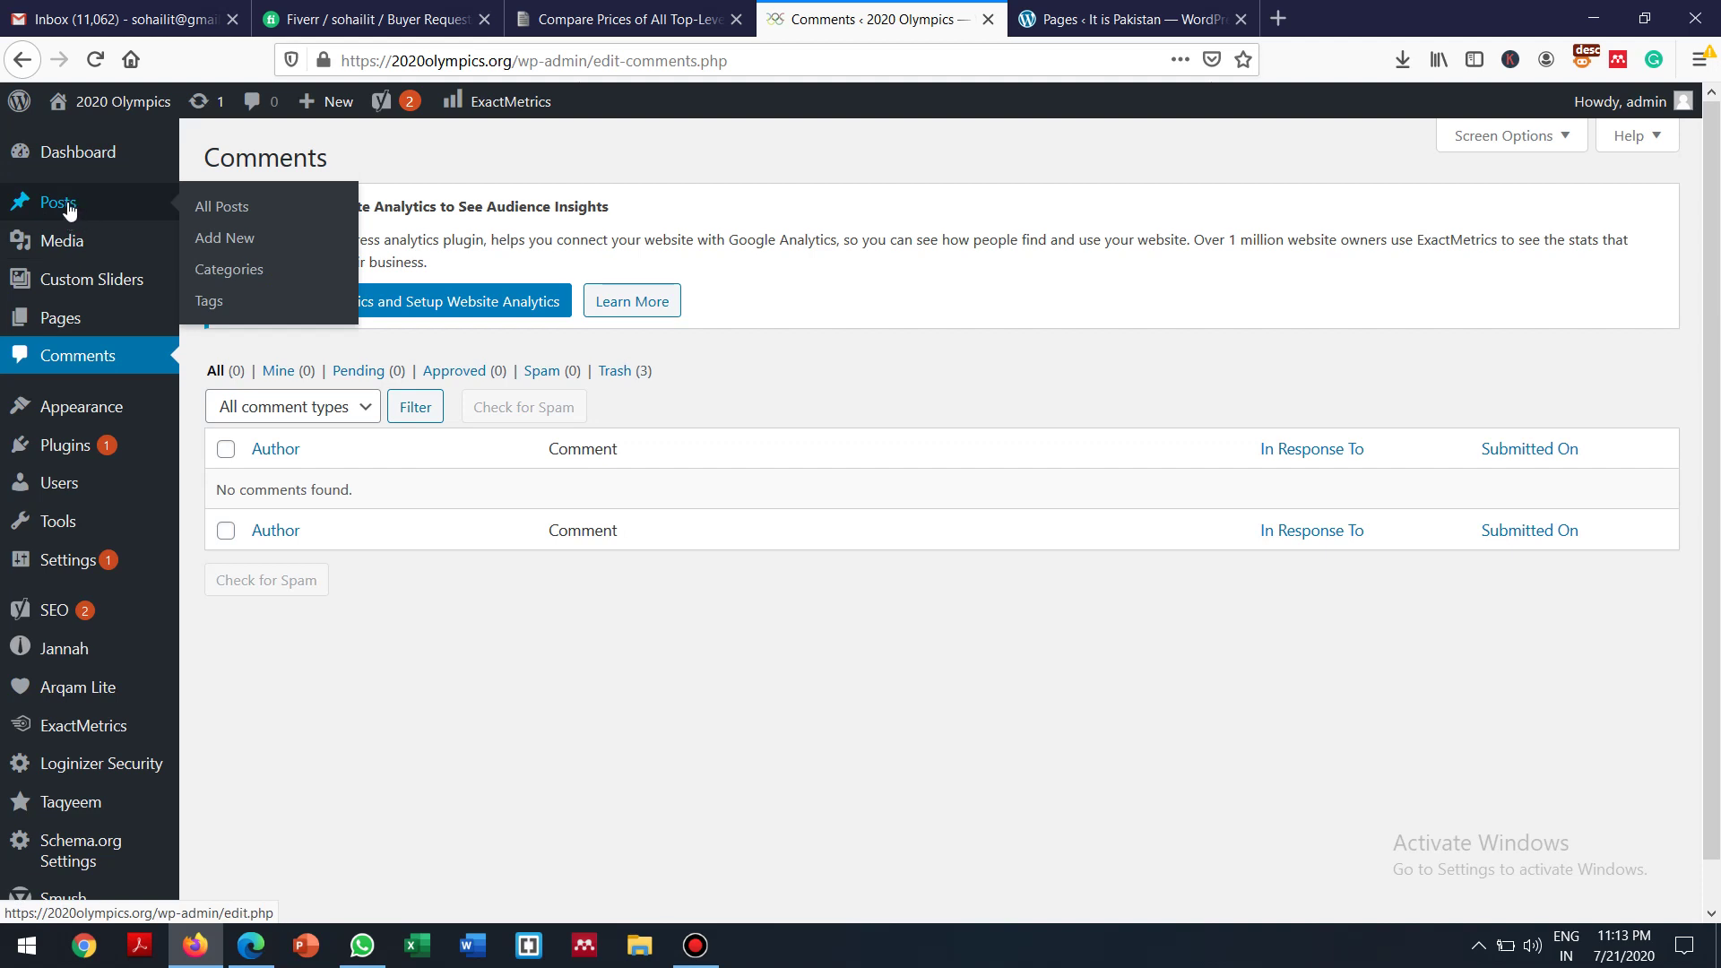
pyautogui.moveTo(70, 247)
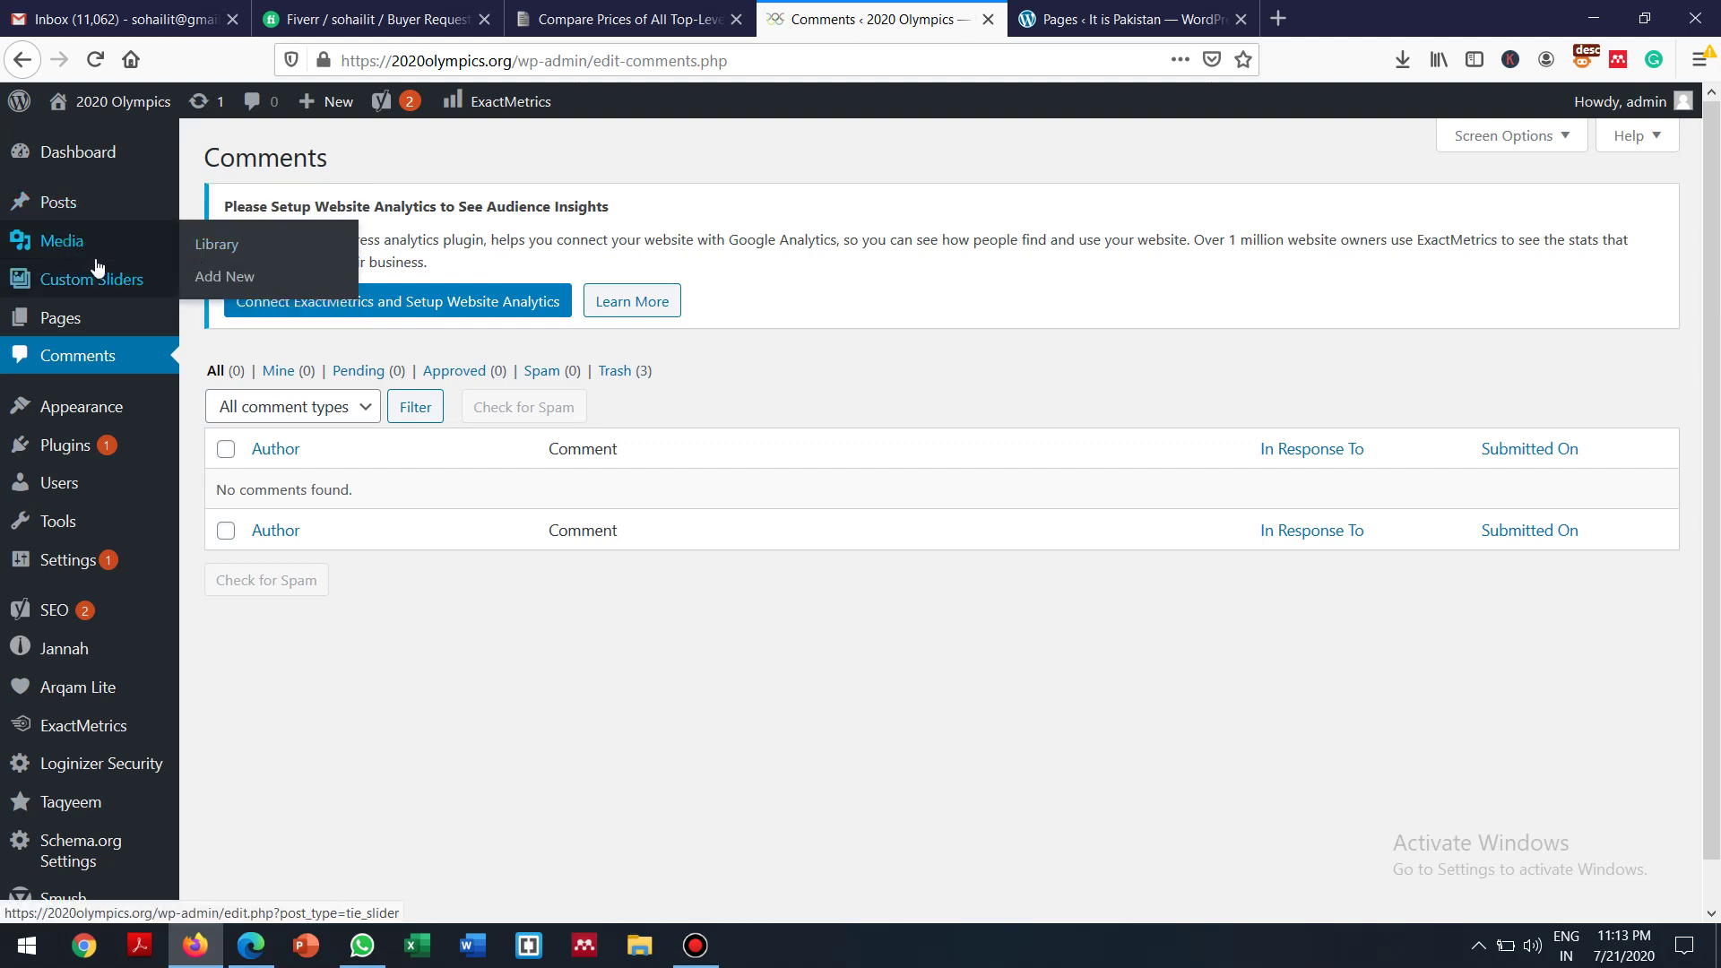
pyautogui.click(74, 330)
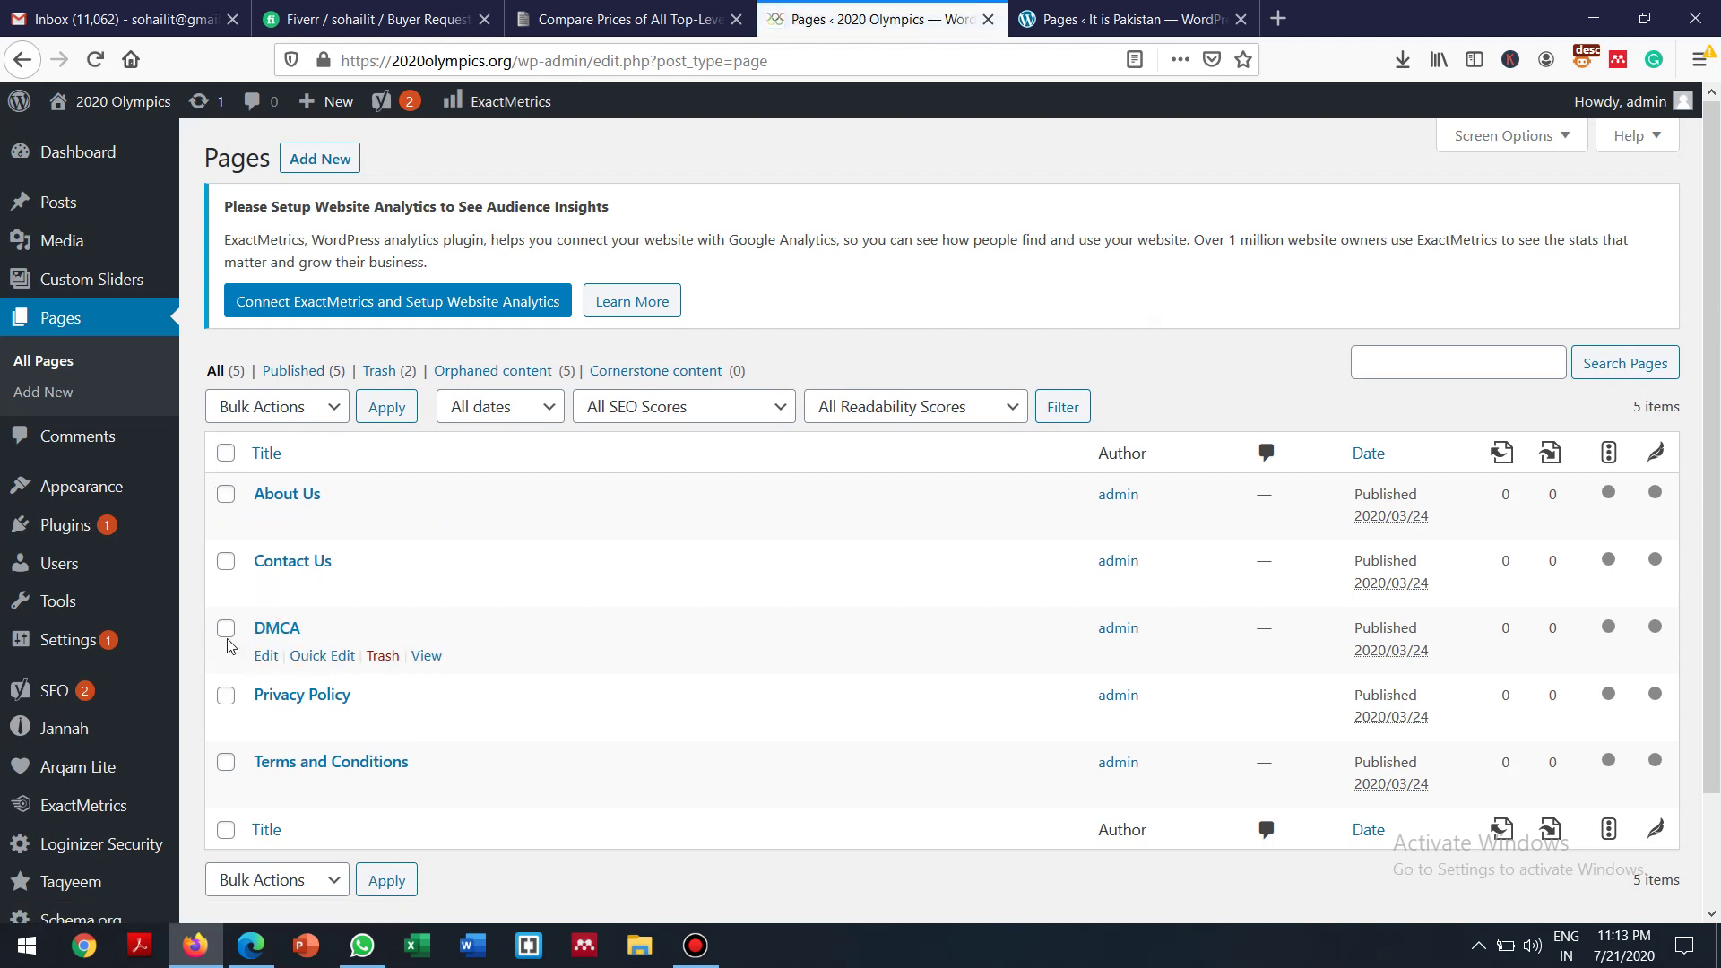
# Mark Privacy Policy, DMCA, then all pages, check Bulk Actions, sort by title, and Quick Edit About Us.
pyautogui.click(226, 697)
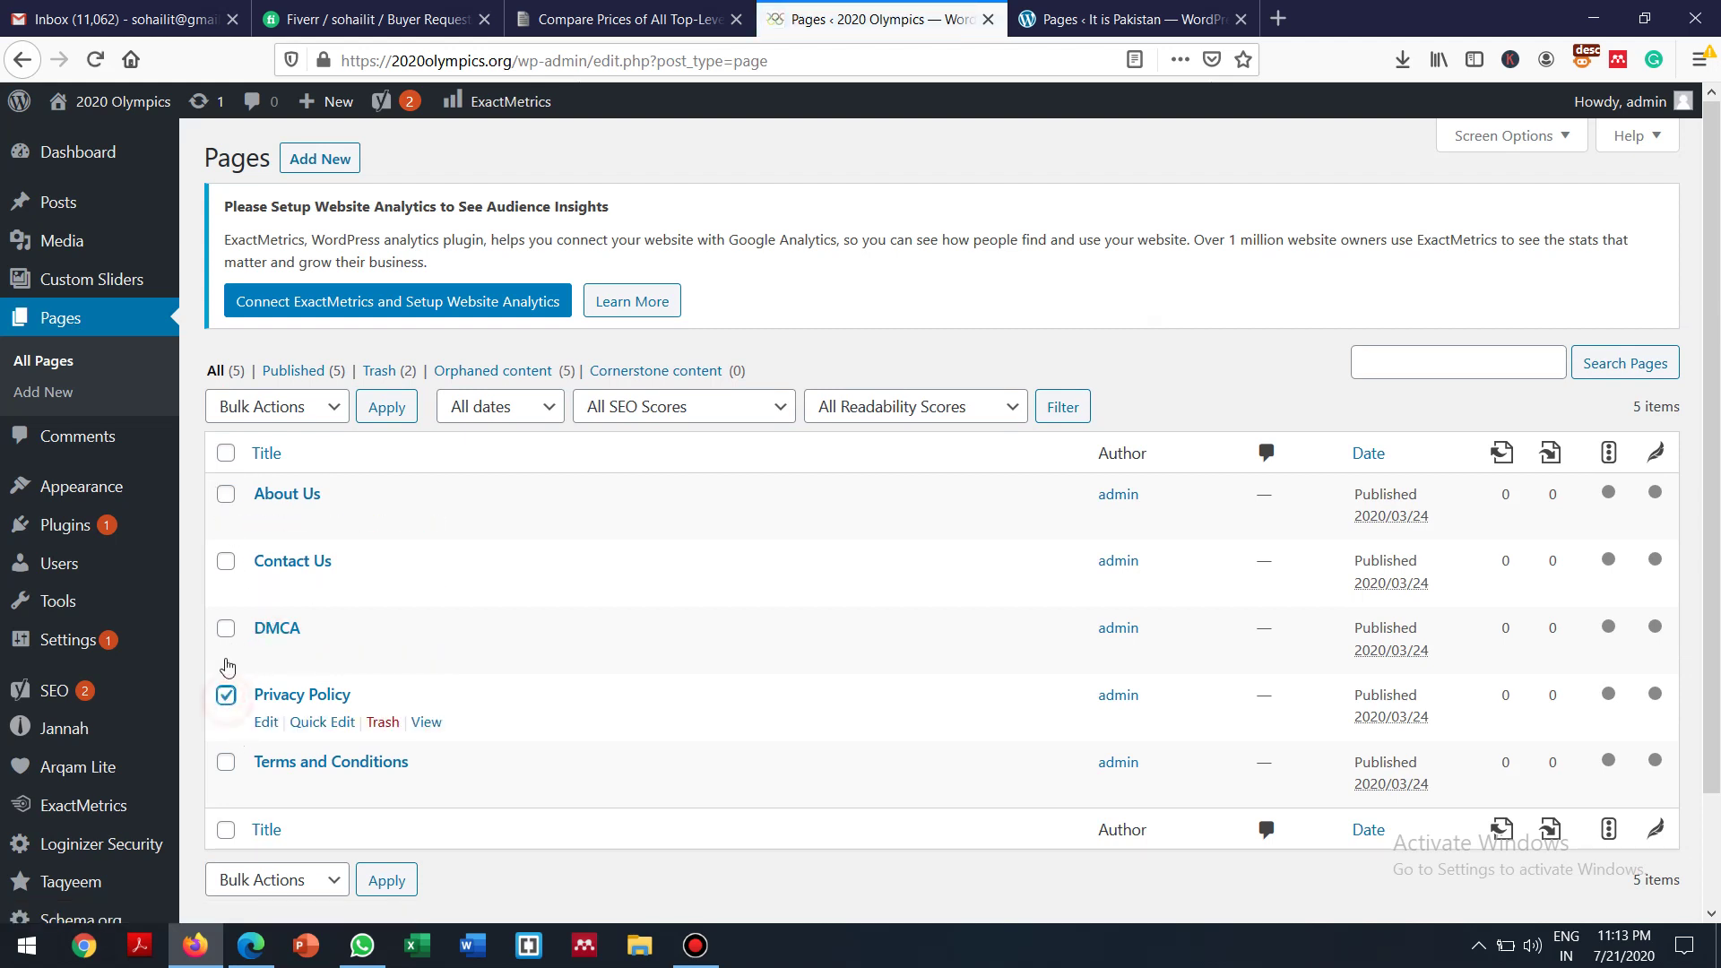
pyautogui.click(336, 408)
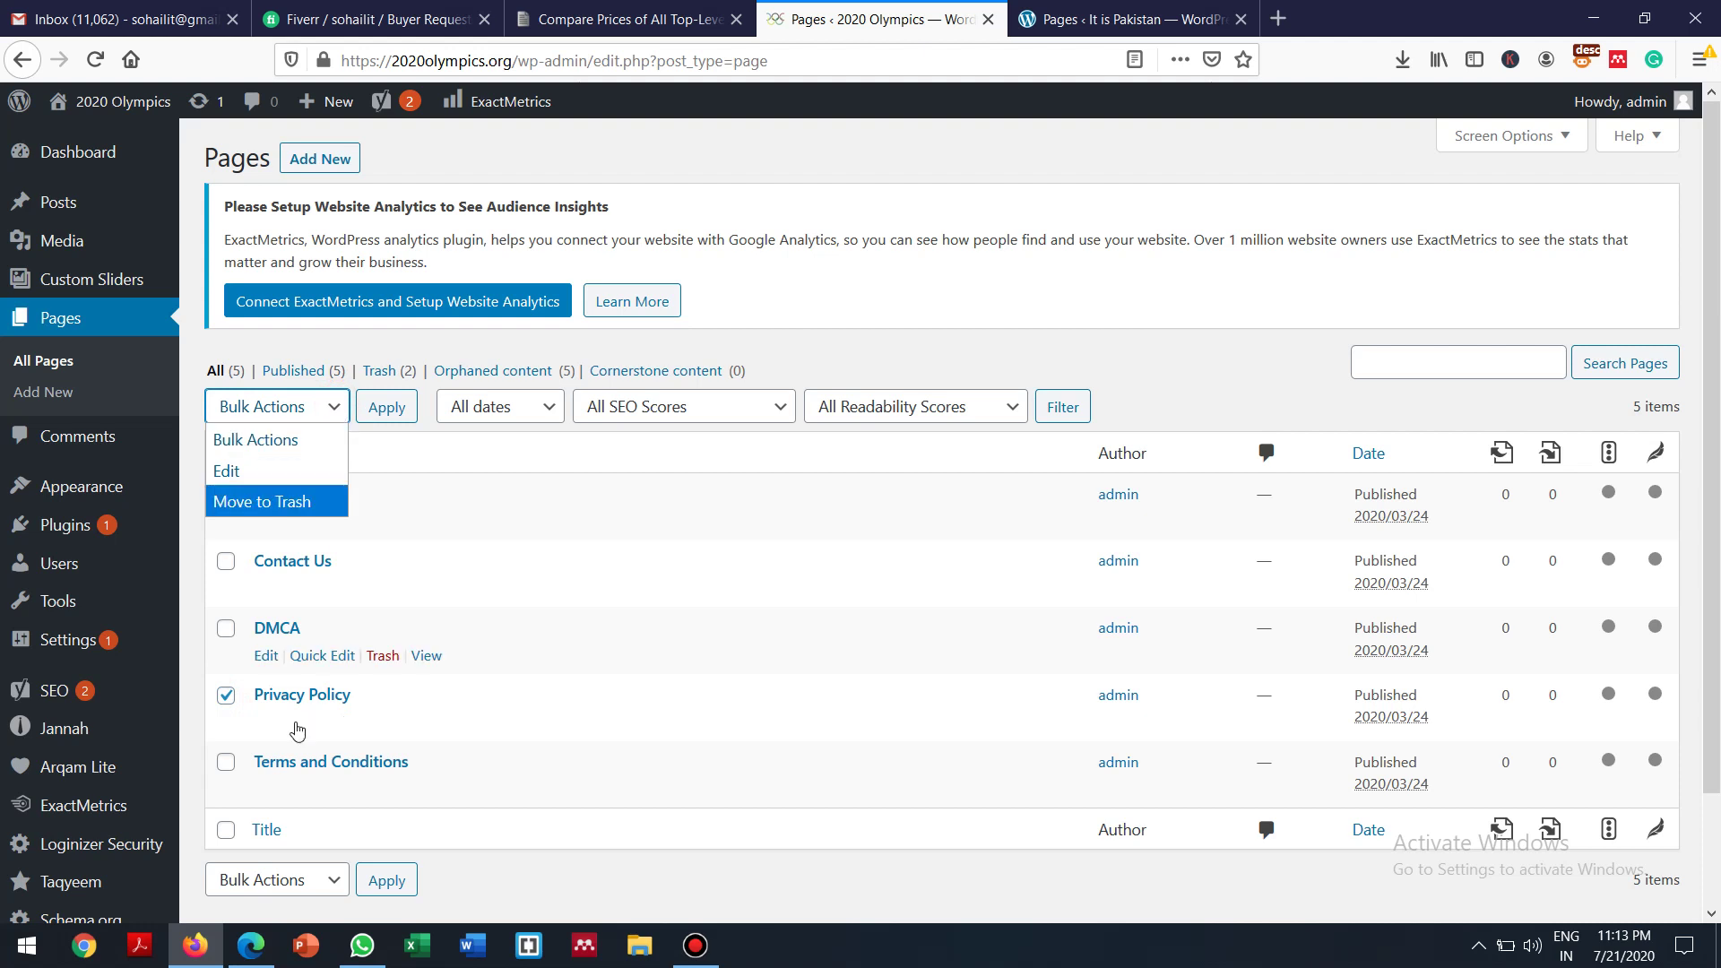
pyautogui.click(226, 628)
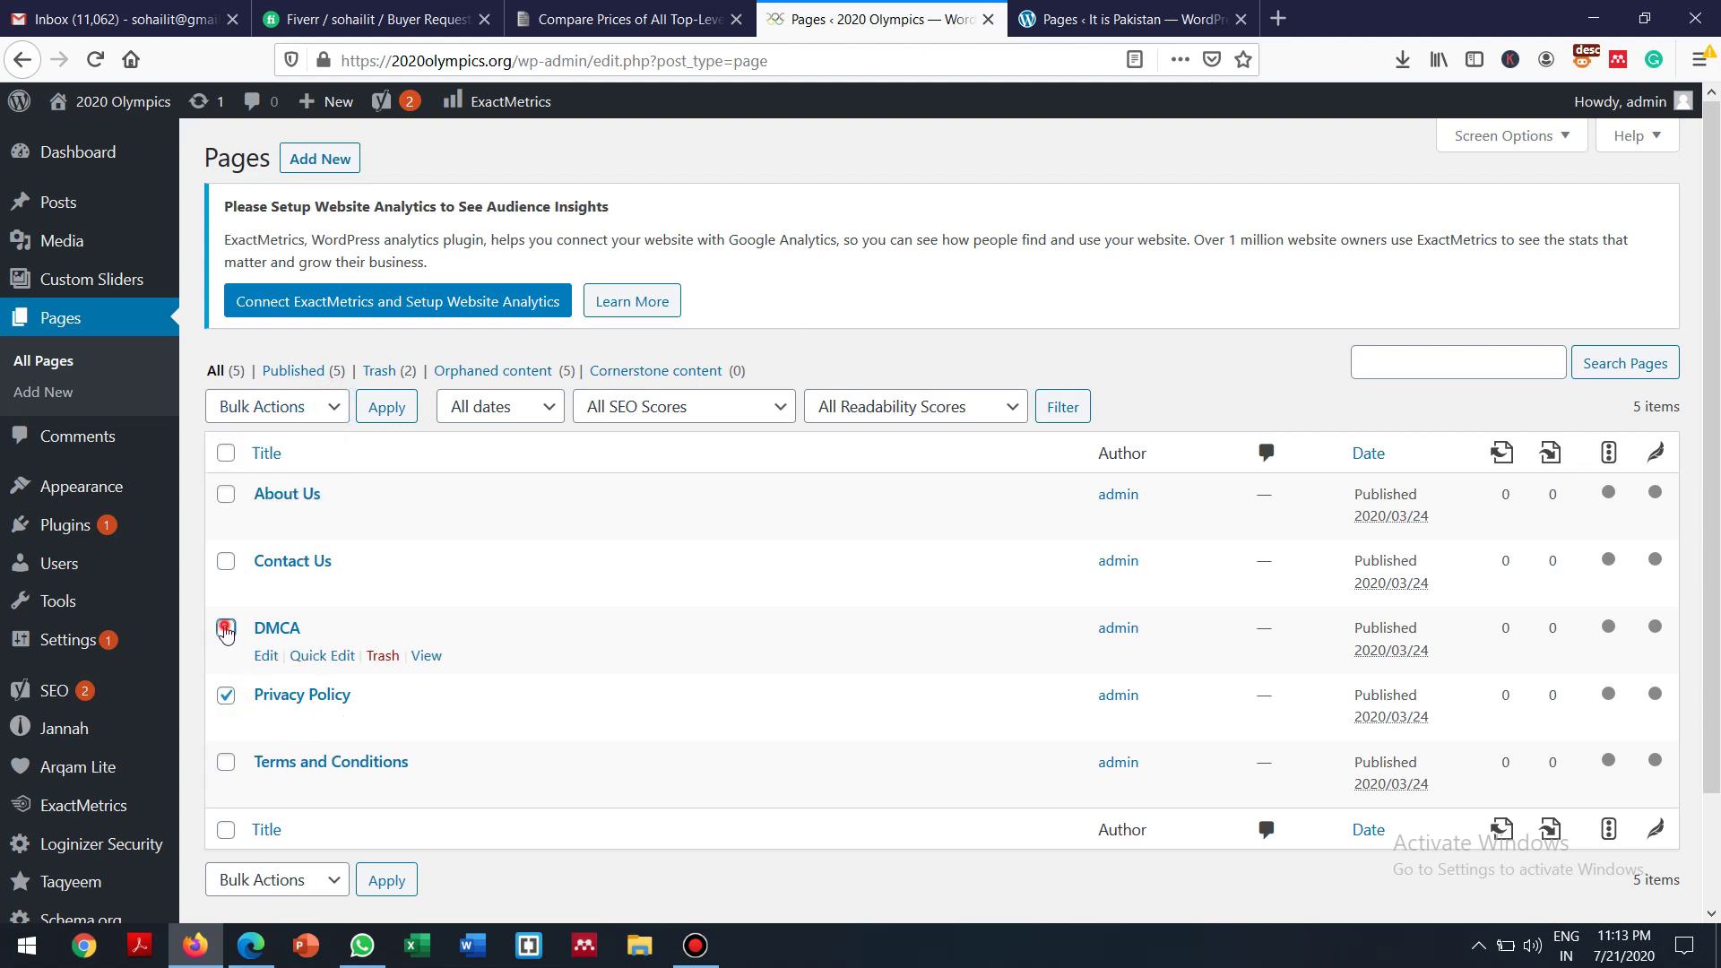
pyautogui.click(225, 458)
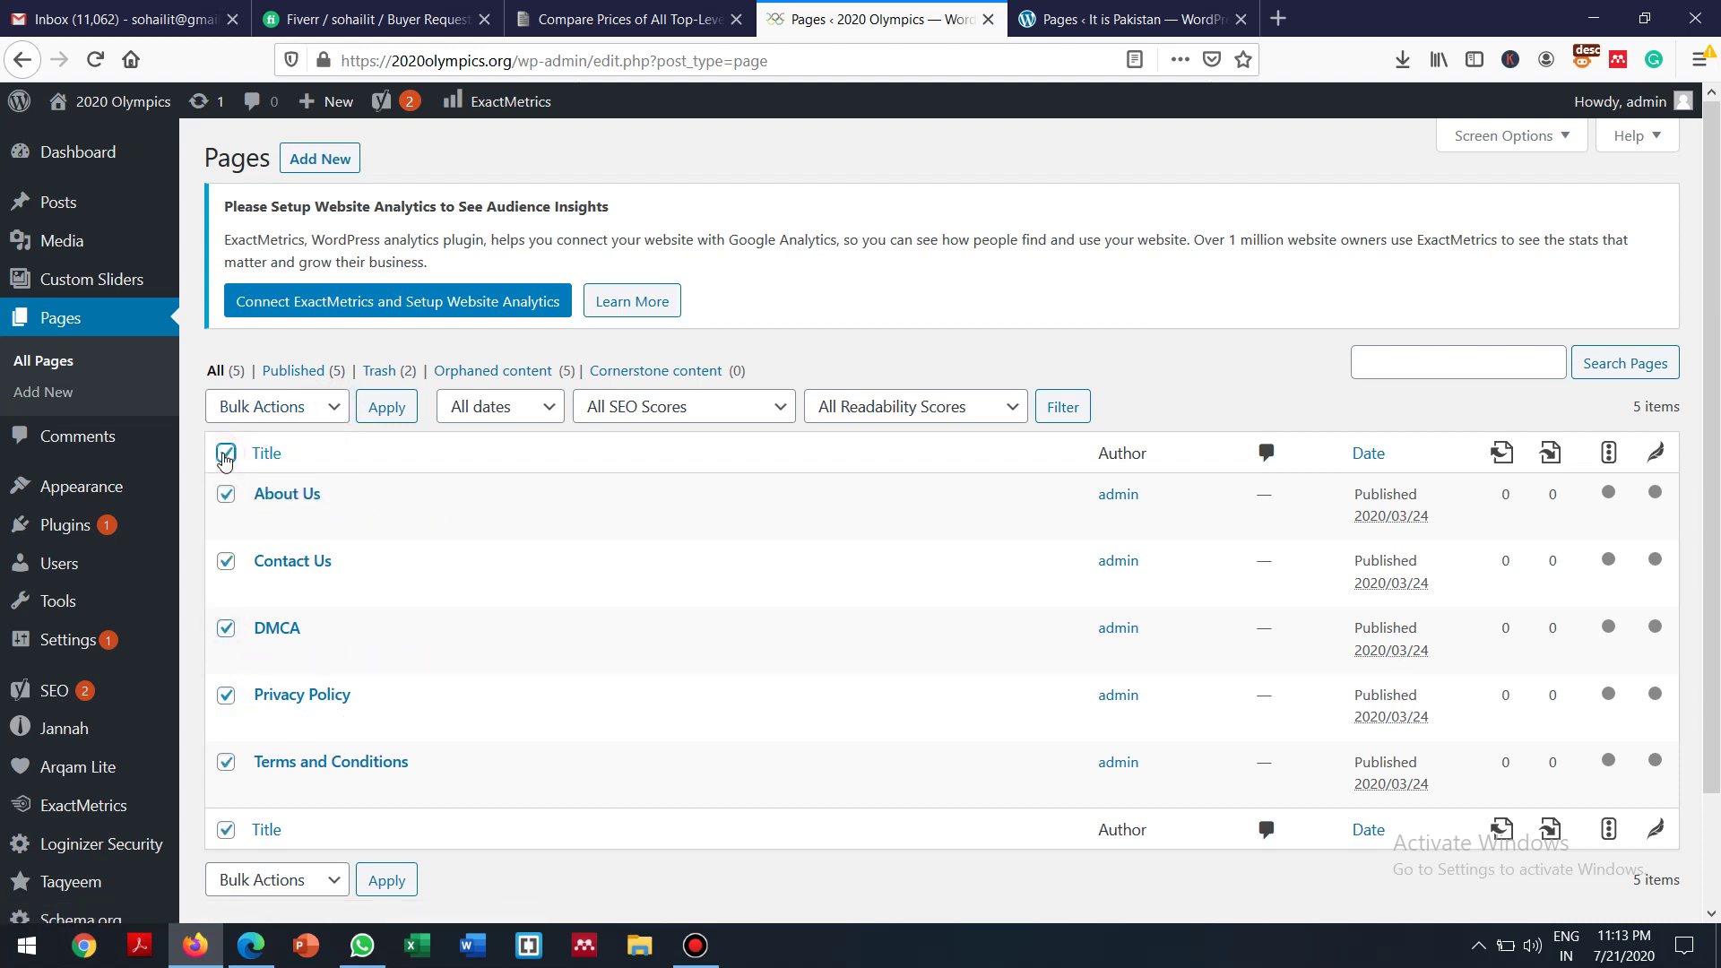
pyautogui.click(324, 408)
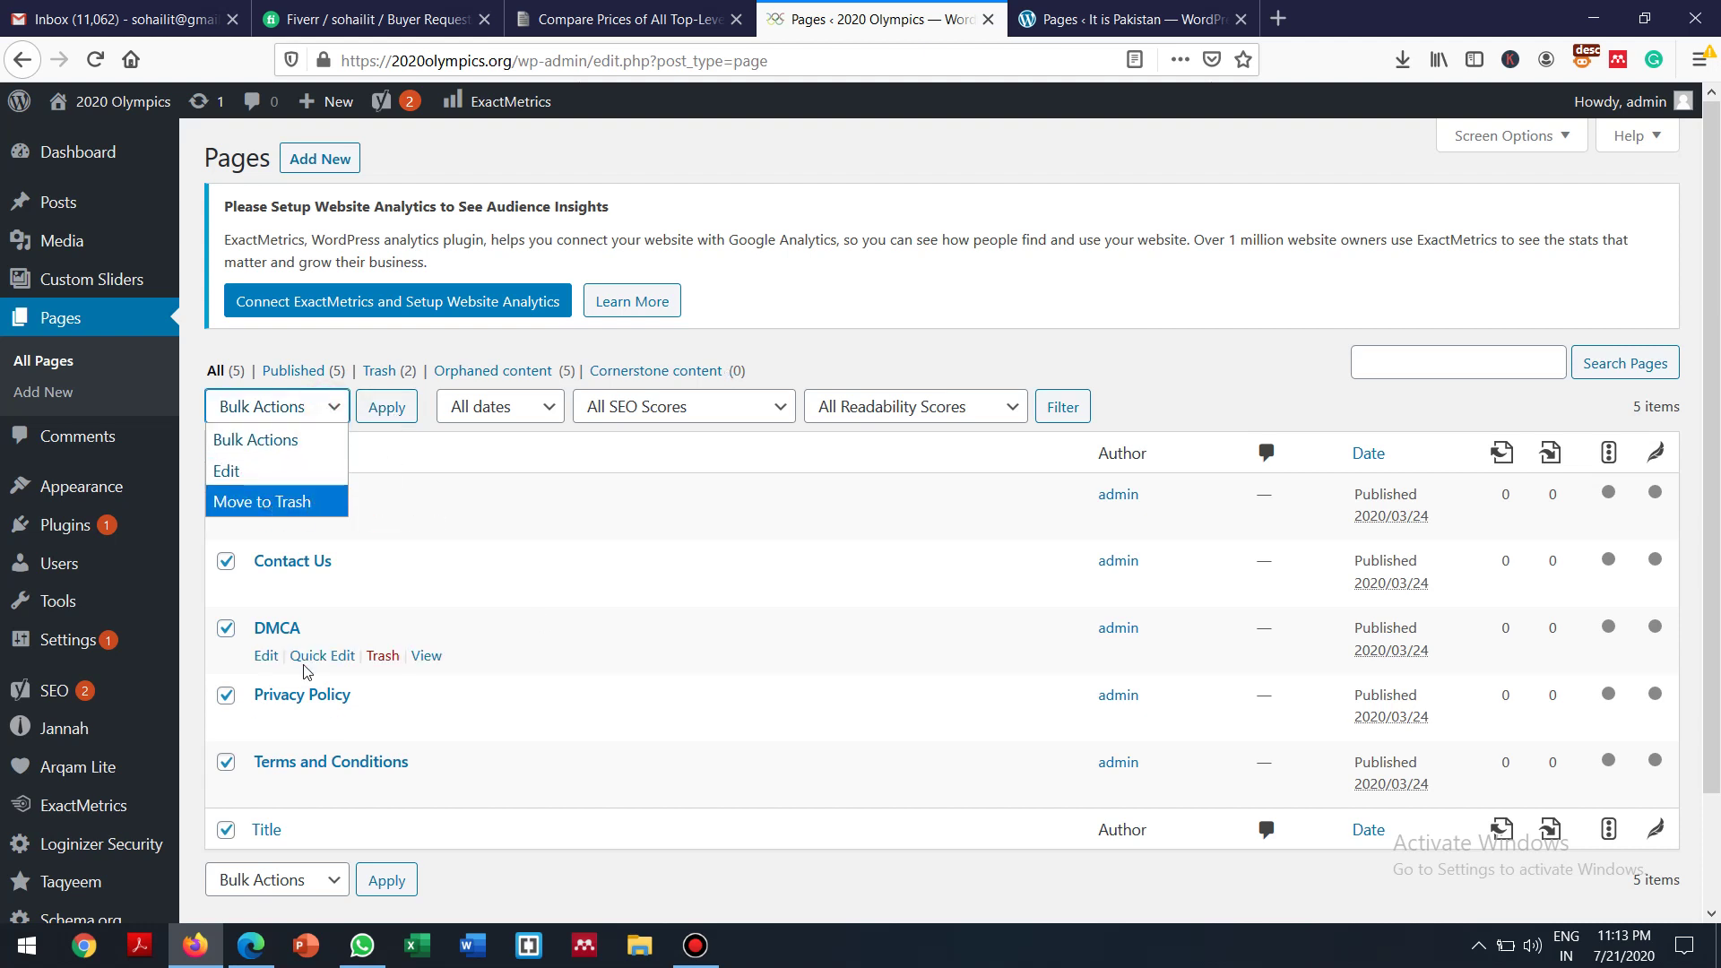
pyautogui.click(526, 460)
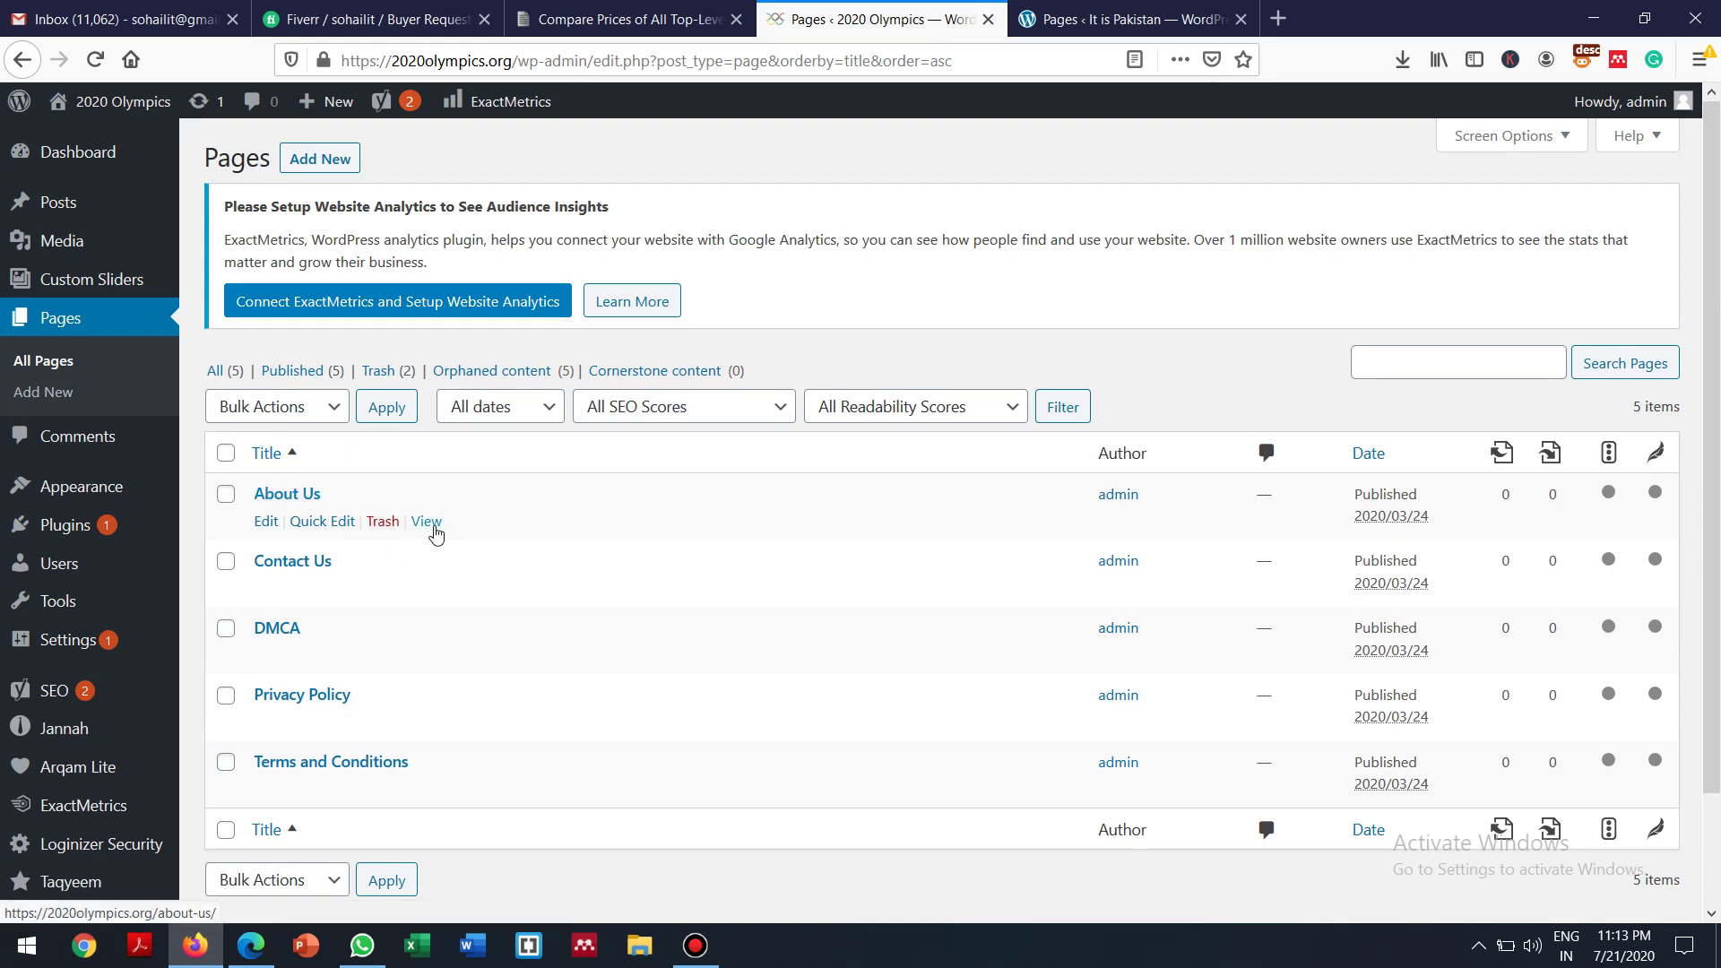
pyautogui.click(321, 523)
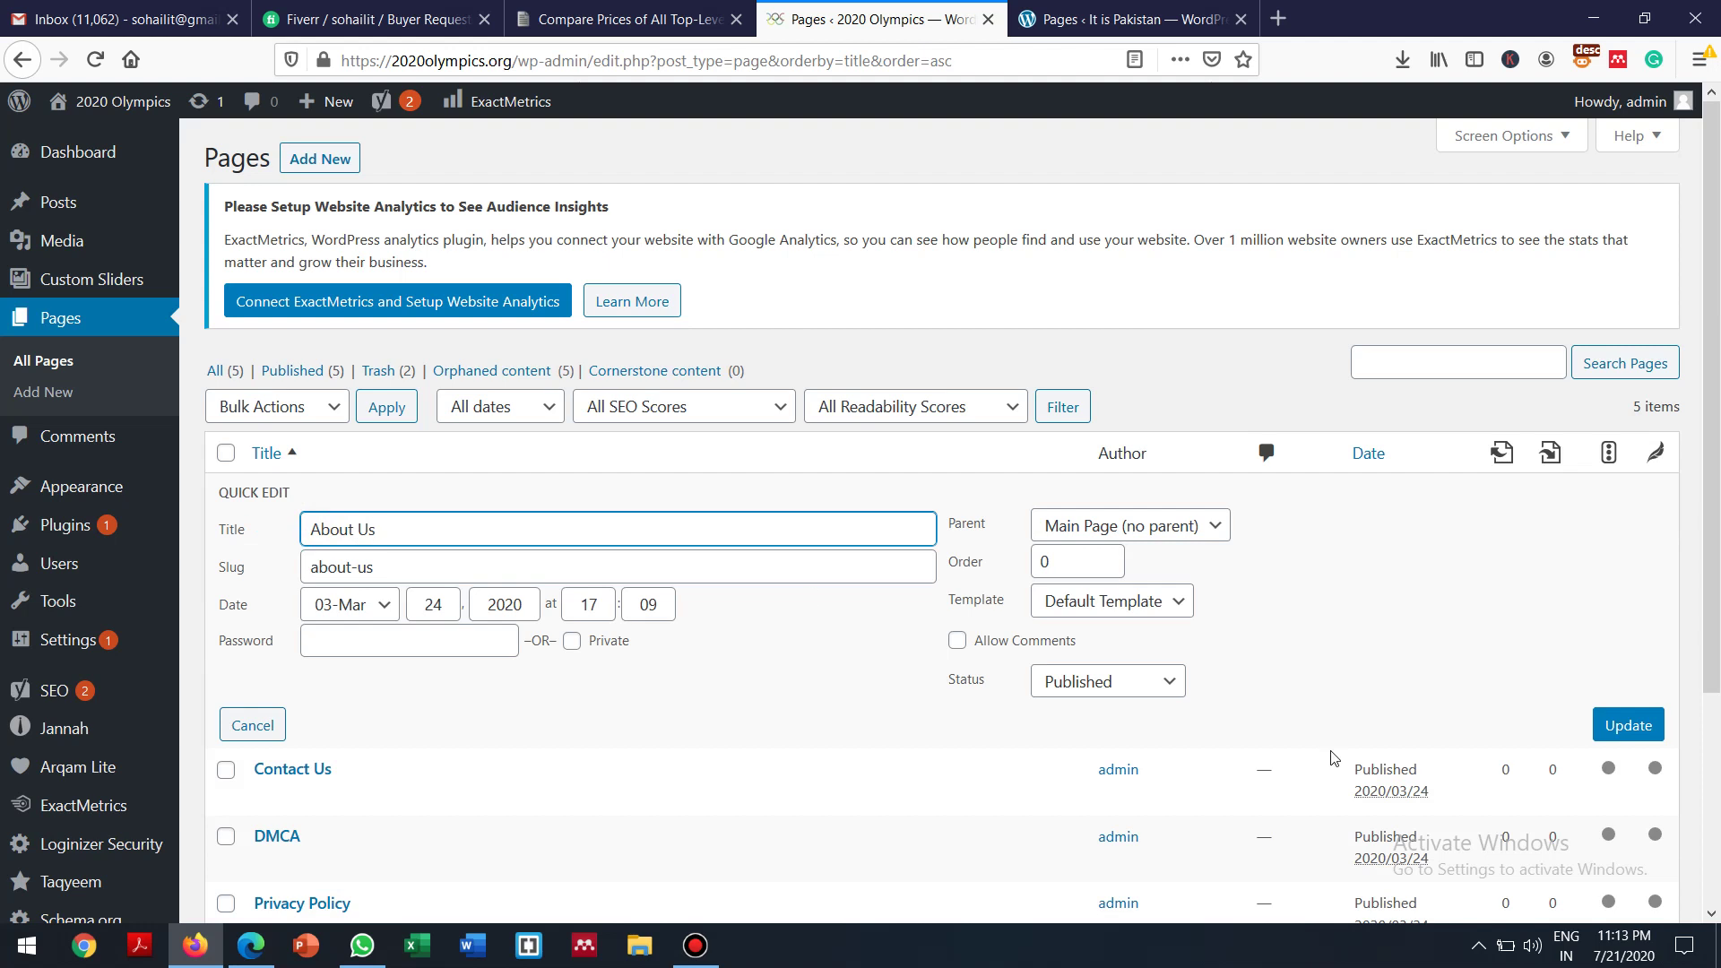
# Scroll down to see the About Us Quick Edit fields, including slug about-us and Published status.
pyautogui.scroll(-4, 1713, 685)
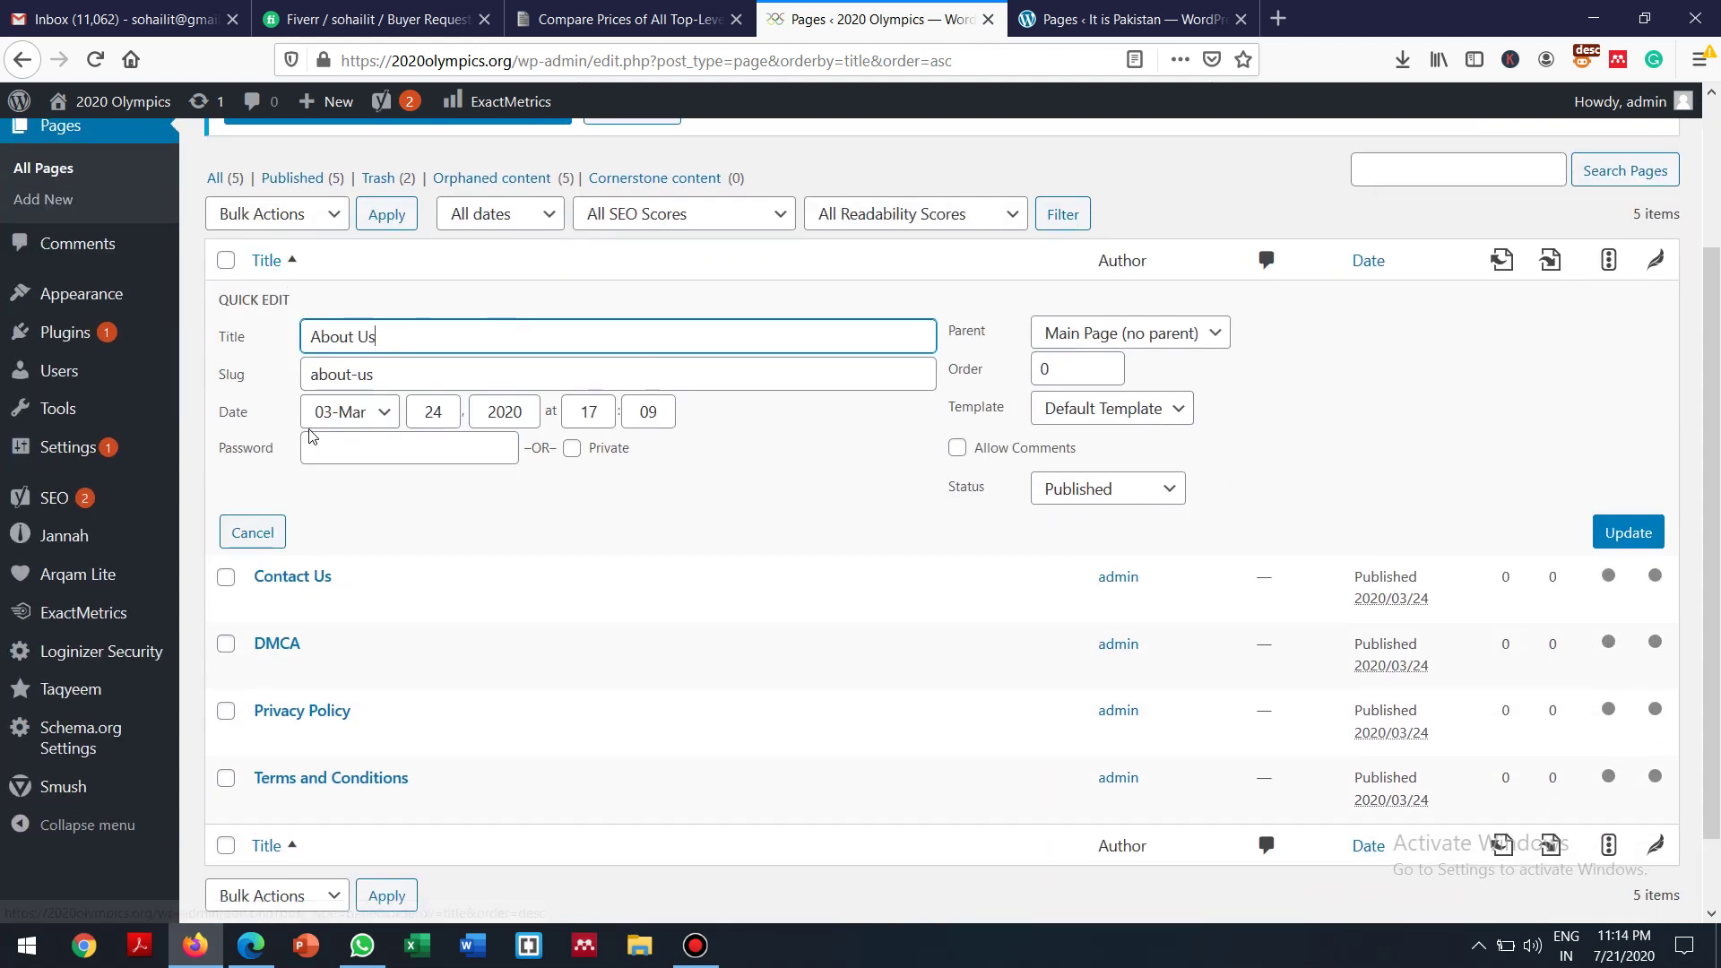
# Cancel Quick Edit, view About Us in the full editor, then go back to Comments.
pyautogui.click(251, 533)
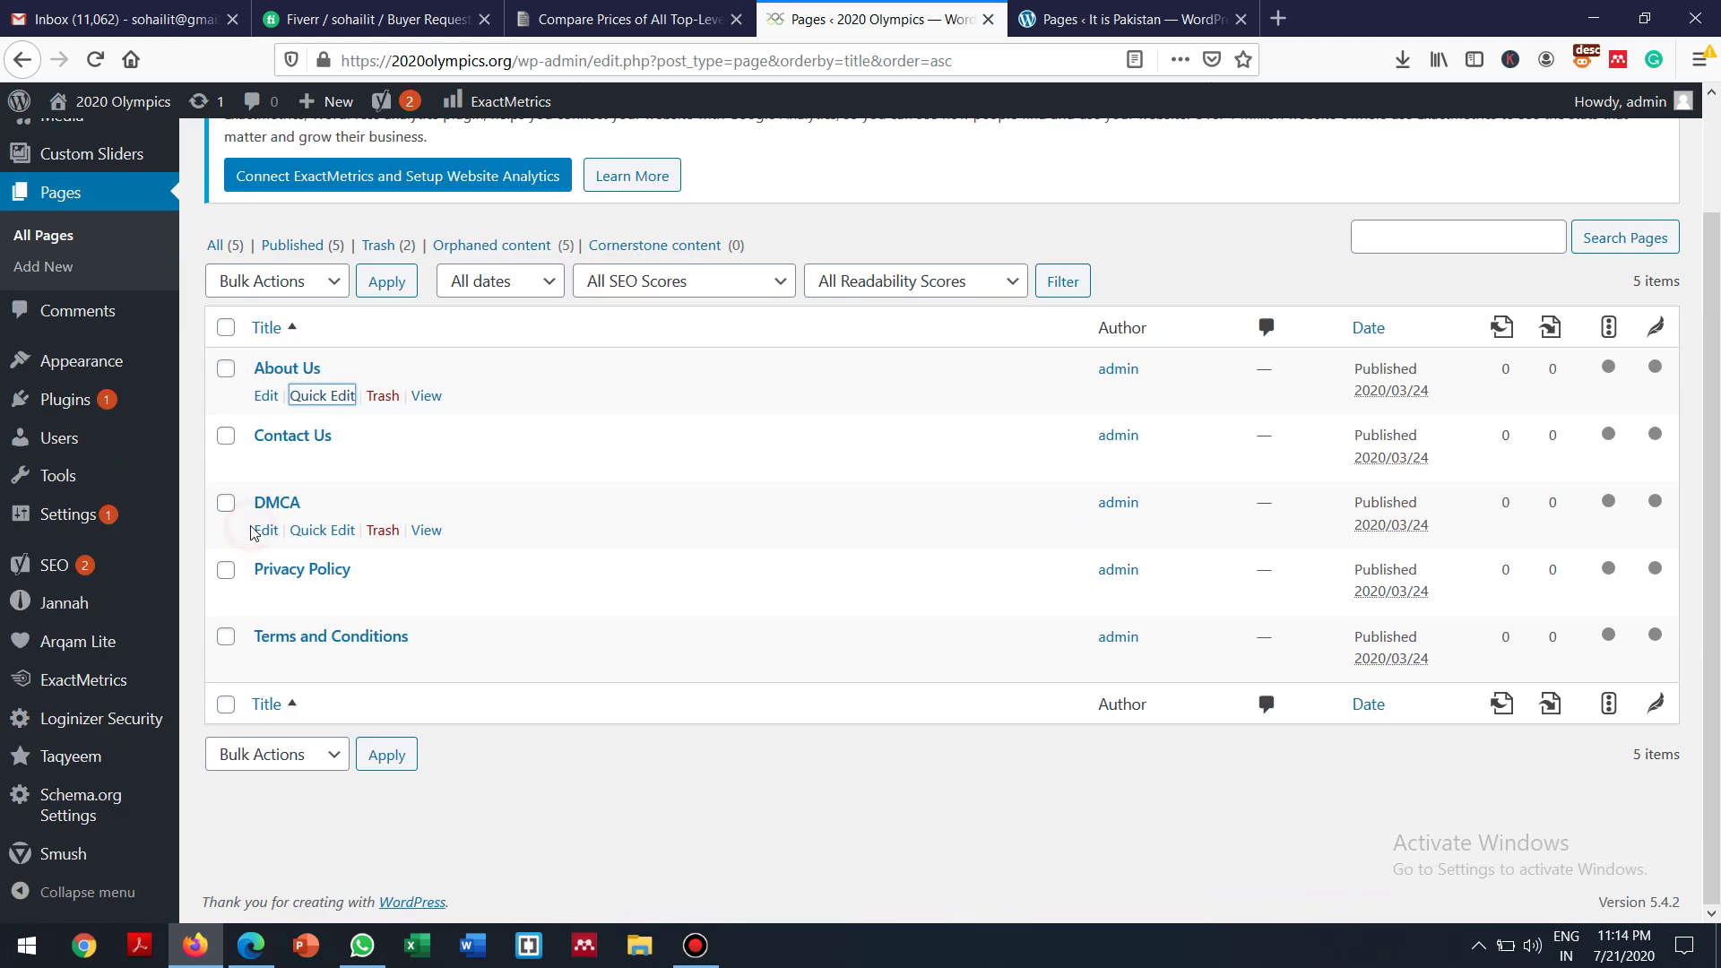
pyautogui.click(267, 396)
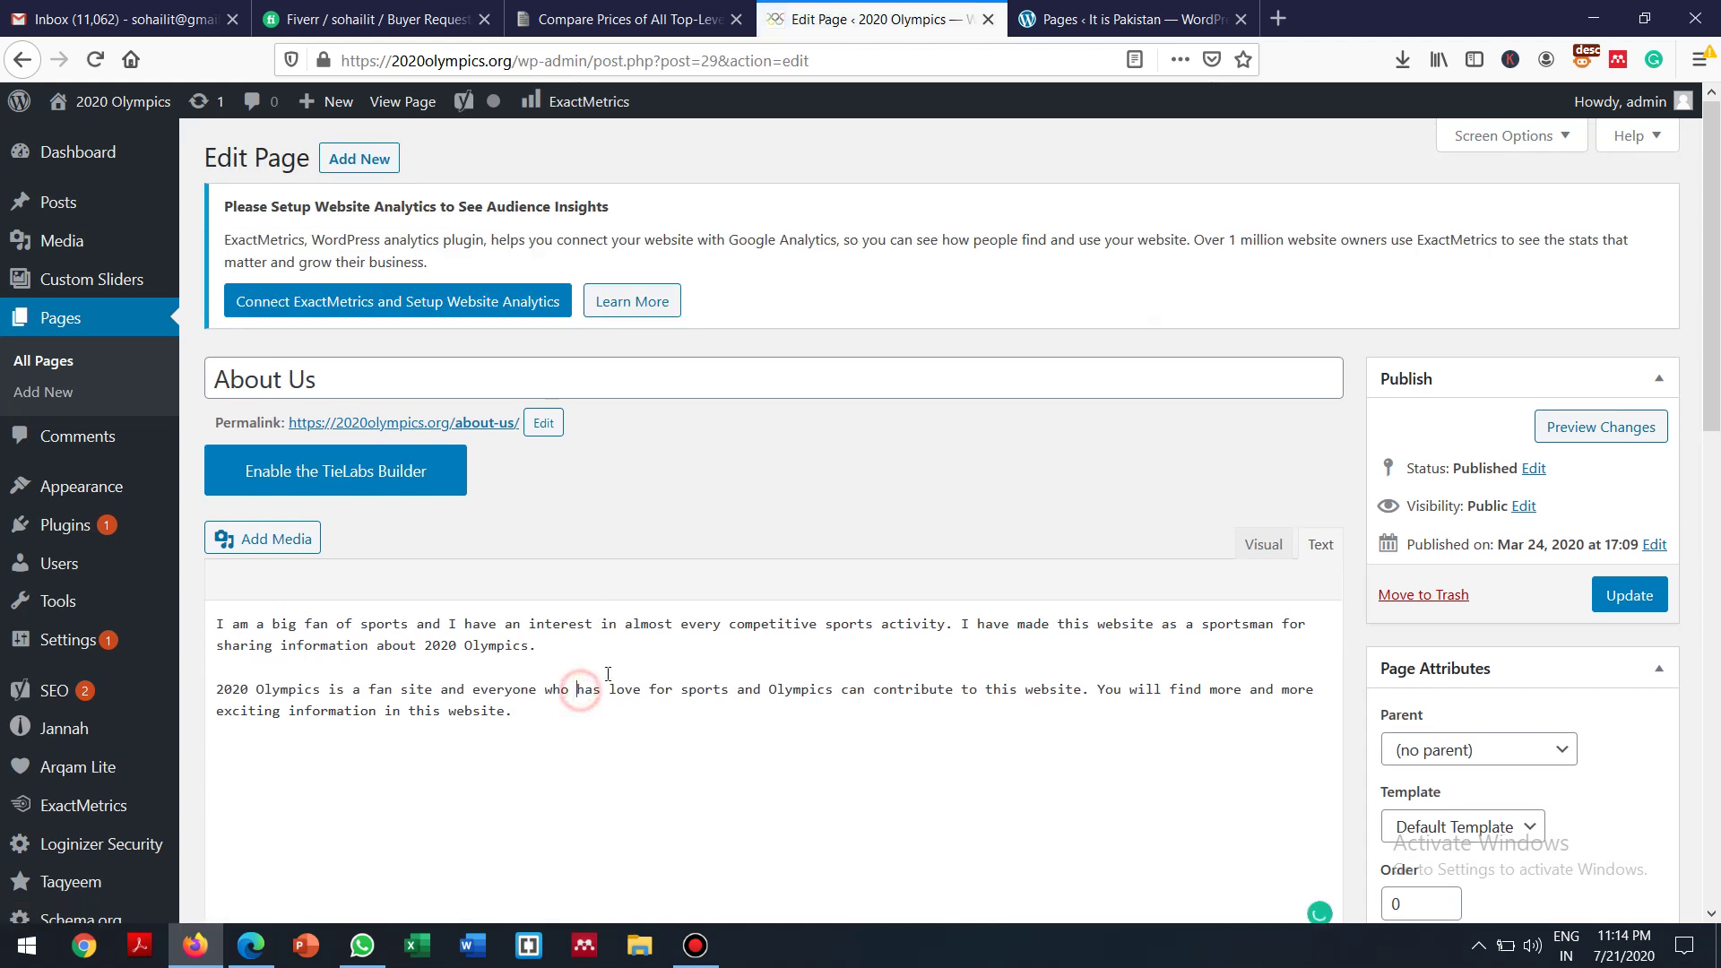
pyautogui.moveTo(1714, 314); pyautogui.dragTo(1694, 7)
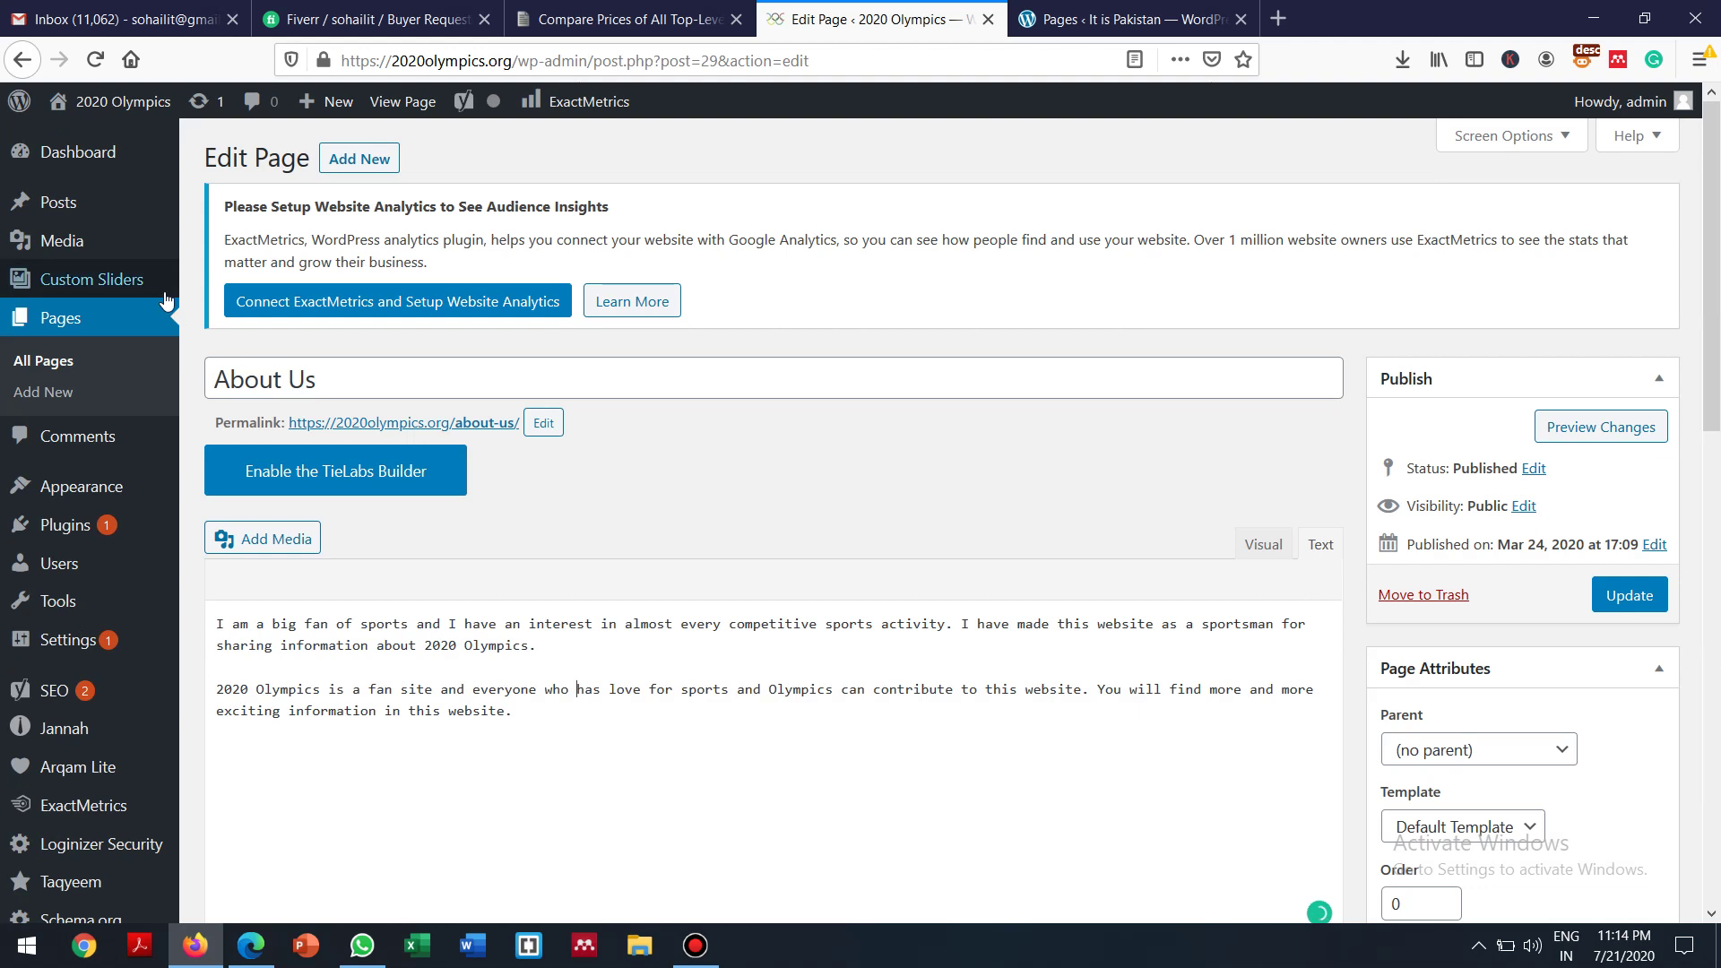
pyautogui.click(97, 439)
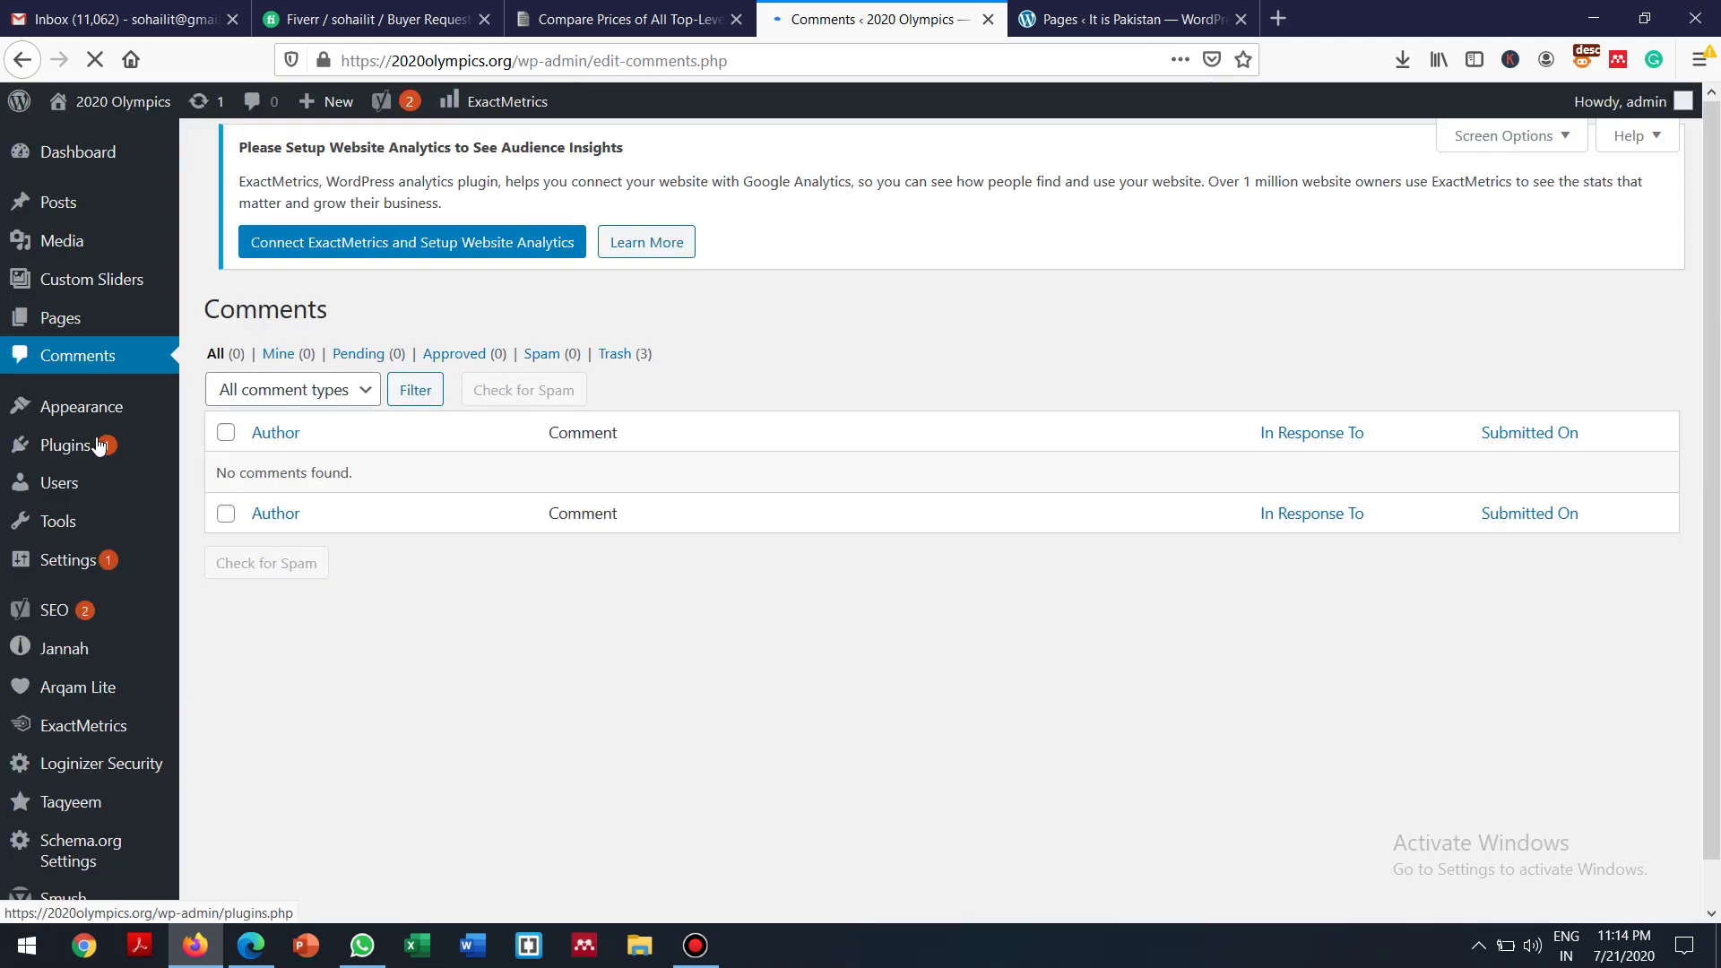
# Load 2020olympics.org in a new Firefox tab, page down to its footer, then switch to Edge.
pyautogui.click(1278, 19)
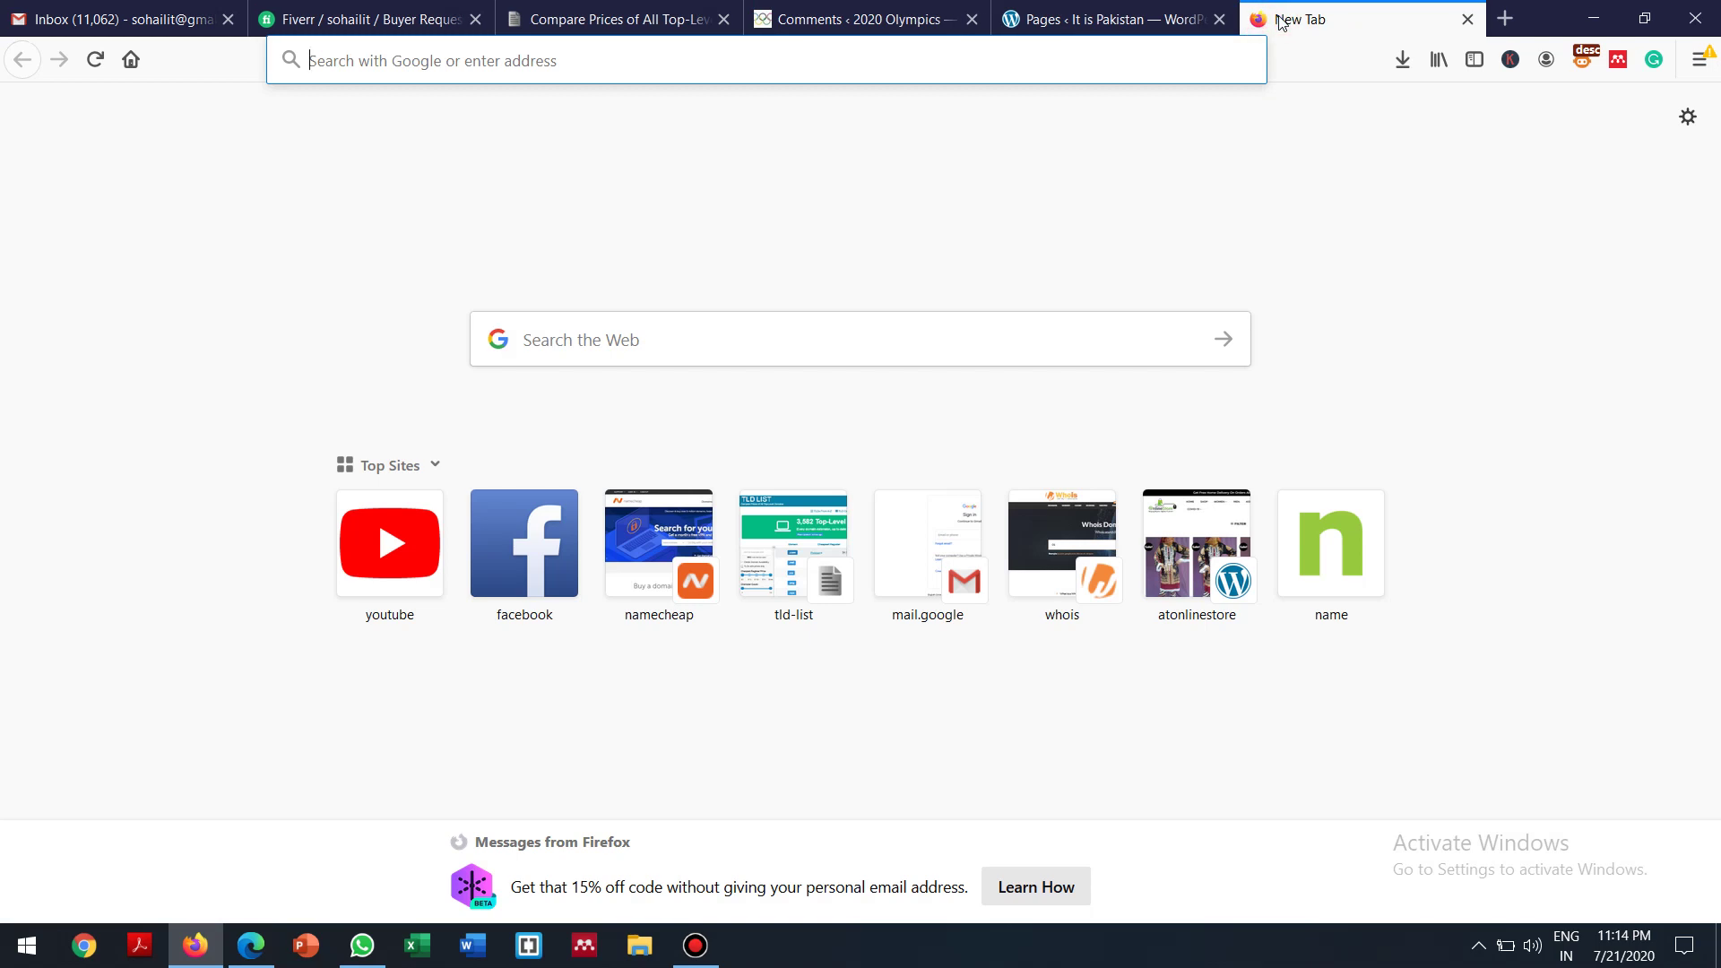
pyautogui.write('2020')
pyautogui.press('Return')
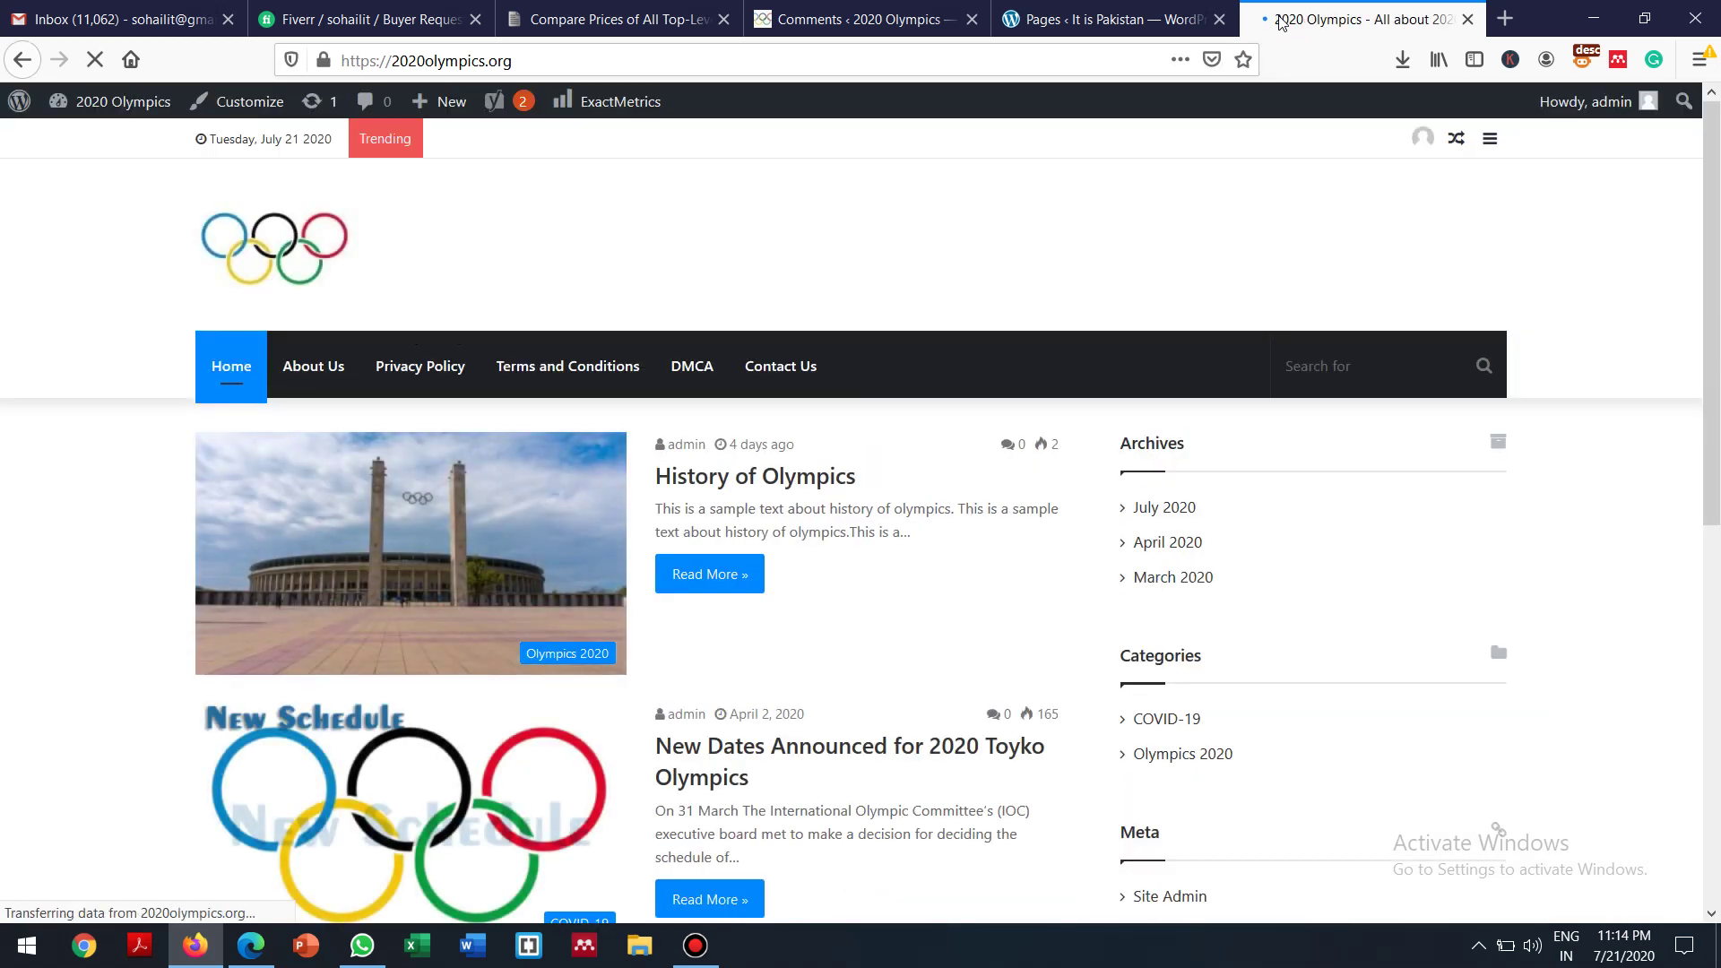
pyautogui.press('pagedown')
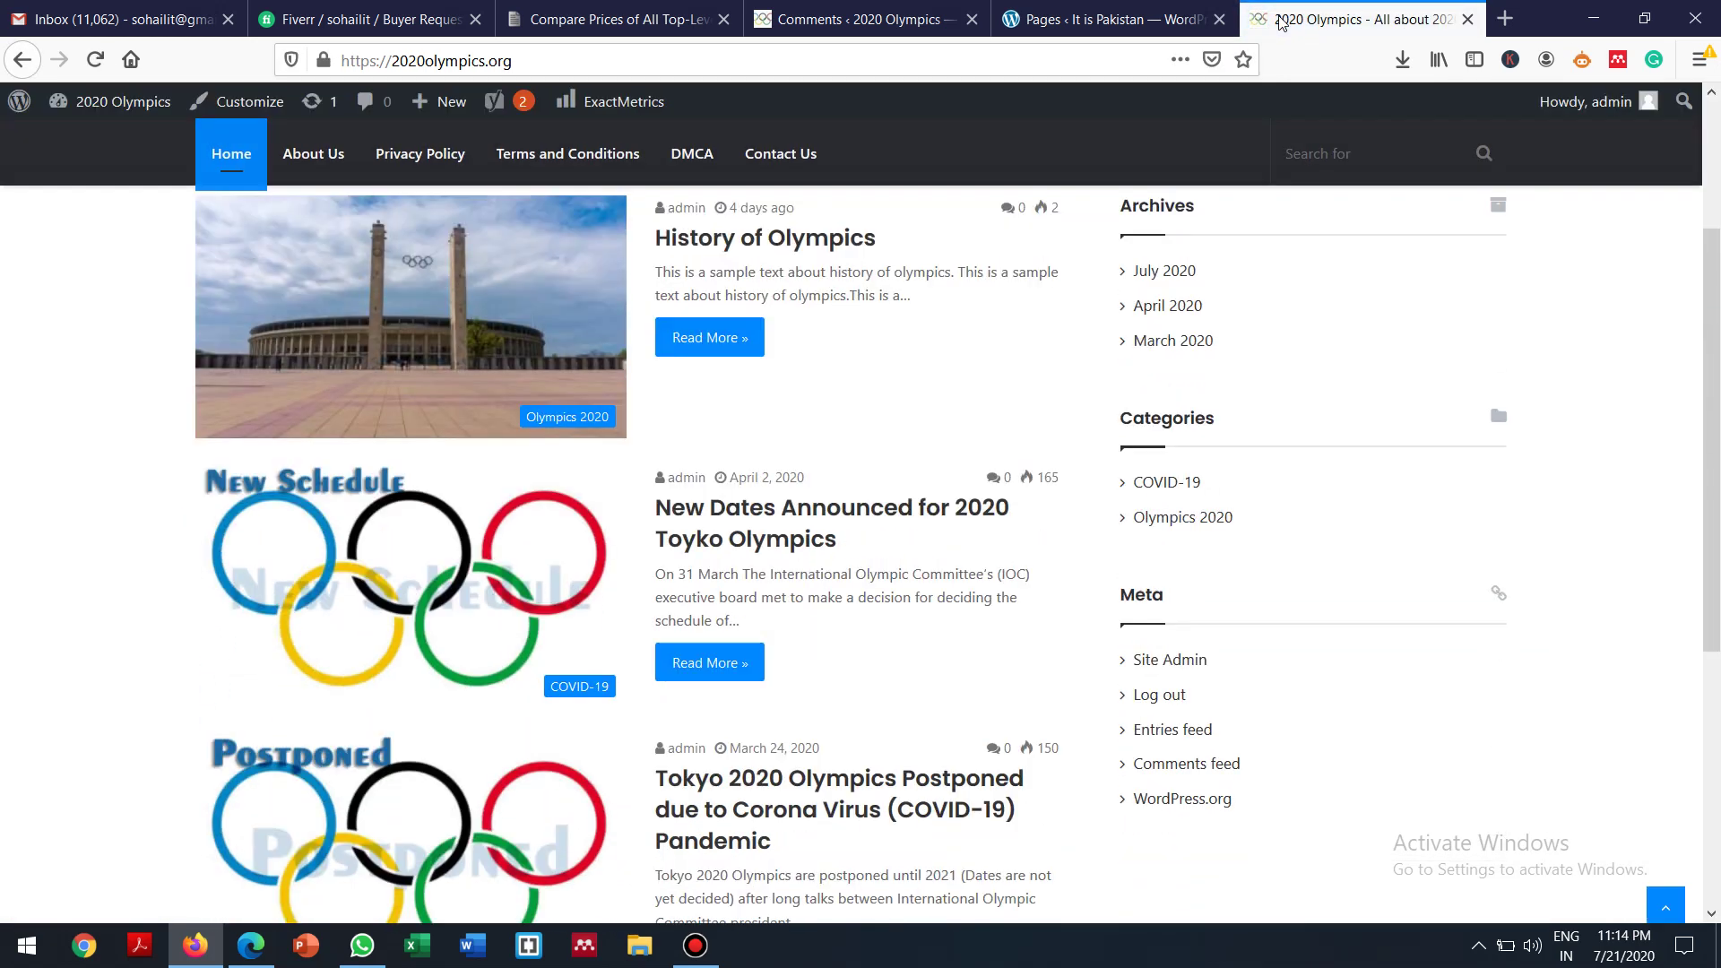
pyautogui.press('pagedown')
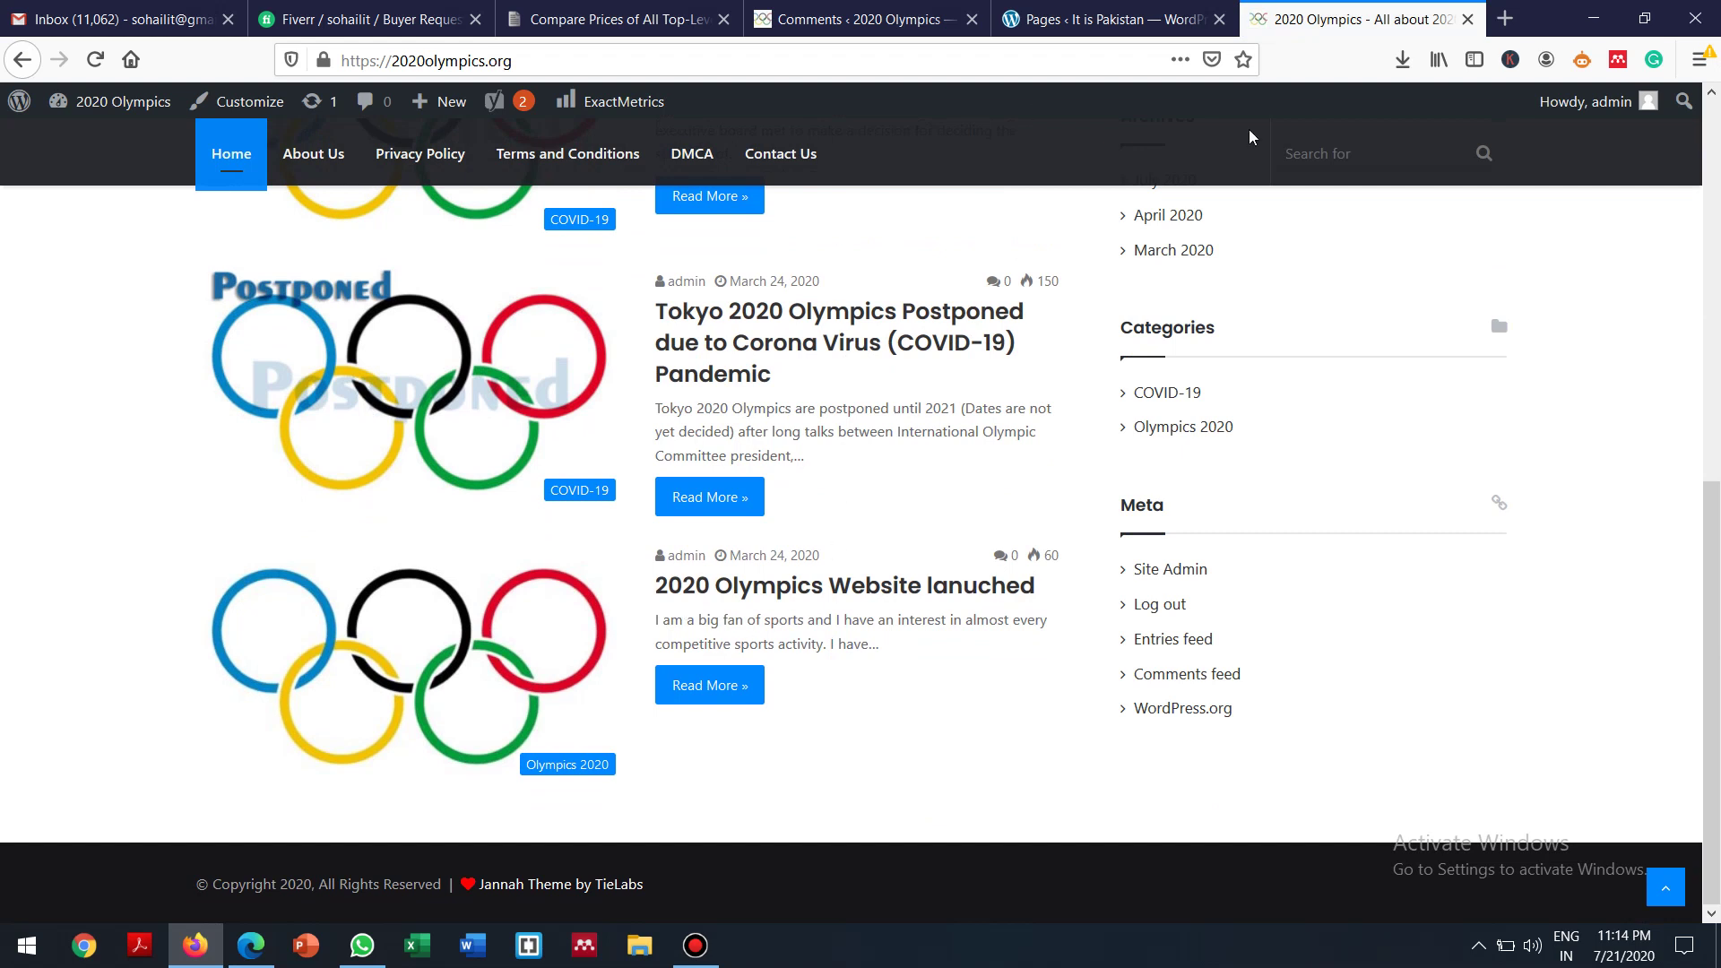
pyautogui.click(251, 946)
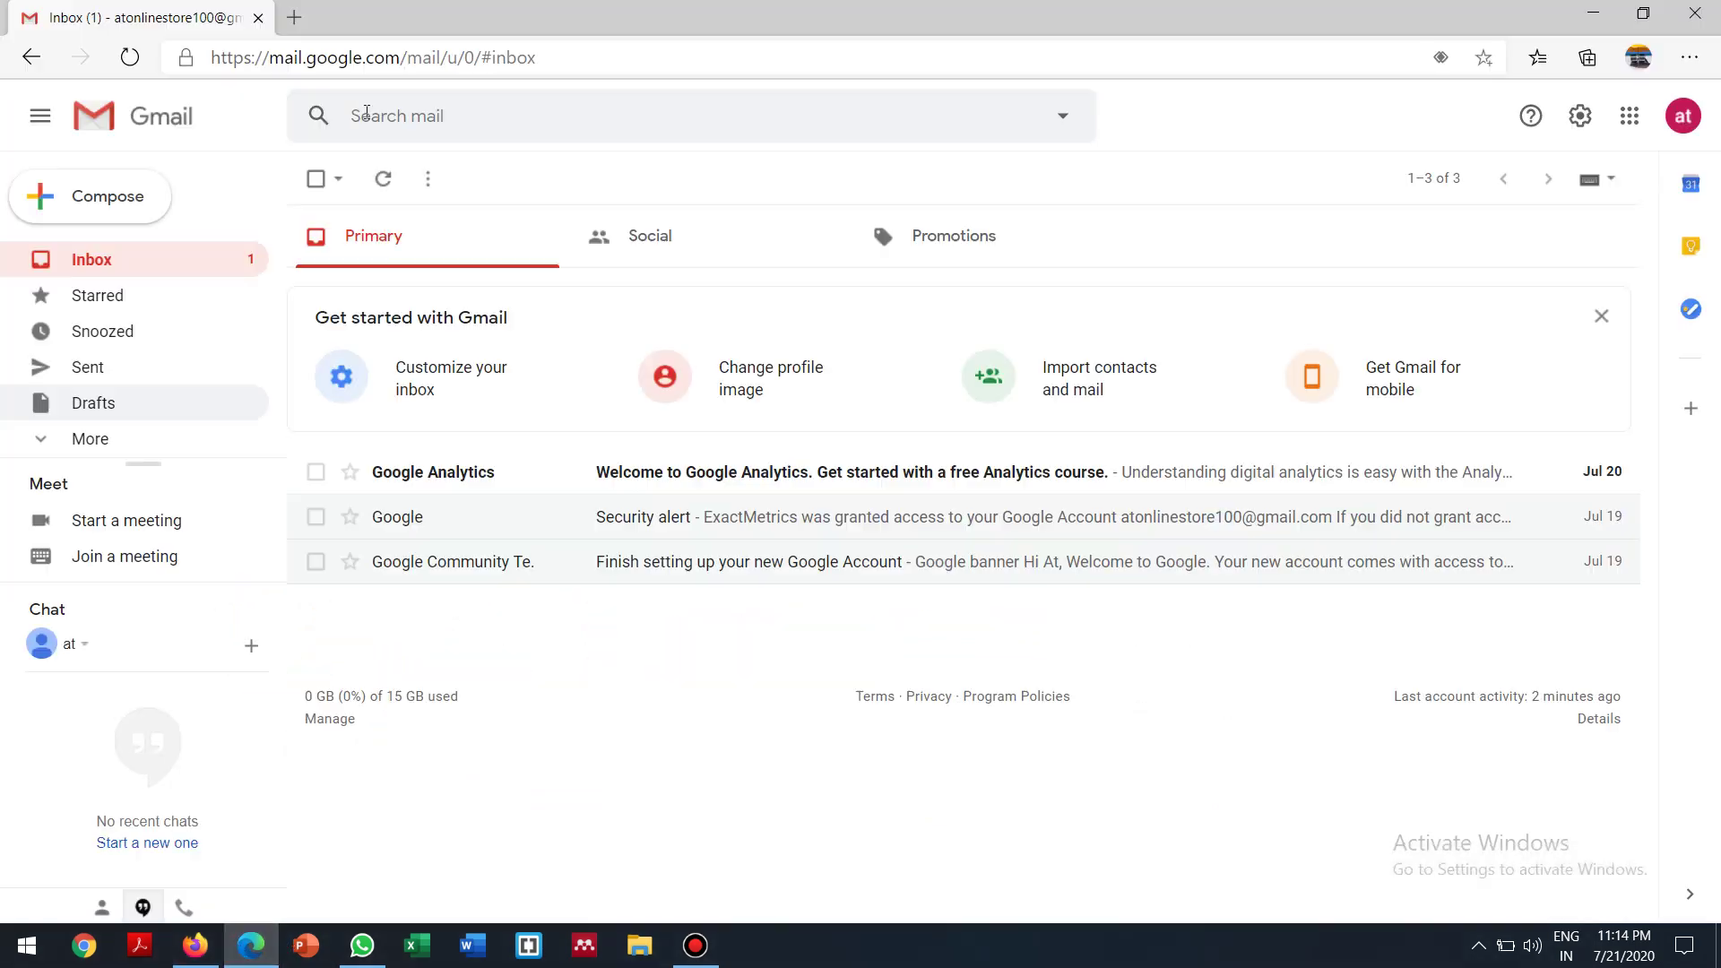
# Load 2020olympics.org in a new Edge tab, correcting the mistyped address first.
pyautogui.click(293, 17)
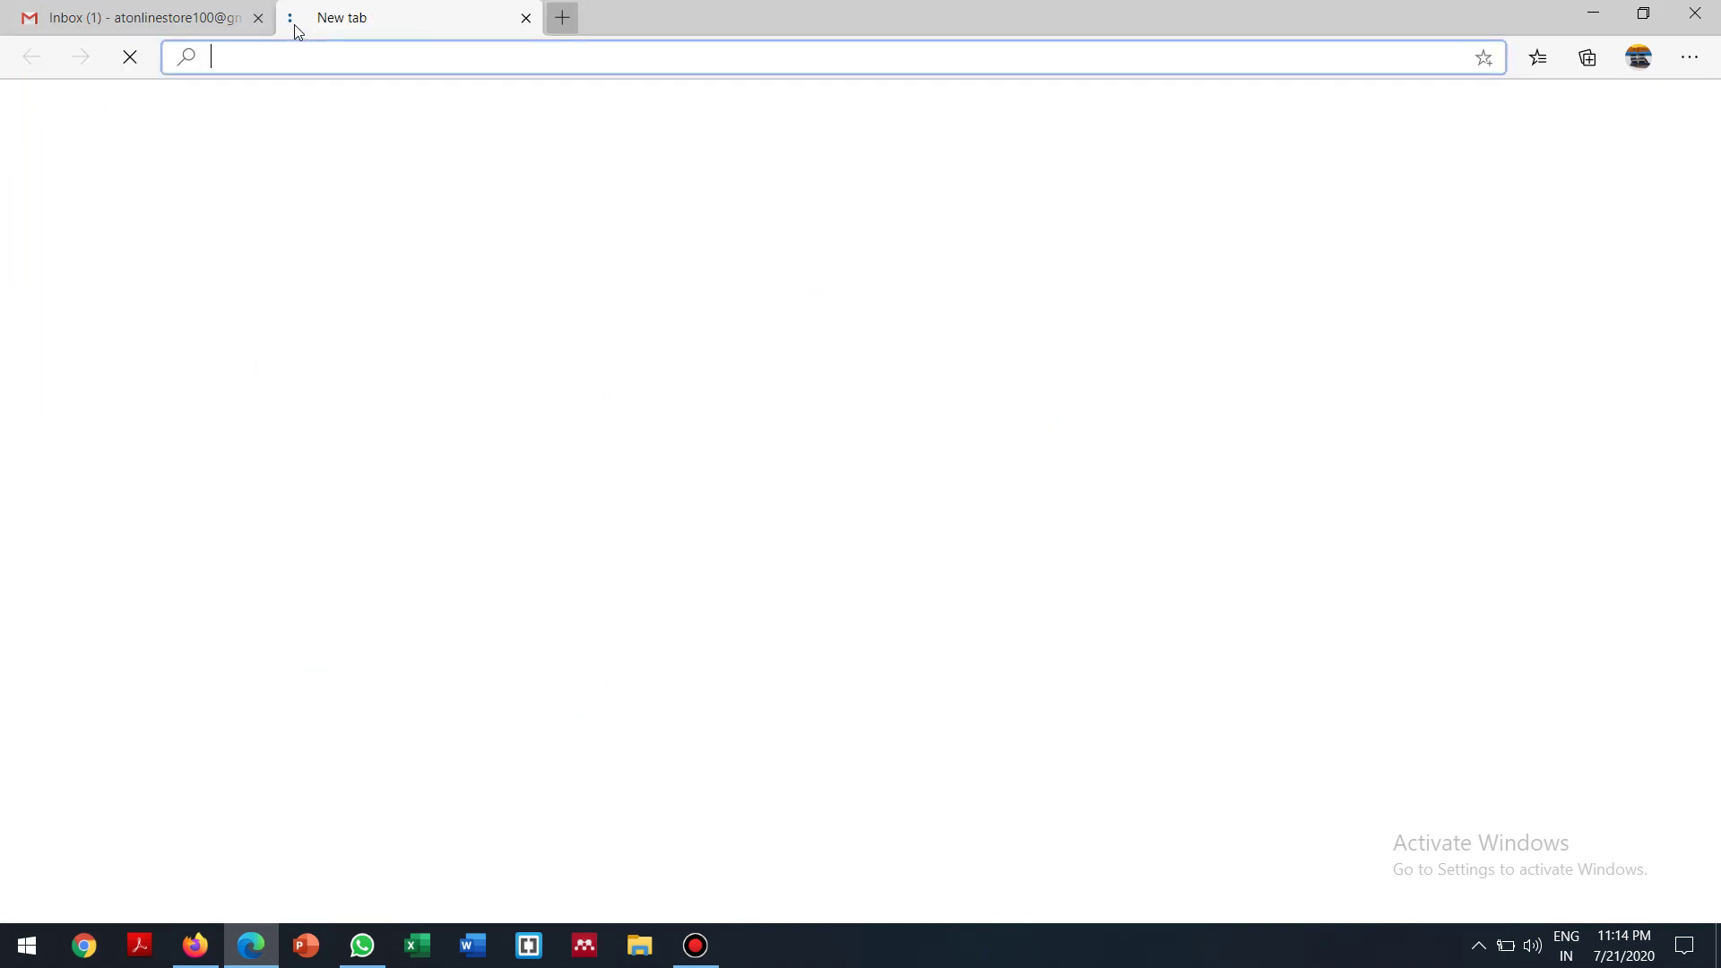
pyautogui.write('202')
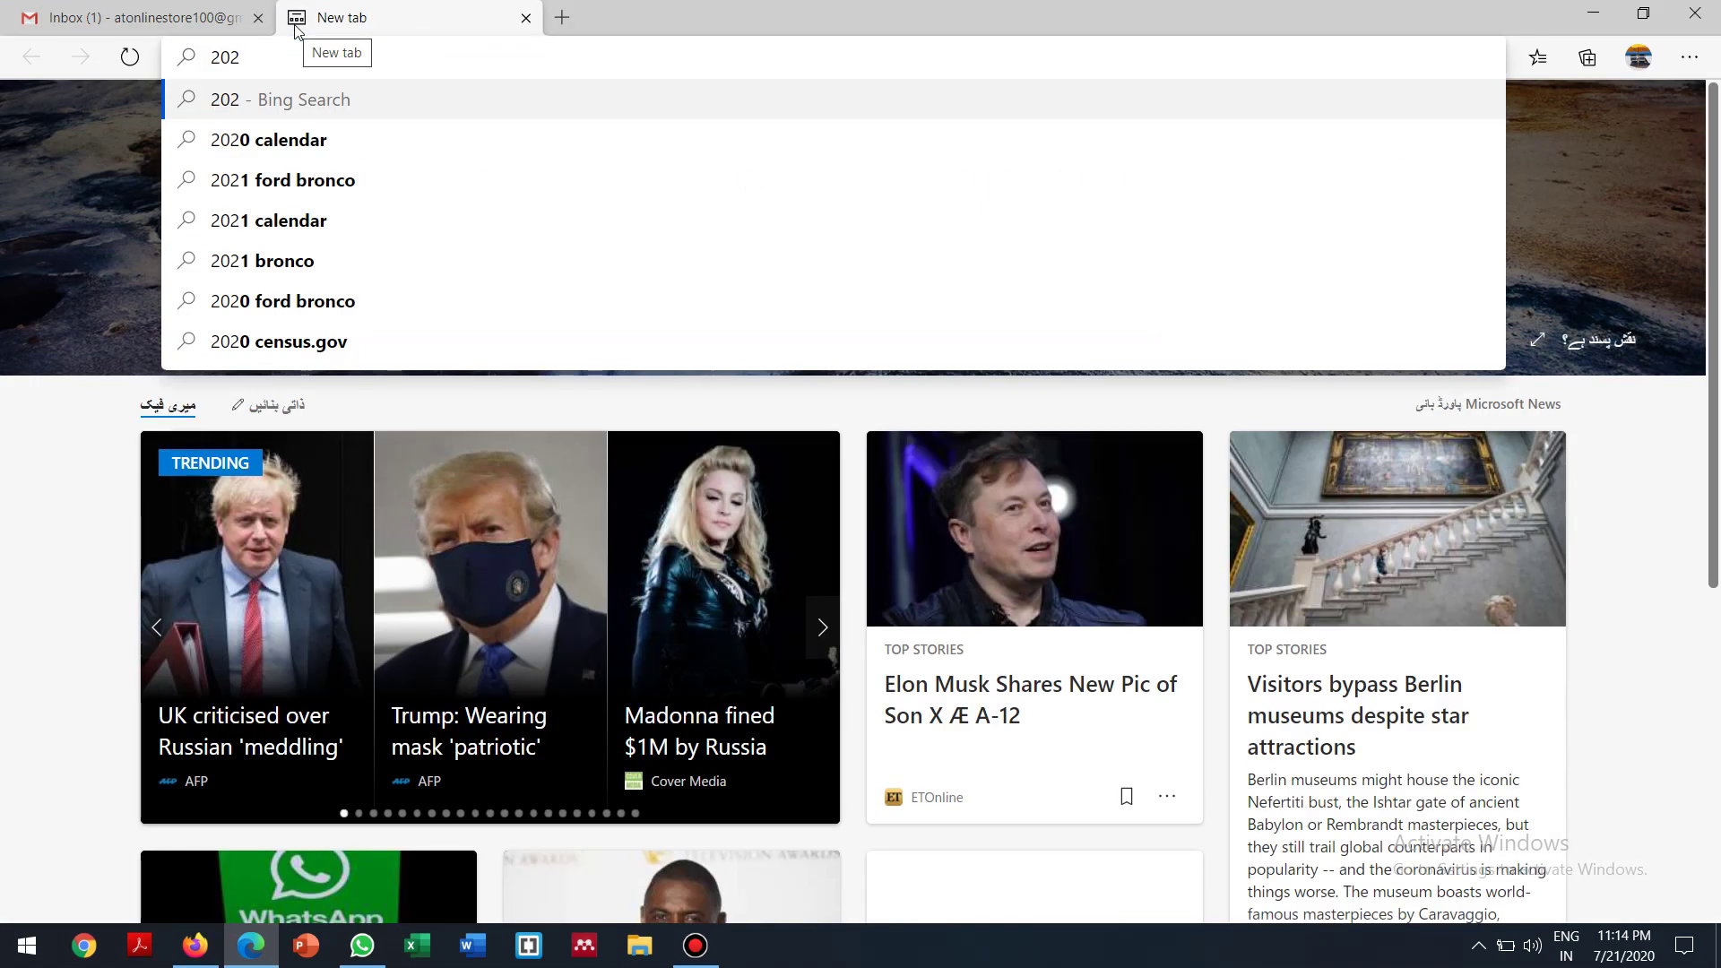
pyautogui.write('0ob')
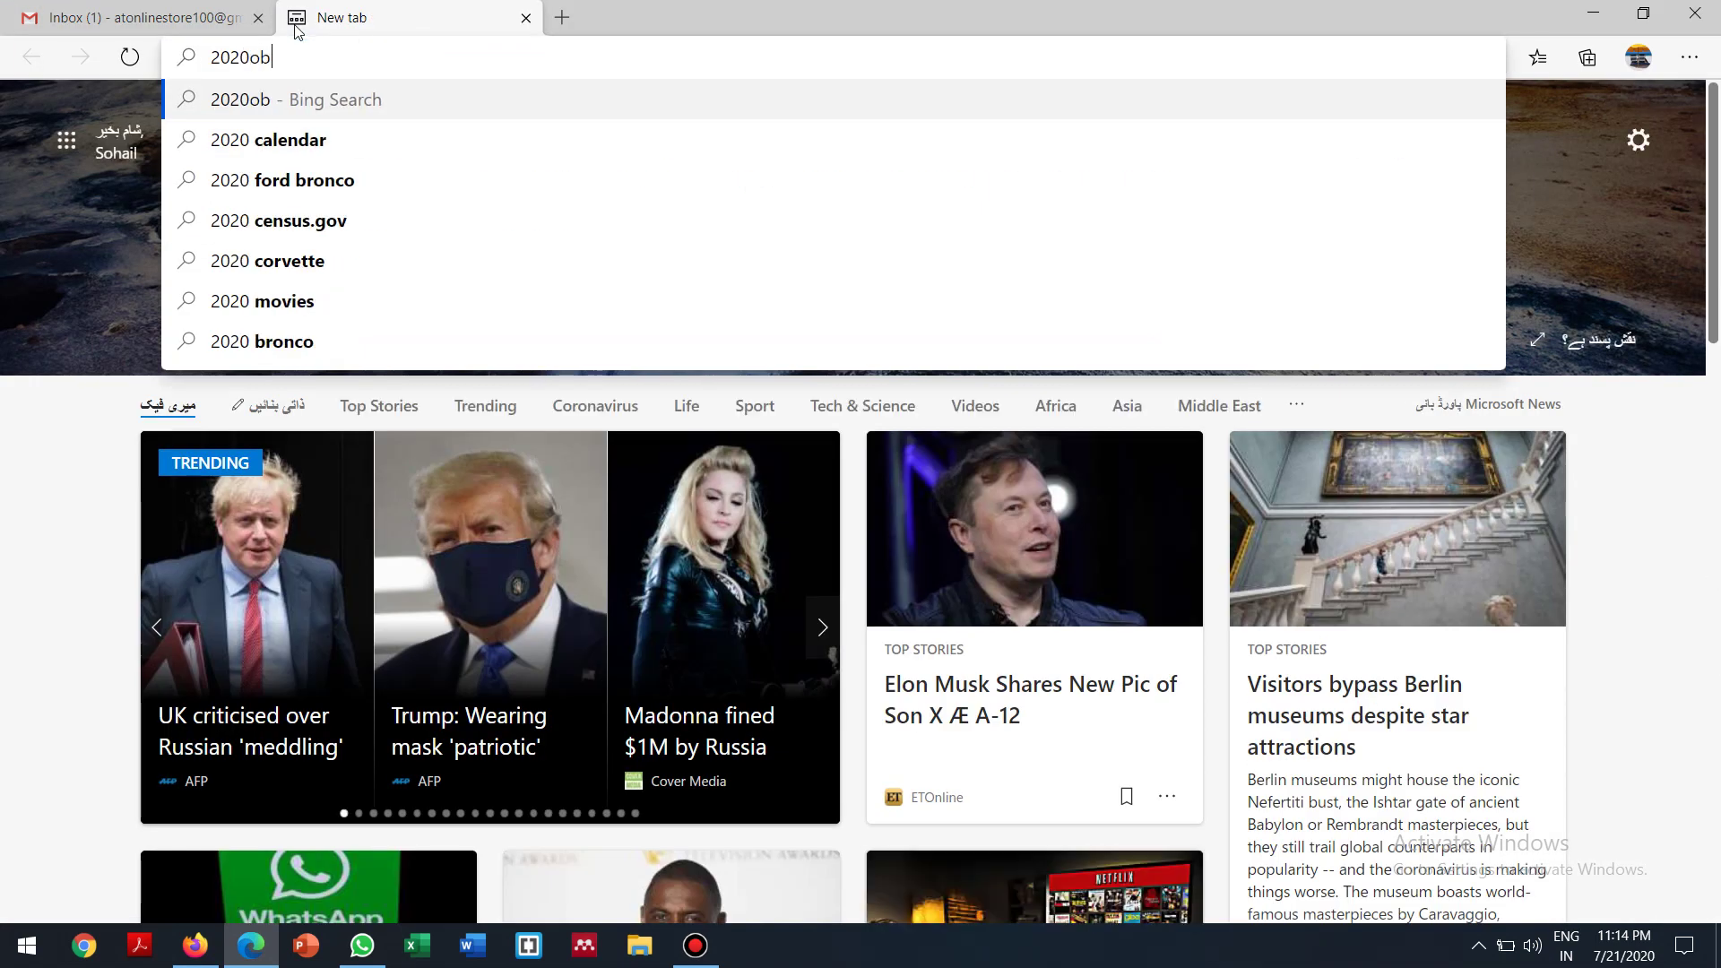
pyautogui.press('BackSpace')
pyautogui.write('ly')
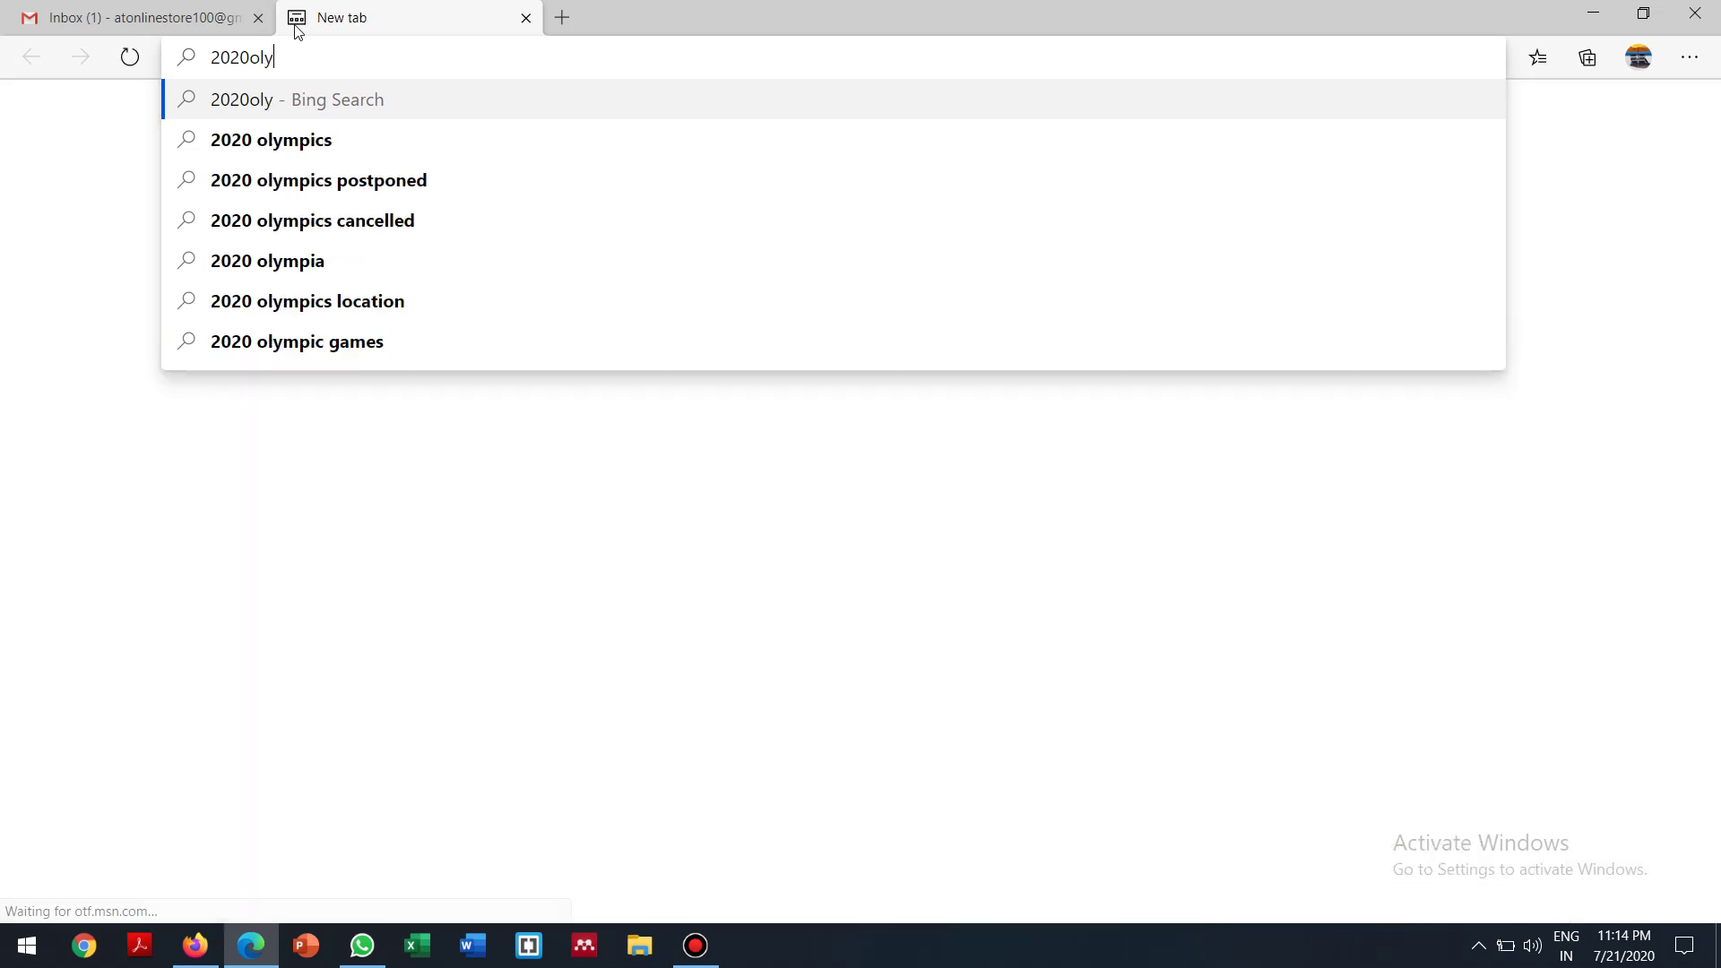
pyautogui.press('Down')
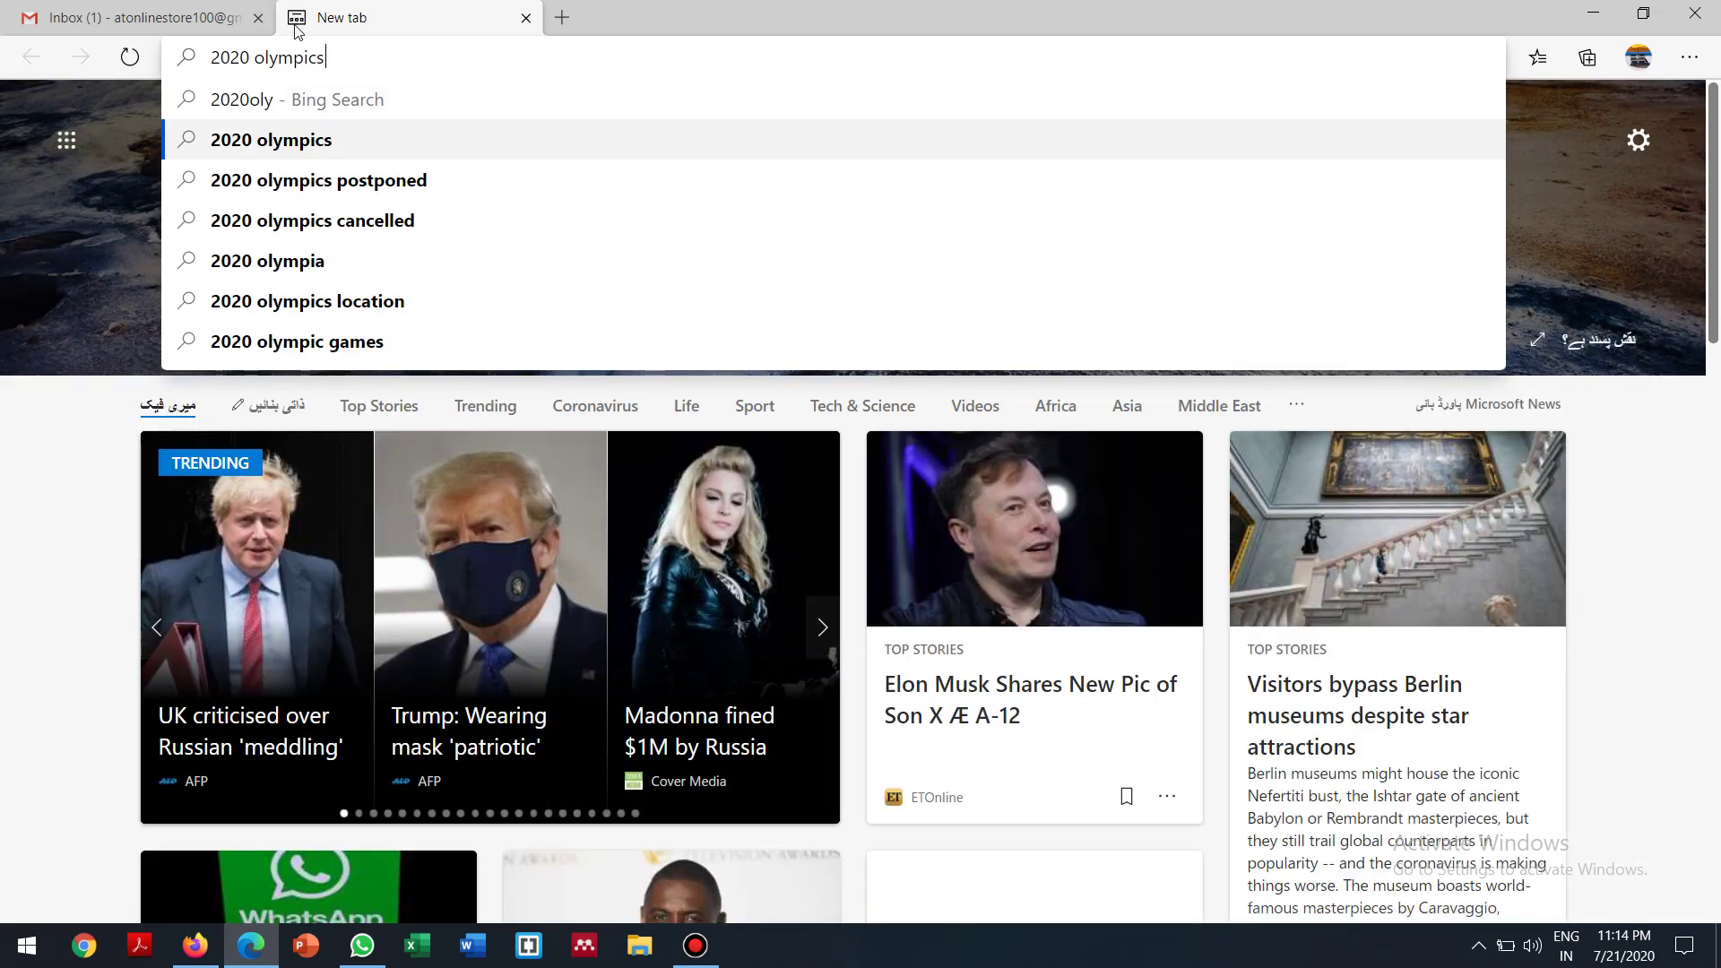
pyautogui.write('.org')
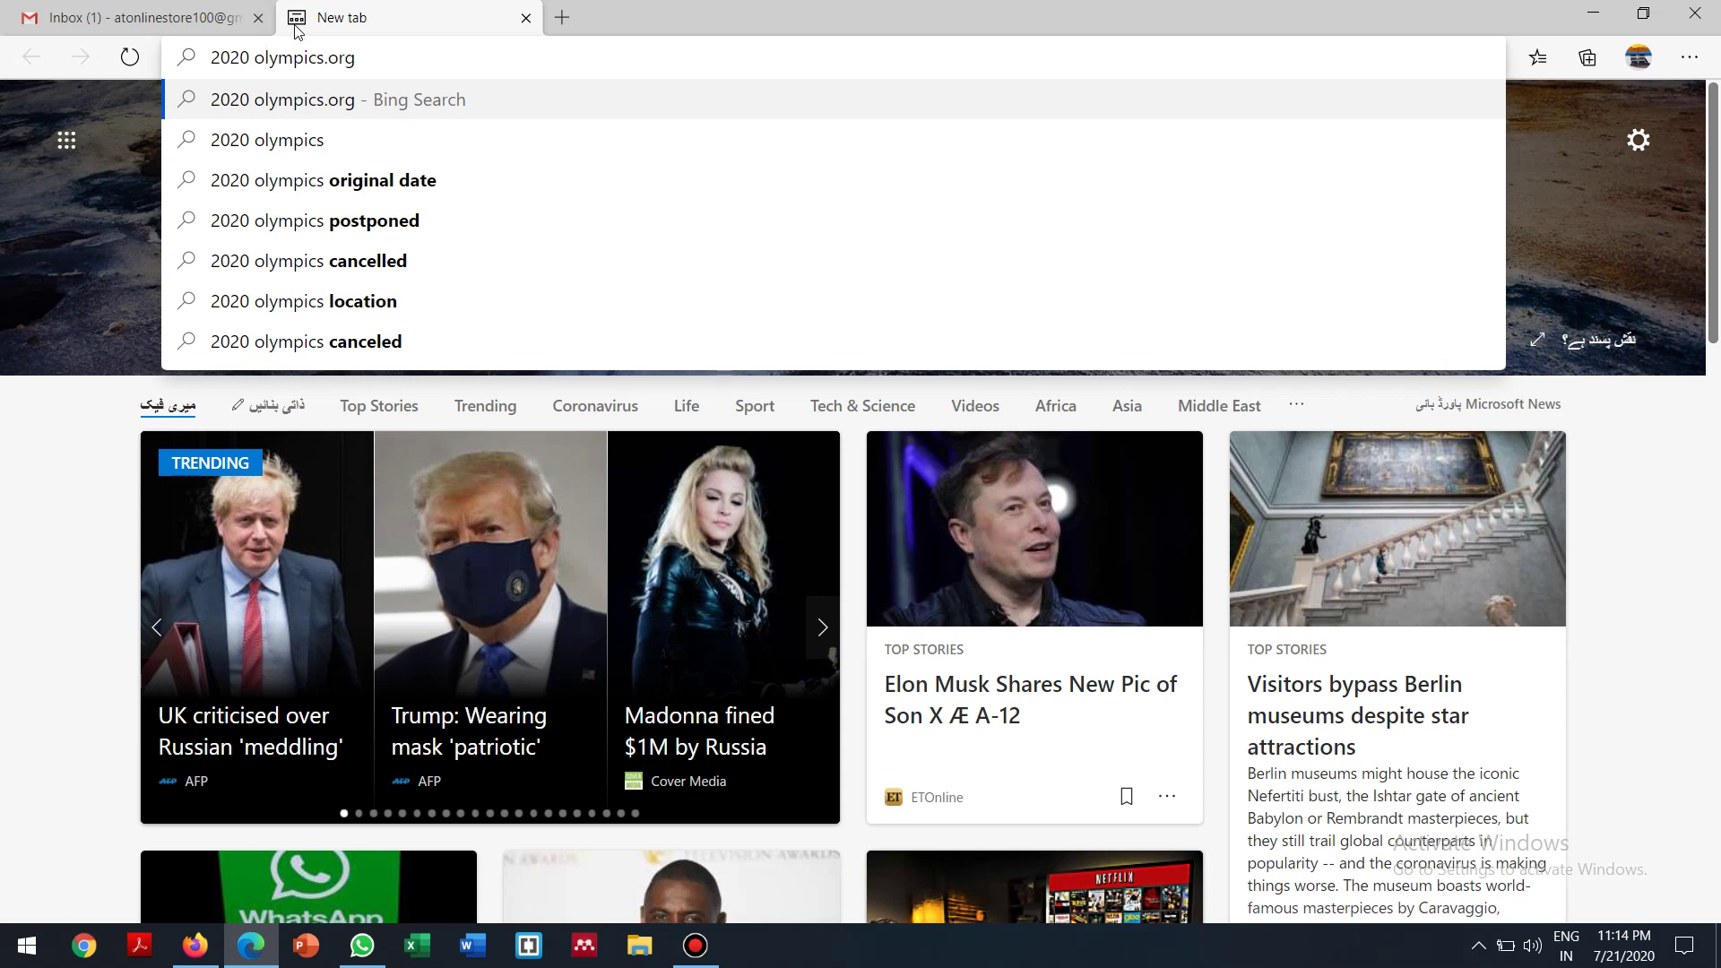
pyautogui.hotkey('ctrl', 'Left')
pyautogui.hotkey('ctrl', 'Left')
pyautogui.hotkey('ctrl', 'Left')
pyautogui.press('BackSpace')
pyautogui.press('Return')
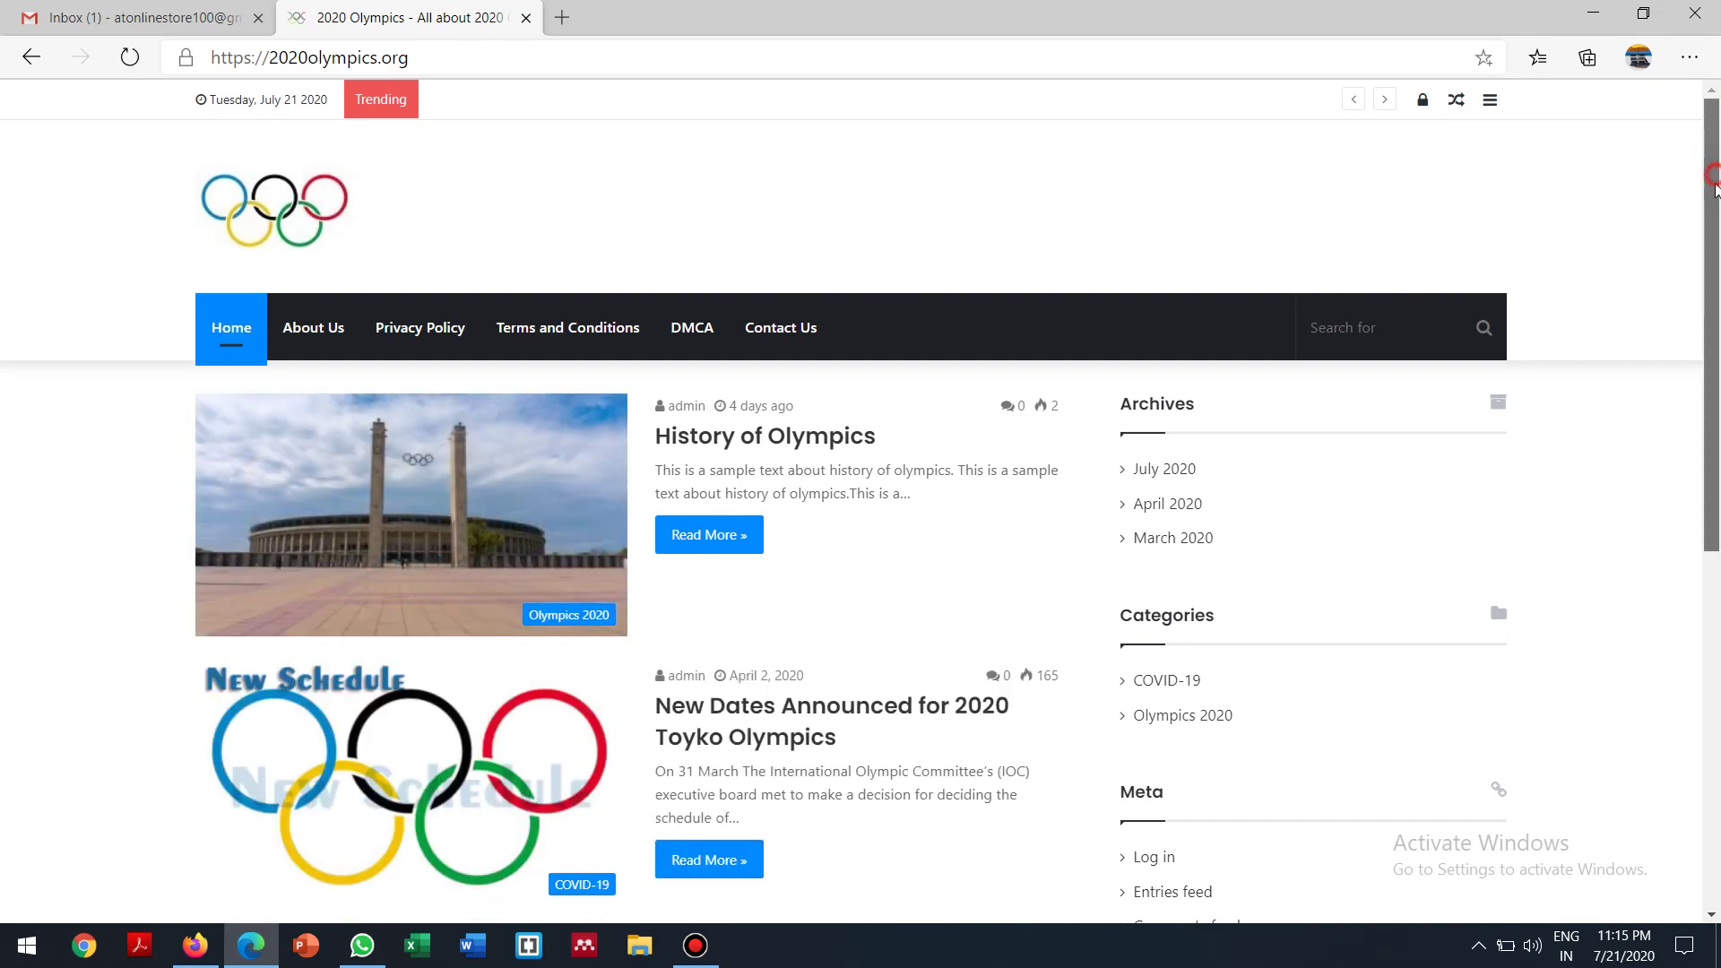
# Open the 'New Dates Announced for 2020 Toyko Olympics' post and scroll to its Leave a Reply box.
pyautogui.scroll(-5, 986, 320)
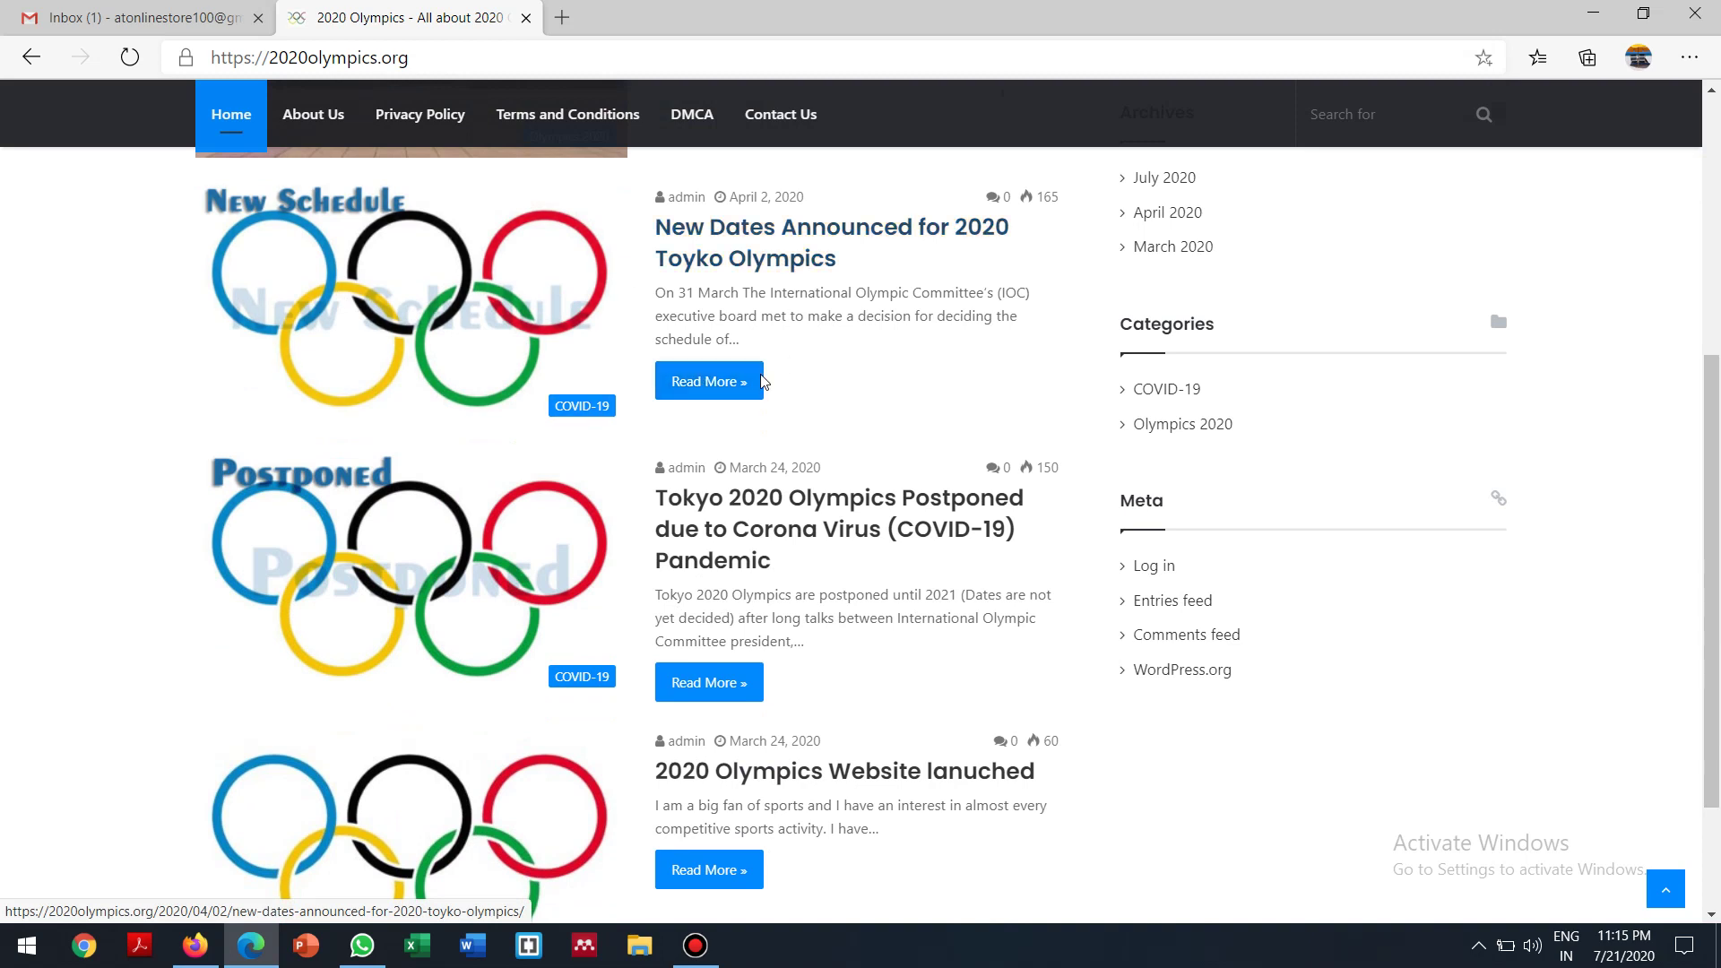
pyautogui.click(706, 375)
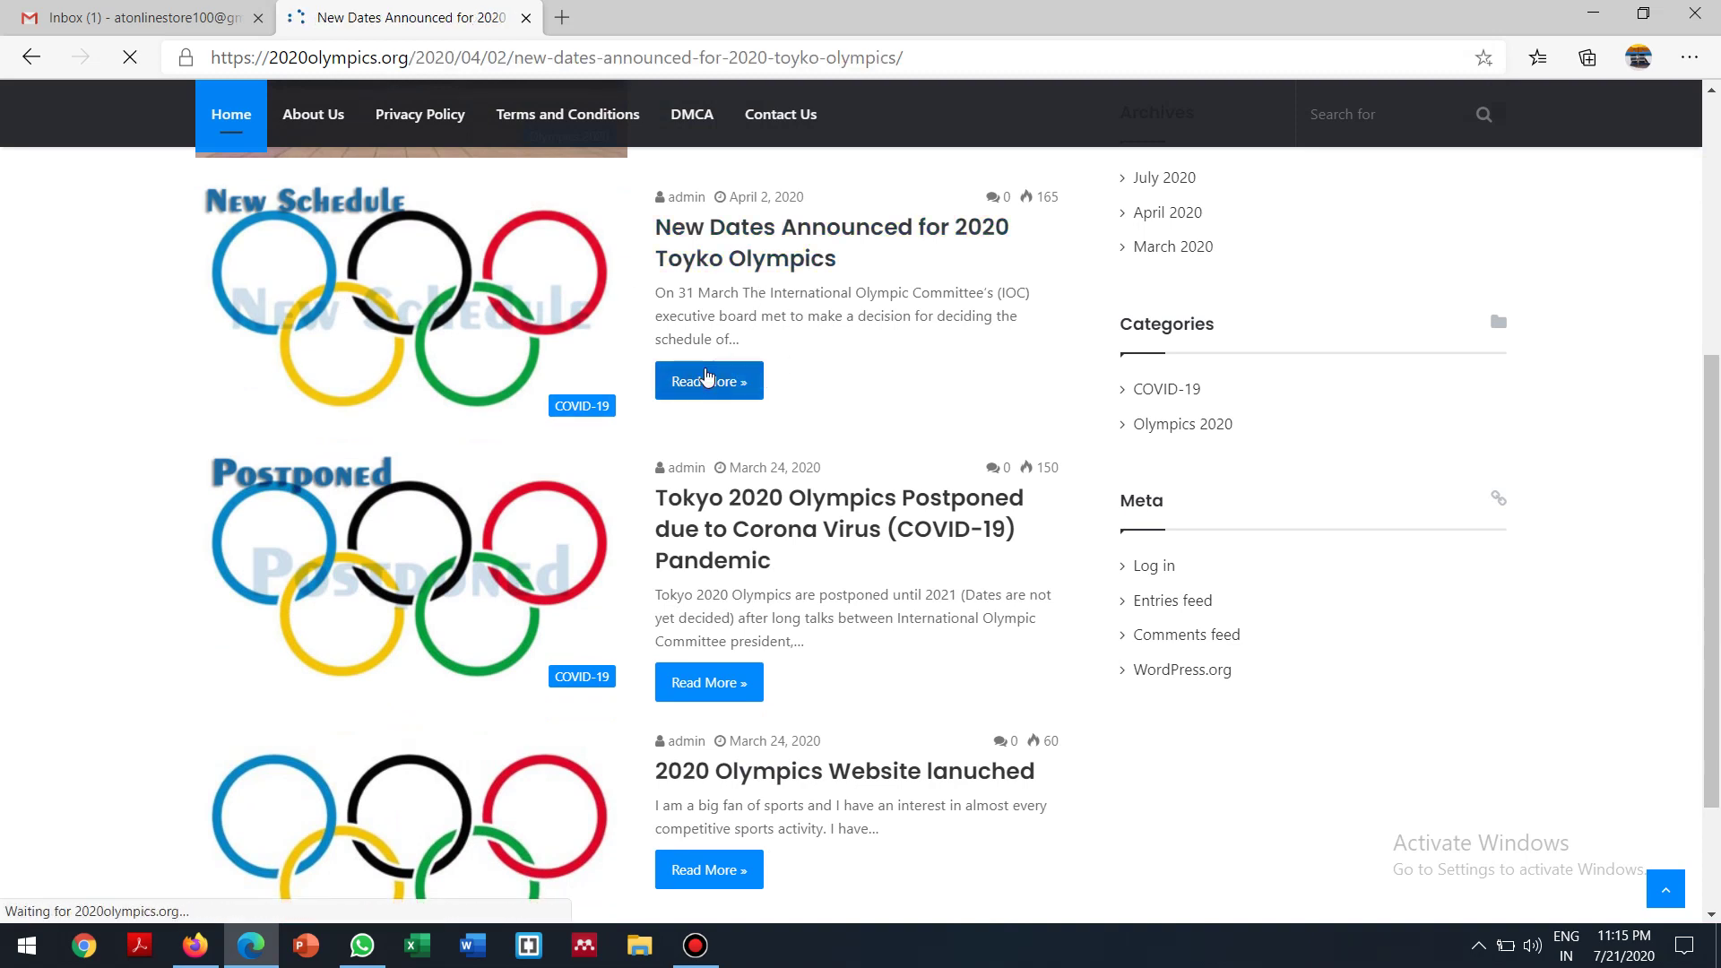
pyautogui.scroll(-3, 706, 377)
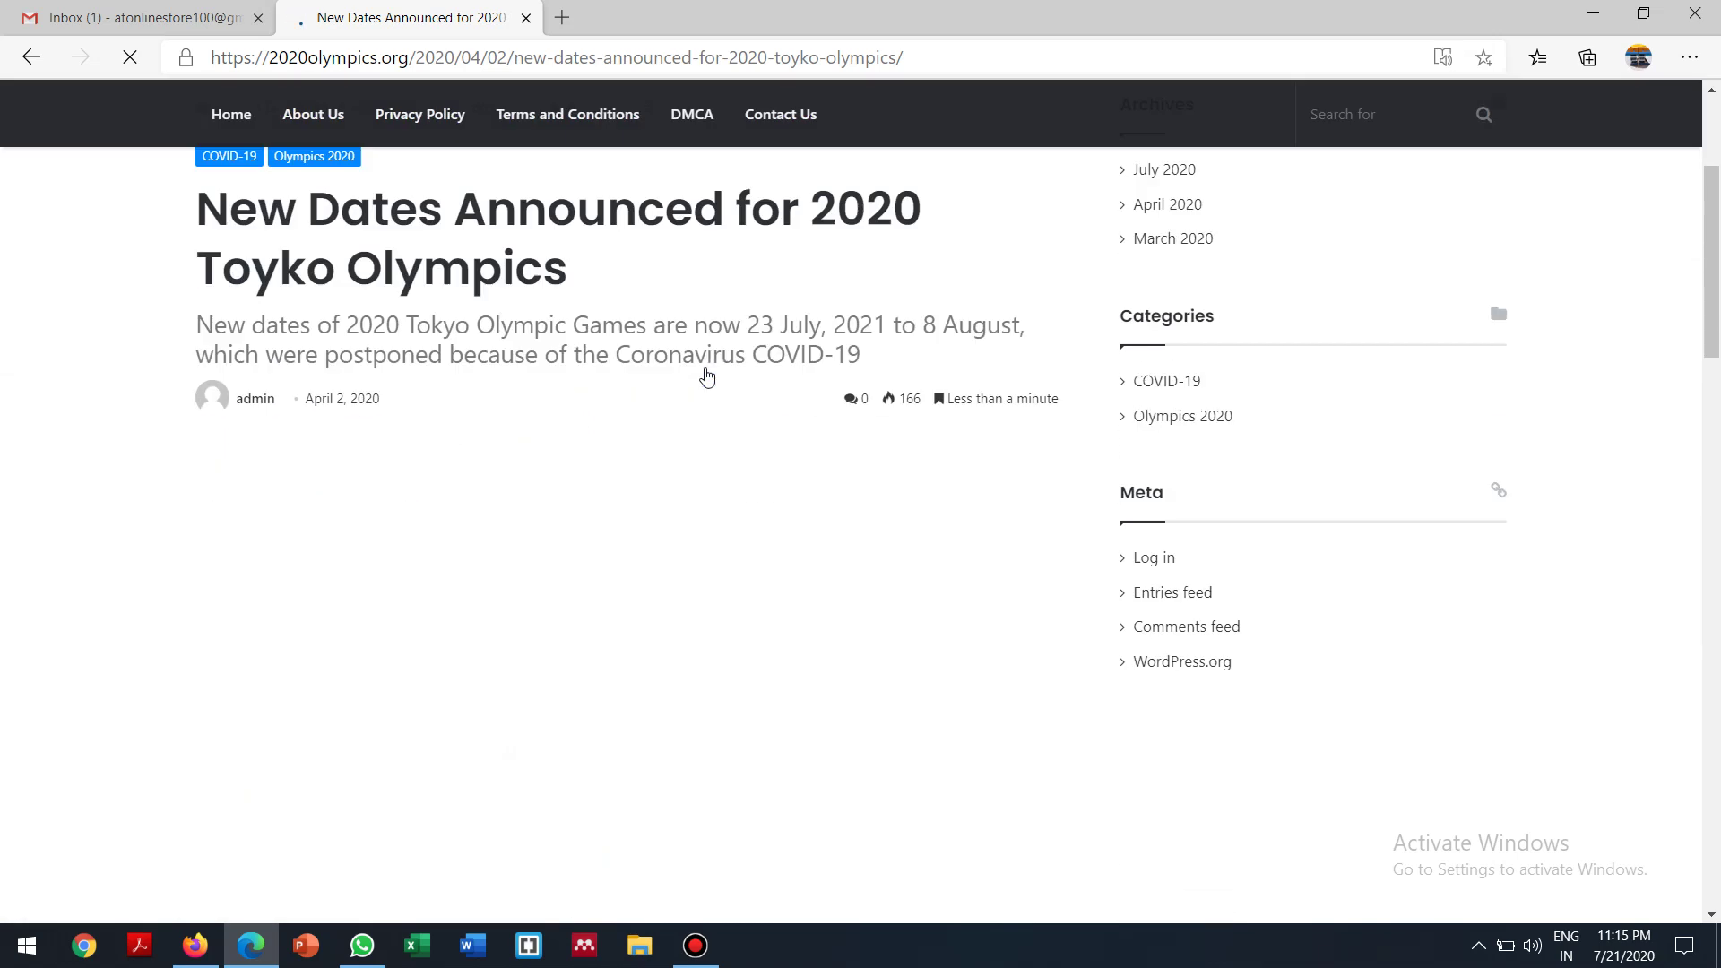
pyautogui.scroll(5, 707, 377)
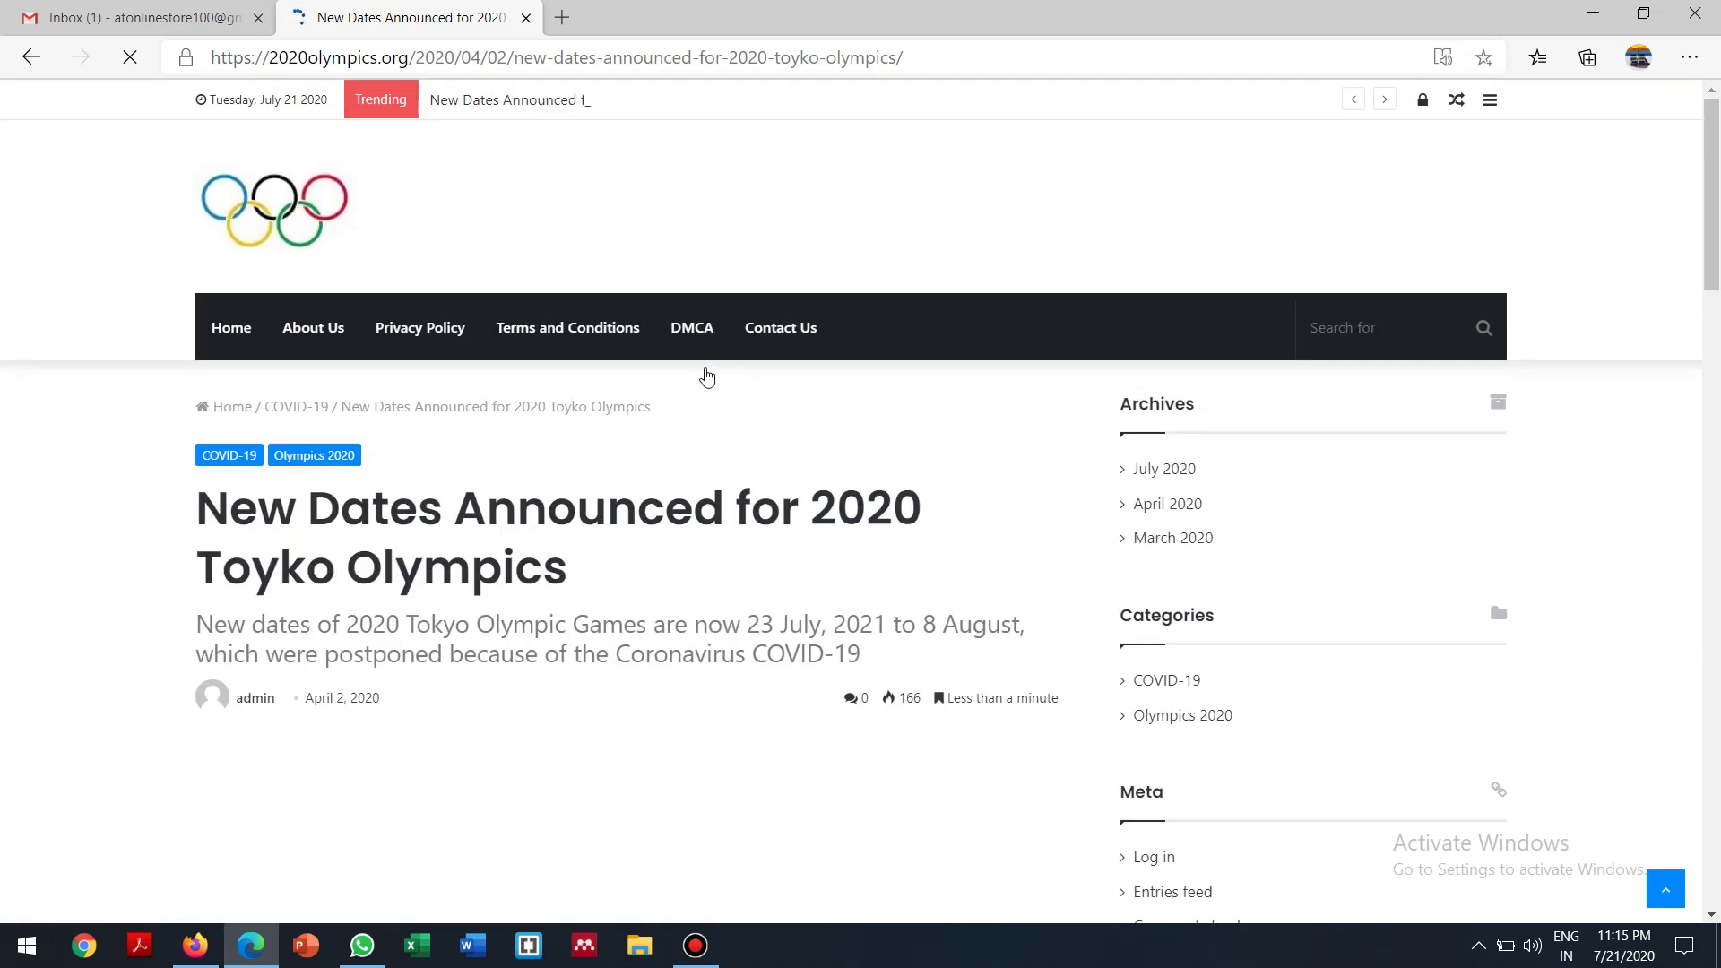
pyautogui.scroll(-10, 706, 377)
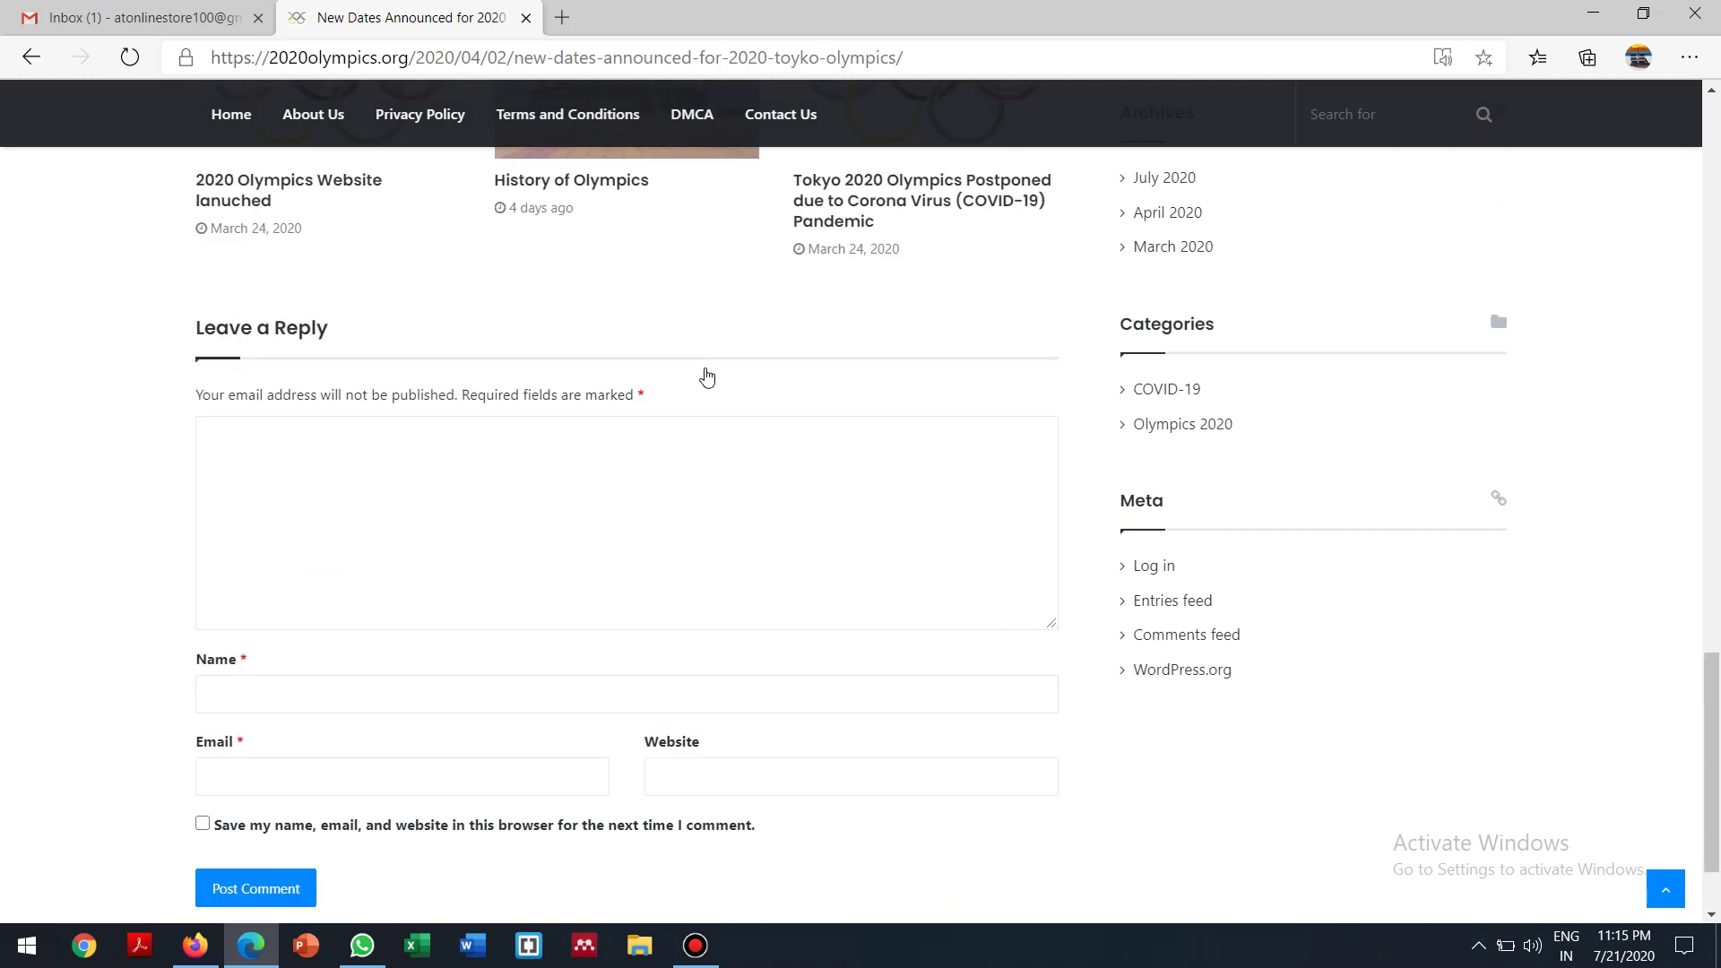
pyautogui.scroll(1, 707, 376)
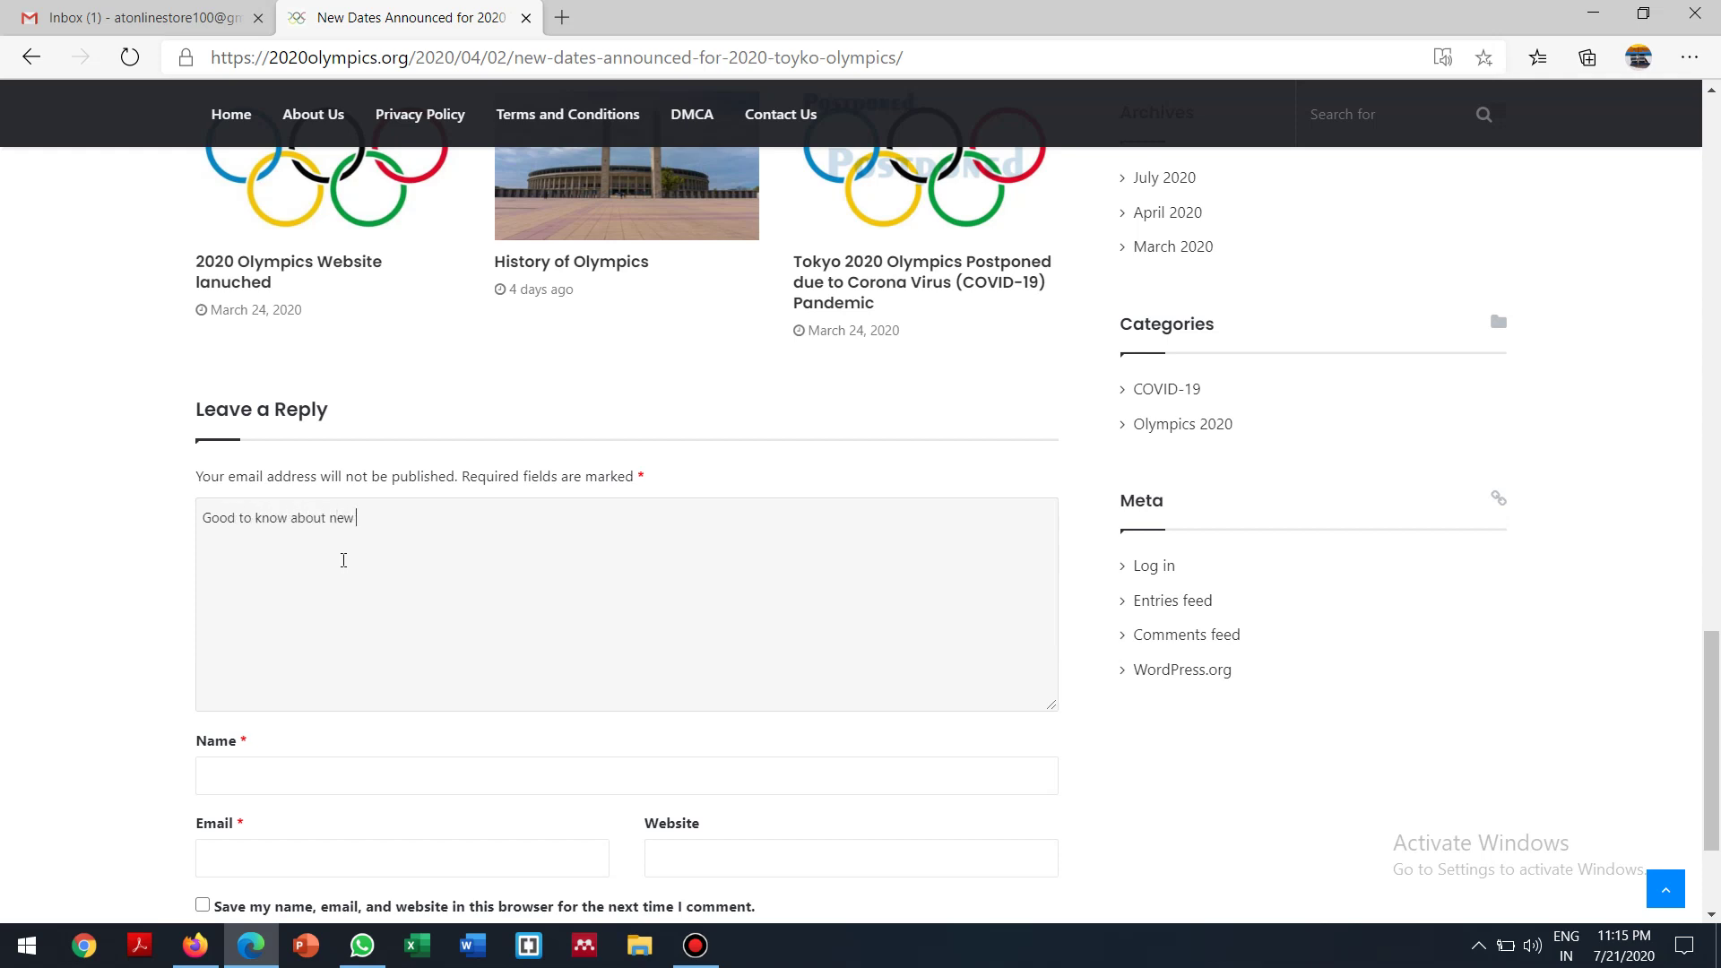
# Dismiss the Start menu and return the caret to the end of the comment 'Good to know about new dates'.
pyautogui.press('super')
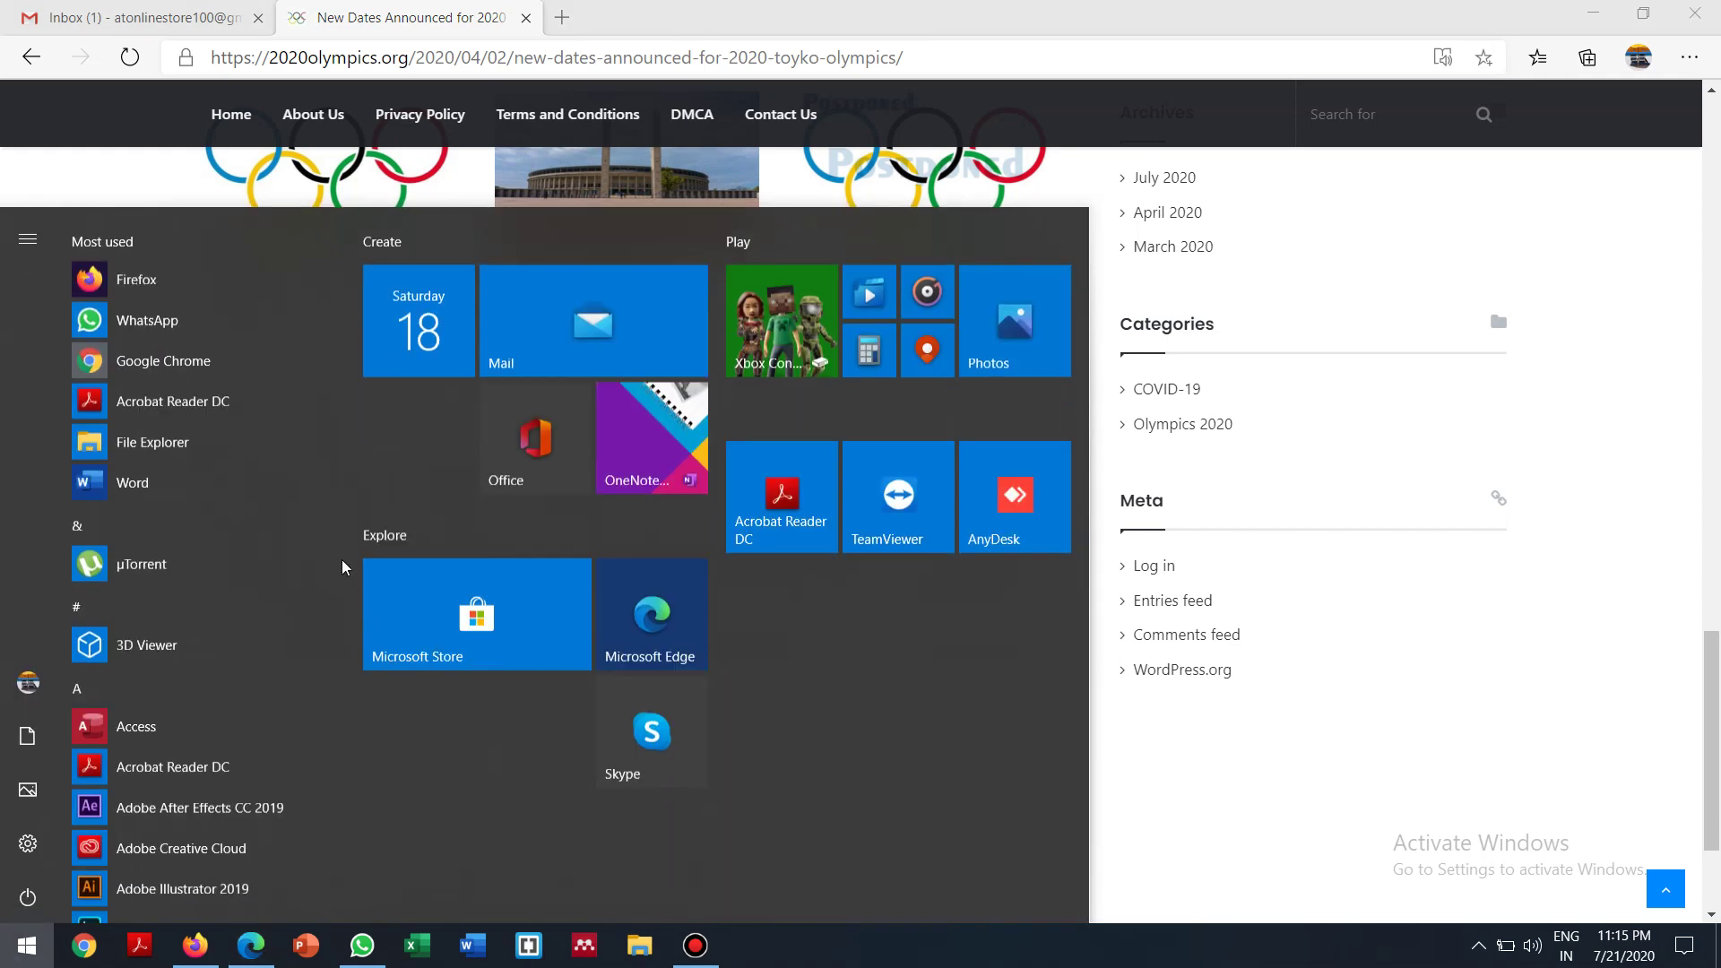
pyautogui.click(1326, 541)
pyautogui.click(433, 615)
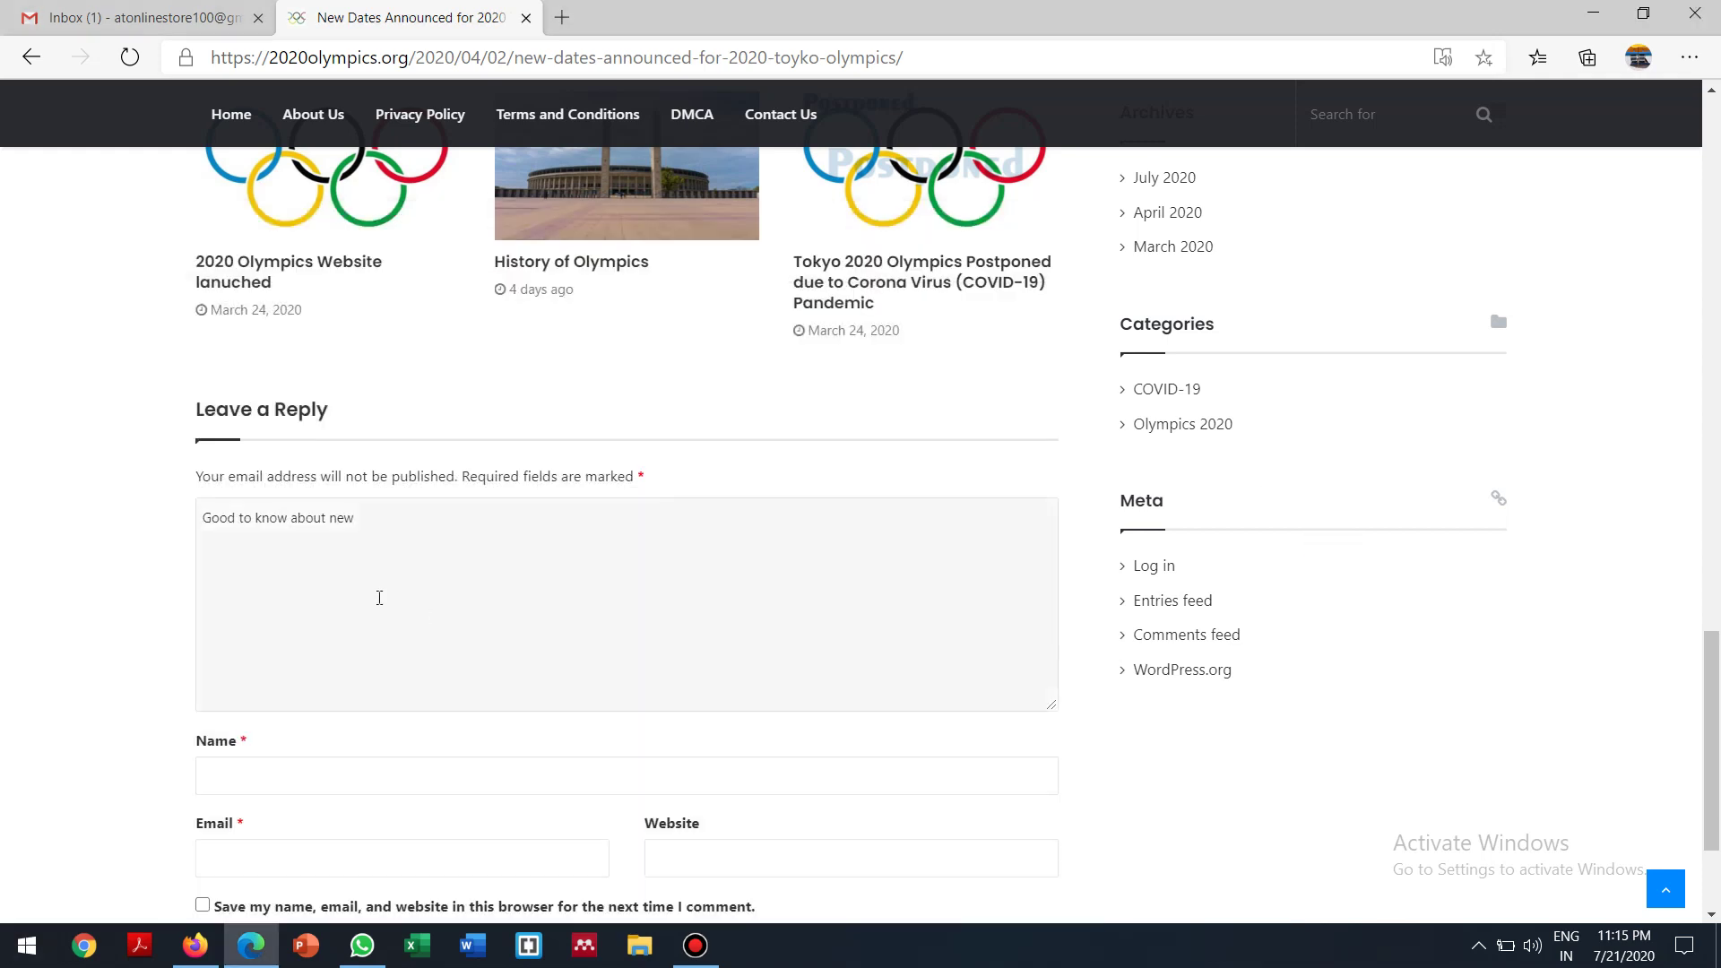
pyautogui.click(383, 514)
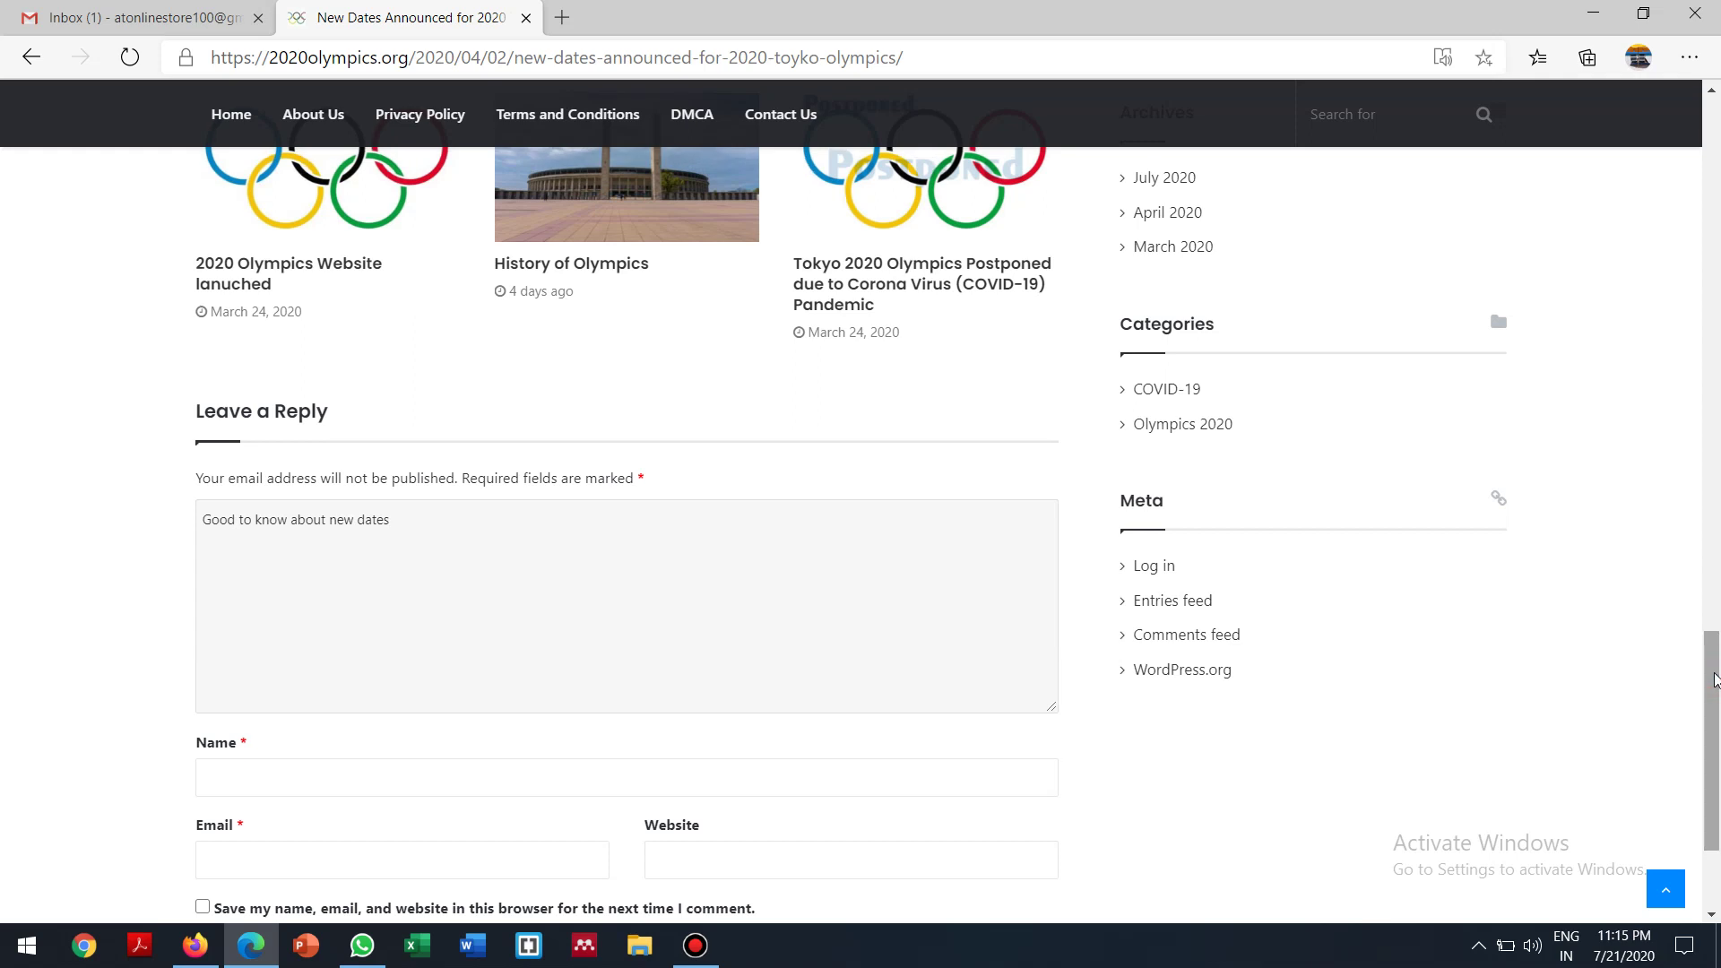
pyautogui.moveTo(1713, 680); pyautogui.dragTo(1555, 811)
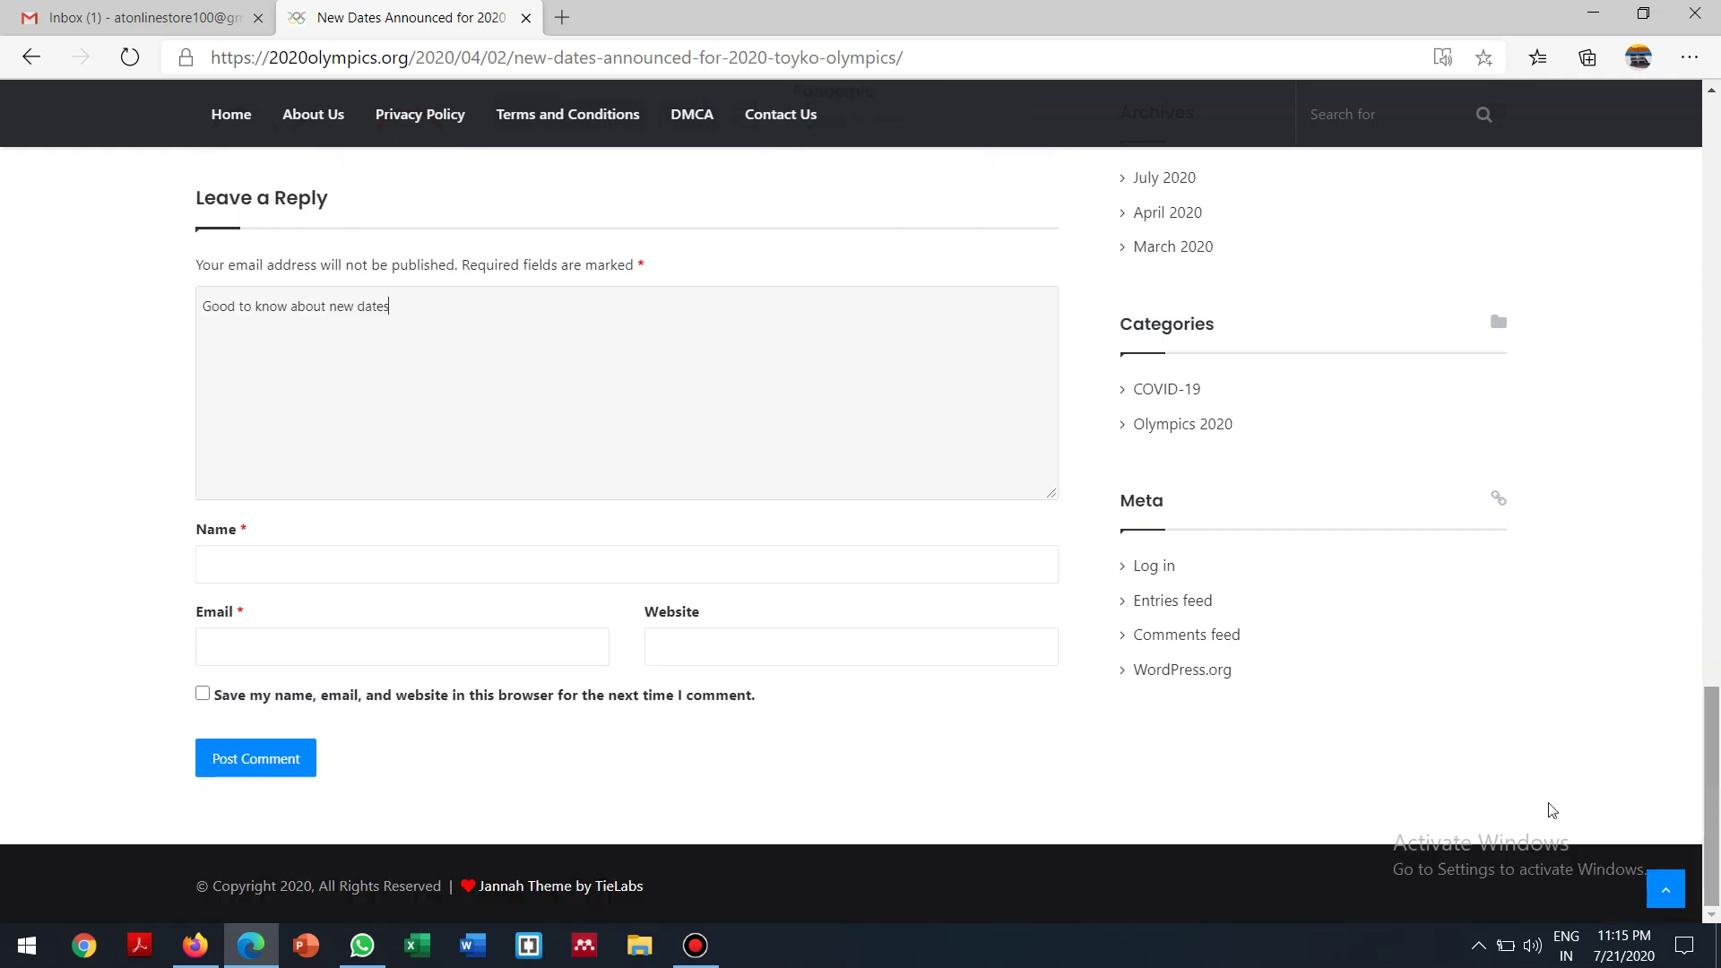
# Fill in the commenter's name and the saved e-mail address for the reply.
pyautogui.click(329, 567)
pyautogui.write('sohail')
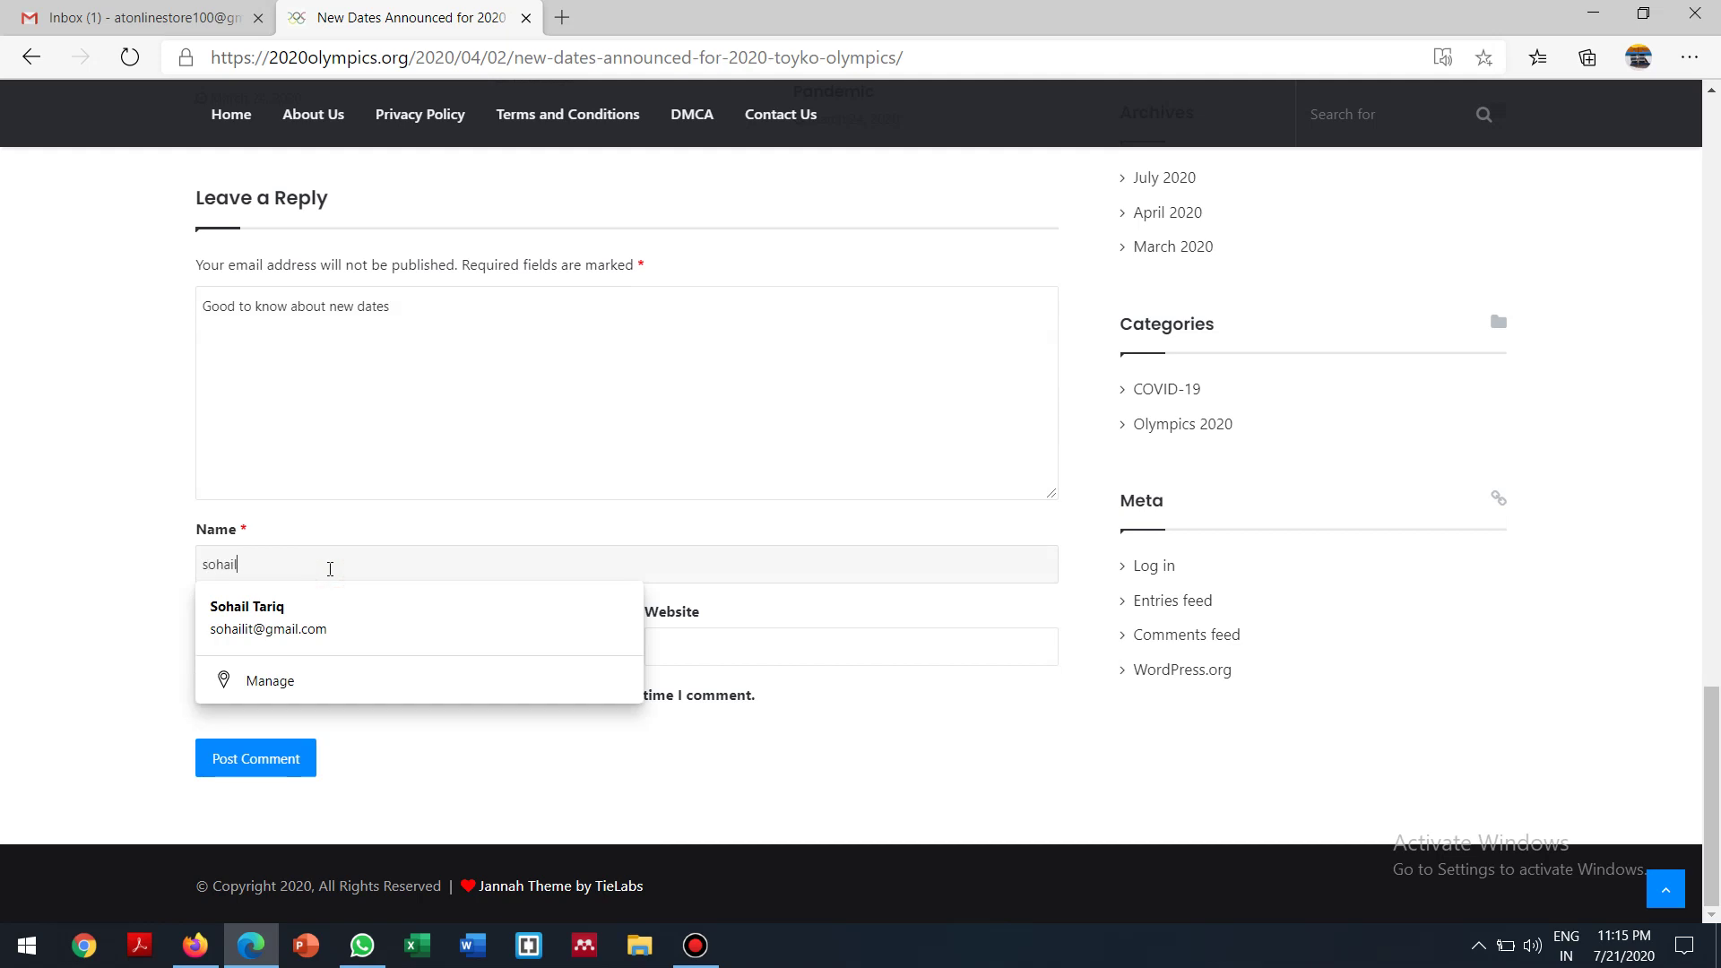
pyautogui.press('Escape')
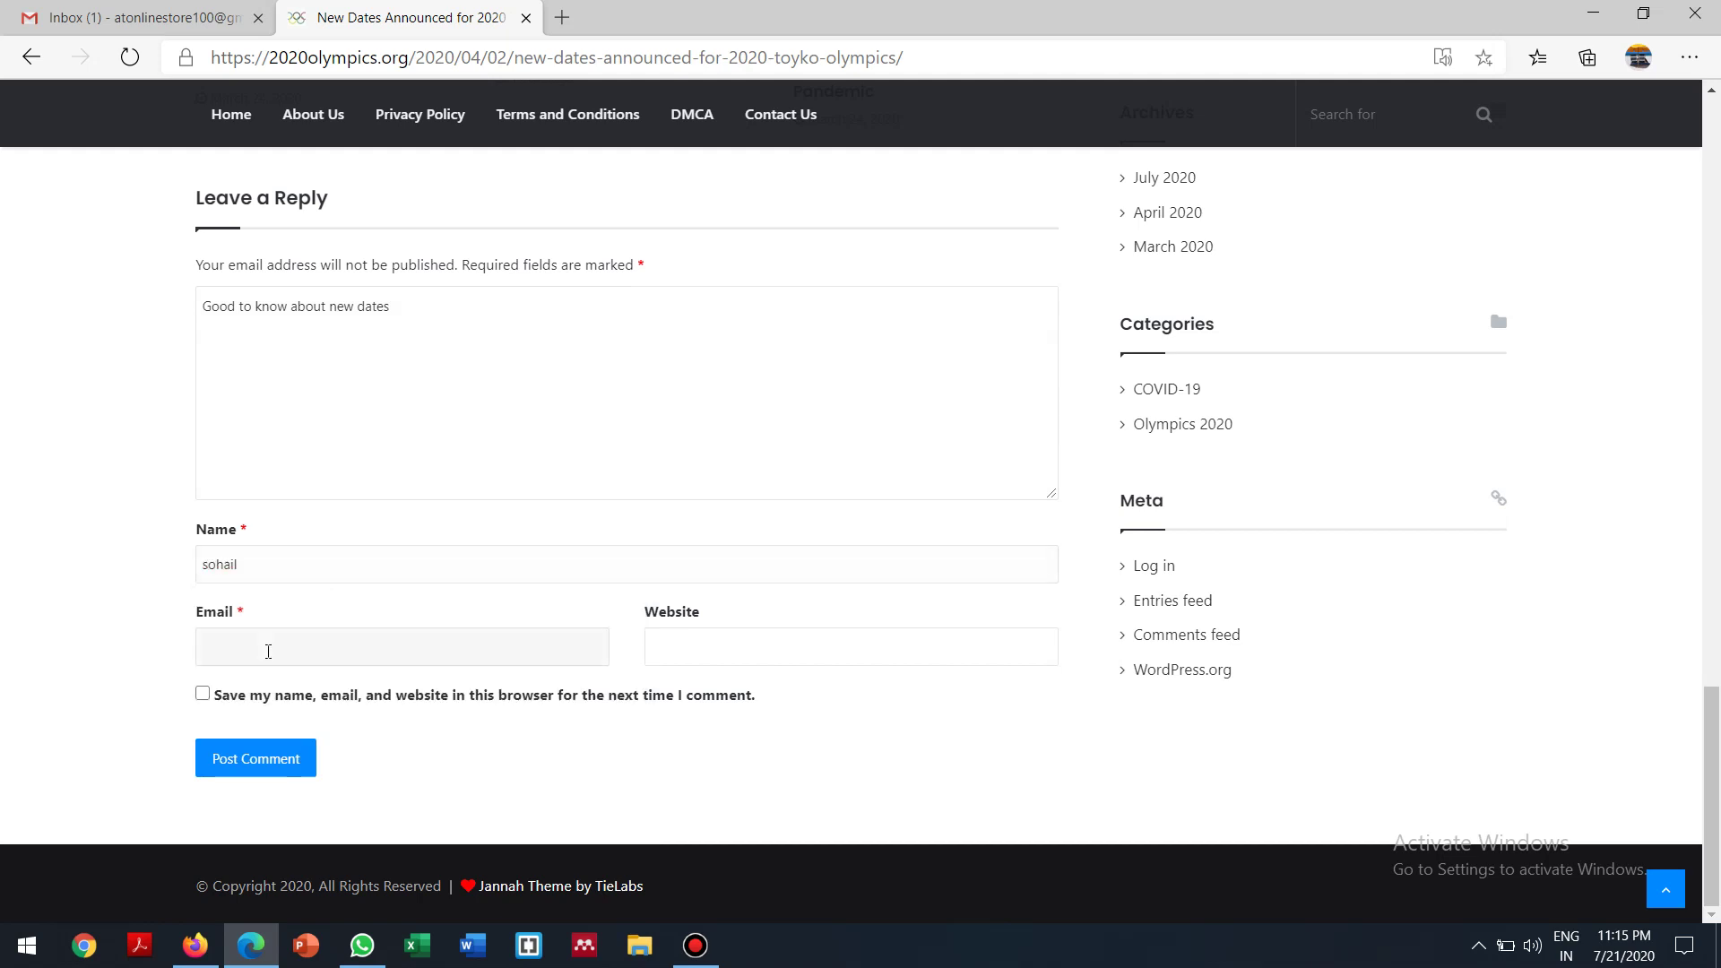
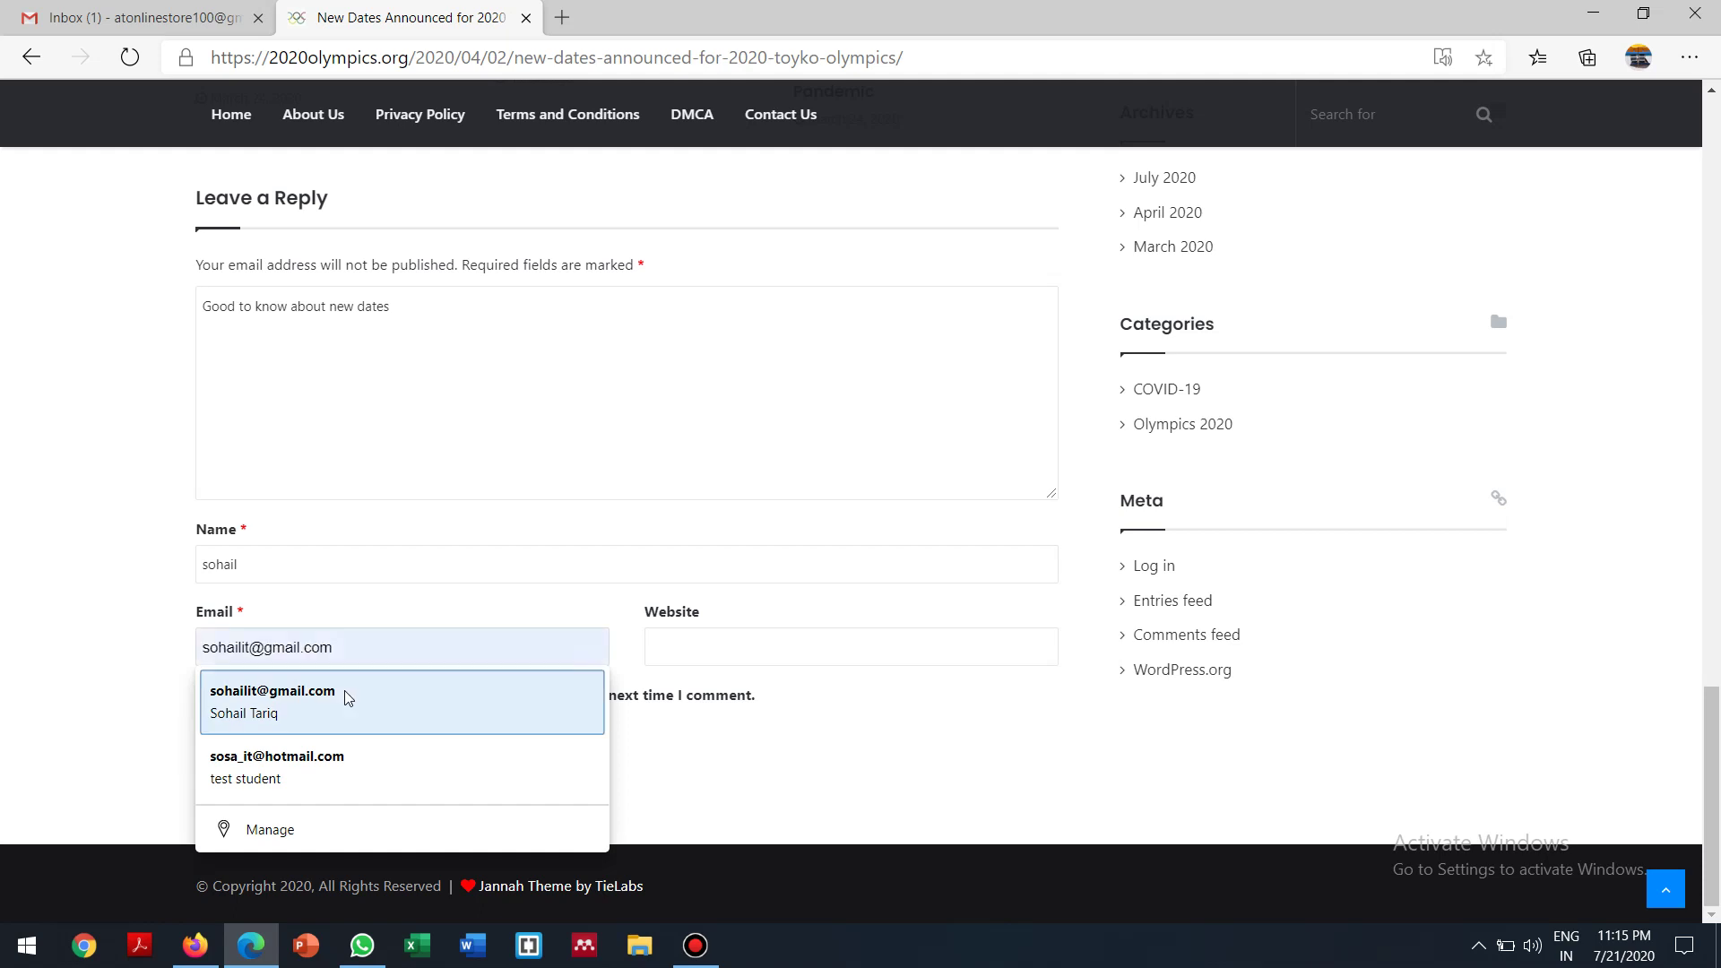
pyautogui.click(340, 696)
pyautogui.click(716, 656)
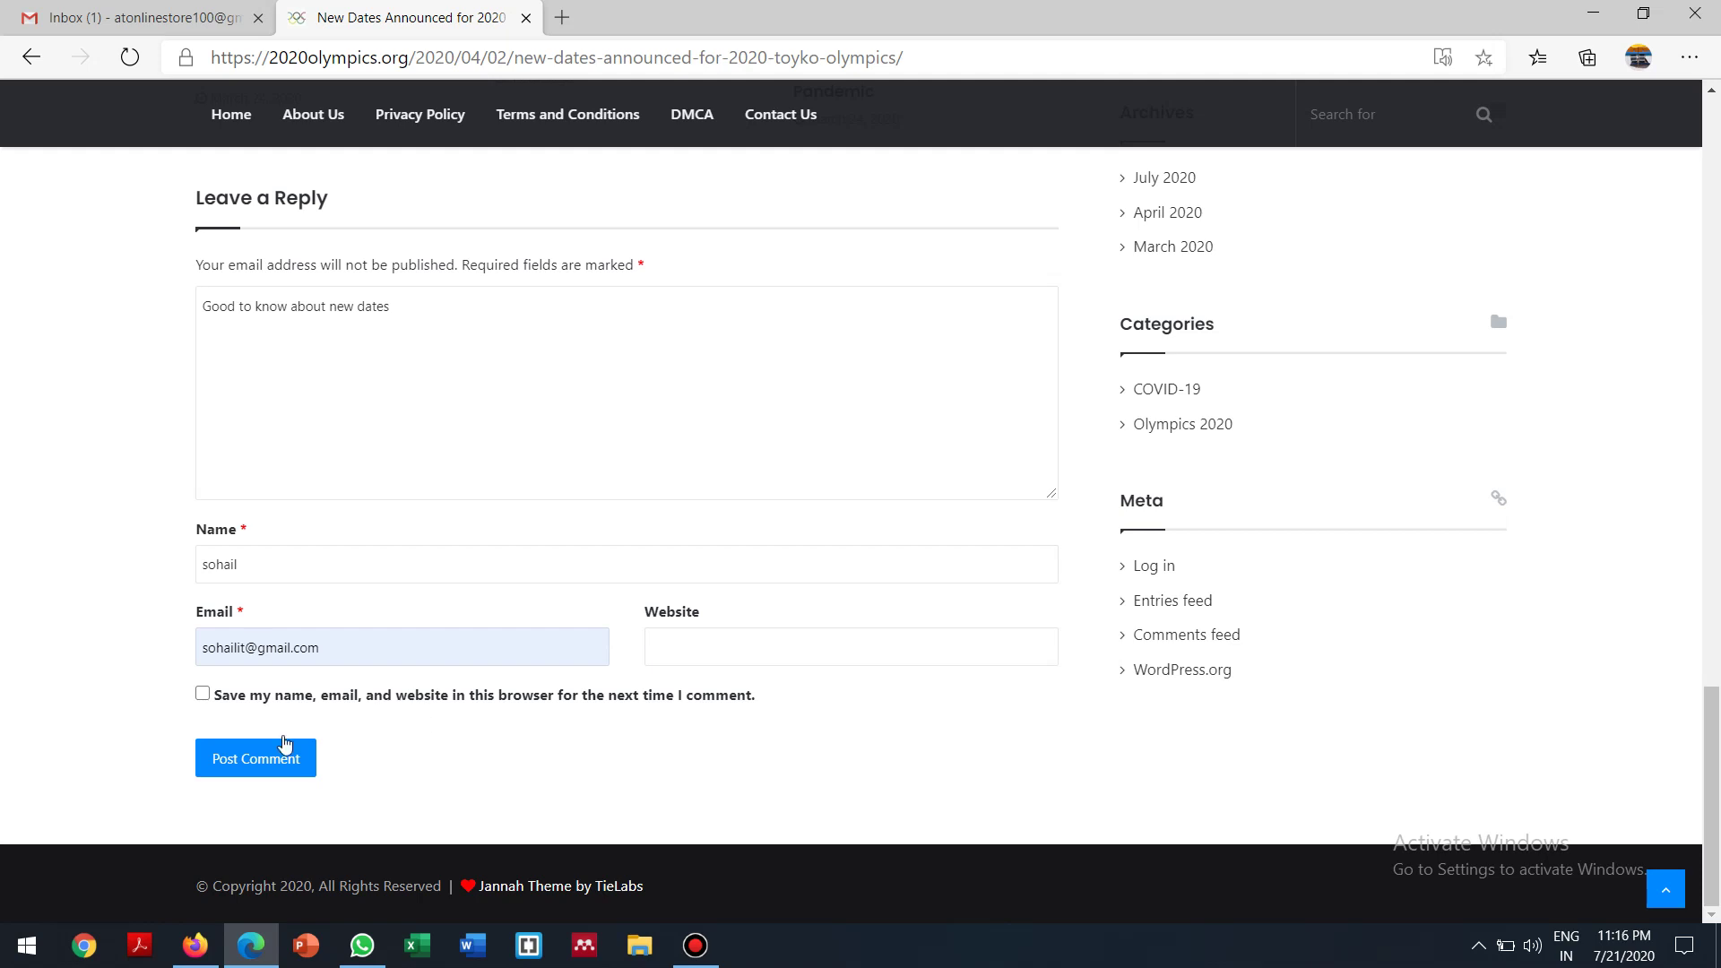
pyautogui.click(242, 761)
# Post the comment and check that it shows as awaiting moderation.
pyautogui.click(242, 762)
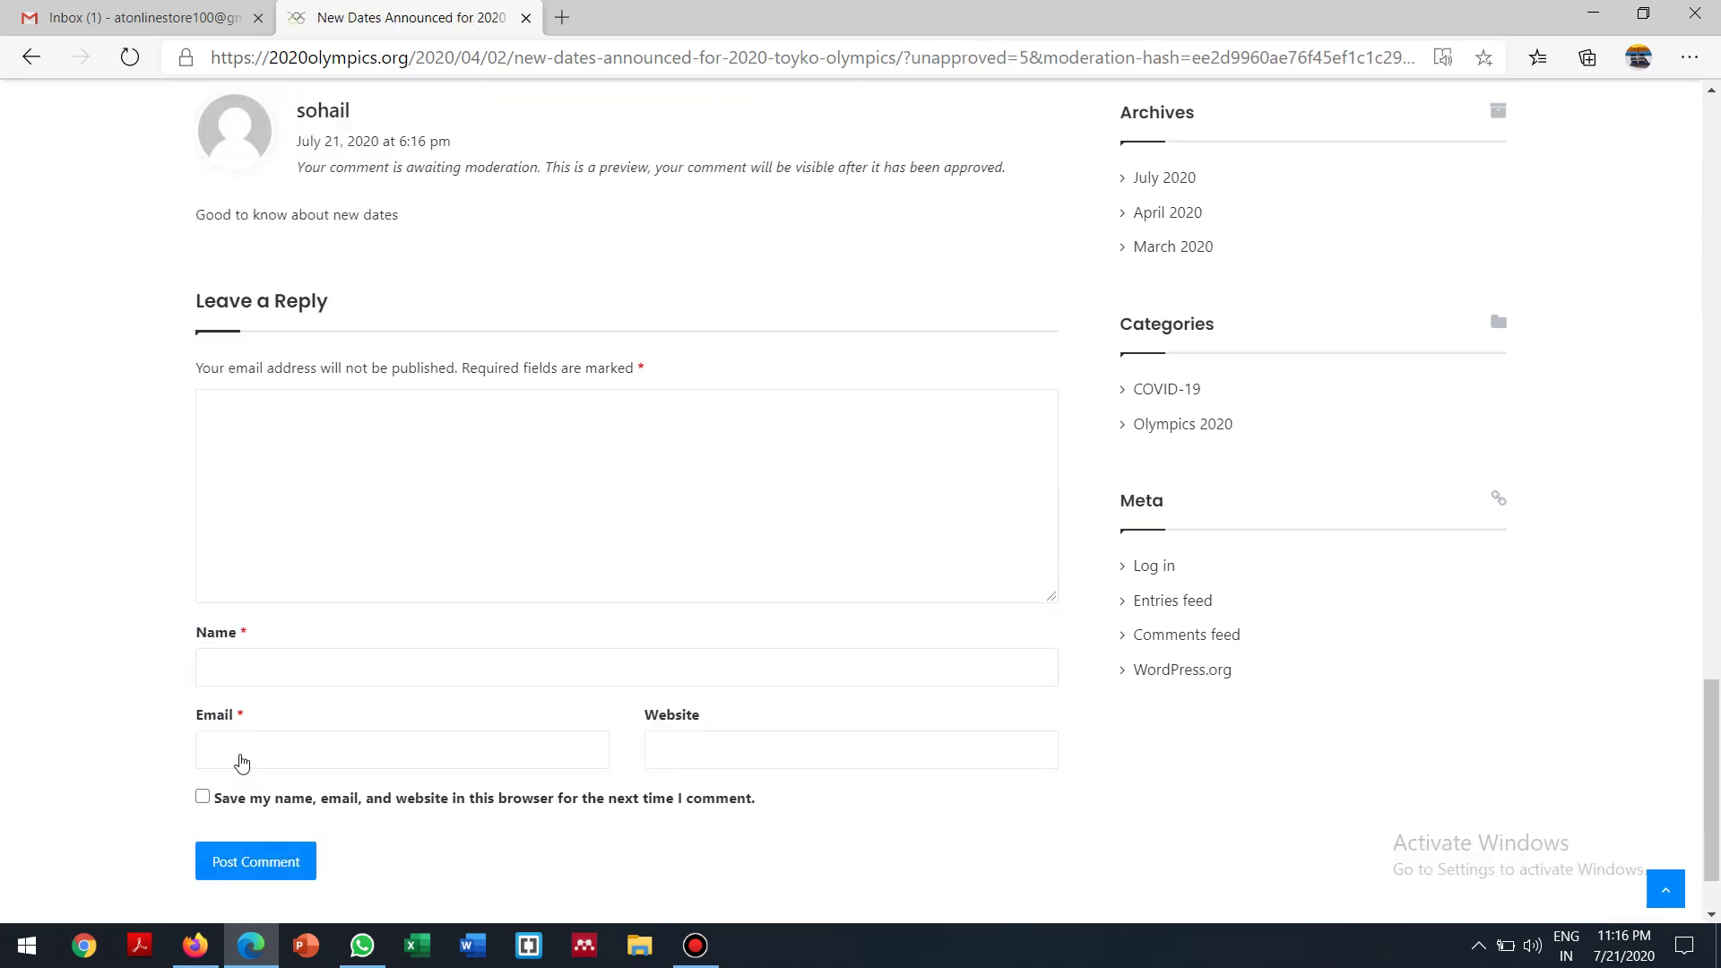
pyautogui.scroll(3, 41, 432)
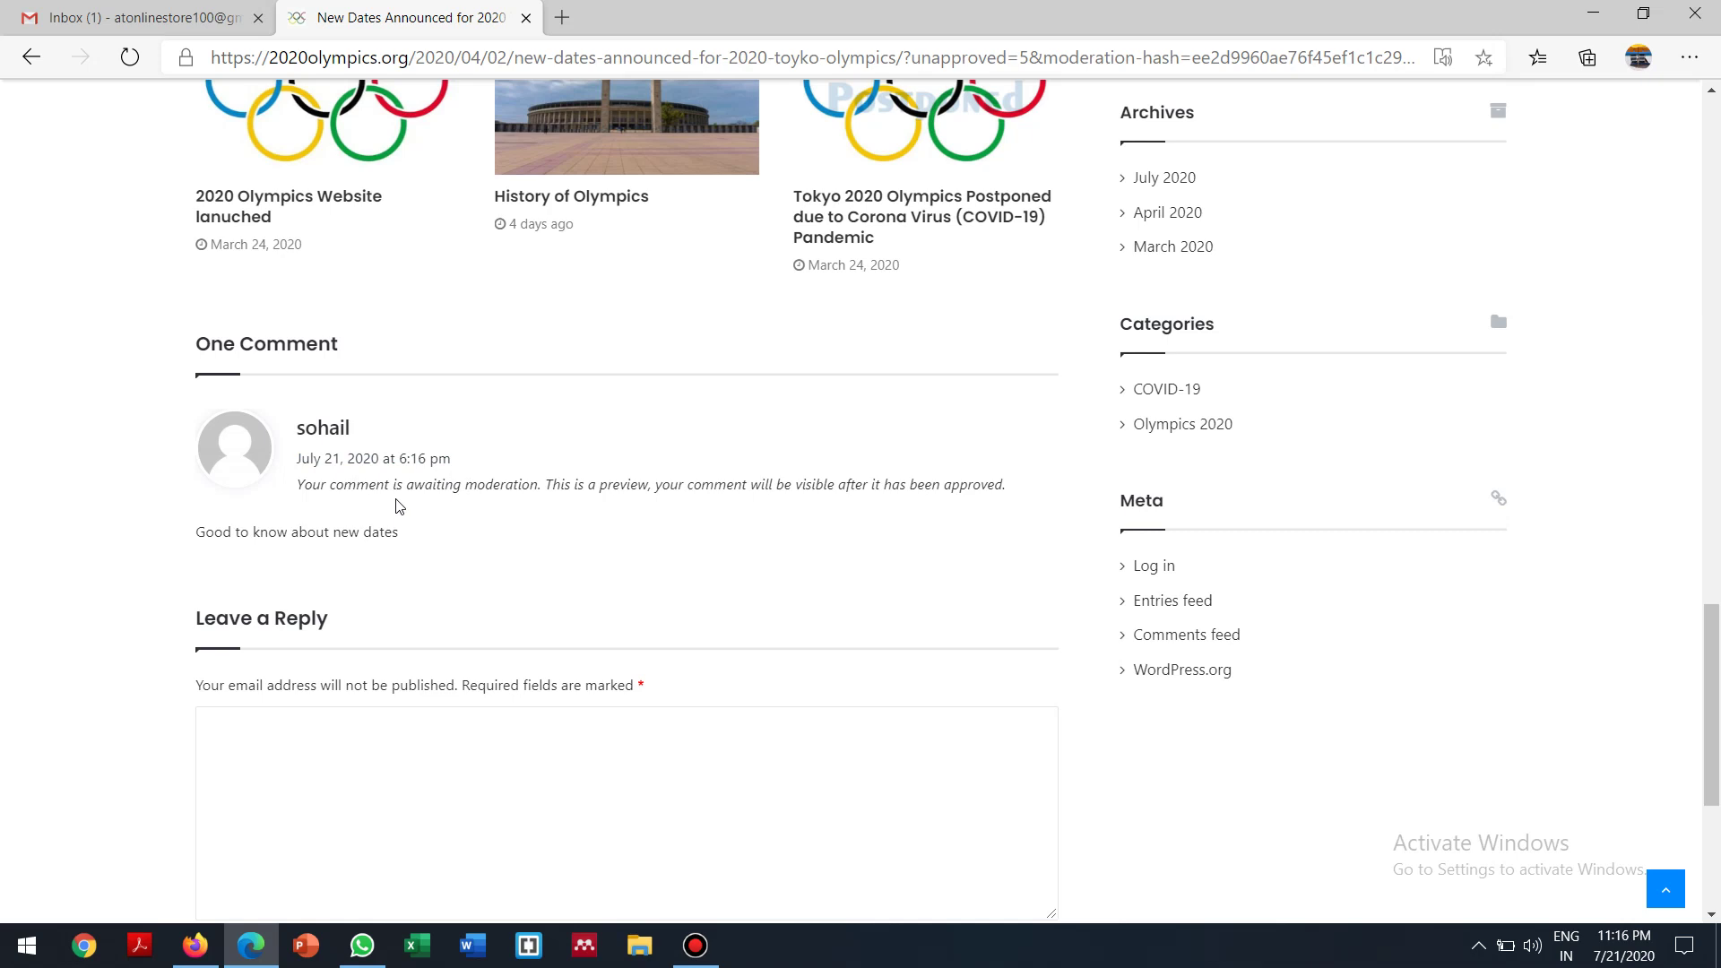
pyautogui.scroll(-2, 399, 507)
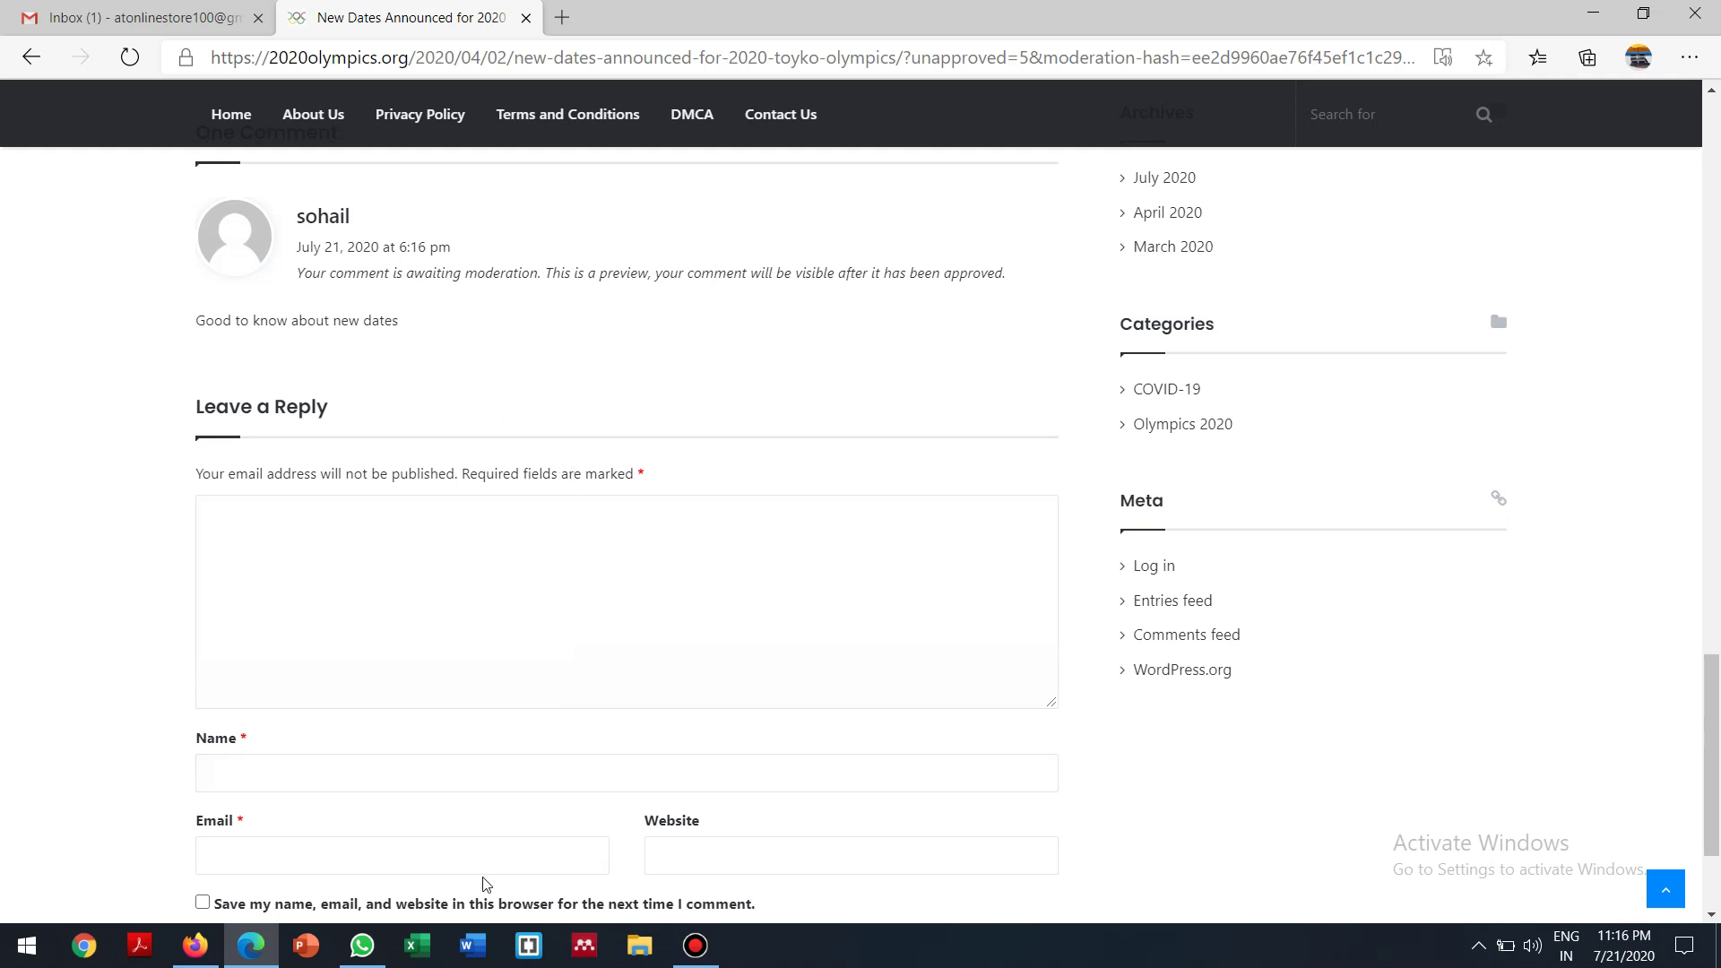
# Switch between Edge and Firefox, ending on the admin's 2020 Olympics homepage in Firefox.
pyautogui.click(197, 955)
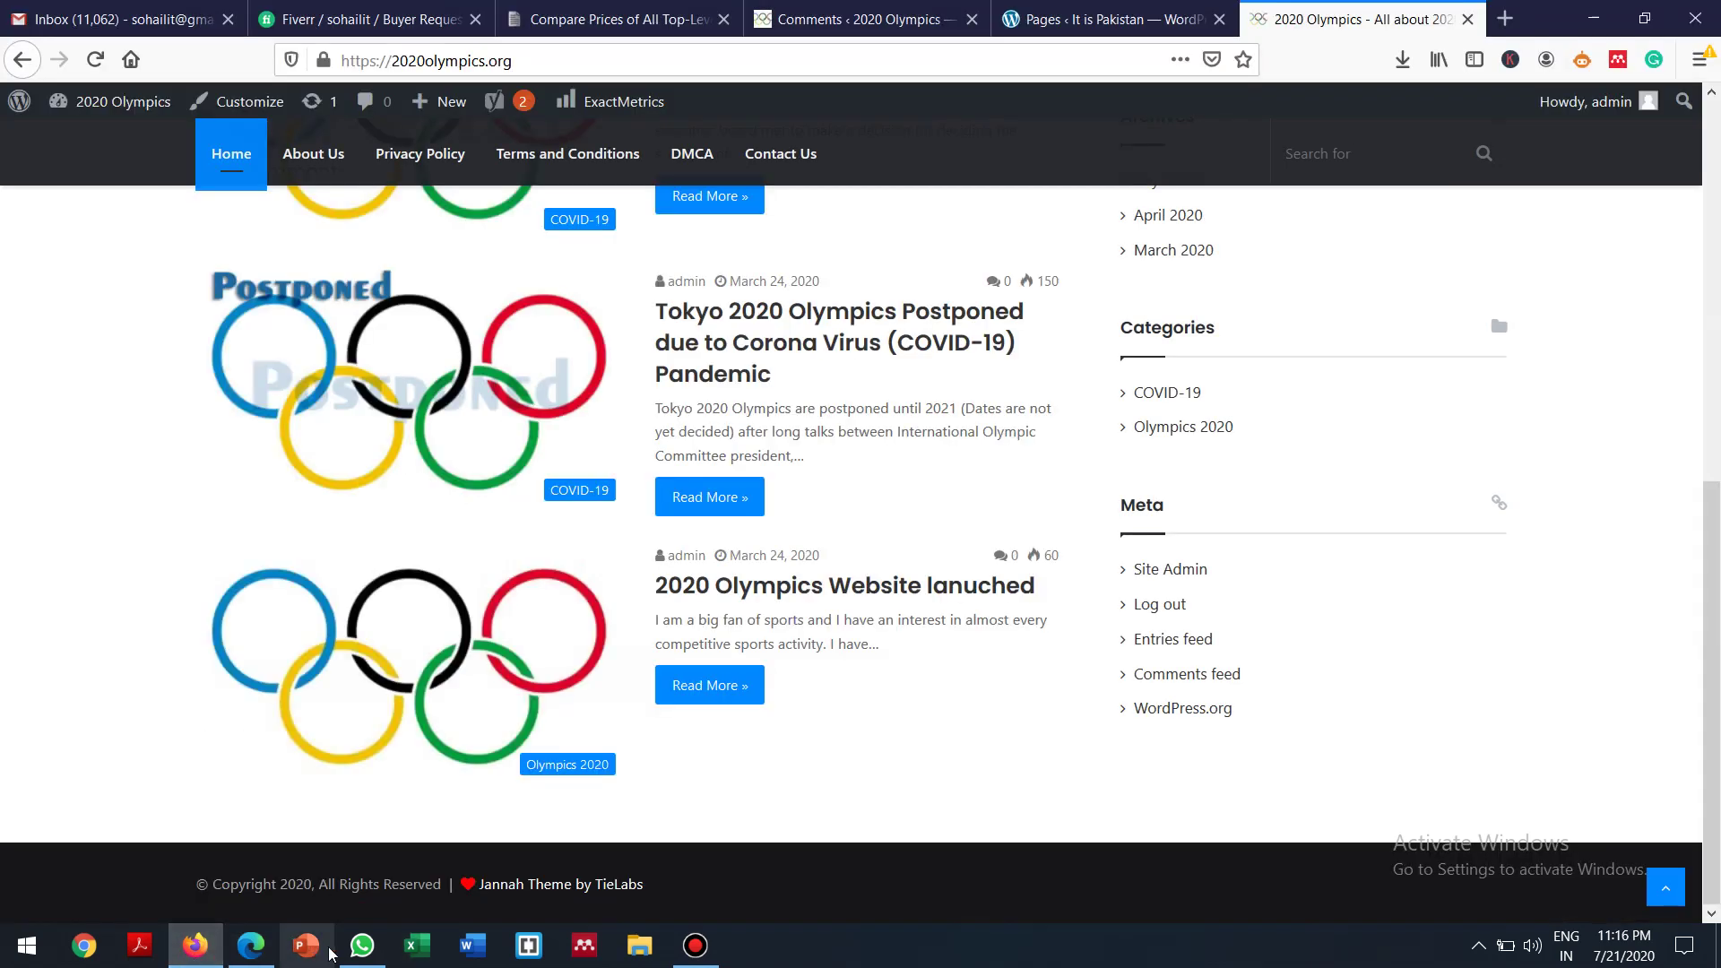
pyautogui.click(254, 947)
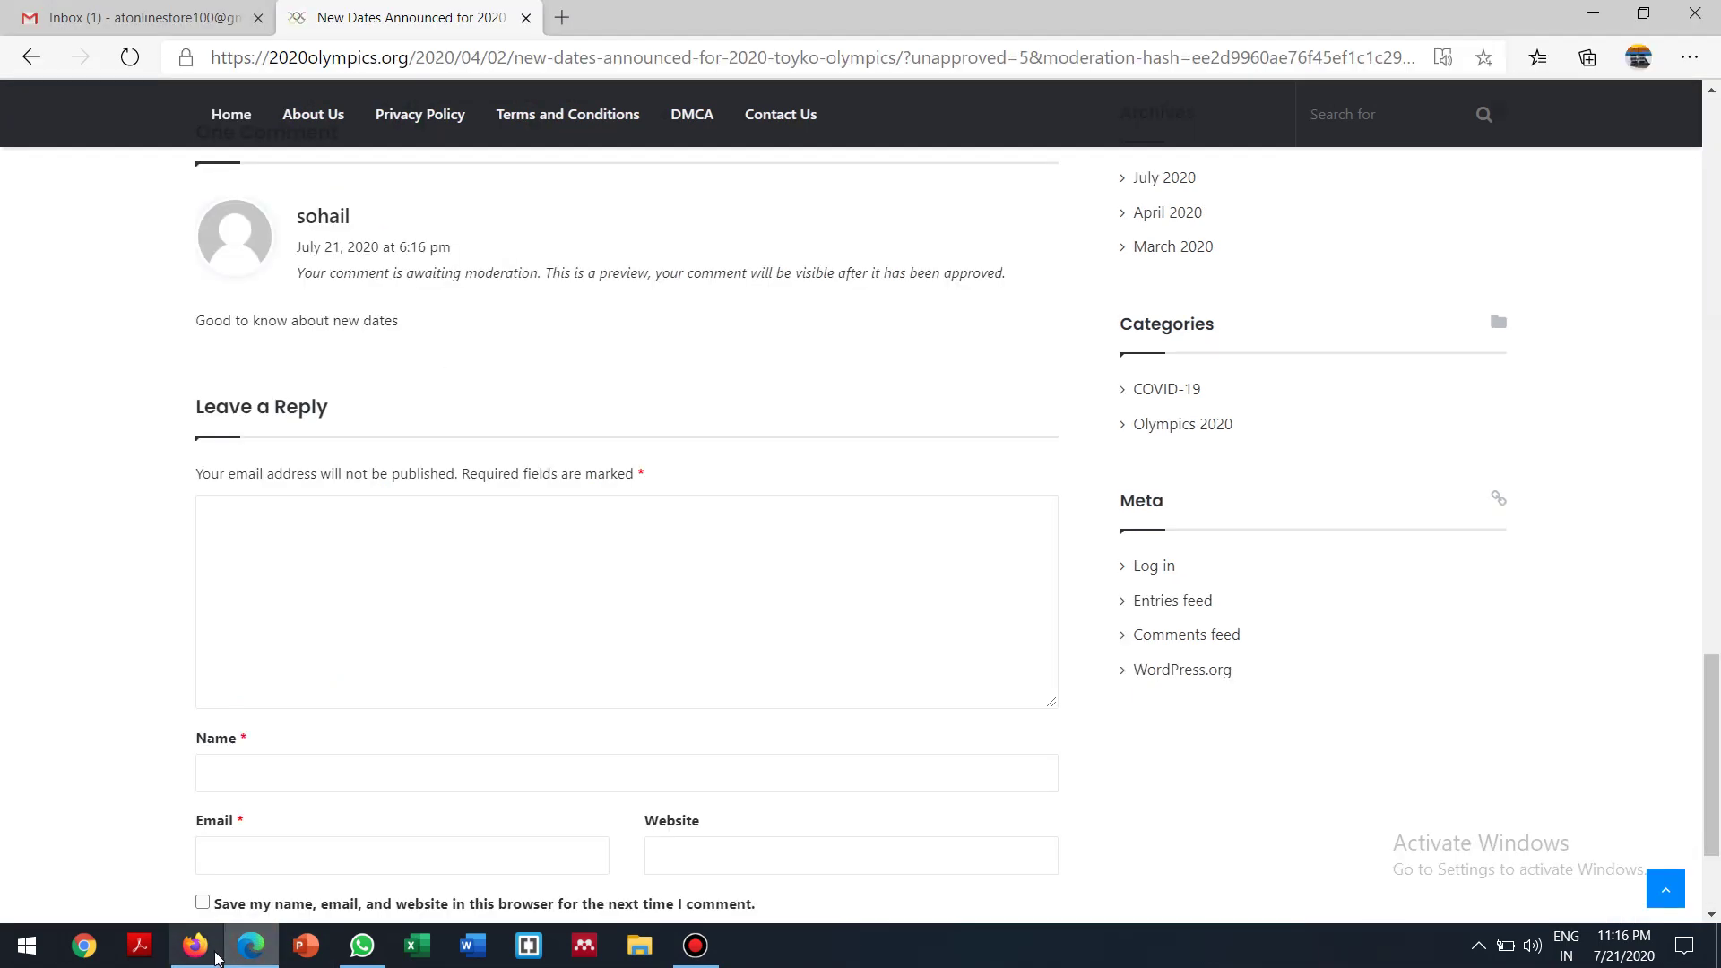
pyautogui.click(209, 954)
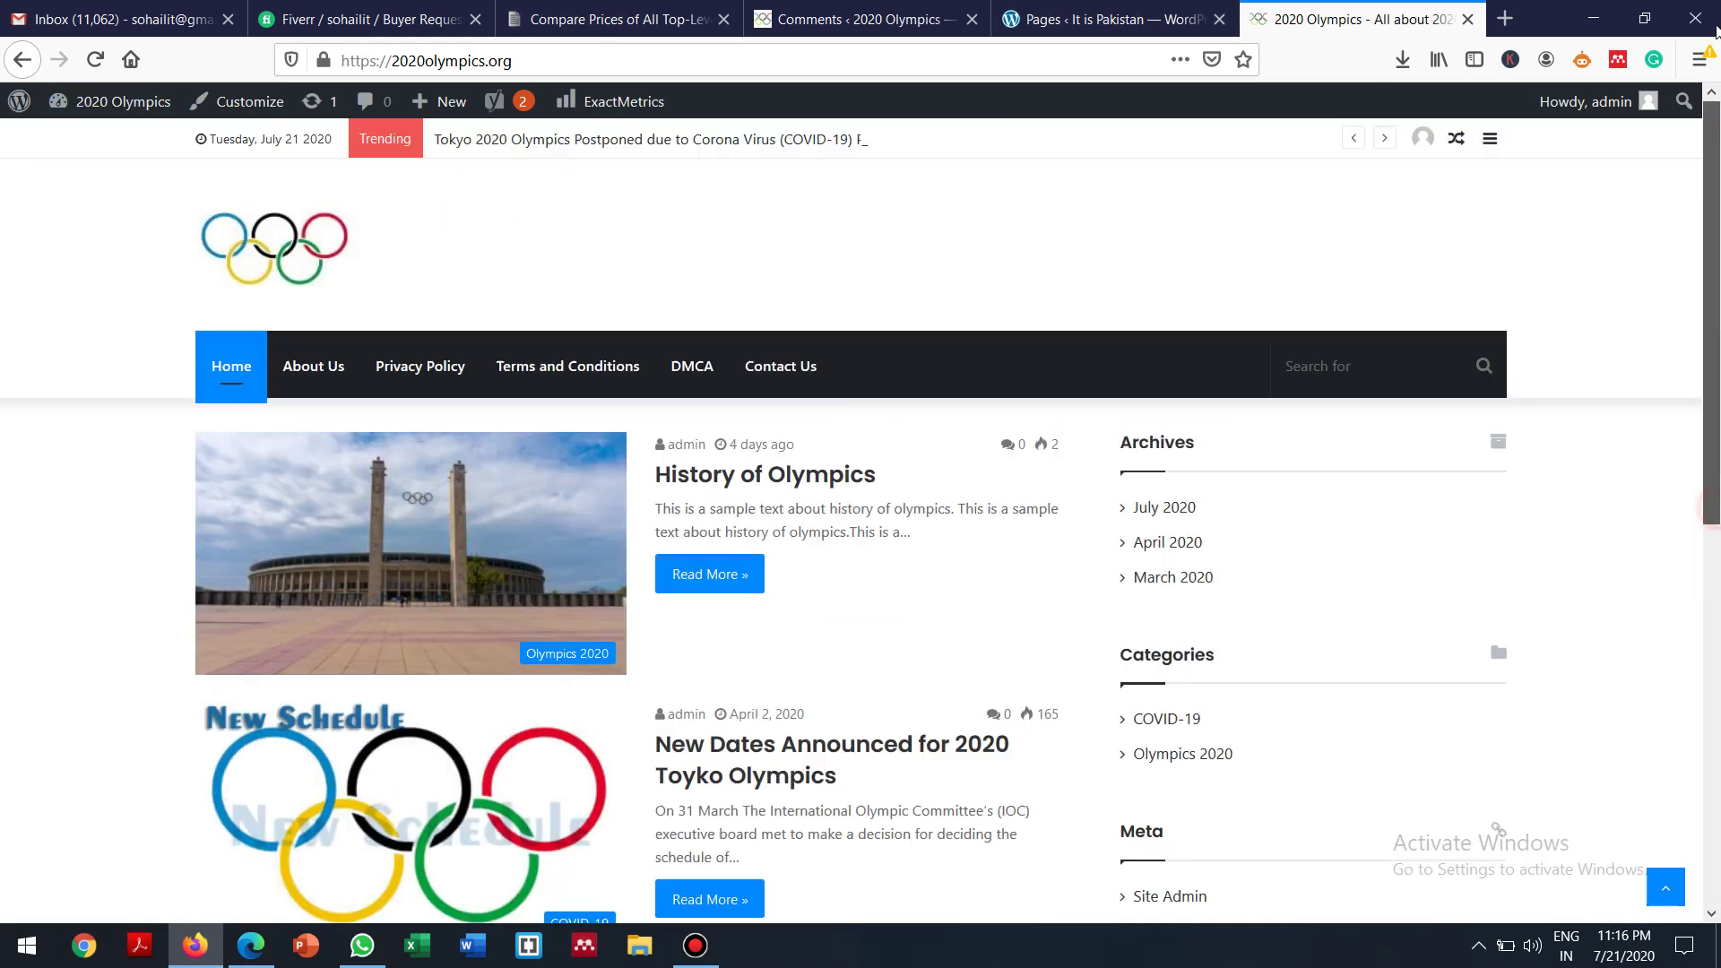
pyautogui.moveTo(1713, 482); pyautogui.dragTo(1713, 108)
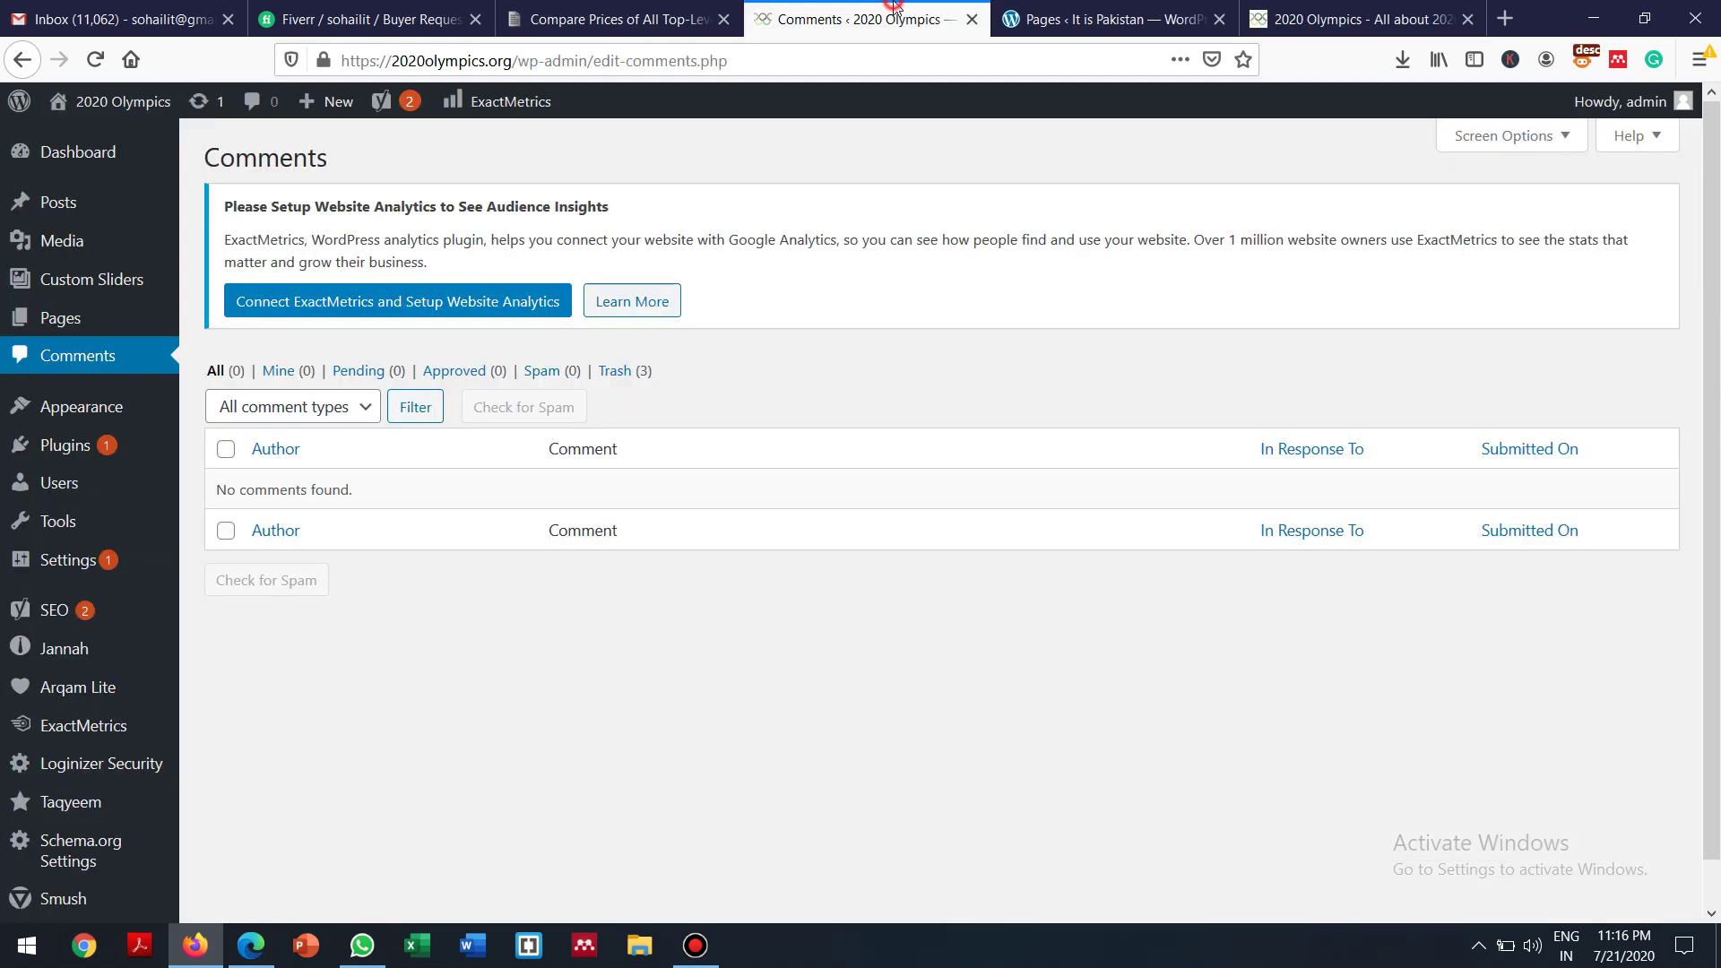
# Reload the Comments admin page and approve the pending 'Good to know about new dates' comment.
pyautogui.click(950, 18)
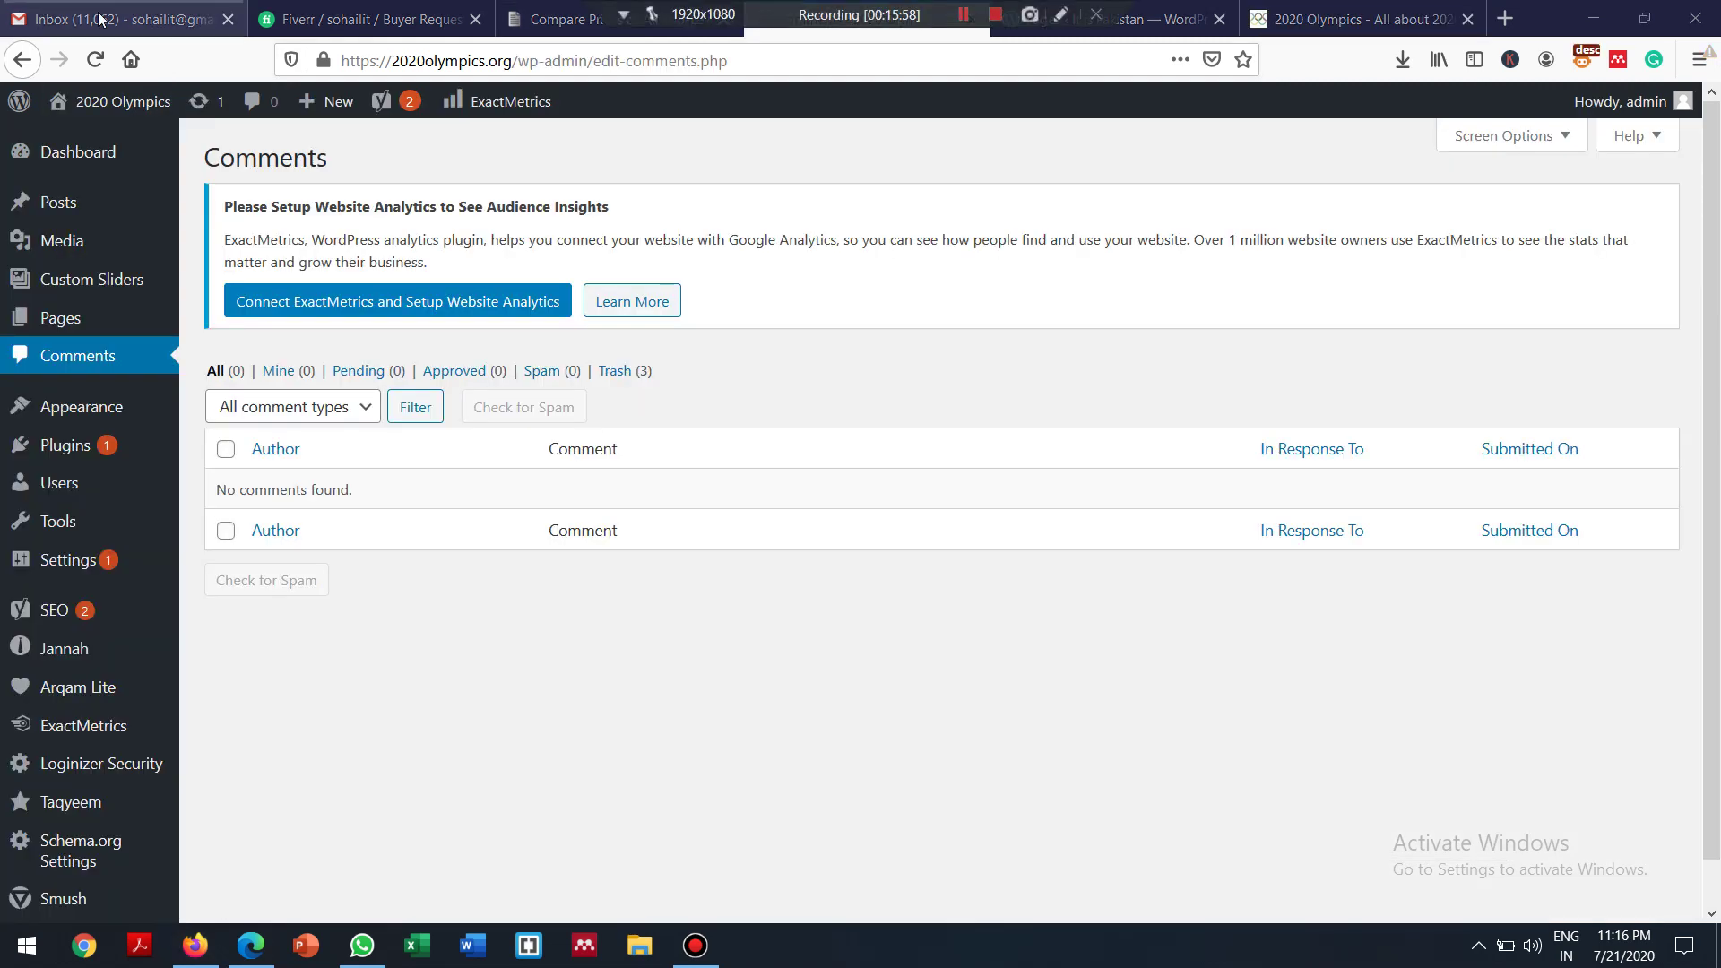
pyautogui.click(88, 60)
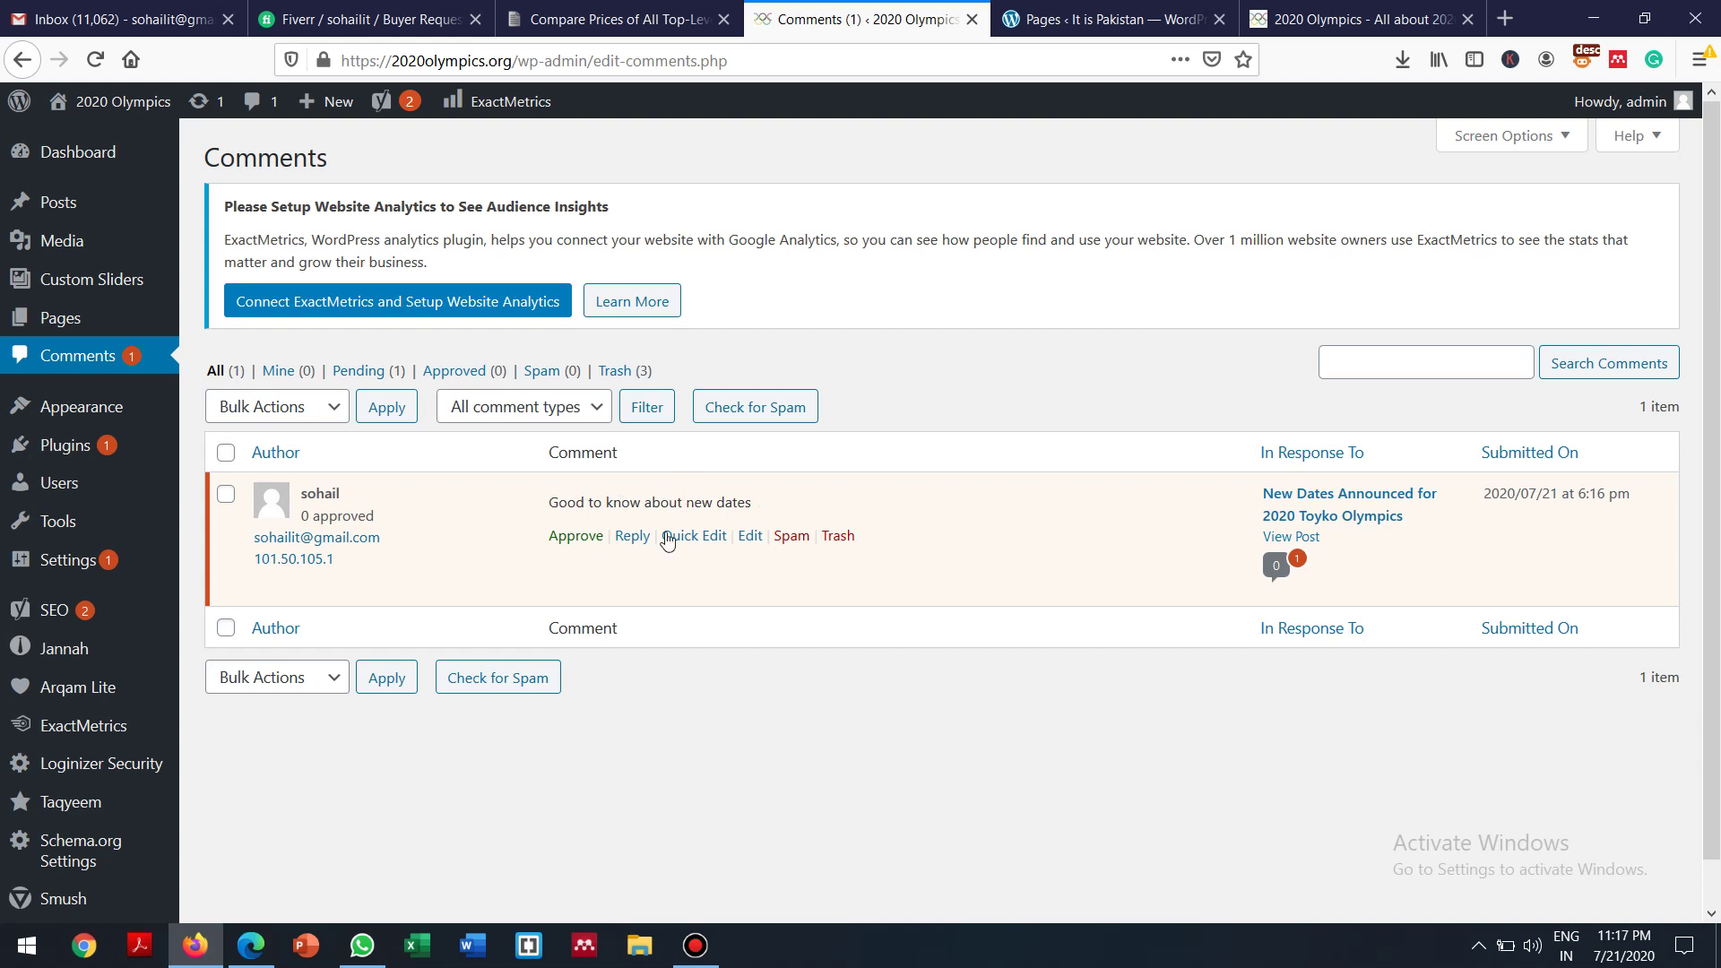
pyautogui.click(579, 542)
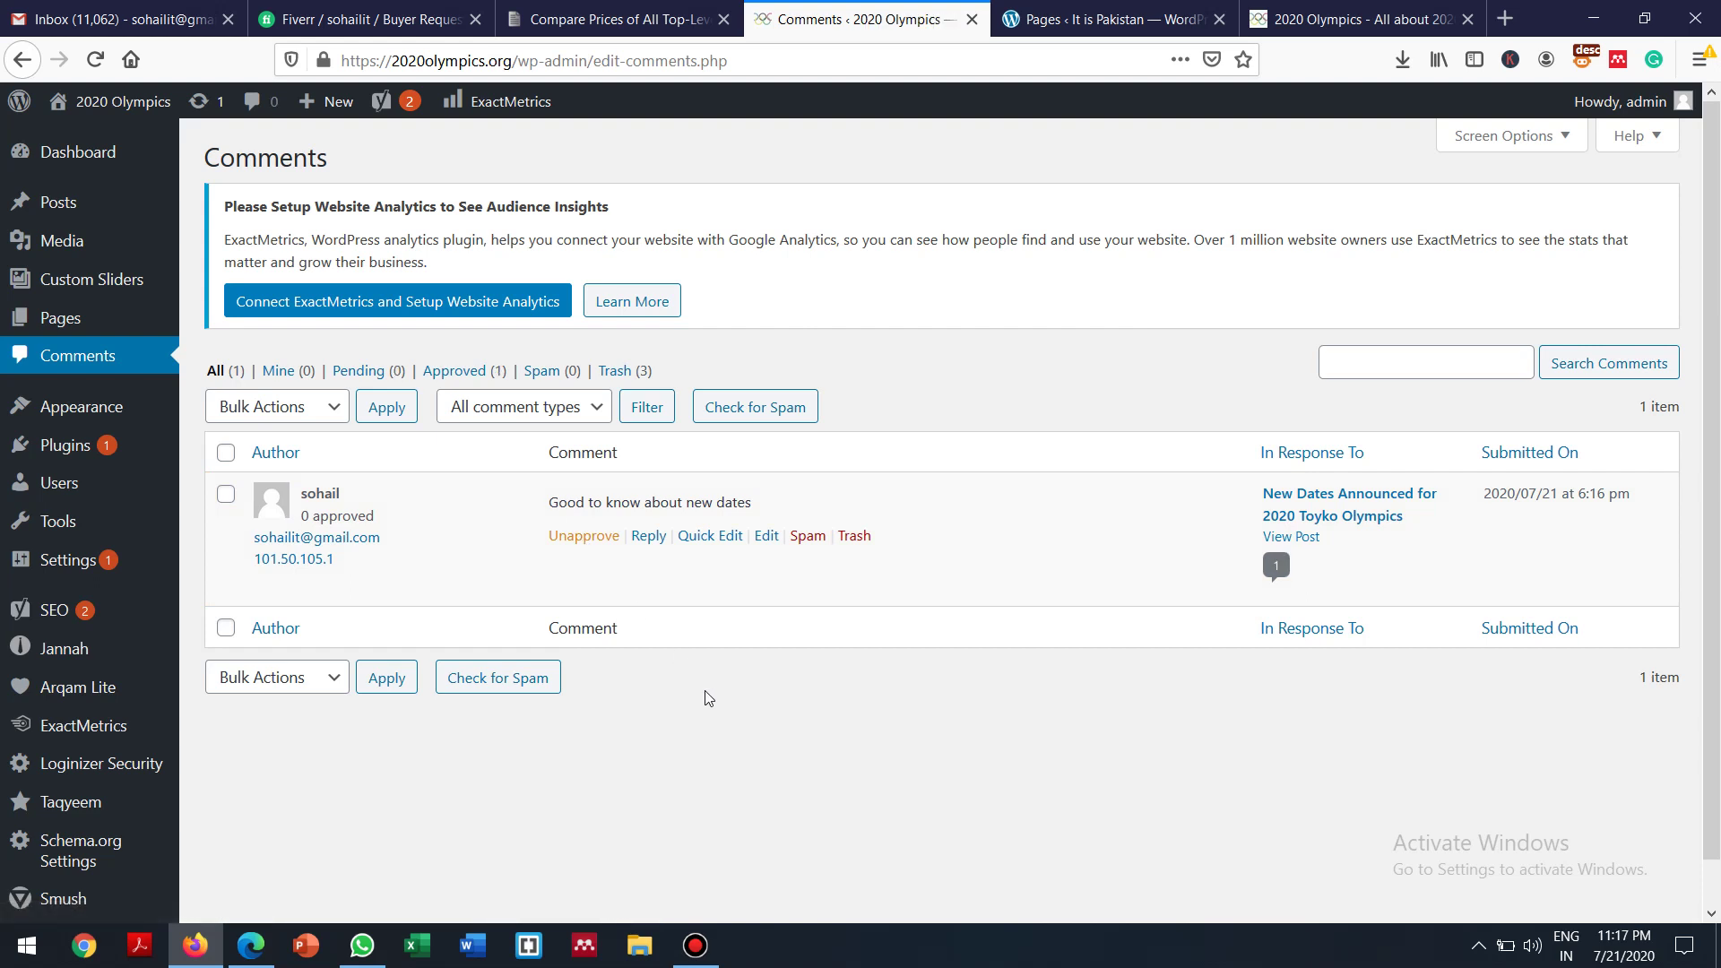
pyautogui.click(251, 946)
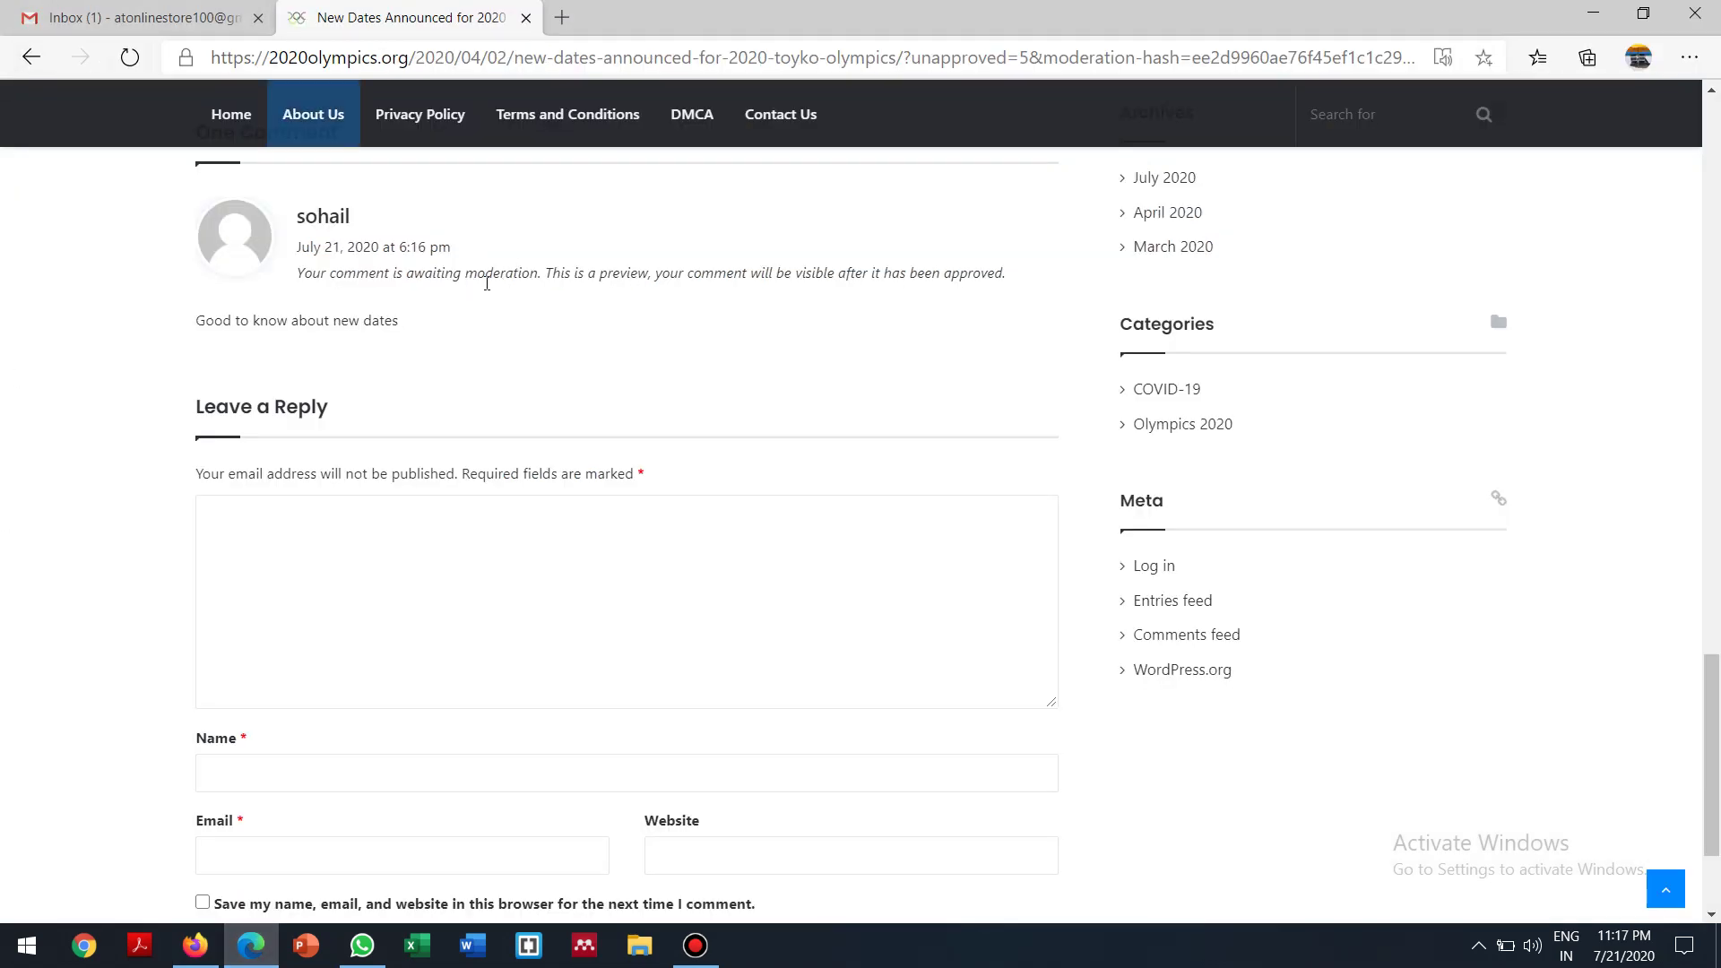
# Reload the post in Edge and confirm the approved comment appears without the moderation notice.
pyautogui.click(130, 58)
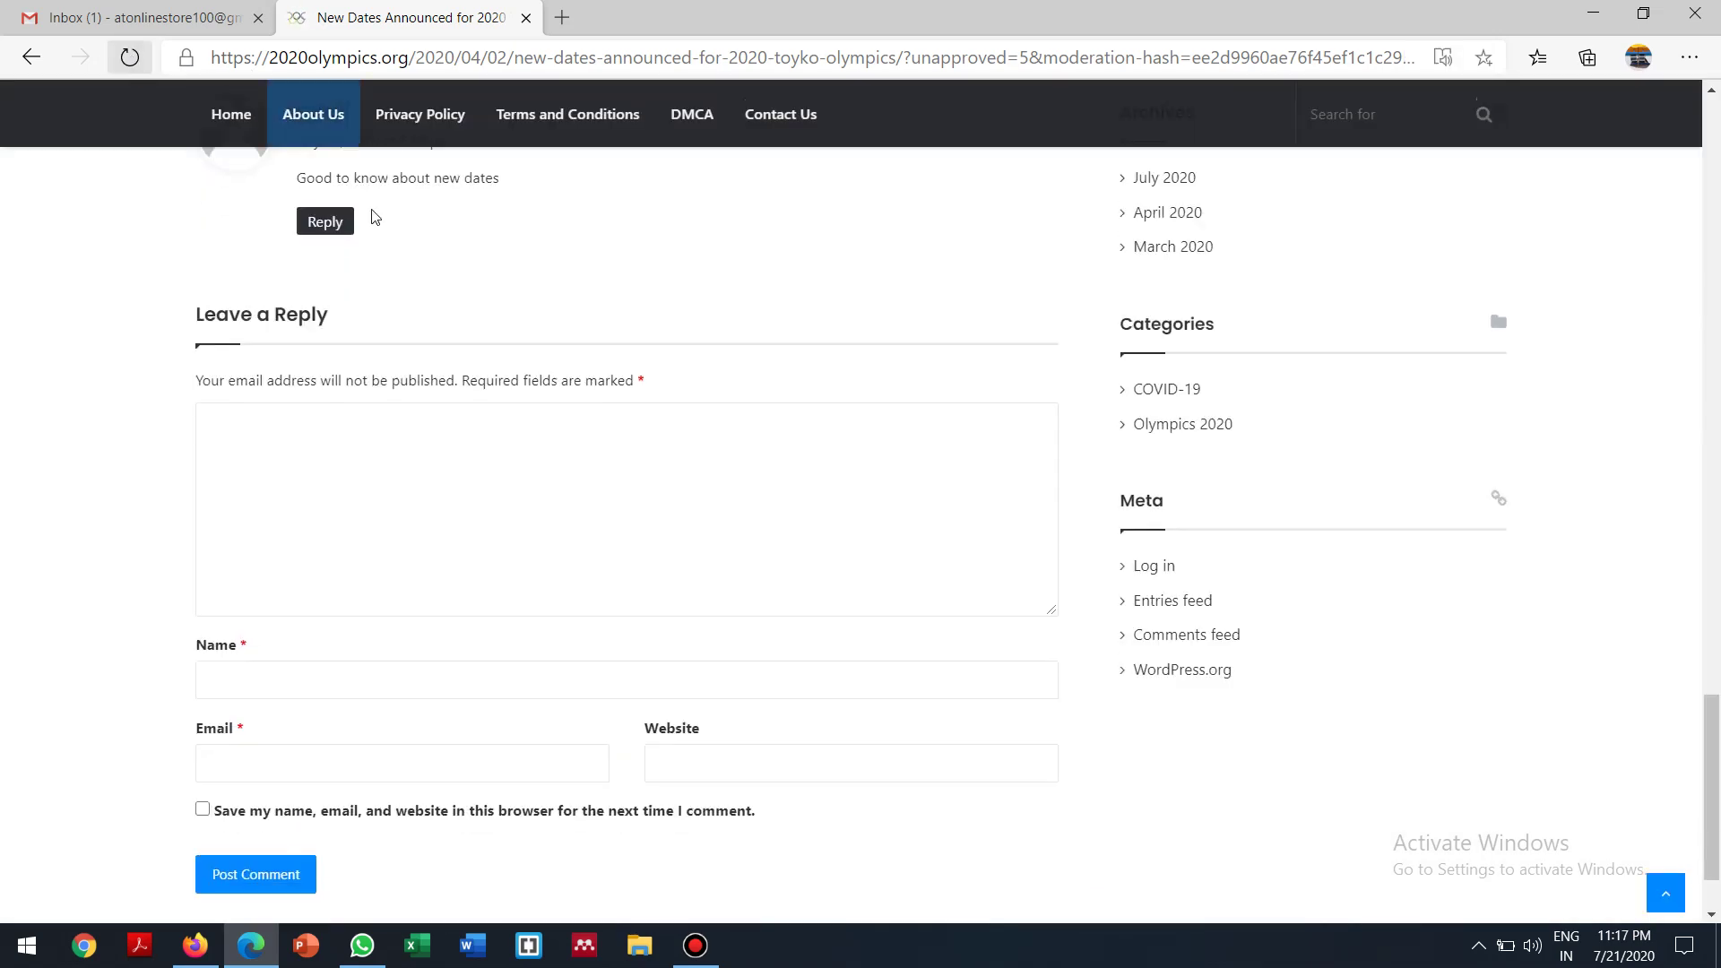
pyautogui.scroll(3, 371, 220)
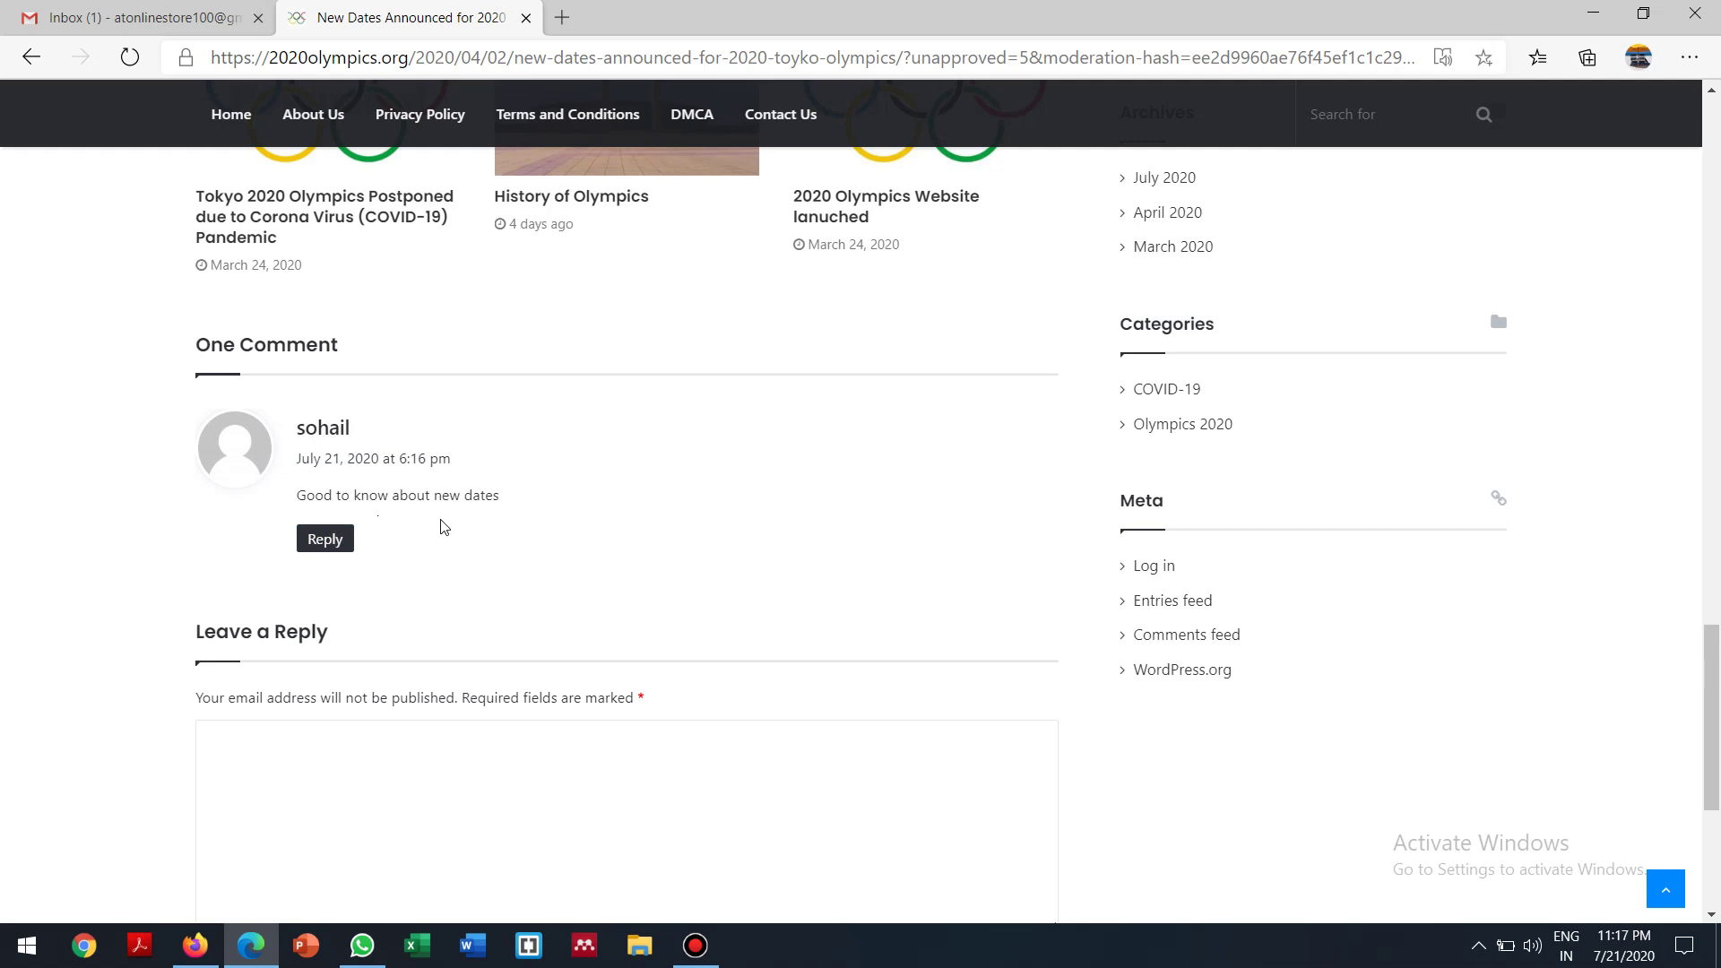
pyautogui.scroll(-3, 591, 458)
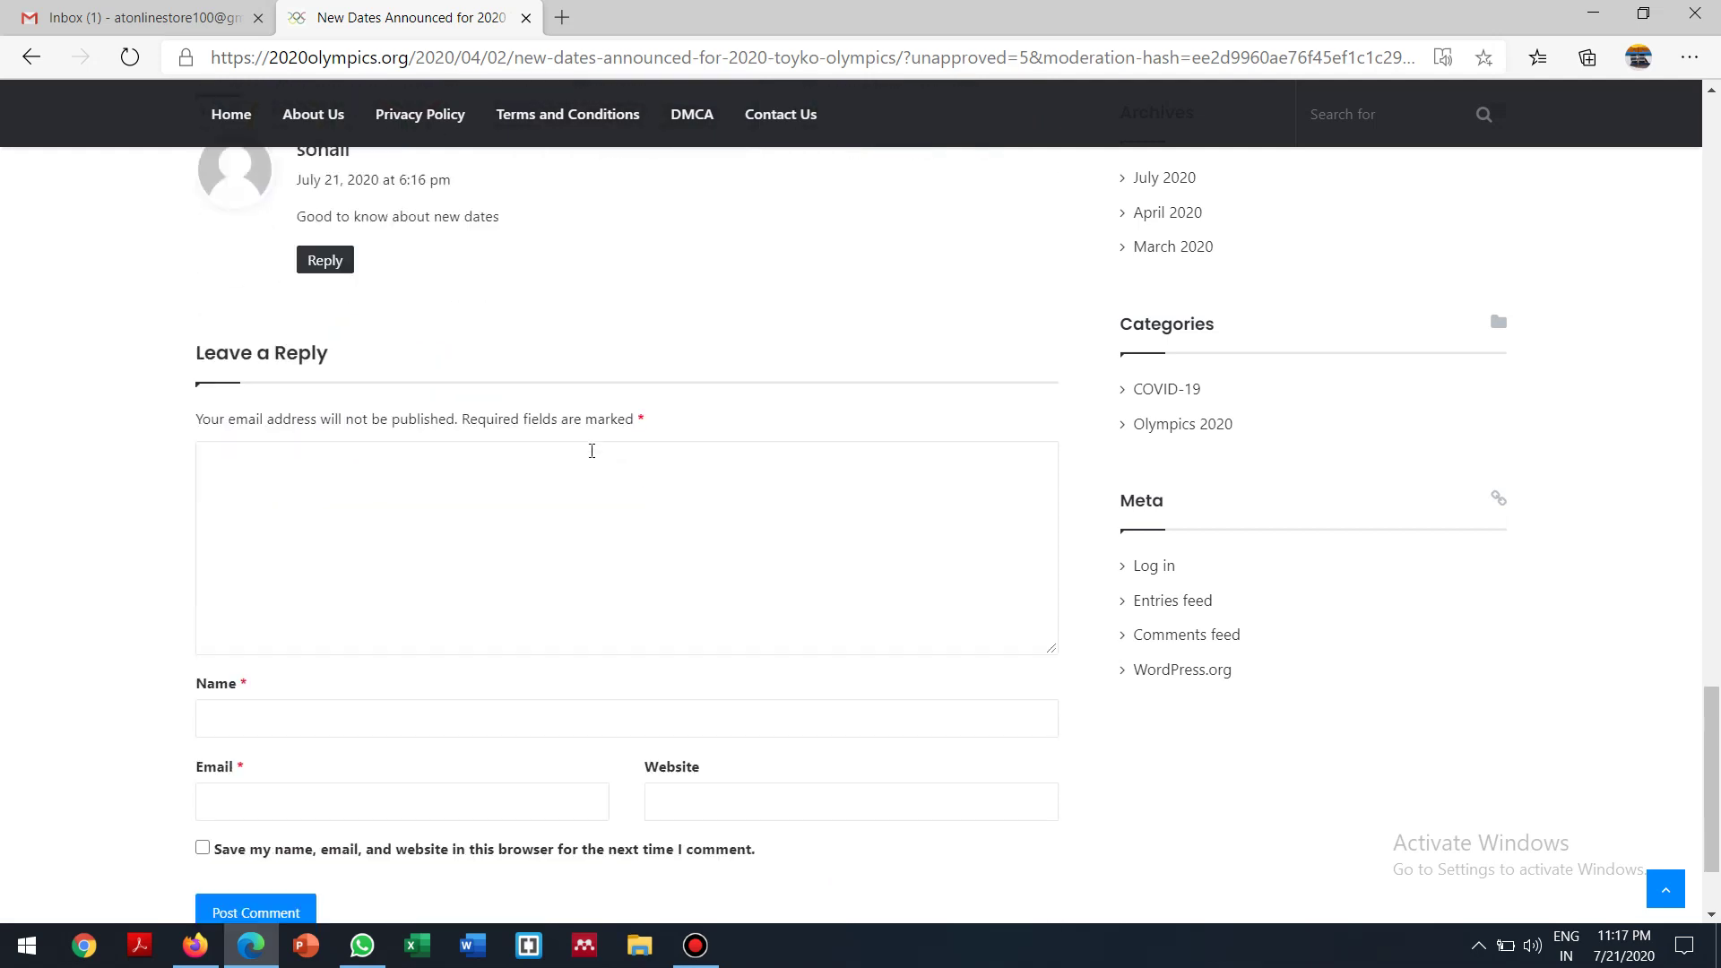
pyautogui.scroll(5, 590, 458)
pyautogui.scroll(1, 591, 458)
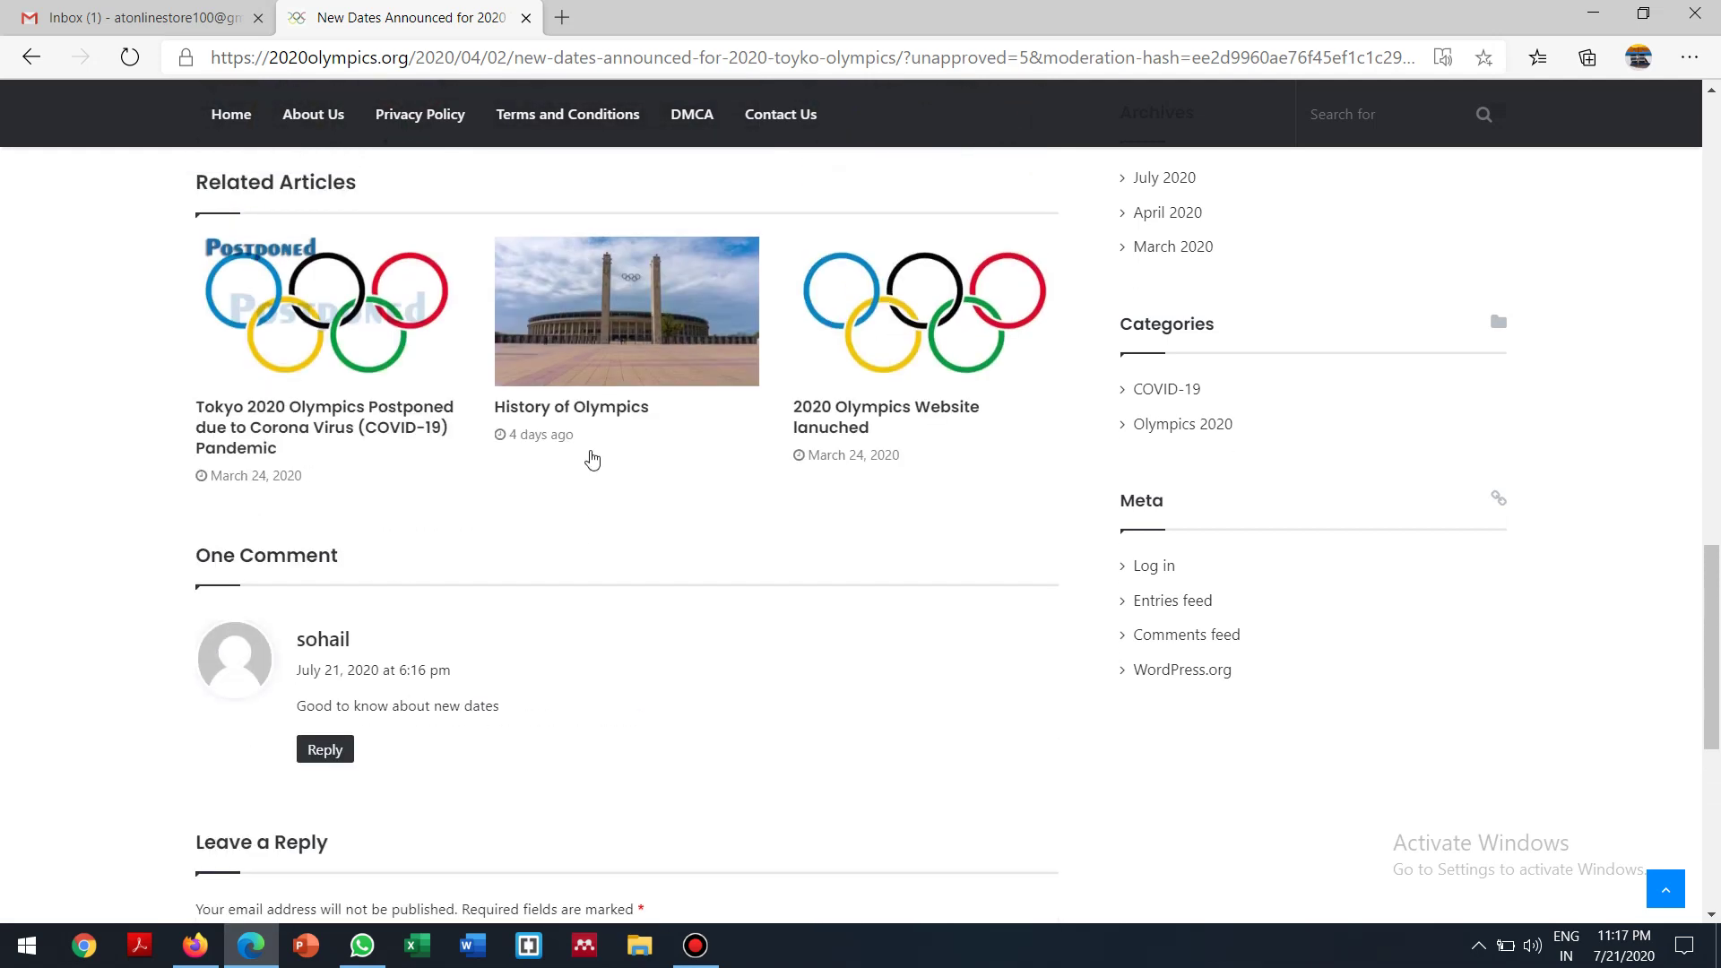
pyautogui.scroll(-5, 589, 454)
pyautogui.scroll(-2, 591, 450)
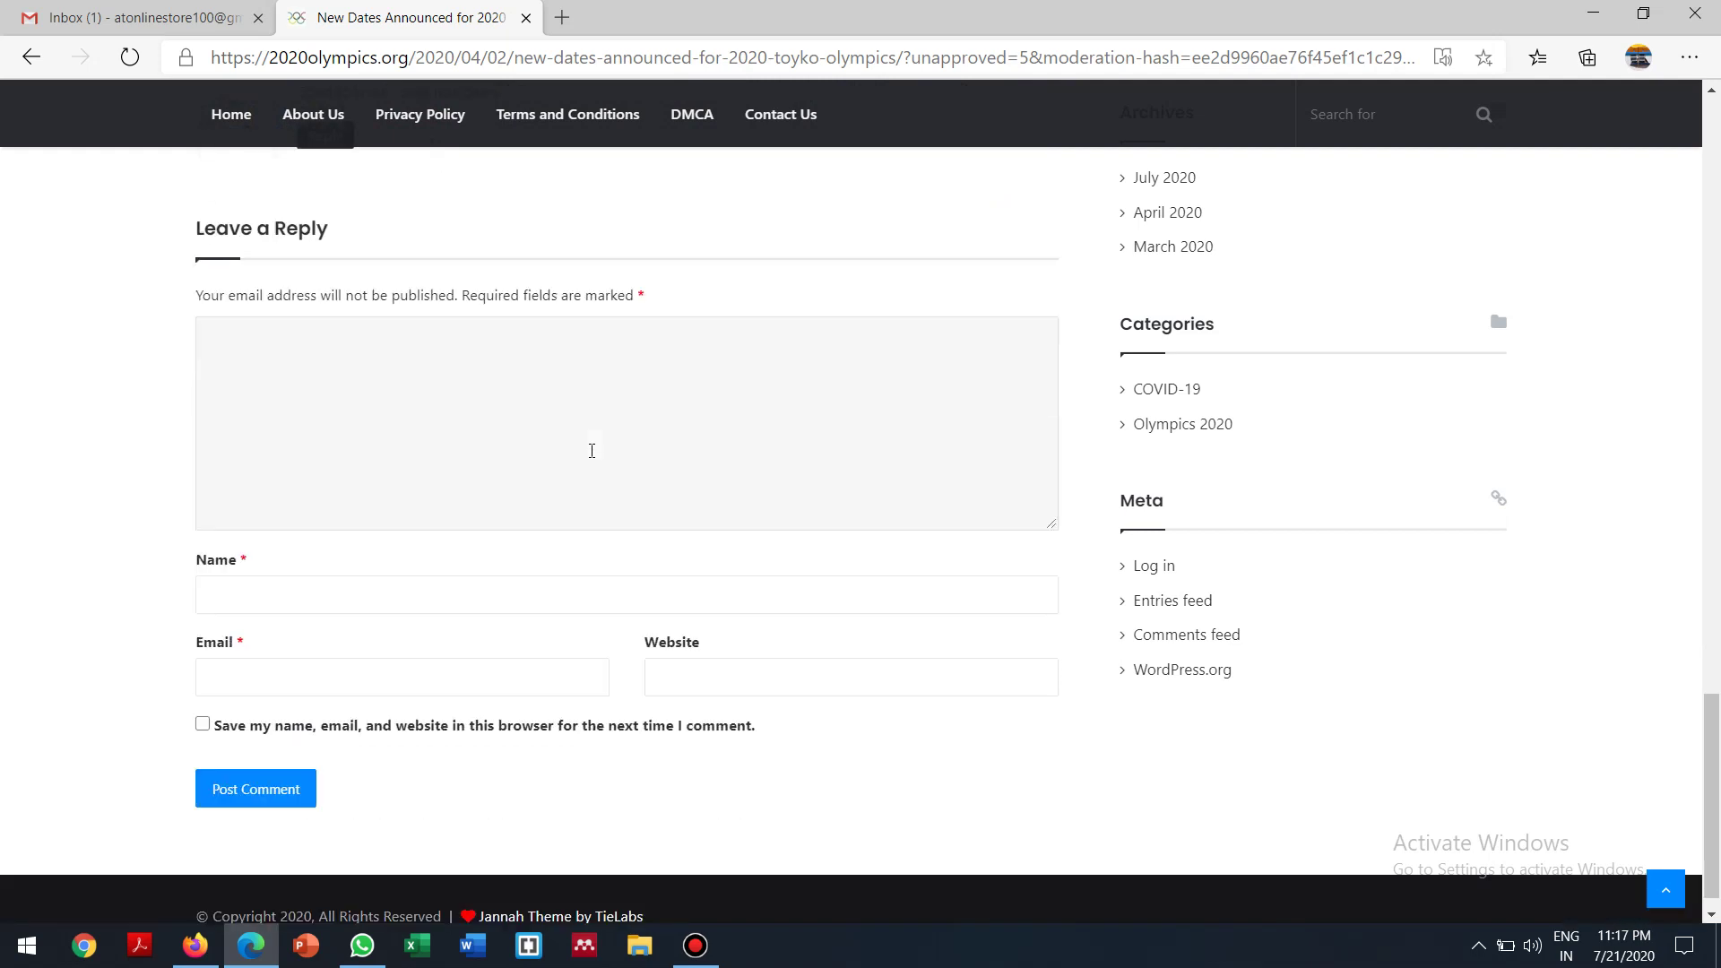
pyautogui.scroll(6, 592, 454)
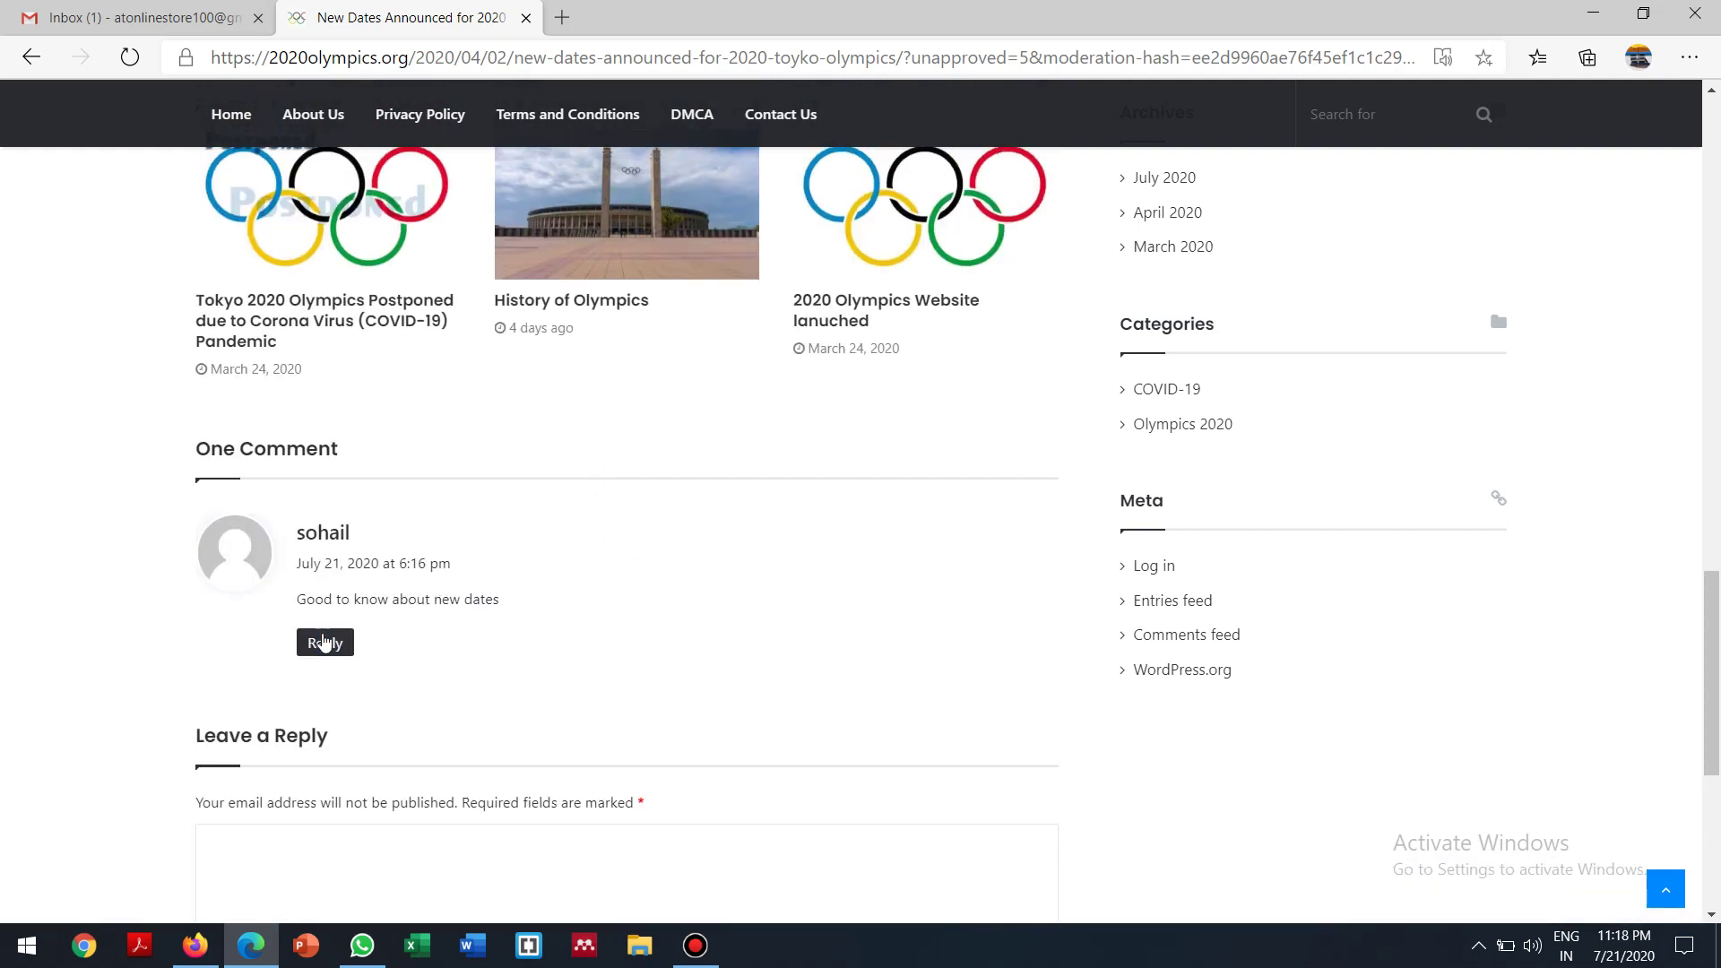
pyautogui.scroll(-2, 387, 801)
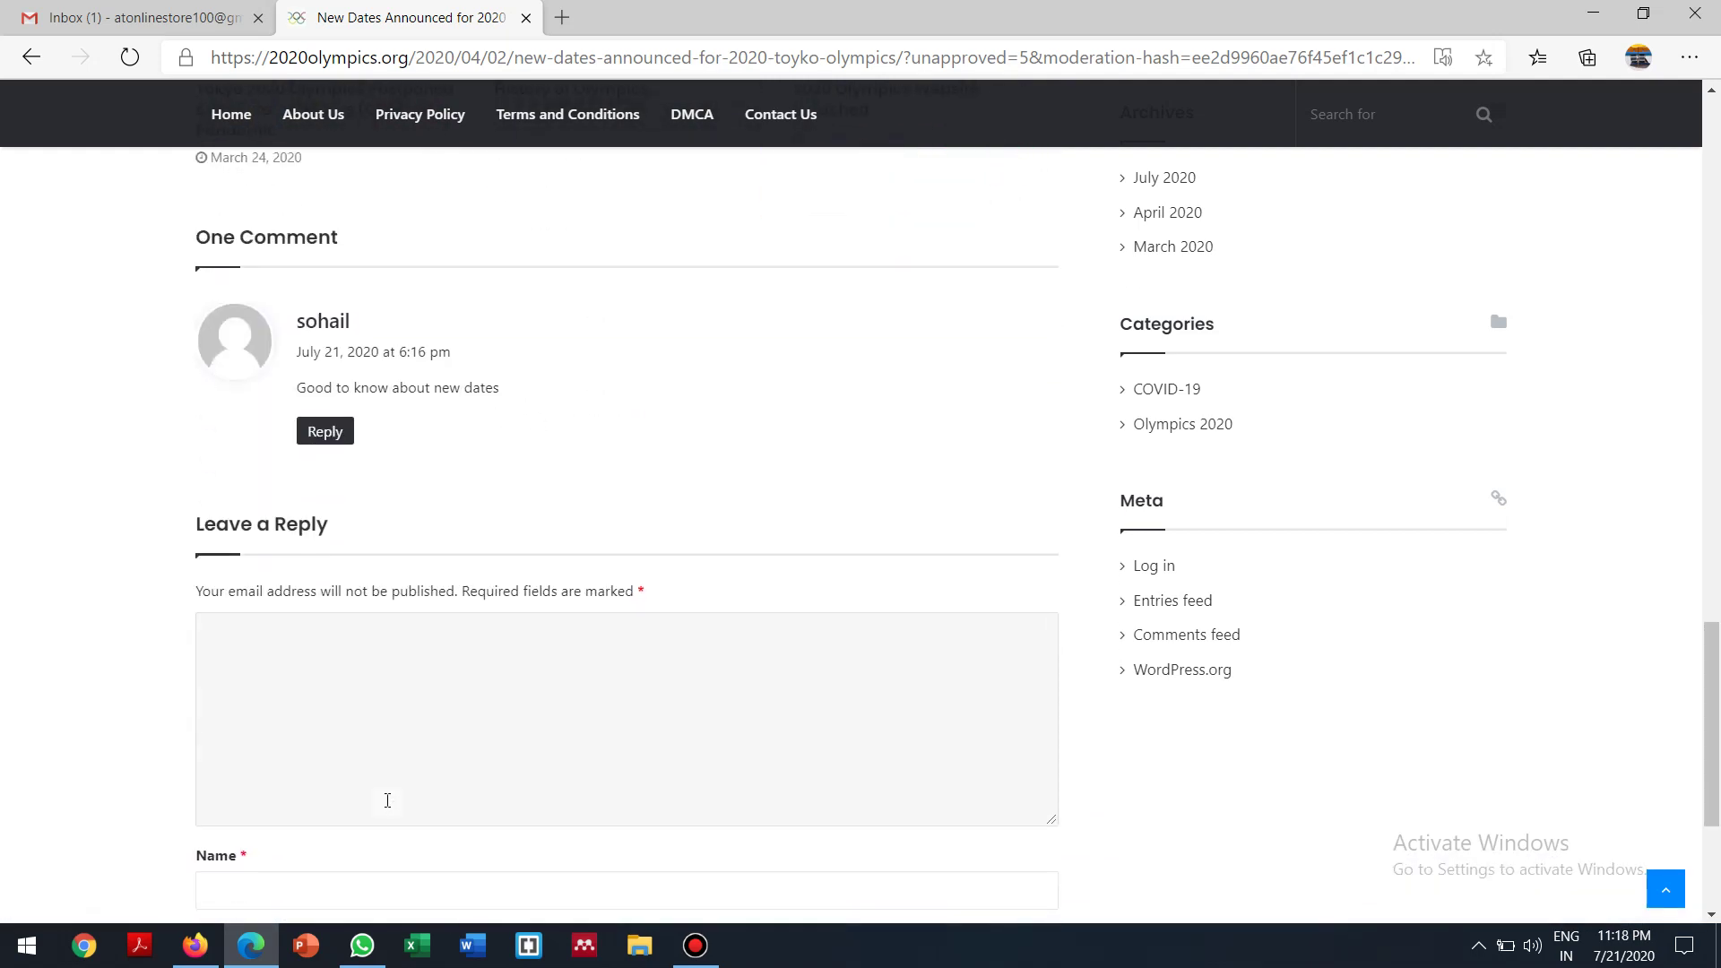
pyautogui.click(457, 742)
pyautogui.click(199, 947)
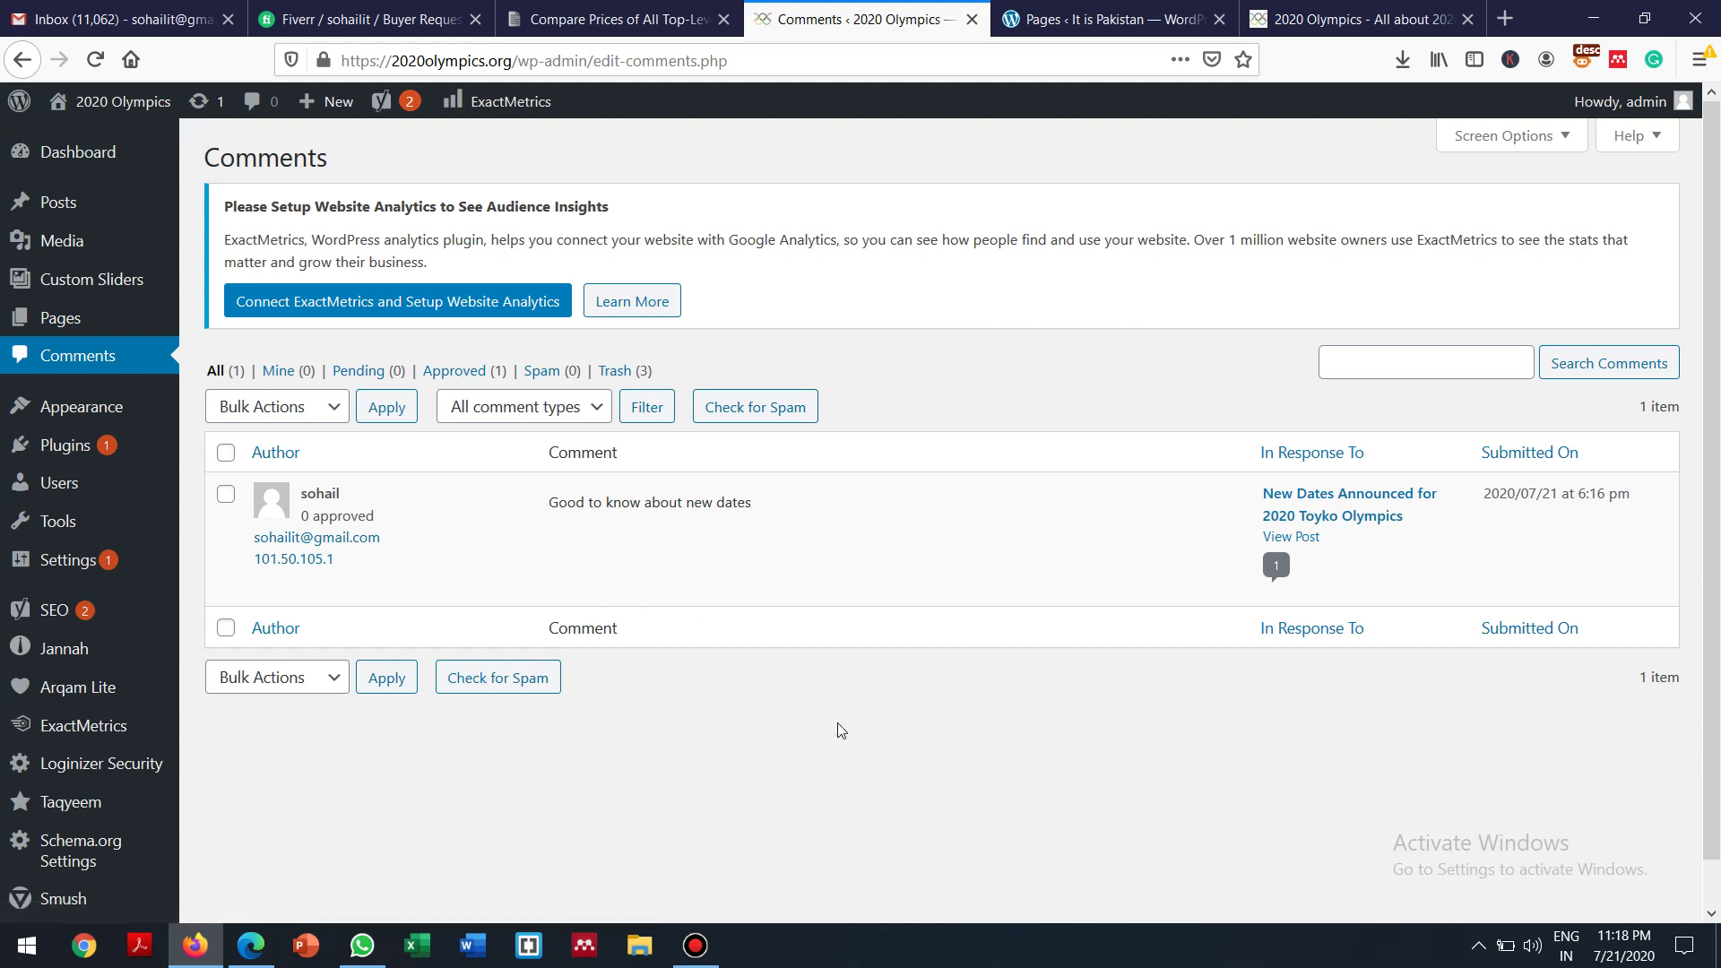
pyautogui.scroll(-1, 861, 754)
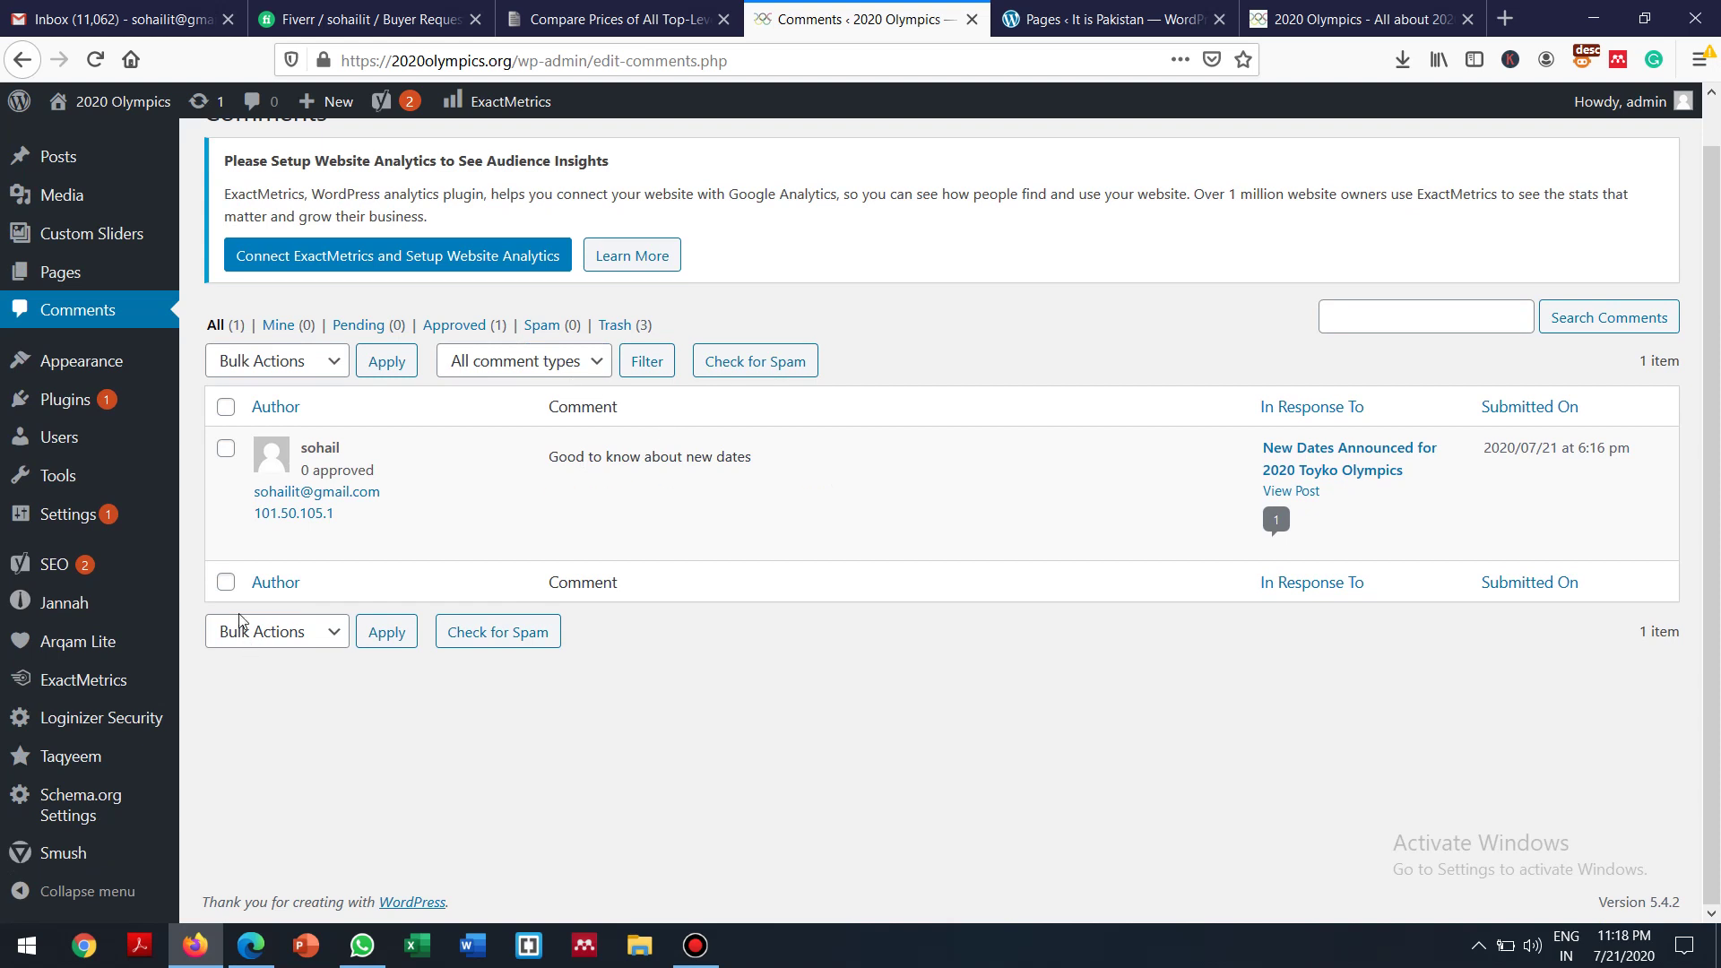
pyautogui.moveTo(81, 358)
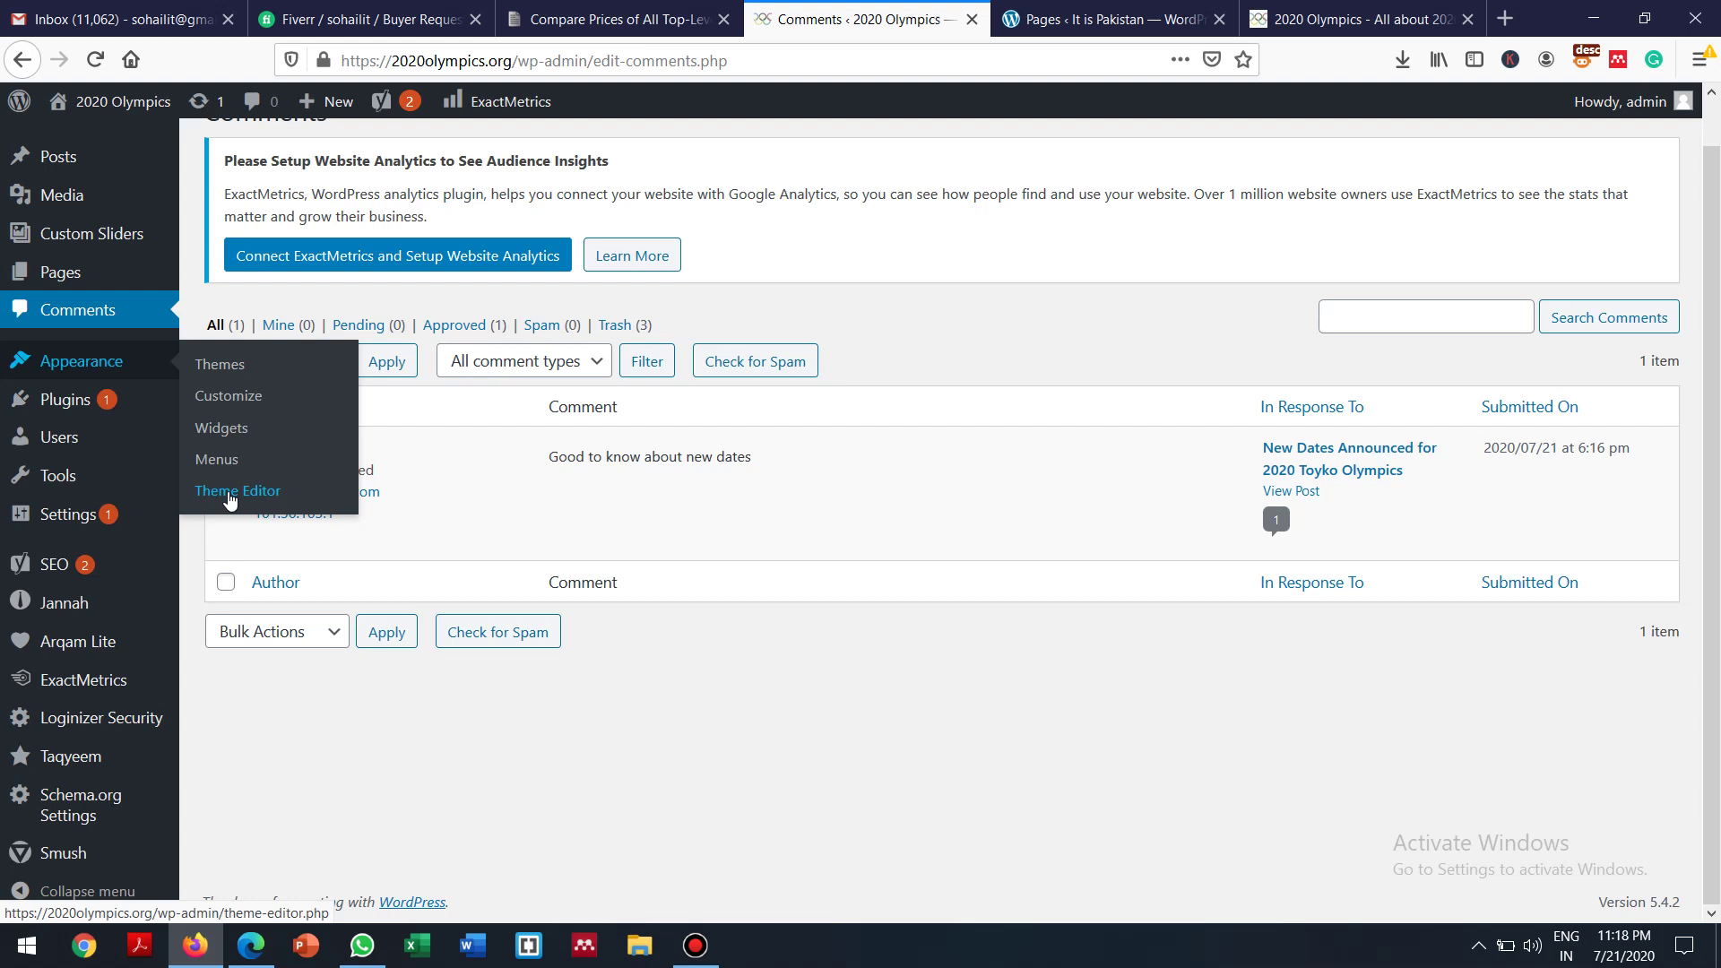
pyautogui.click(231, 496)
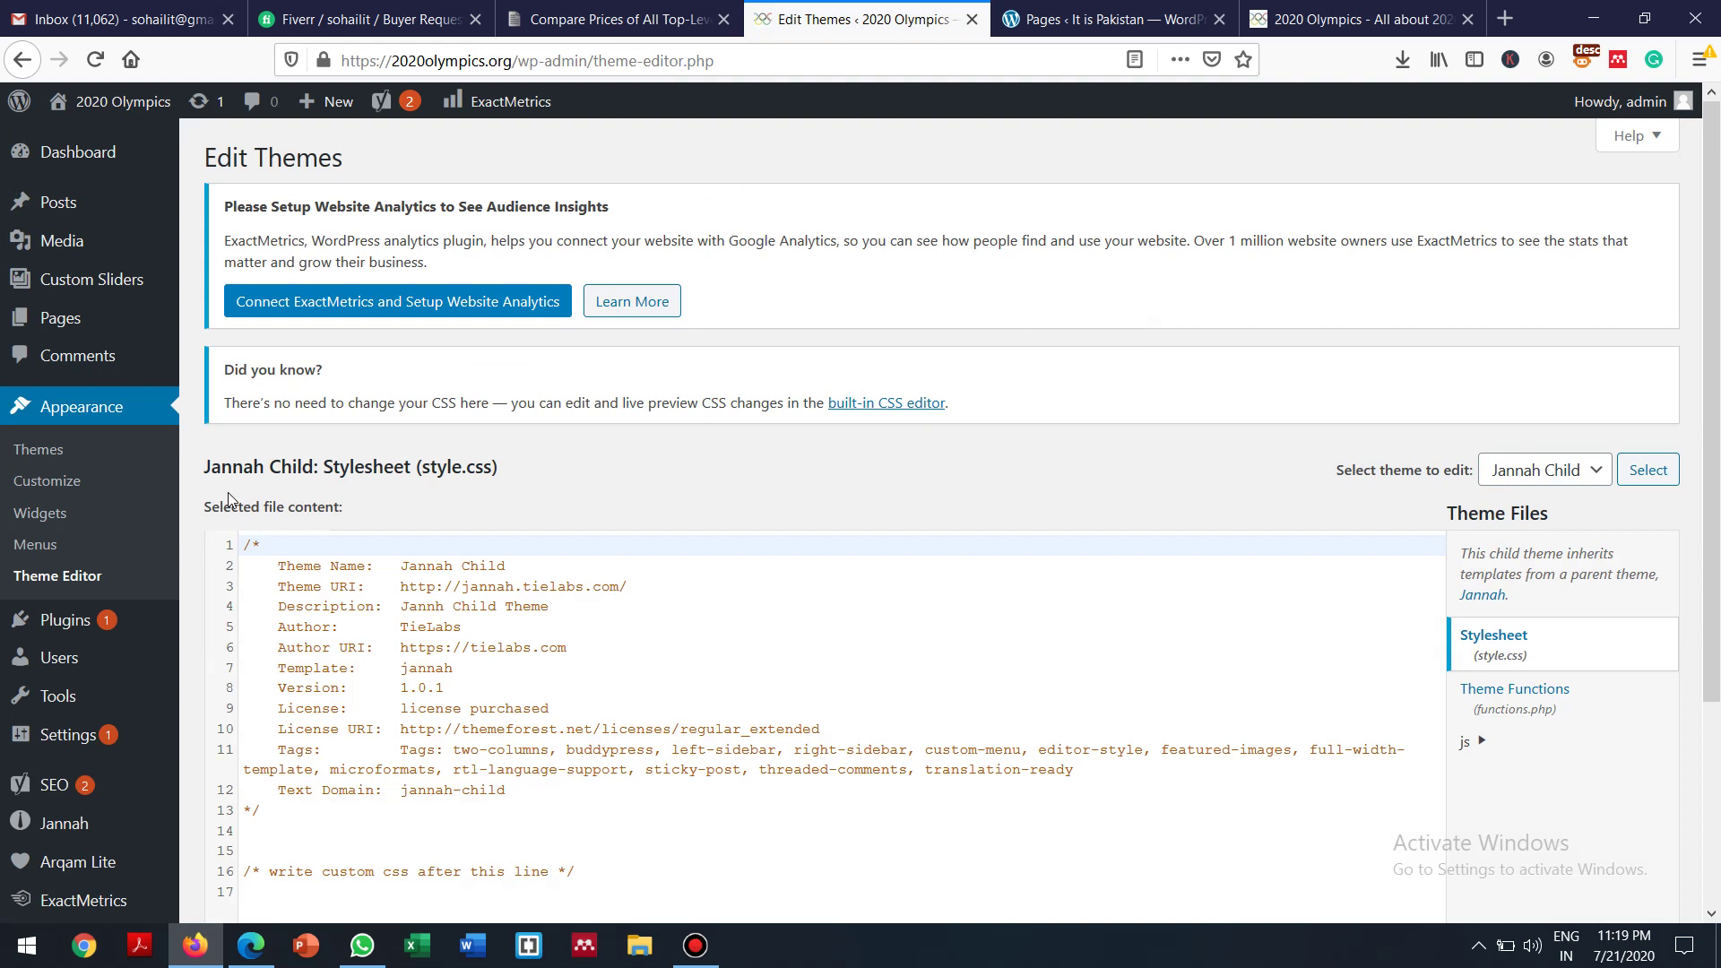
pyautogui.click(594, 720)
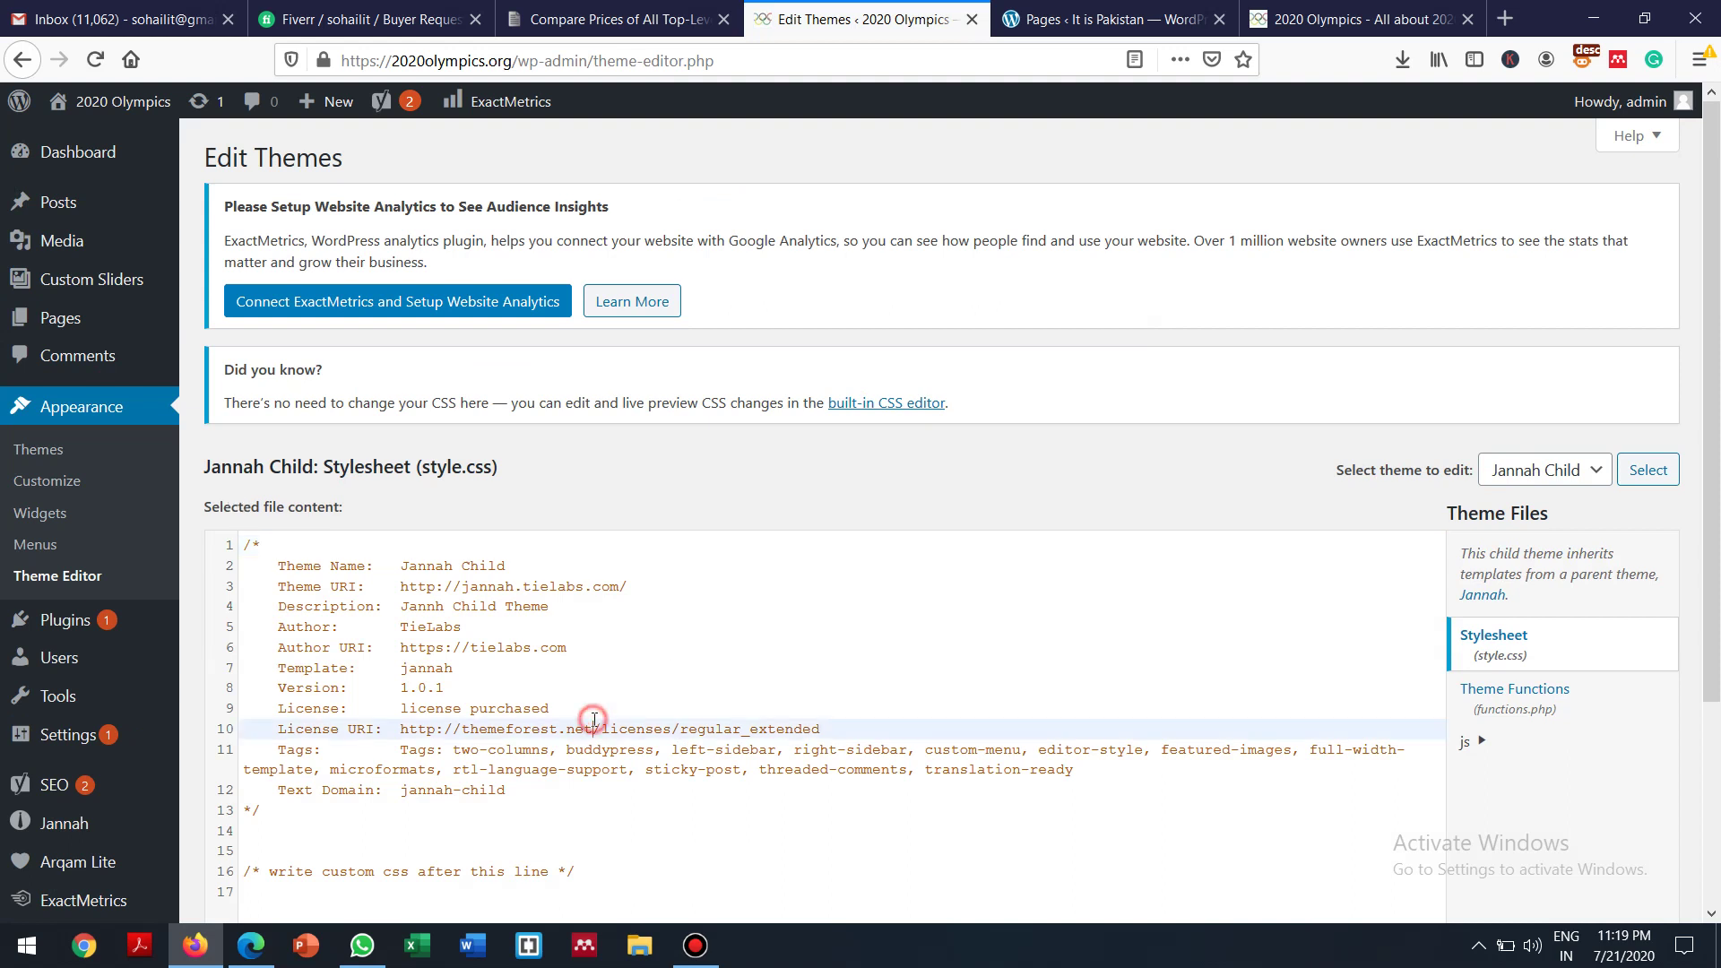
pyautogui.press('Down')
pyautogui.press('Down')
pyautogui.press('Down')
pyautogui.press('Down')
pyautogui.press('Down')
pyautogui.press('Down')
pyautogui.press('Down')
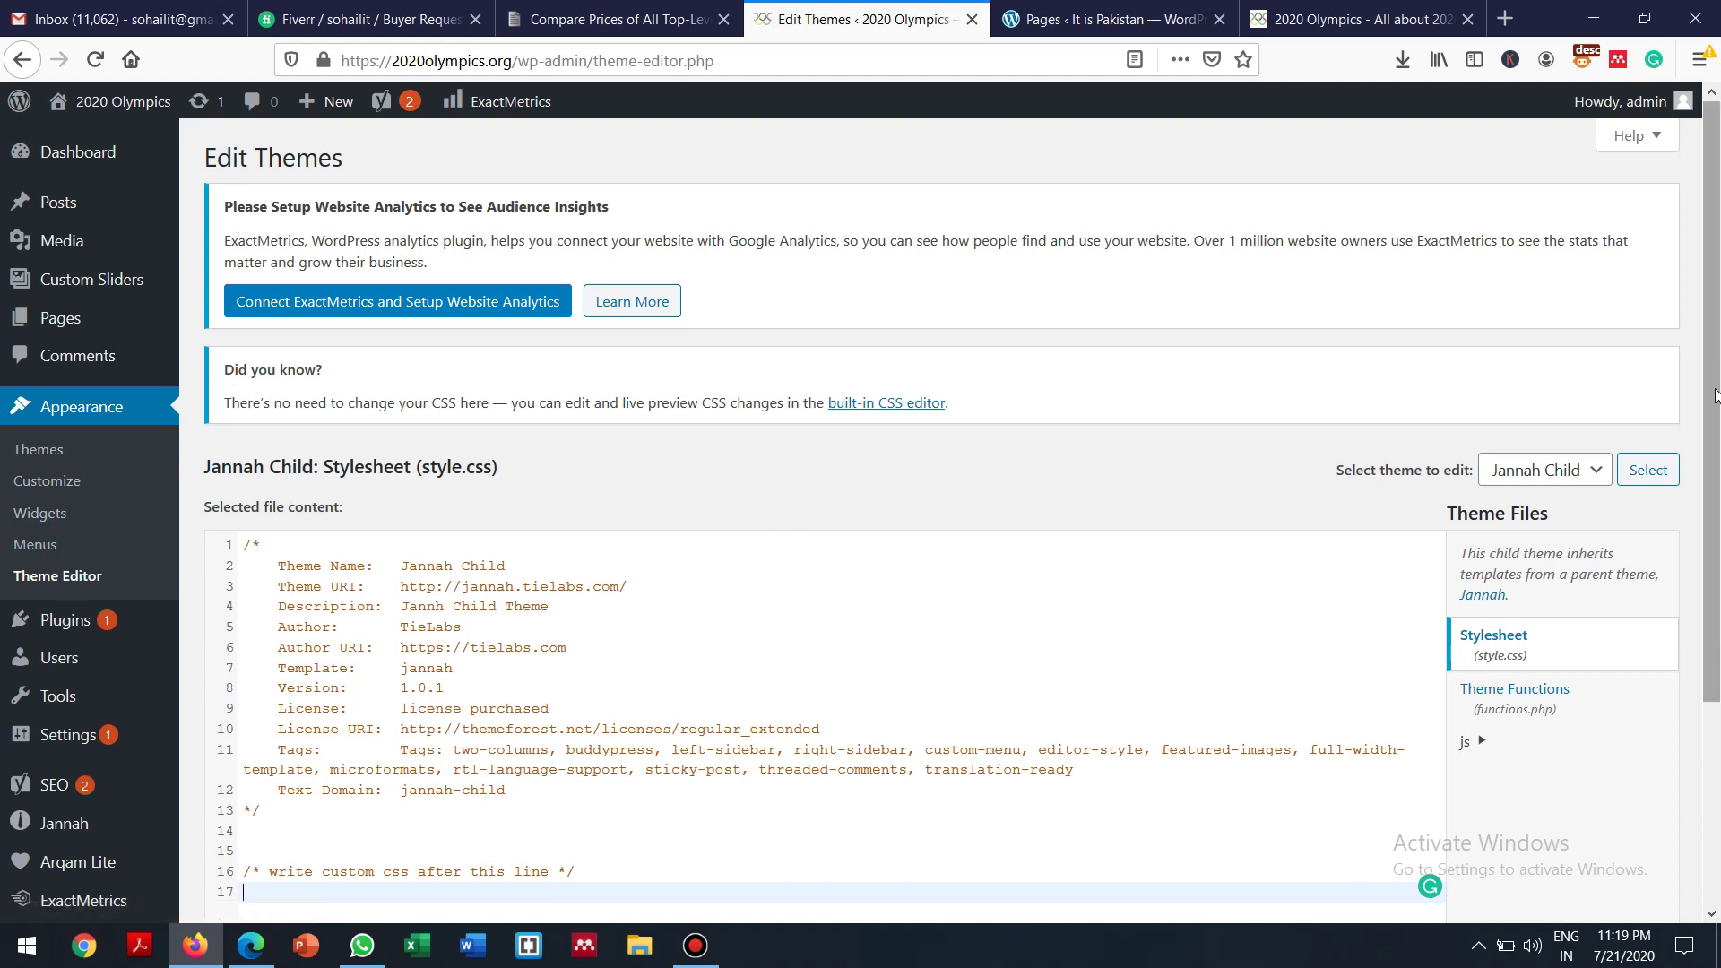
pyautogui.scroll(-3, 447, 653)
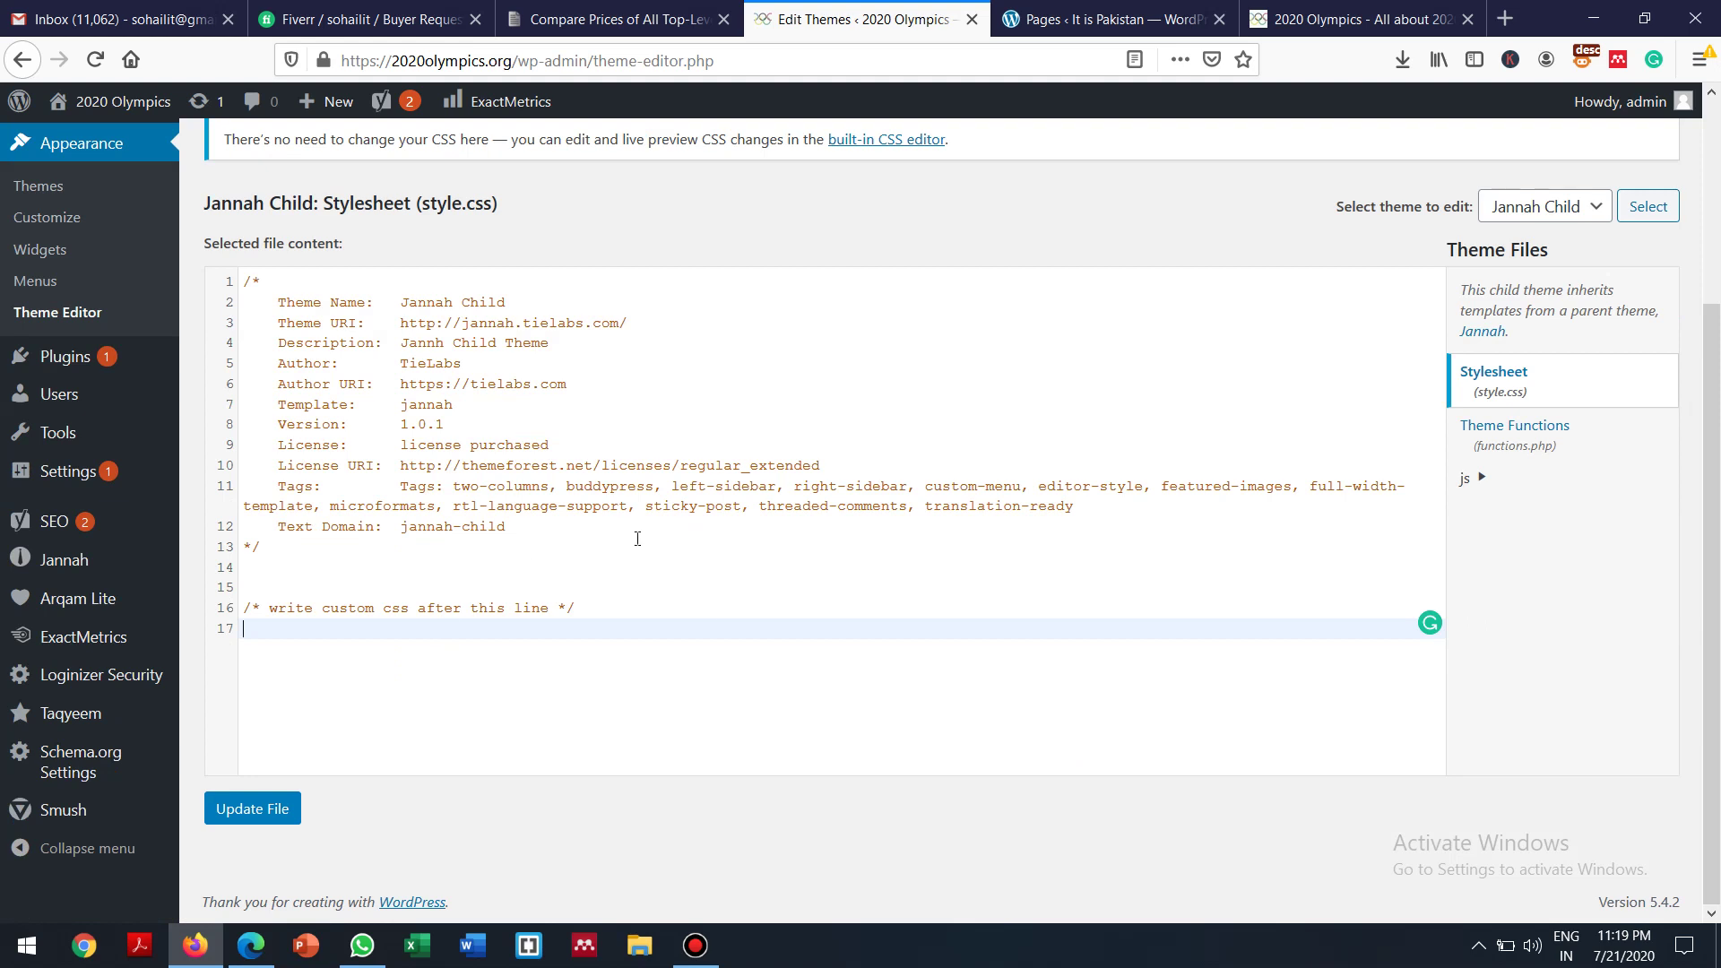
pyautogui.click(635, 543)
pyautogui.press('Down')
pyautogui.press('Down')
pyautogui.press('Down')
pyautogui.press('Down')
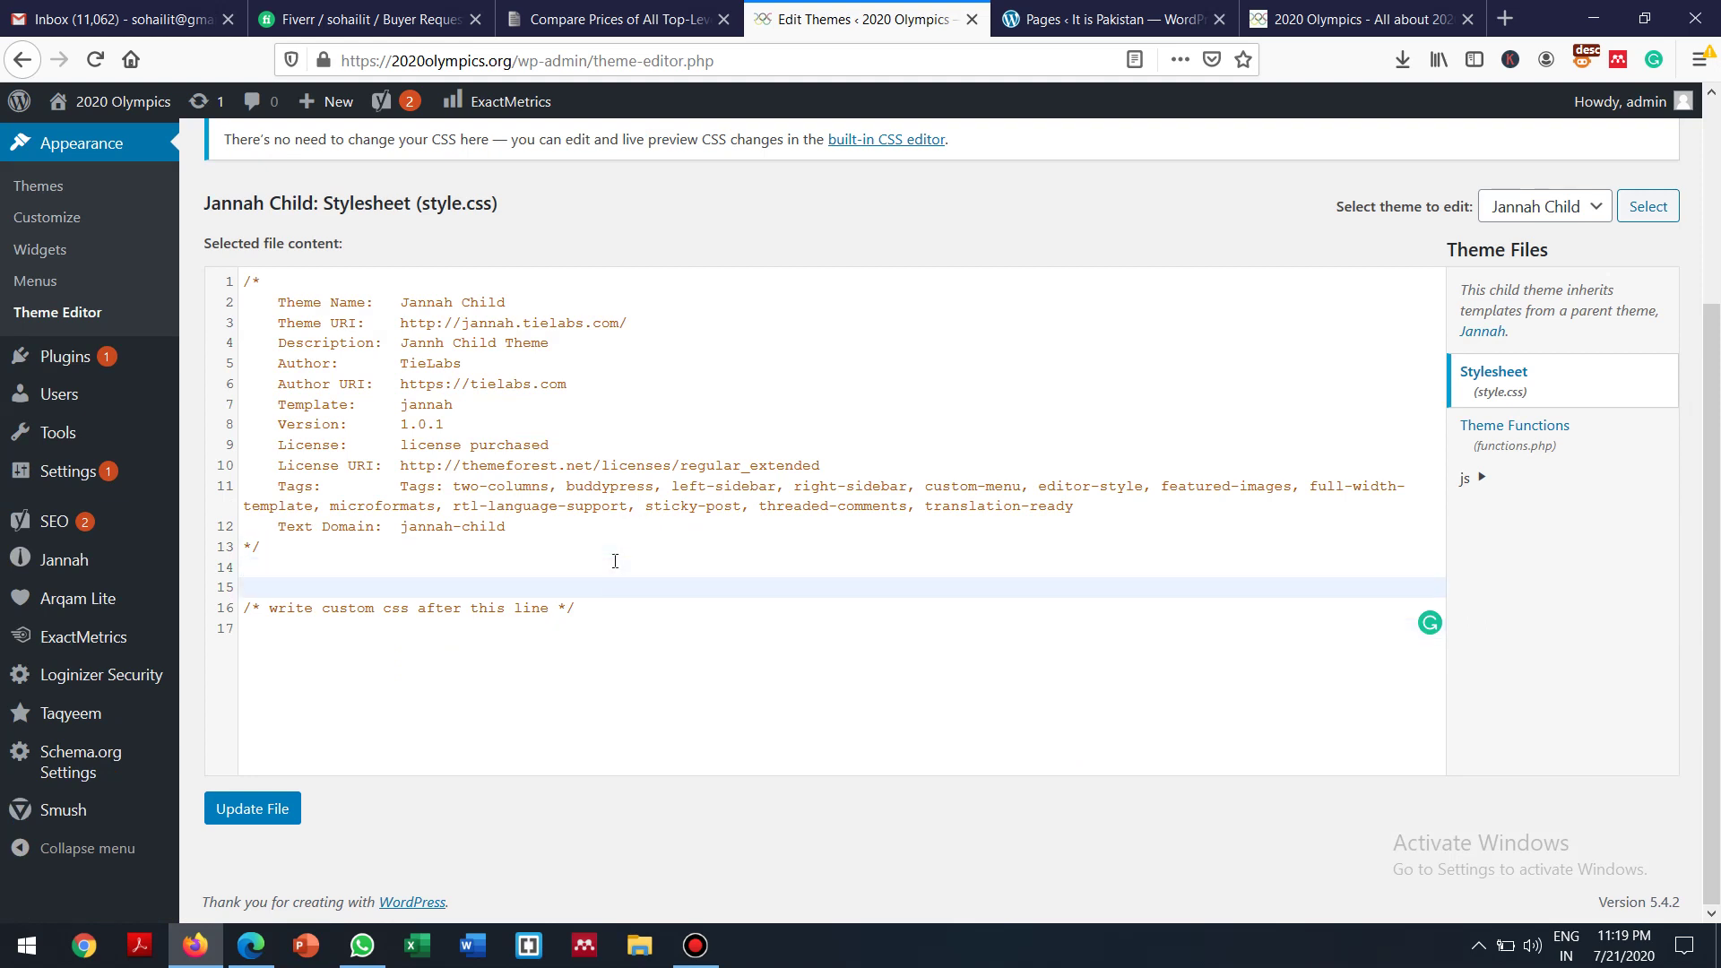
pyautogui.press('Up')
pyautogui.press('Up')
pyautogui.press('Up')
pyautogui.press('Up')
pyautogui.press('Up')
pyautogui.press('Up')
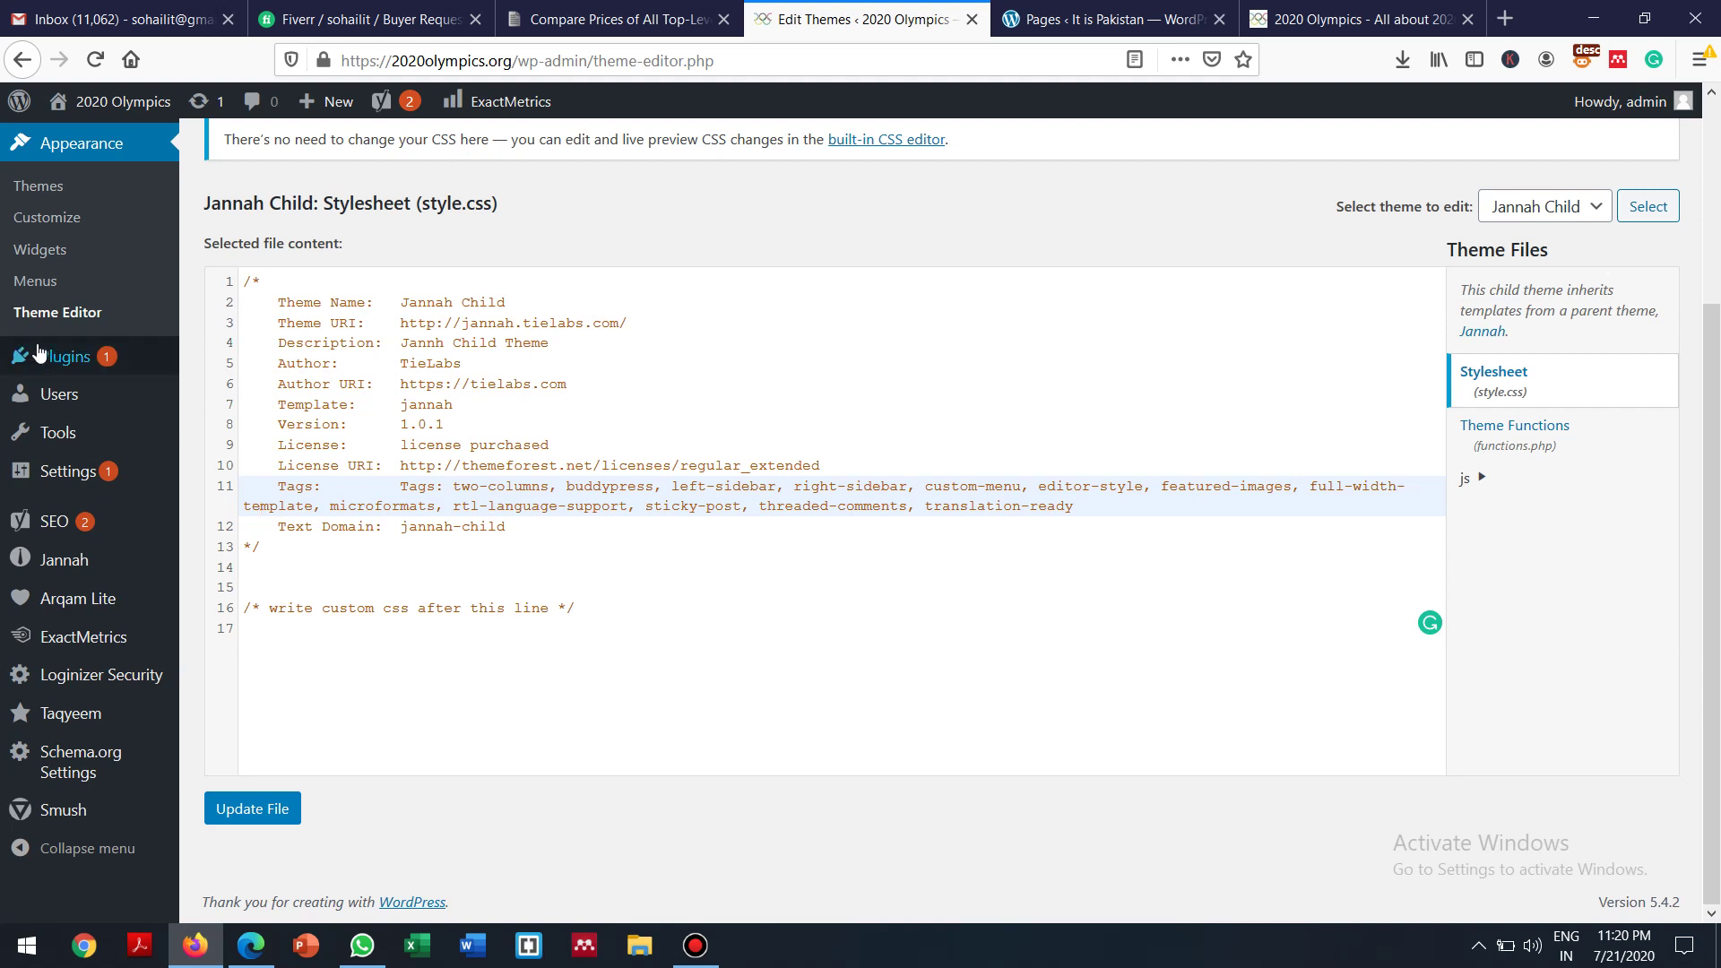
# Browse installed plugins, Add Plugins and the Plugin Editor, backing out of its Heads up! warning.
pyautogui.click(89, 360)
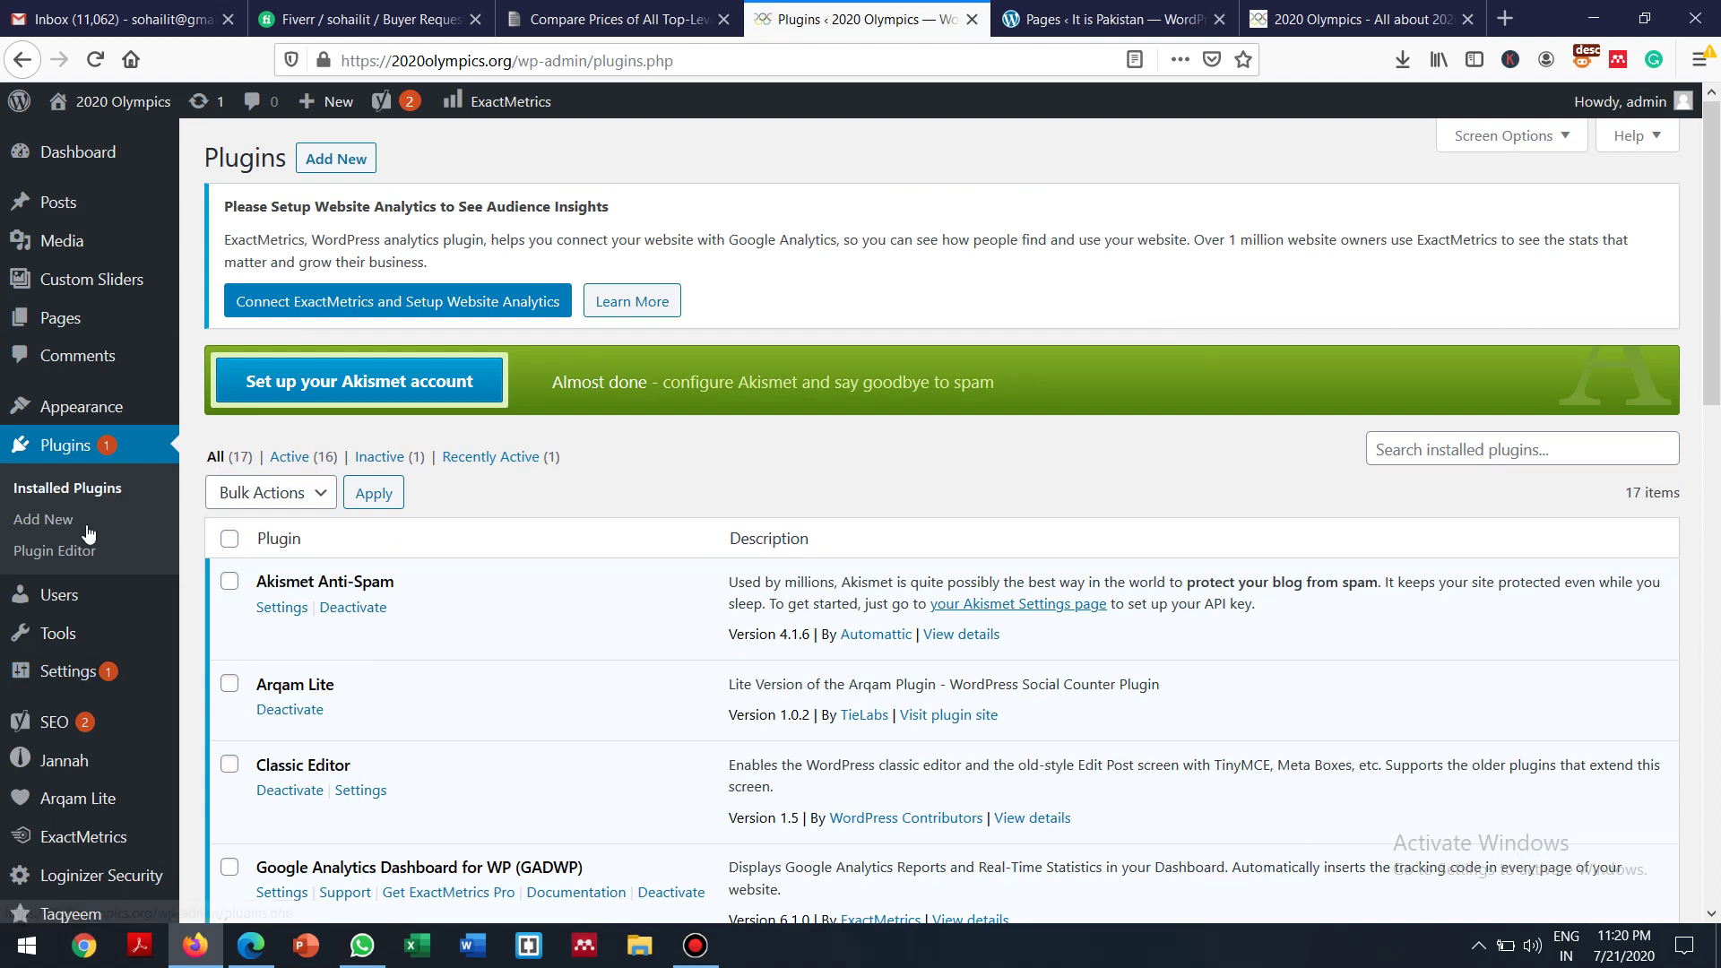
pyautogui.click(40, 522)
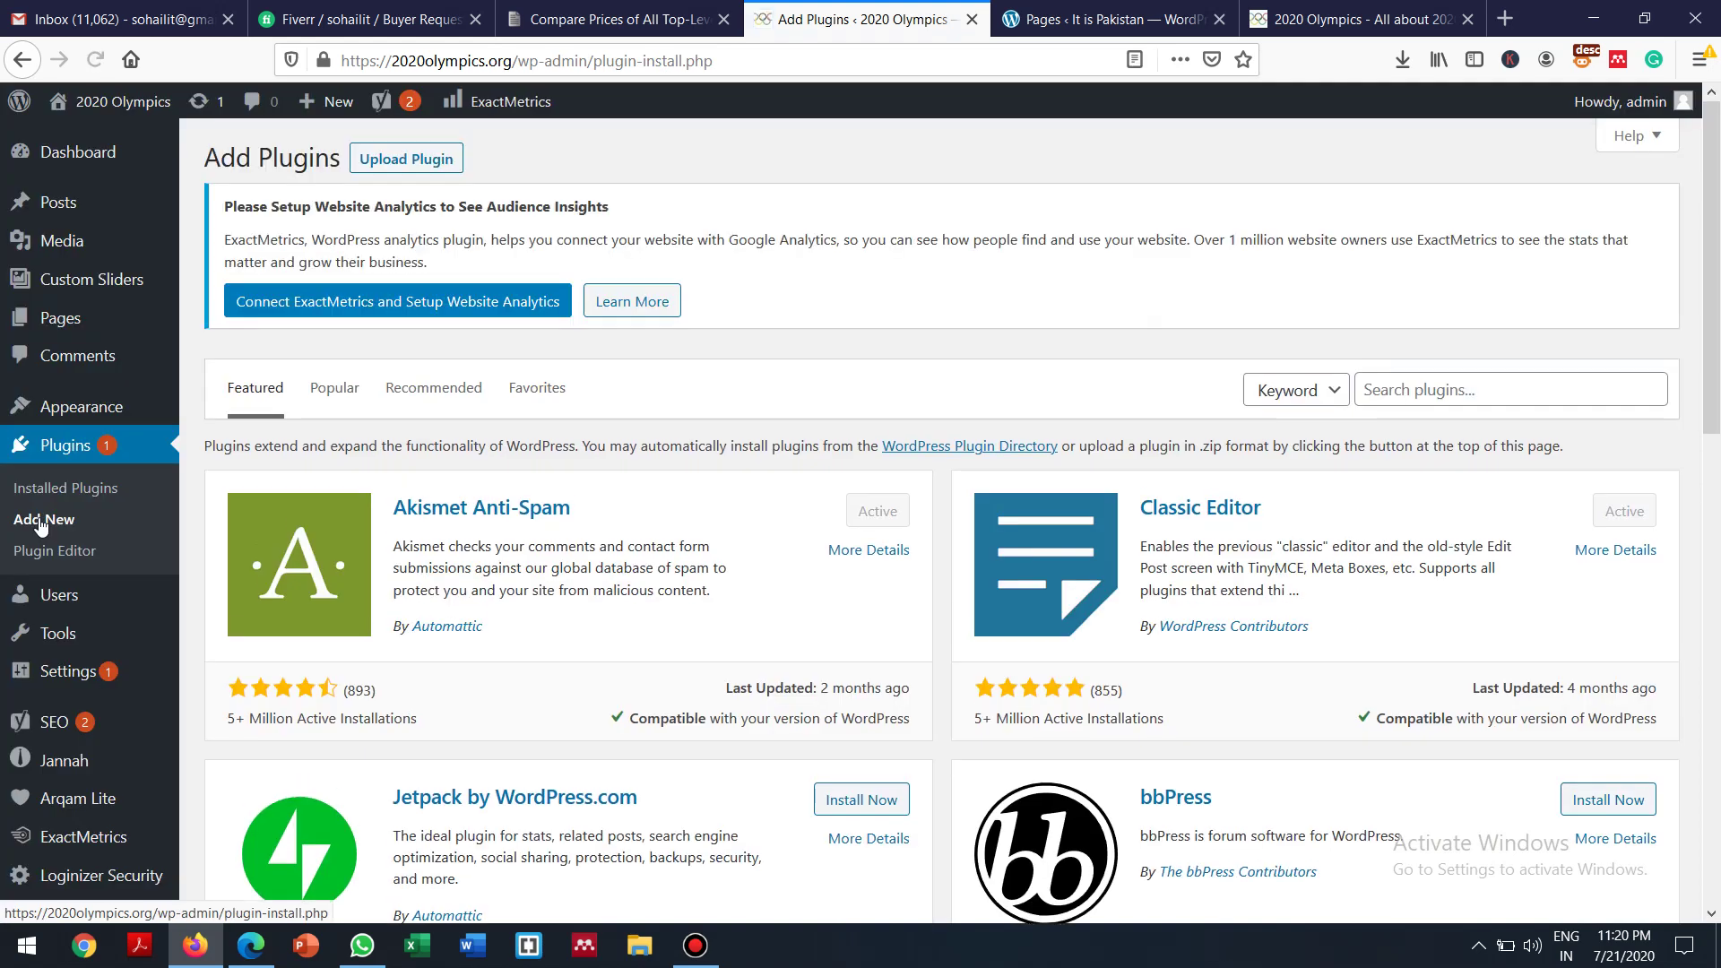
pyautogui.click(77, 556)
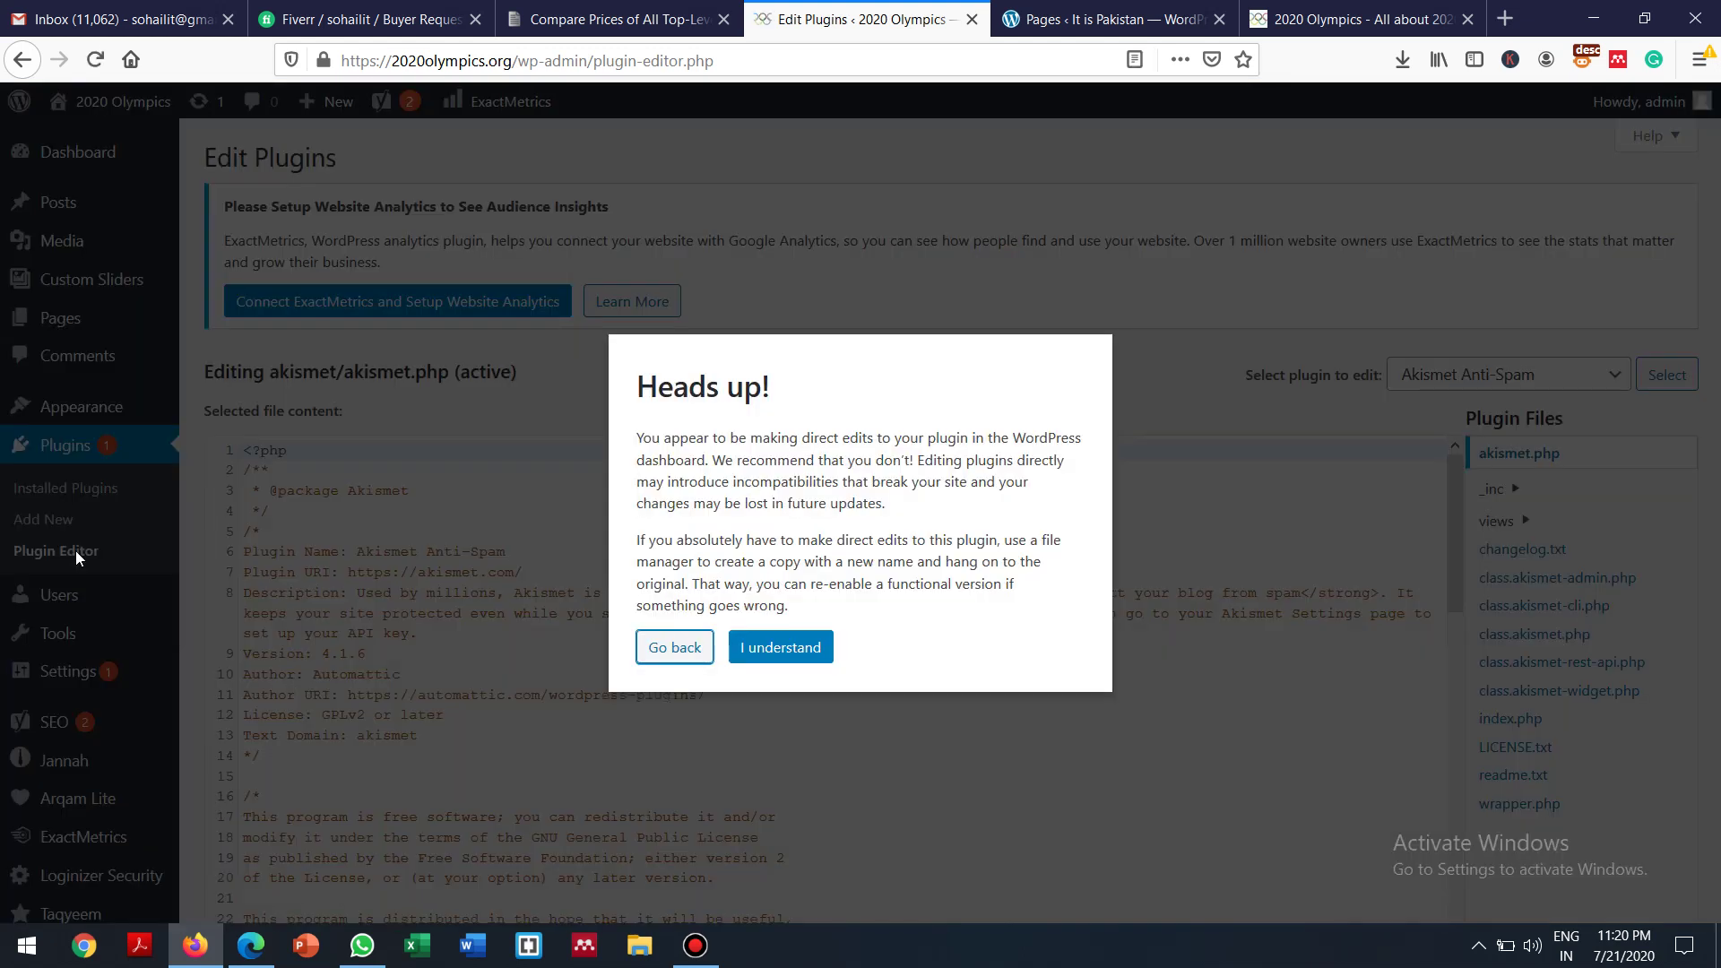
pyautogui.click(662, 655)
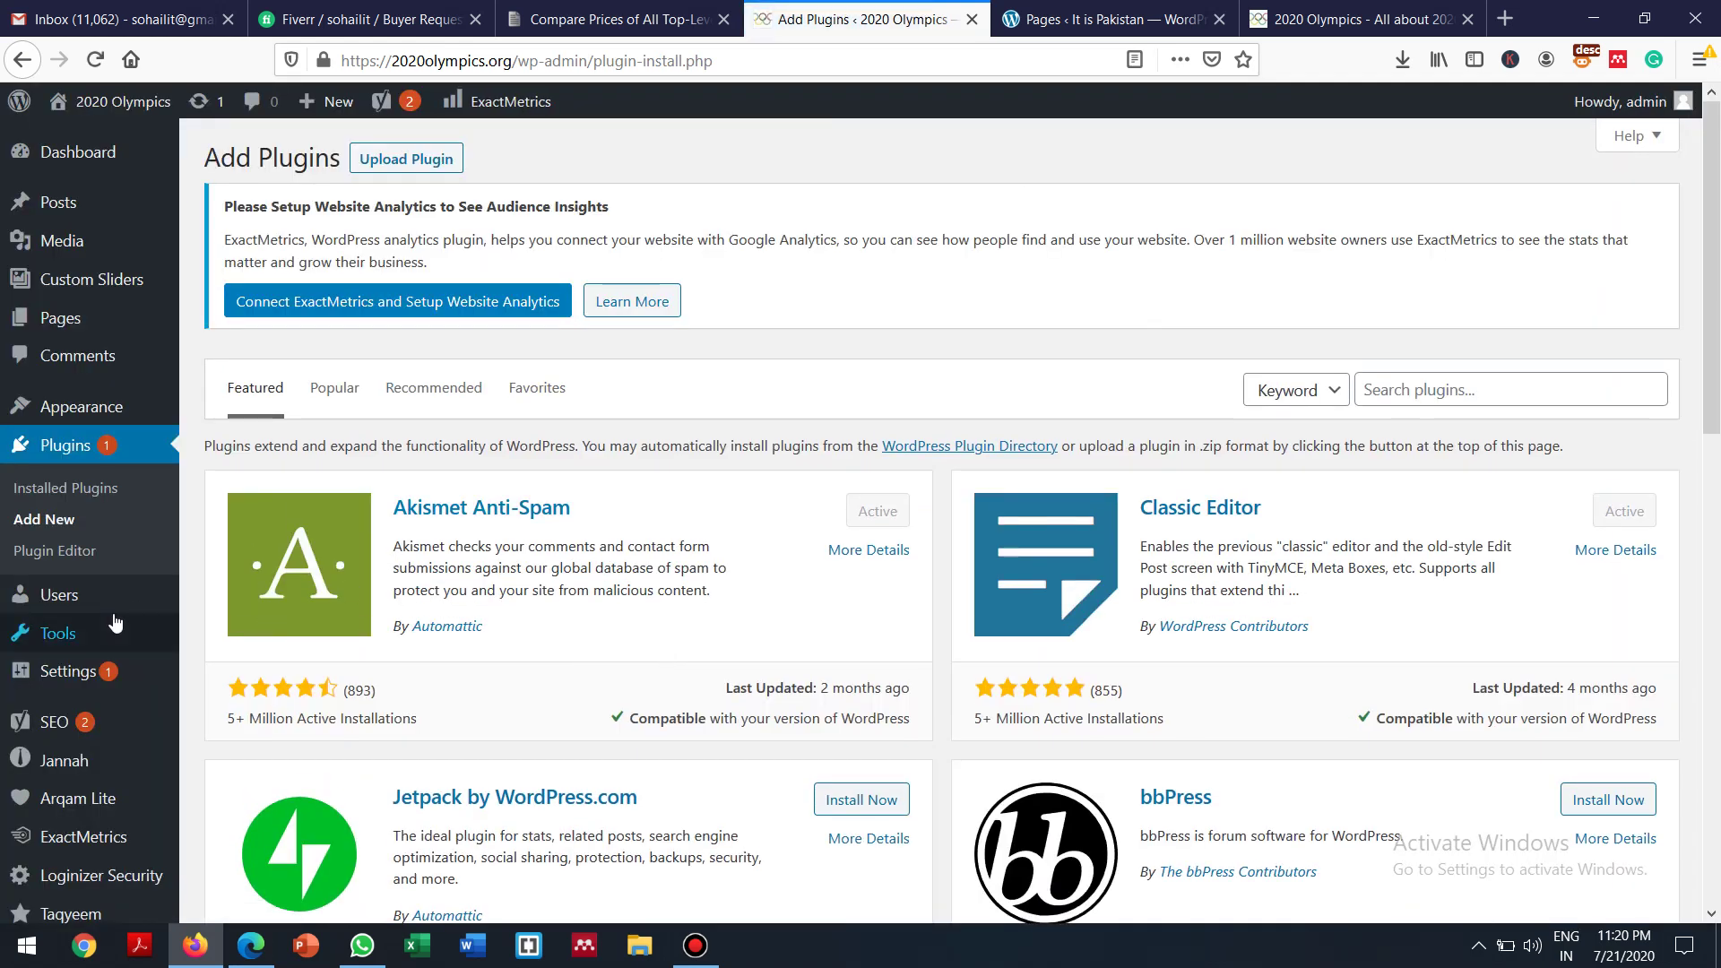
pyautogui.moveTo(150, 683)
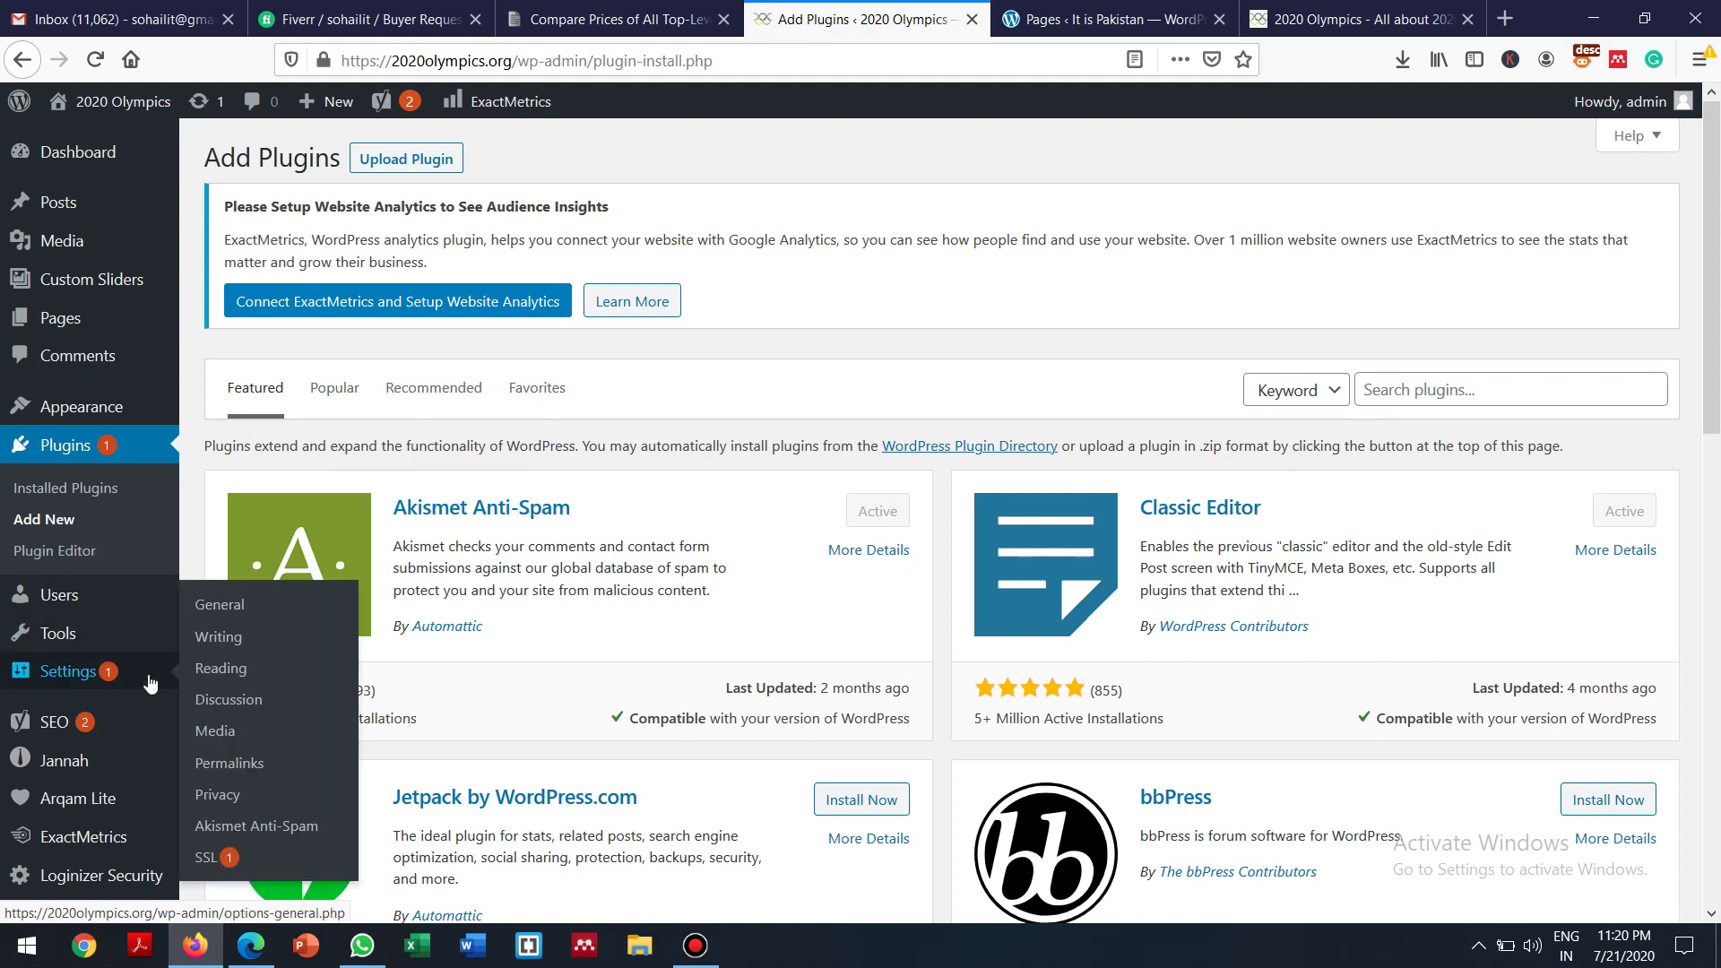
pyautogui.click(70, 601)
# View the All Users list with its single Administrator, then open the Add New User form.
pyautogui.click(70, 601)
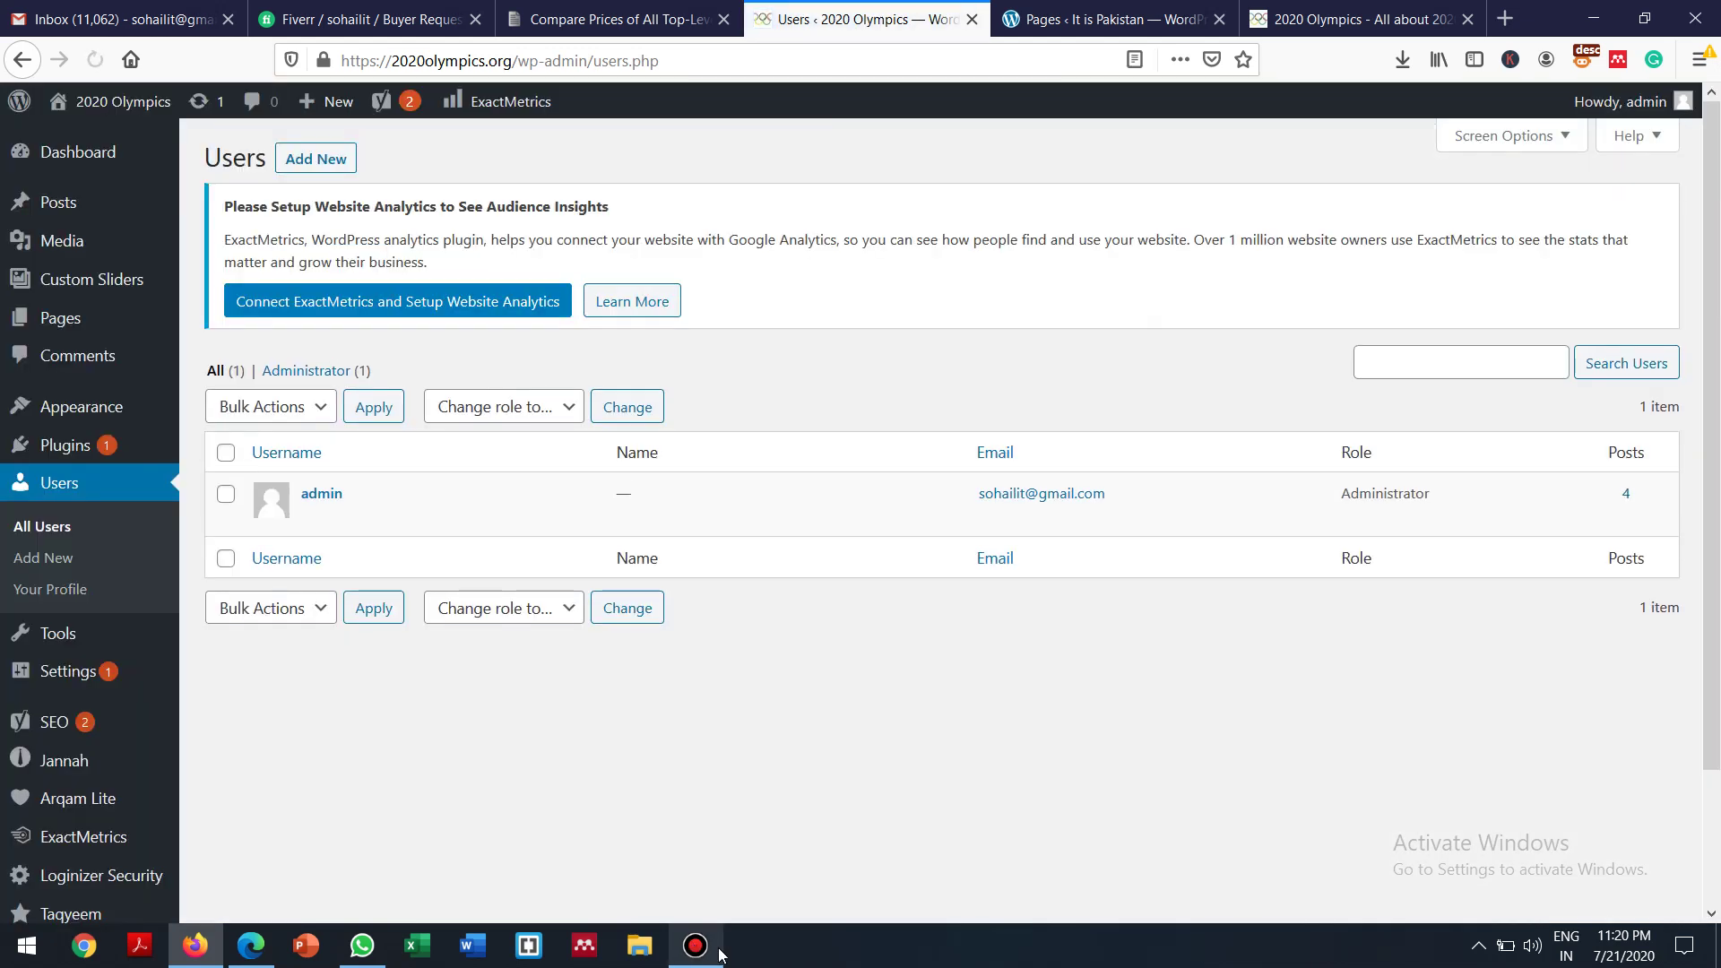
pyautogui.click(695, 945)
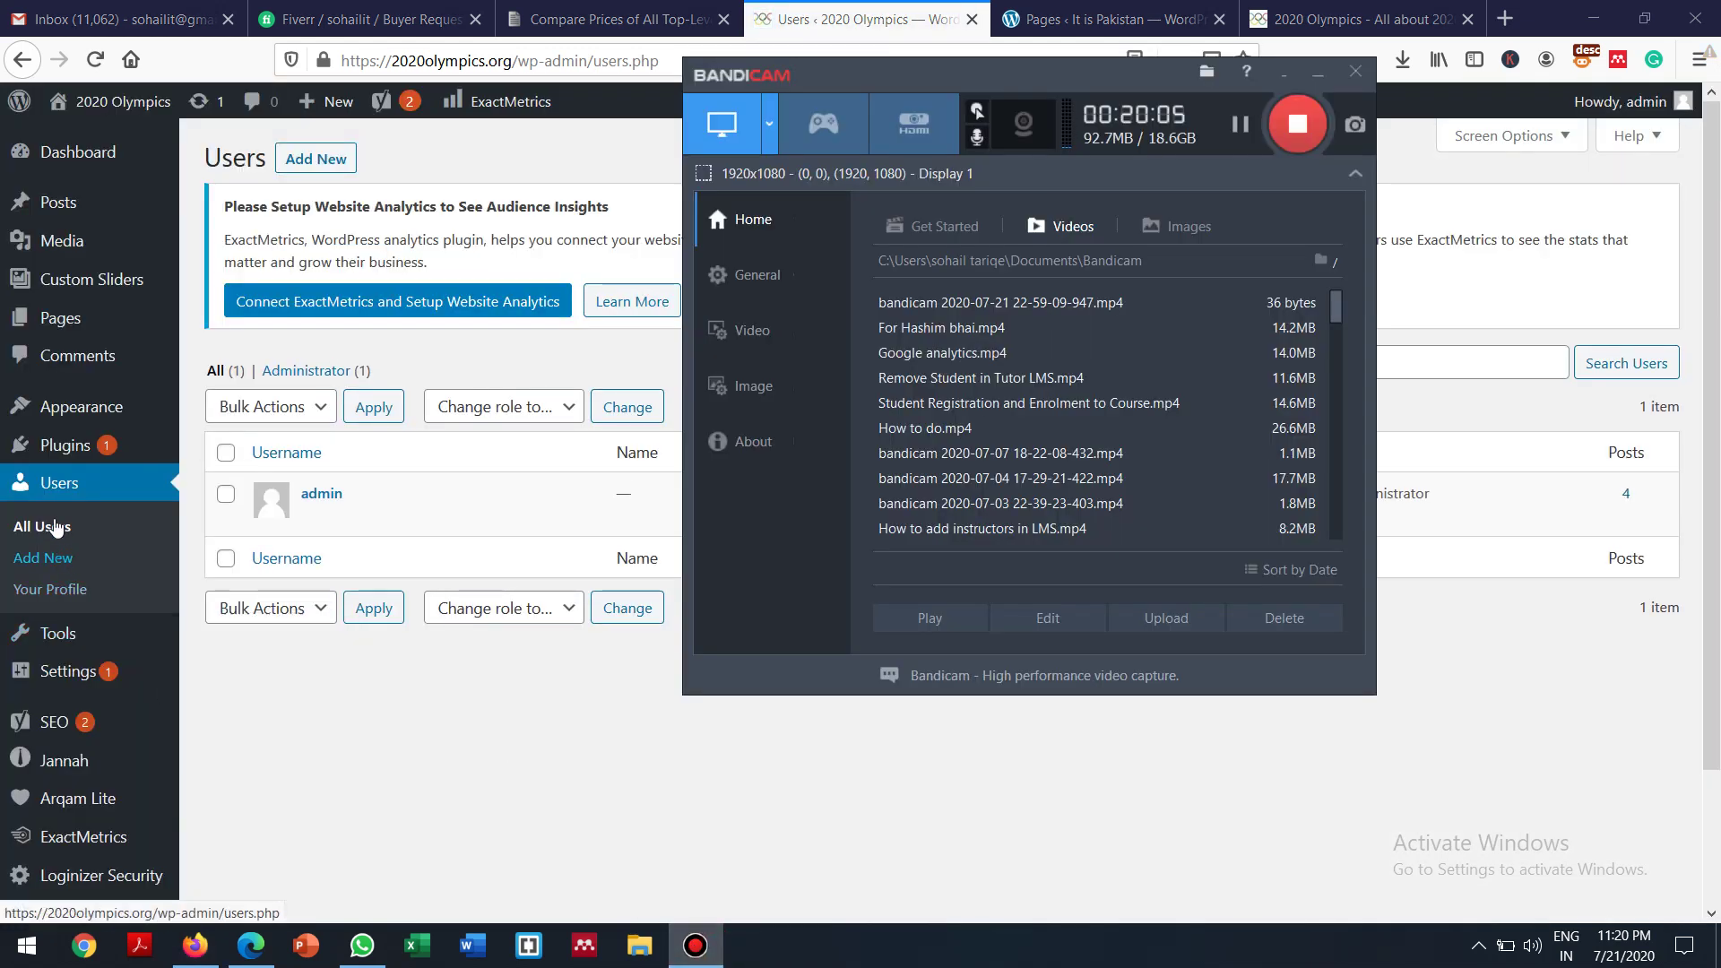
pyautogui.click(54, 528)
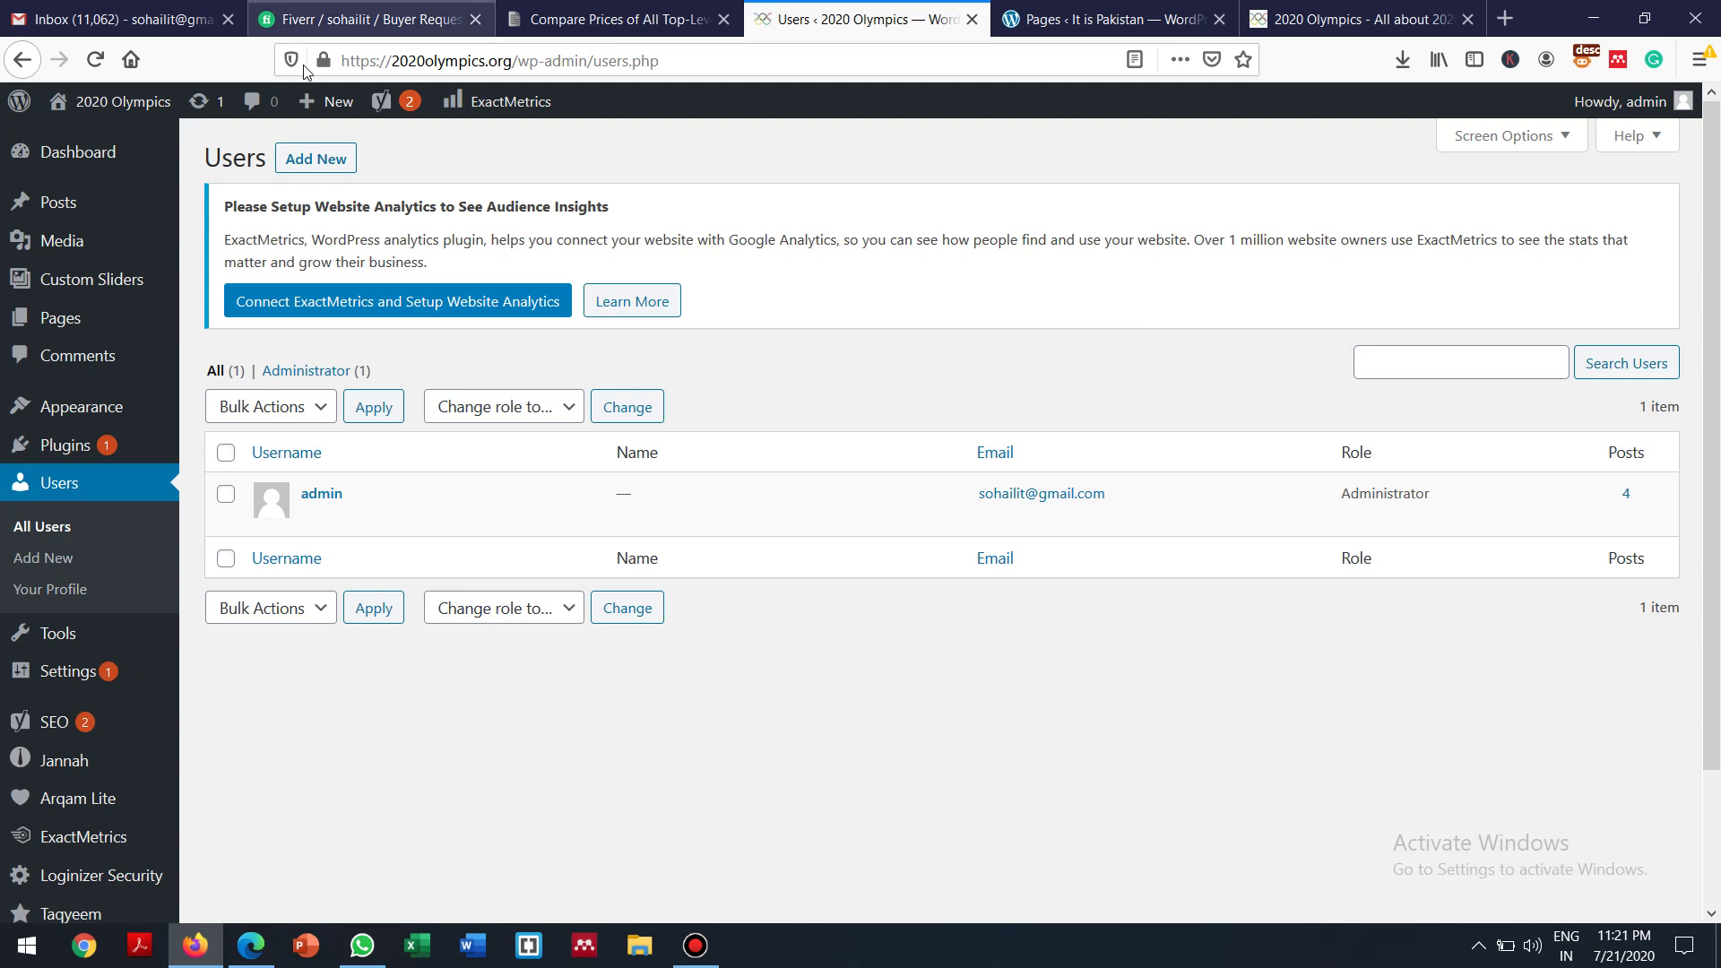
pyautogui.click(306, 164)
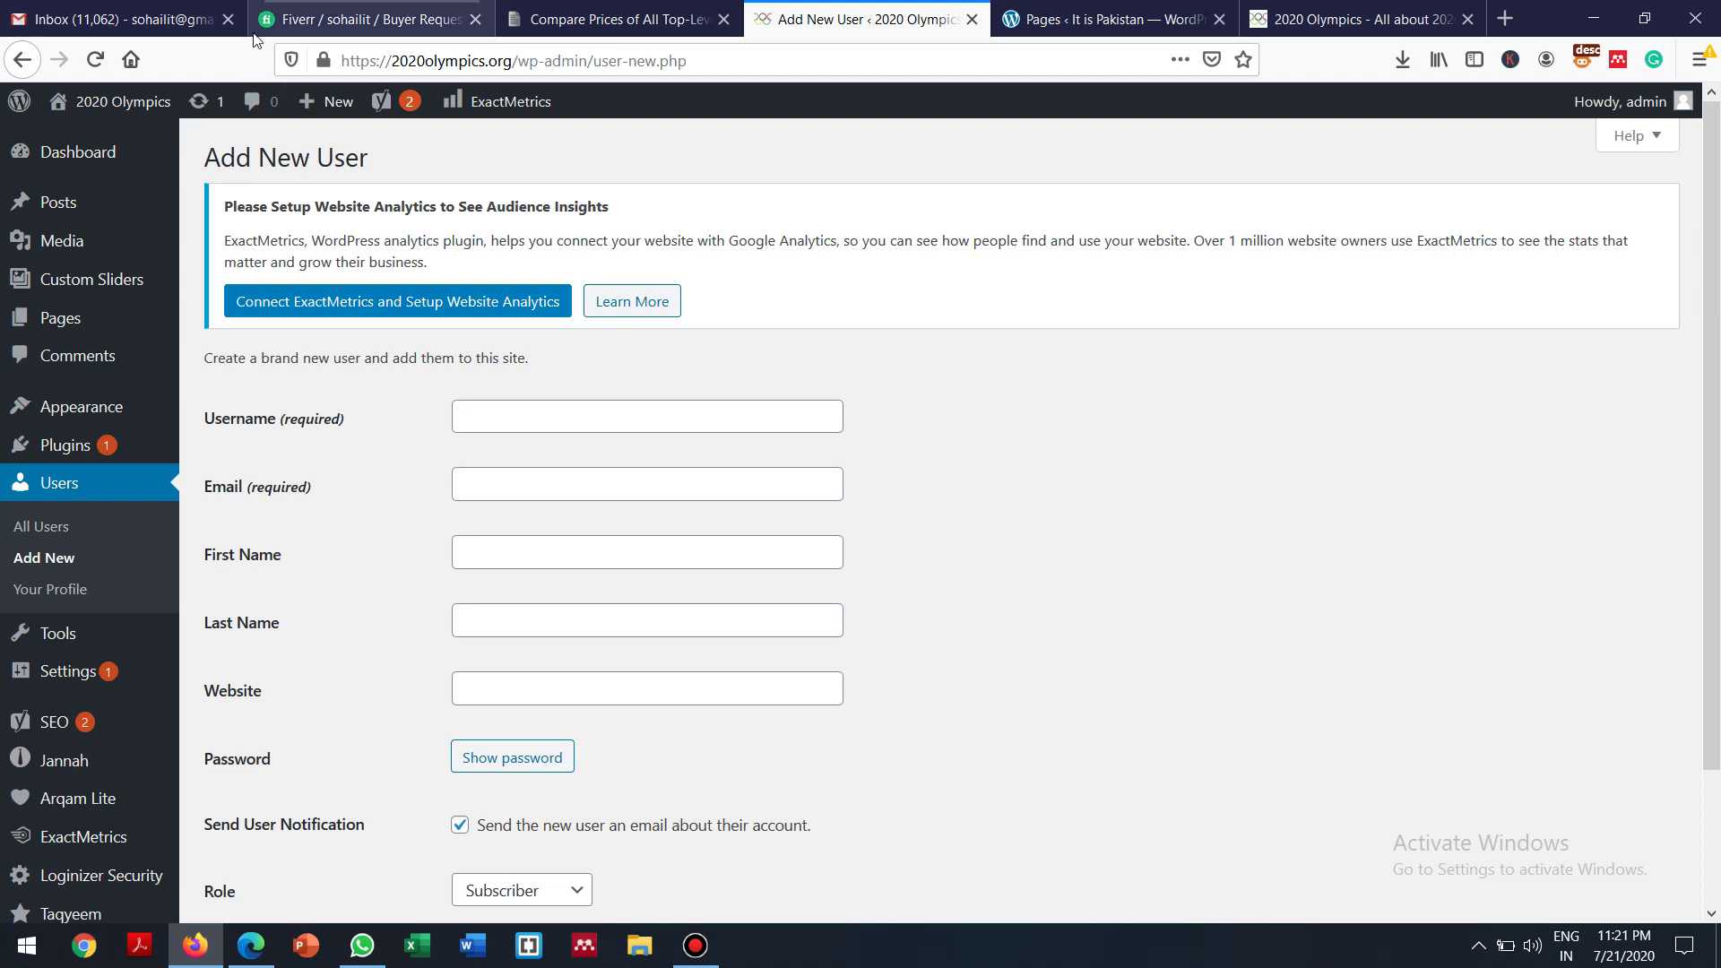
# Enter mainuser as the new user's username, leaving the name and website fields empty.
pyautogui.click(481, 418)
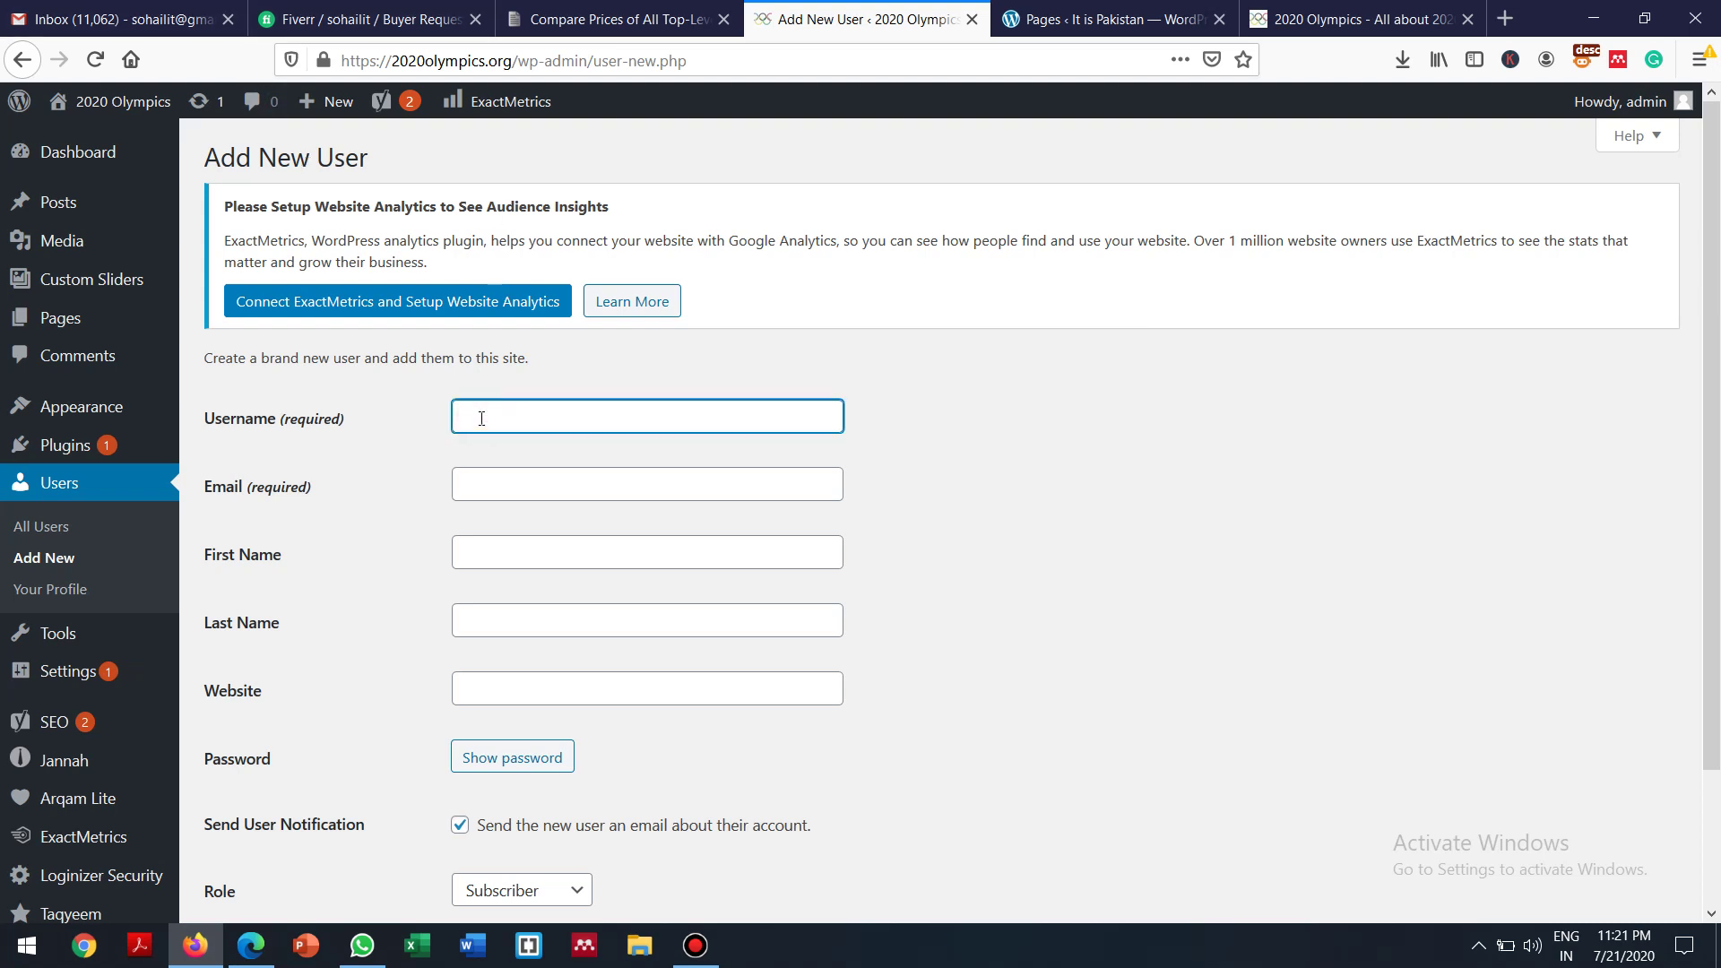
pyautogui.write('mainuser')
pyautogui.press('Tab')
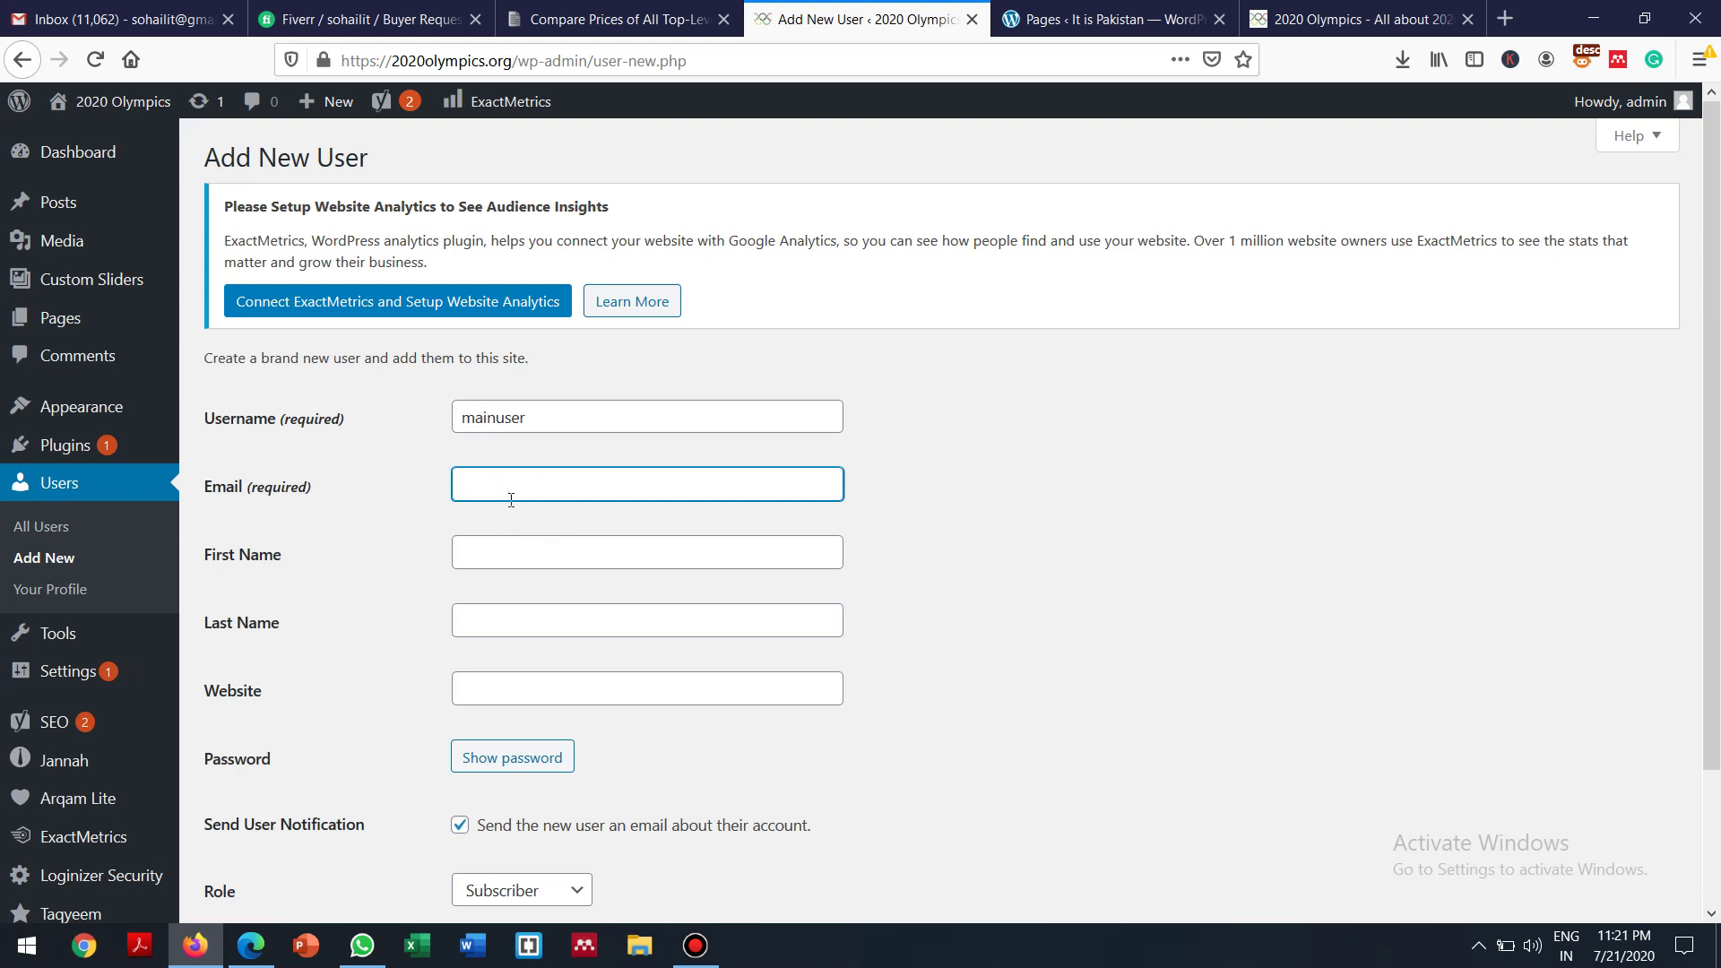
pyautogui.click(478, 555)
pyautogui.click(512, 625)
pyautogui.click(525, 692)
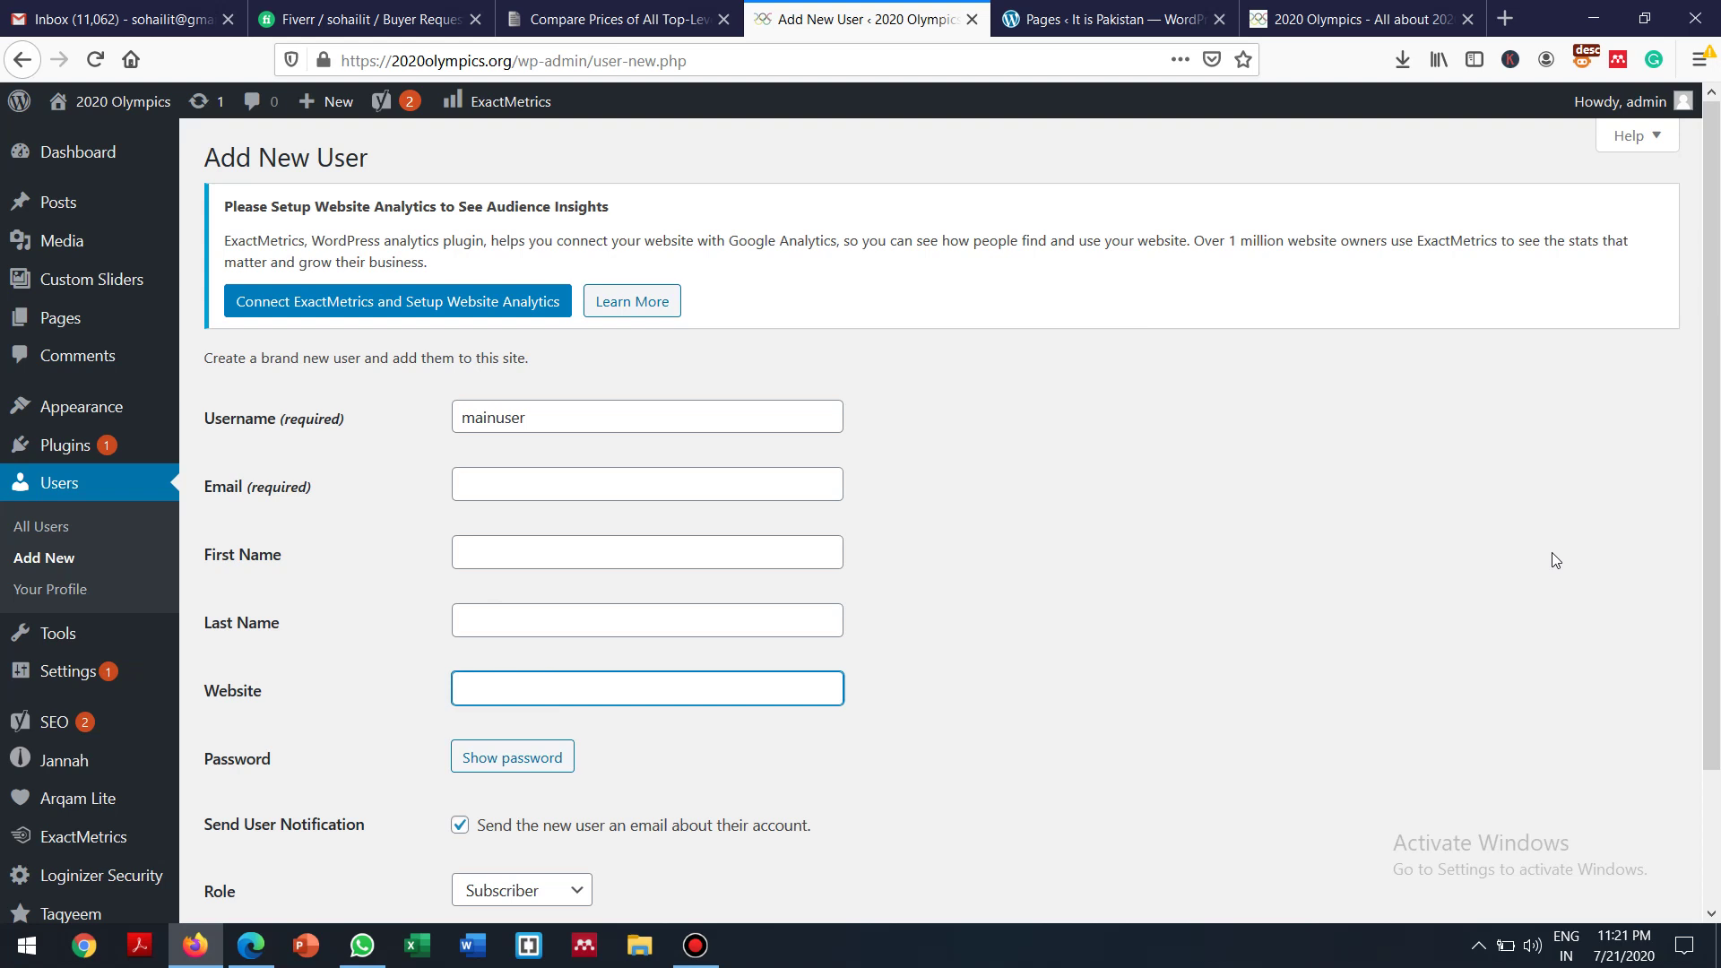
pyautogui.scroll(-3, 1718, 500)
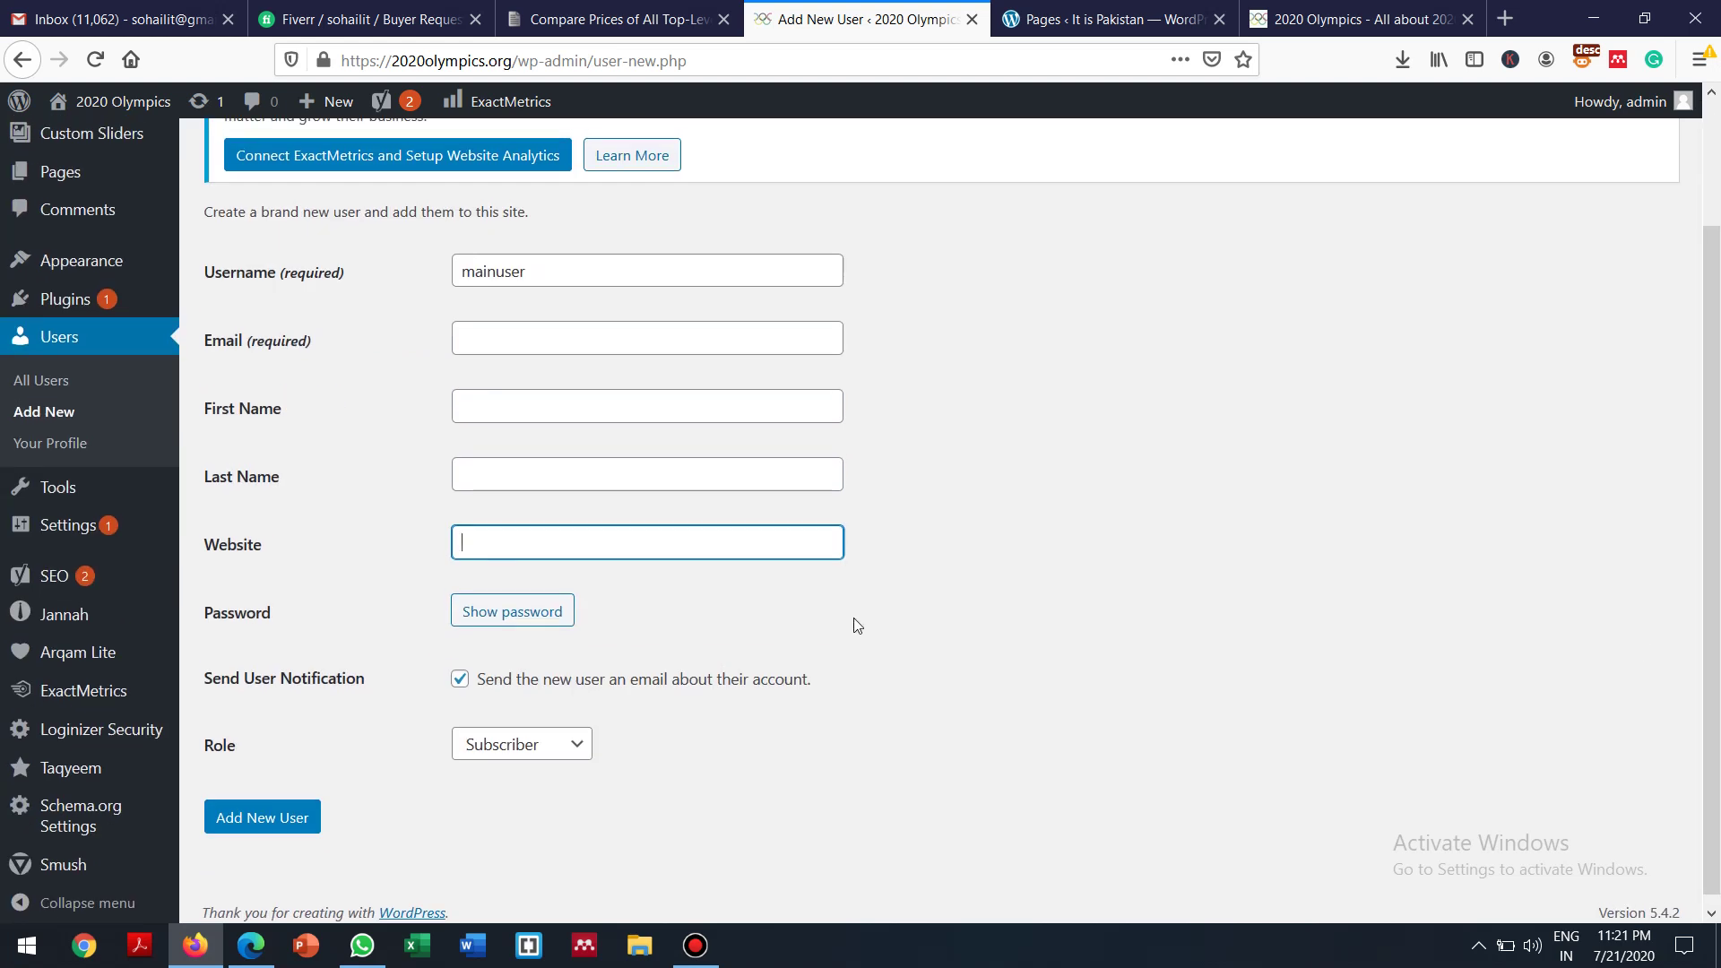
# Generate a Strong password for mainuser and select it.
pyautogui.click(482, 616)
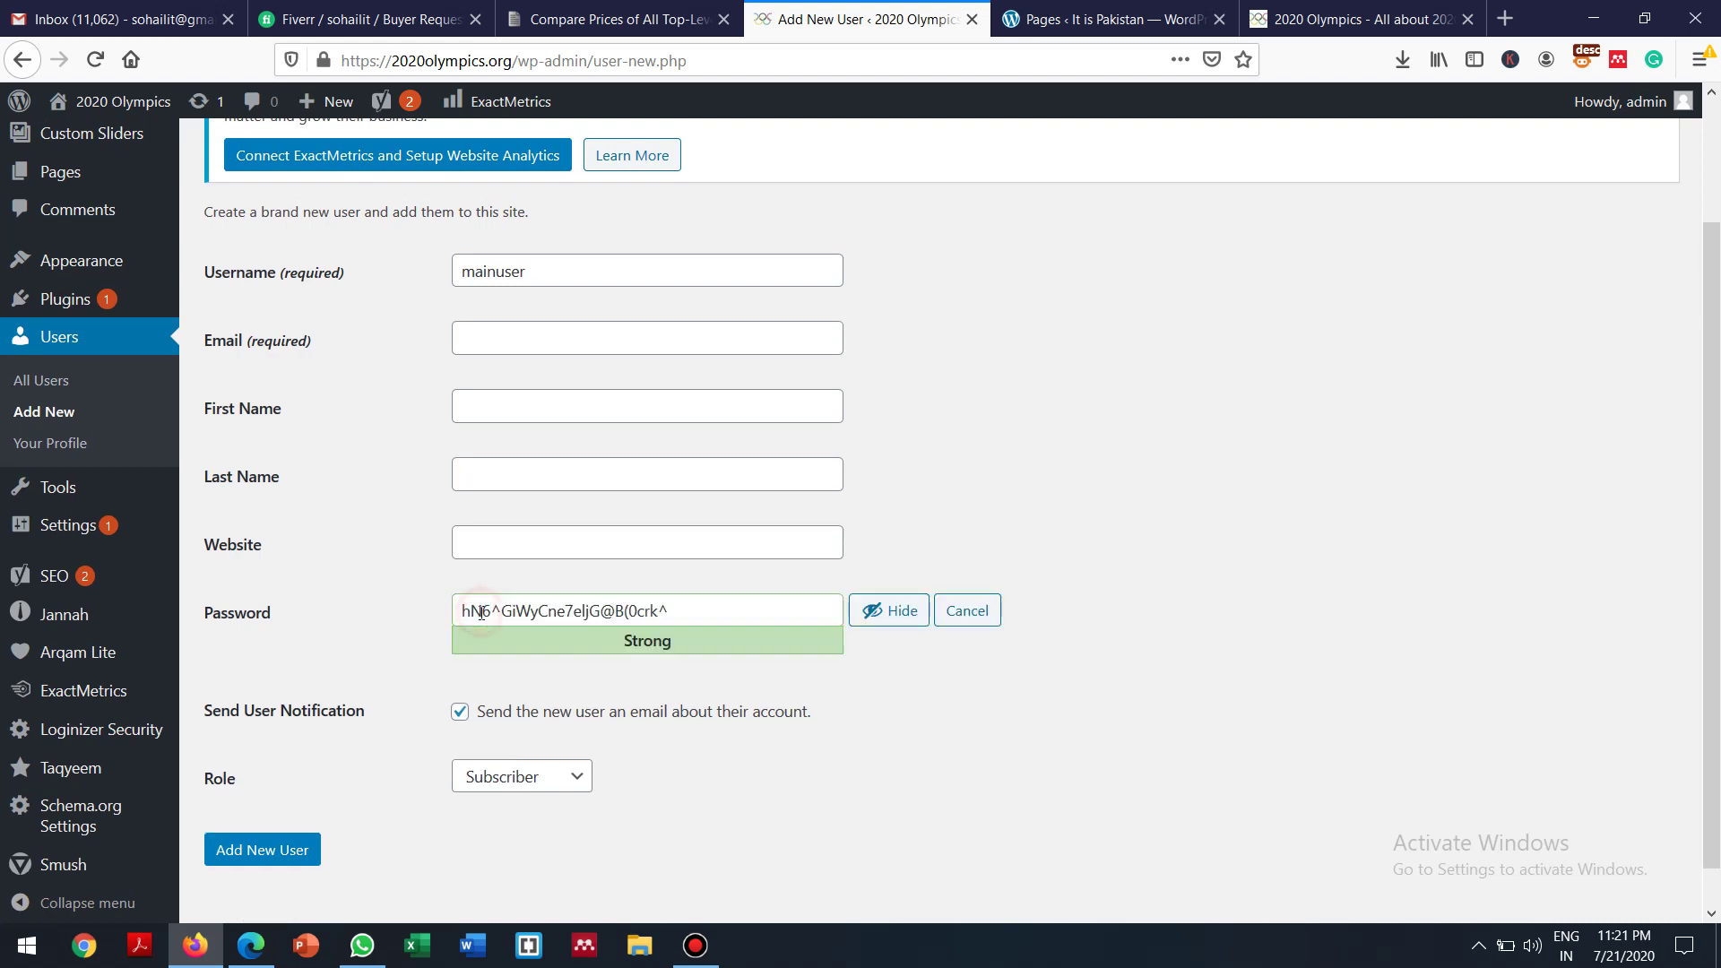
pyautogui.moveTo(689, 617); pyautogui.dragTo(343, 610)
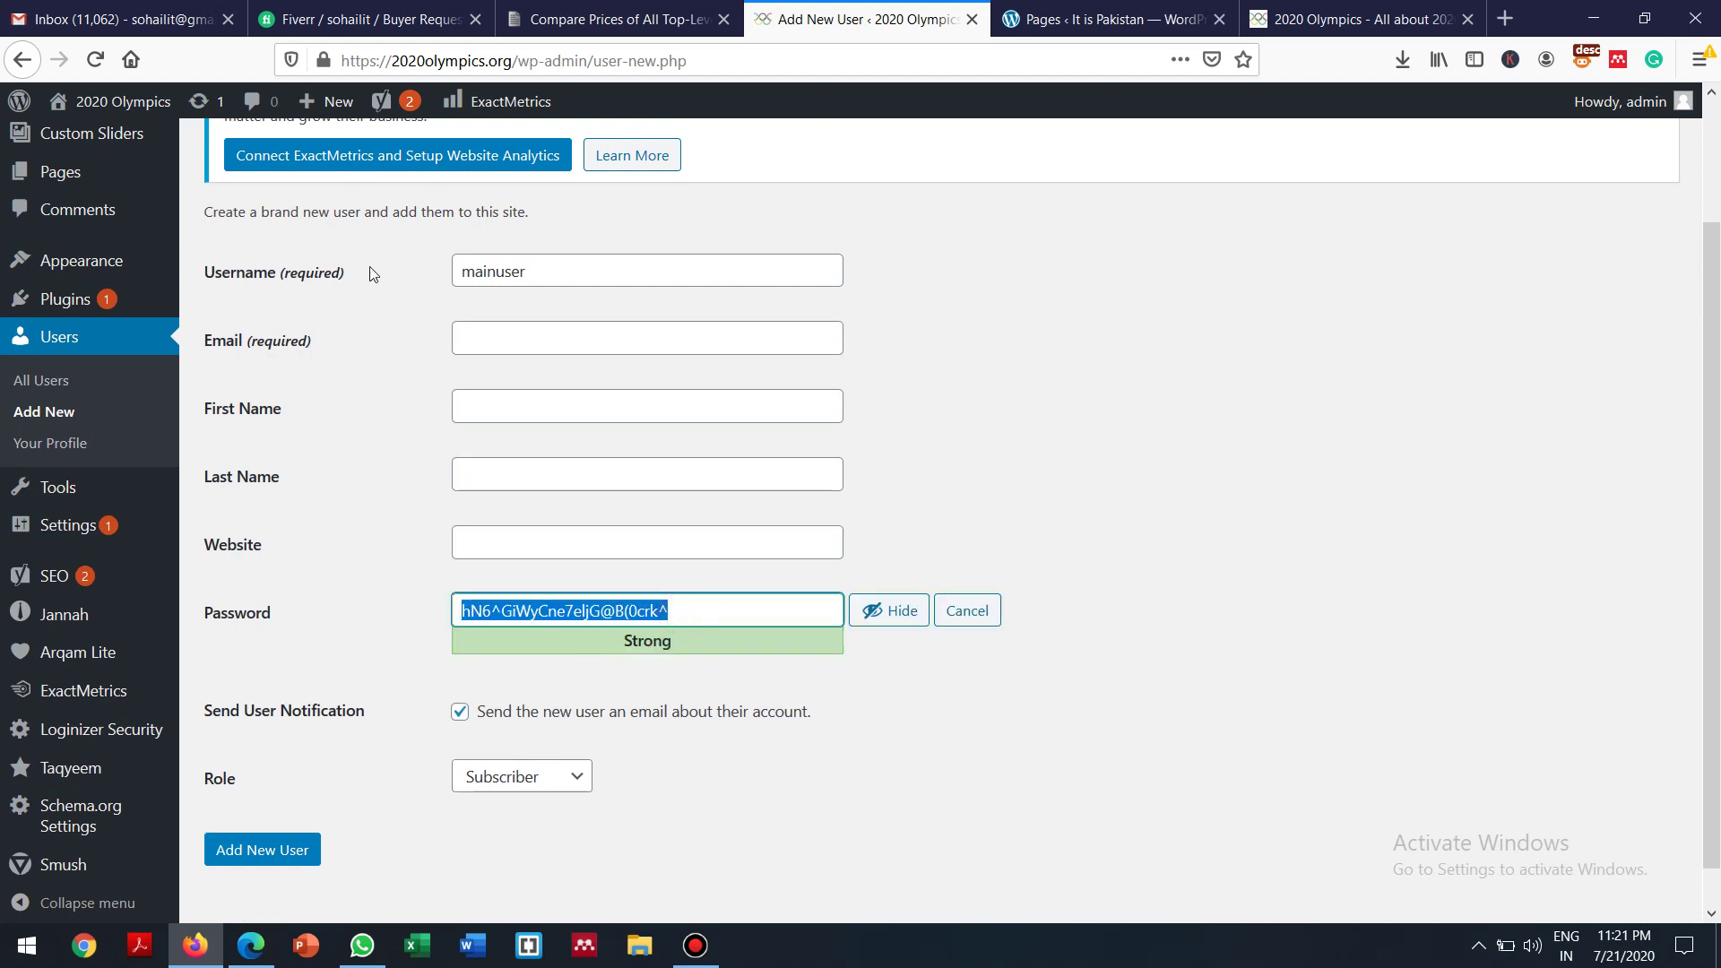
pyautogui.doubleClick(545, 271)
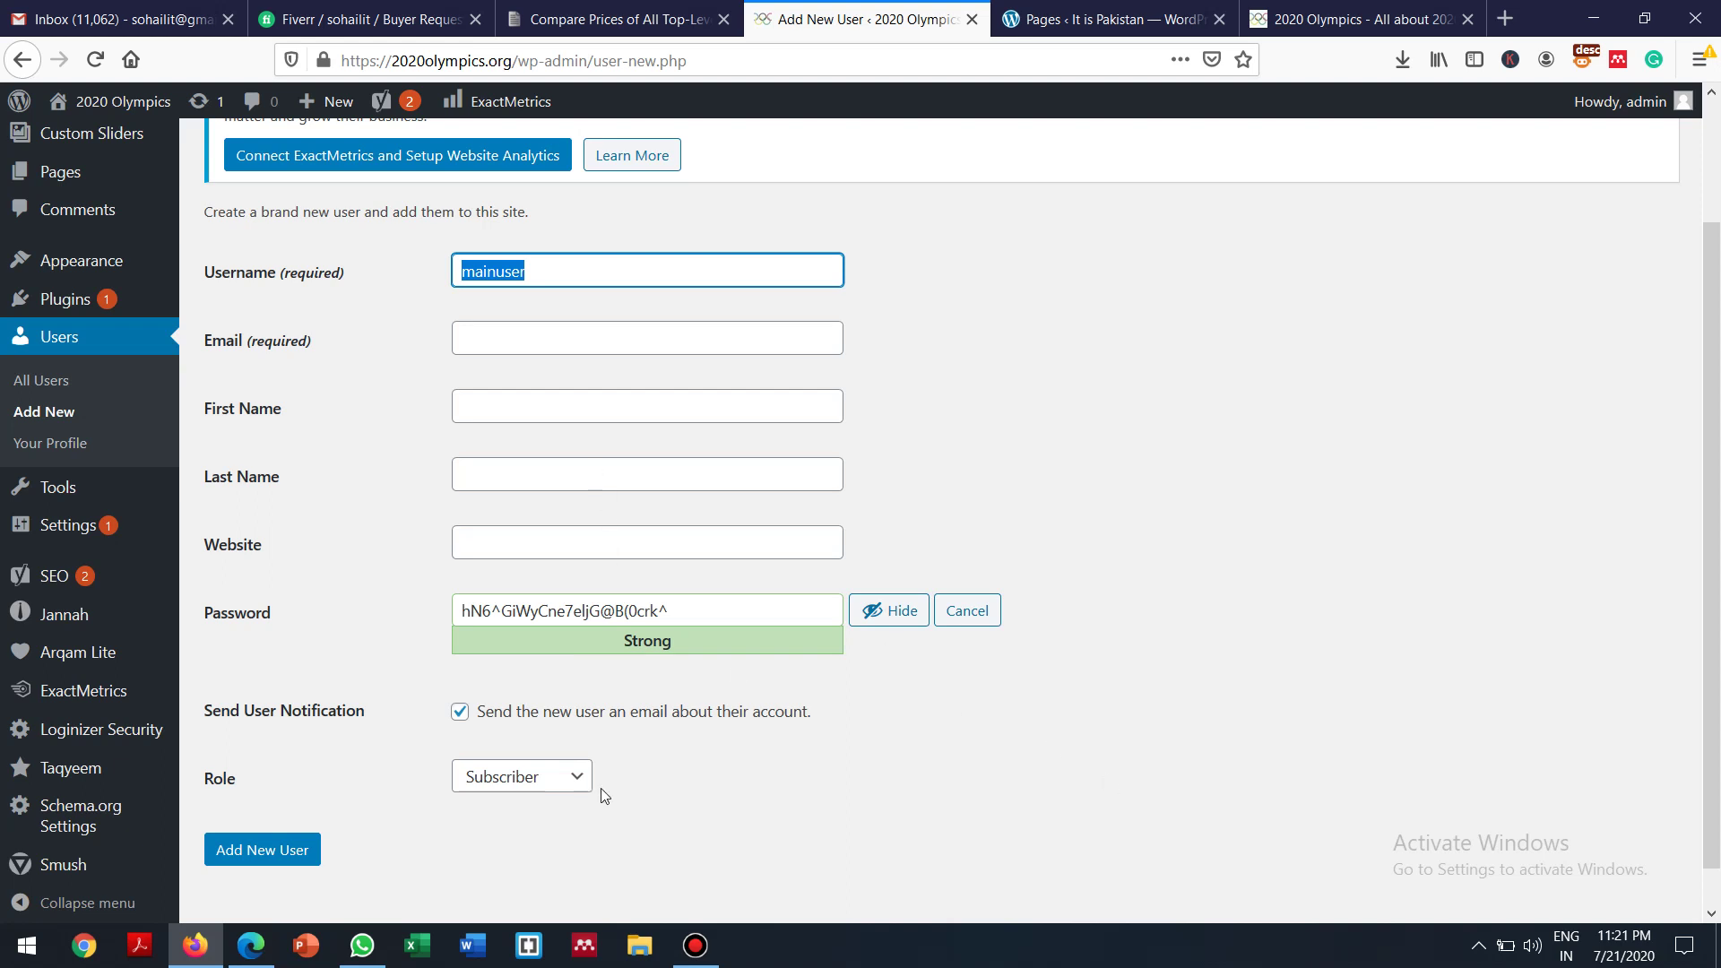
pyautogui.click(572, 778)
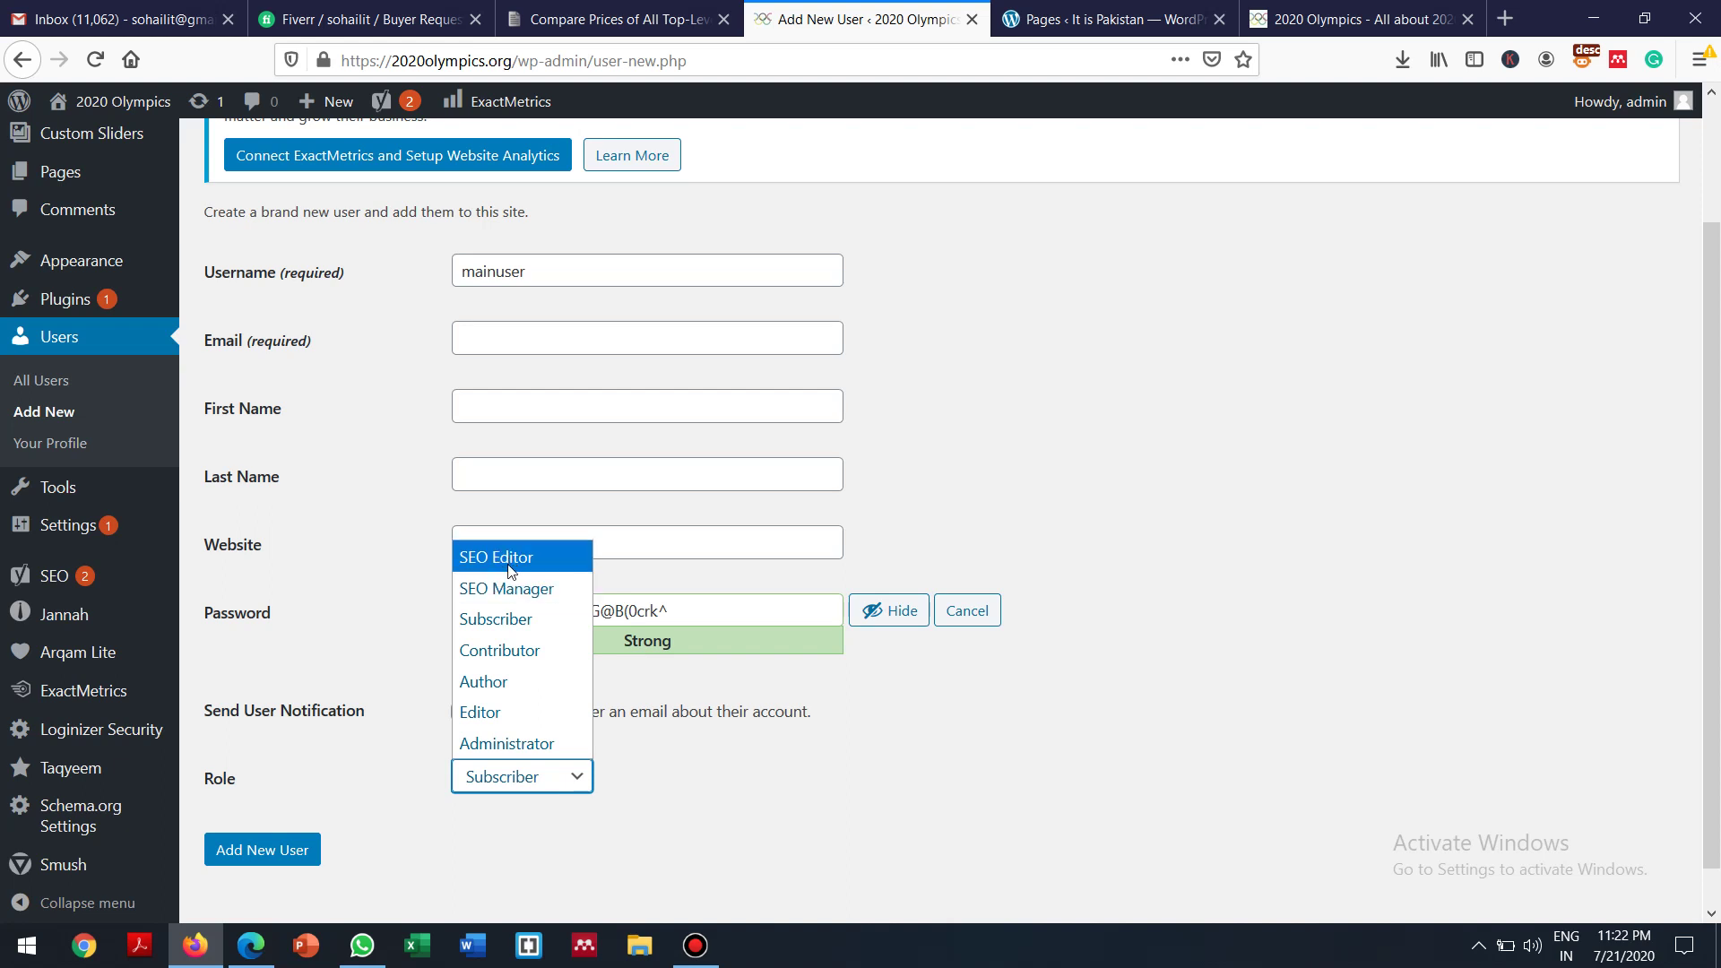
# Close the Role dropdown, leaving Subscriber, and bring up the Bandicam recorder window.
pyautogui.moveTo(60, 582)
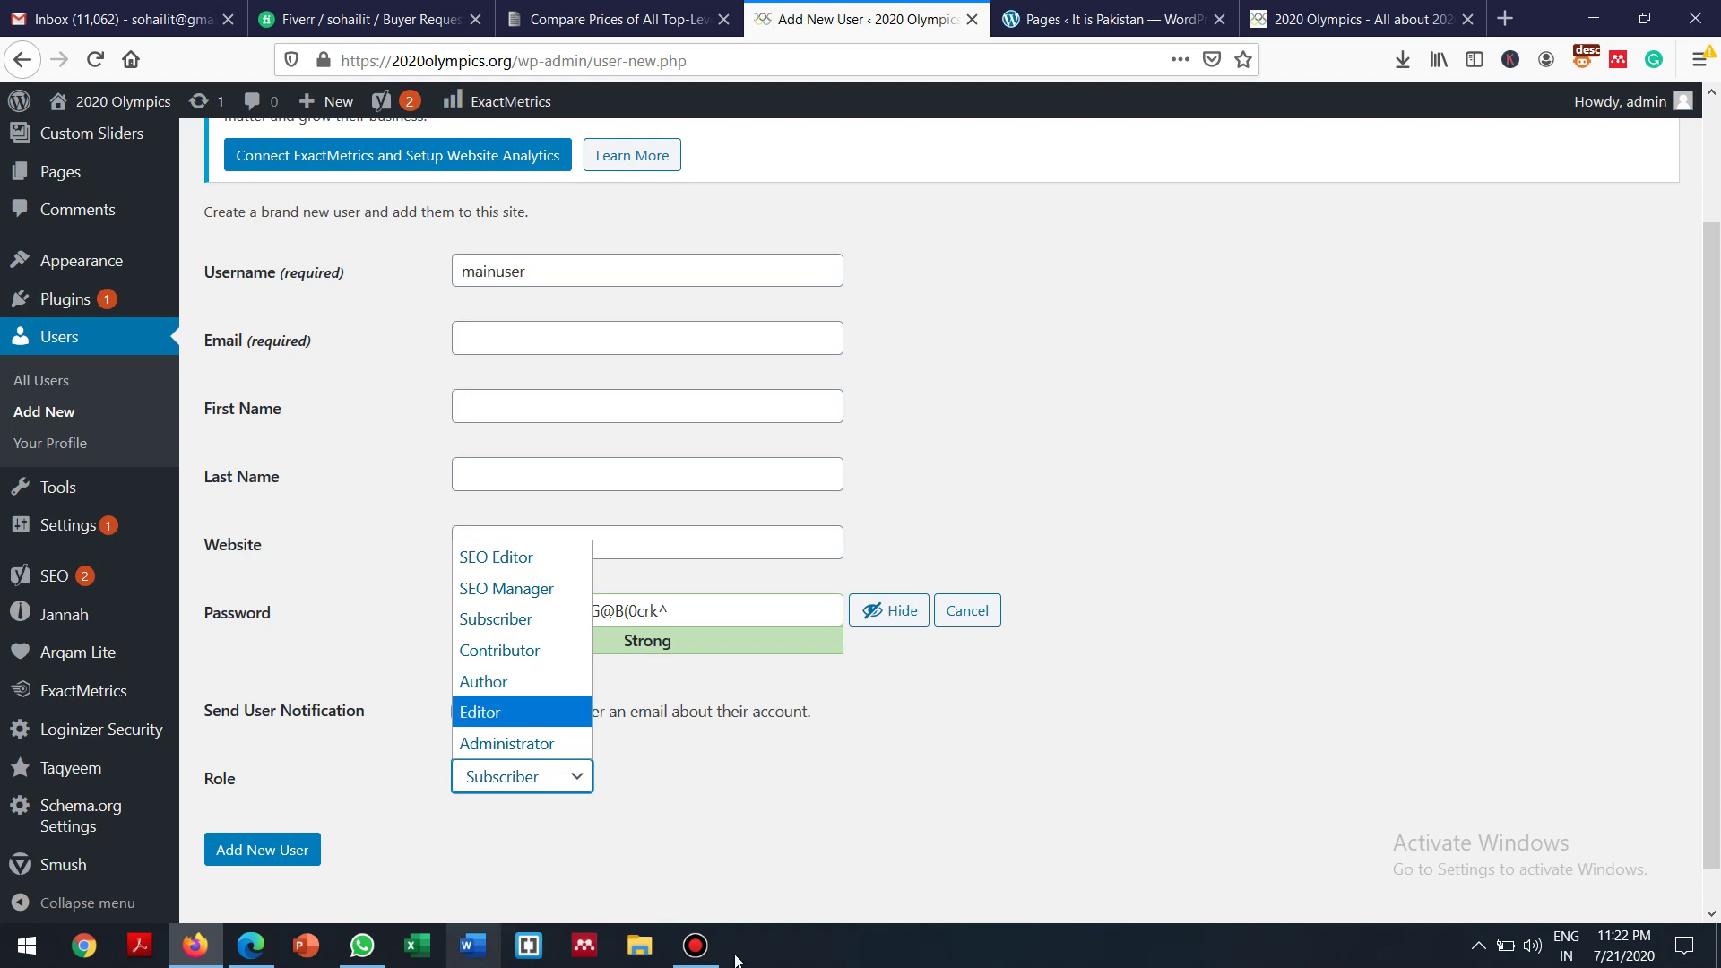
pyautogui.click(691, 947)
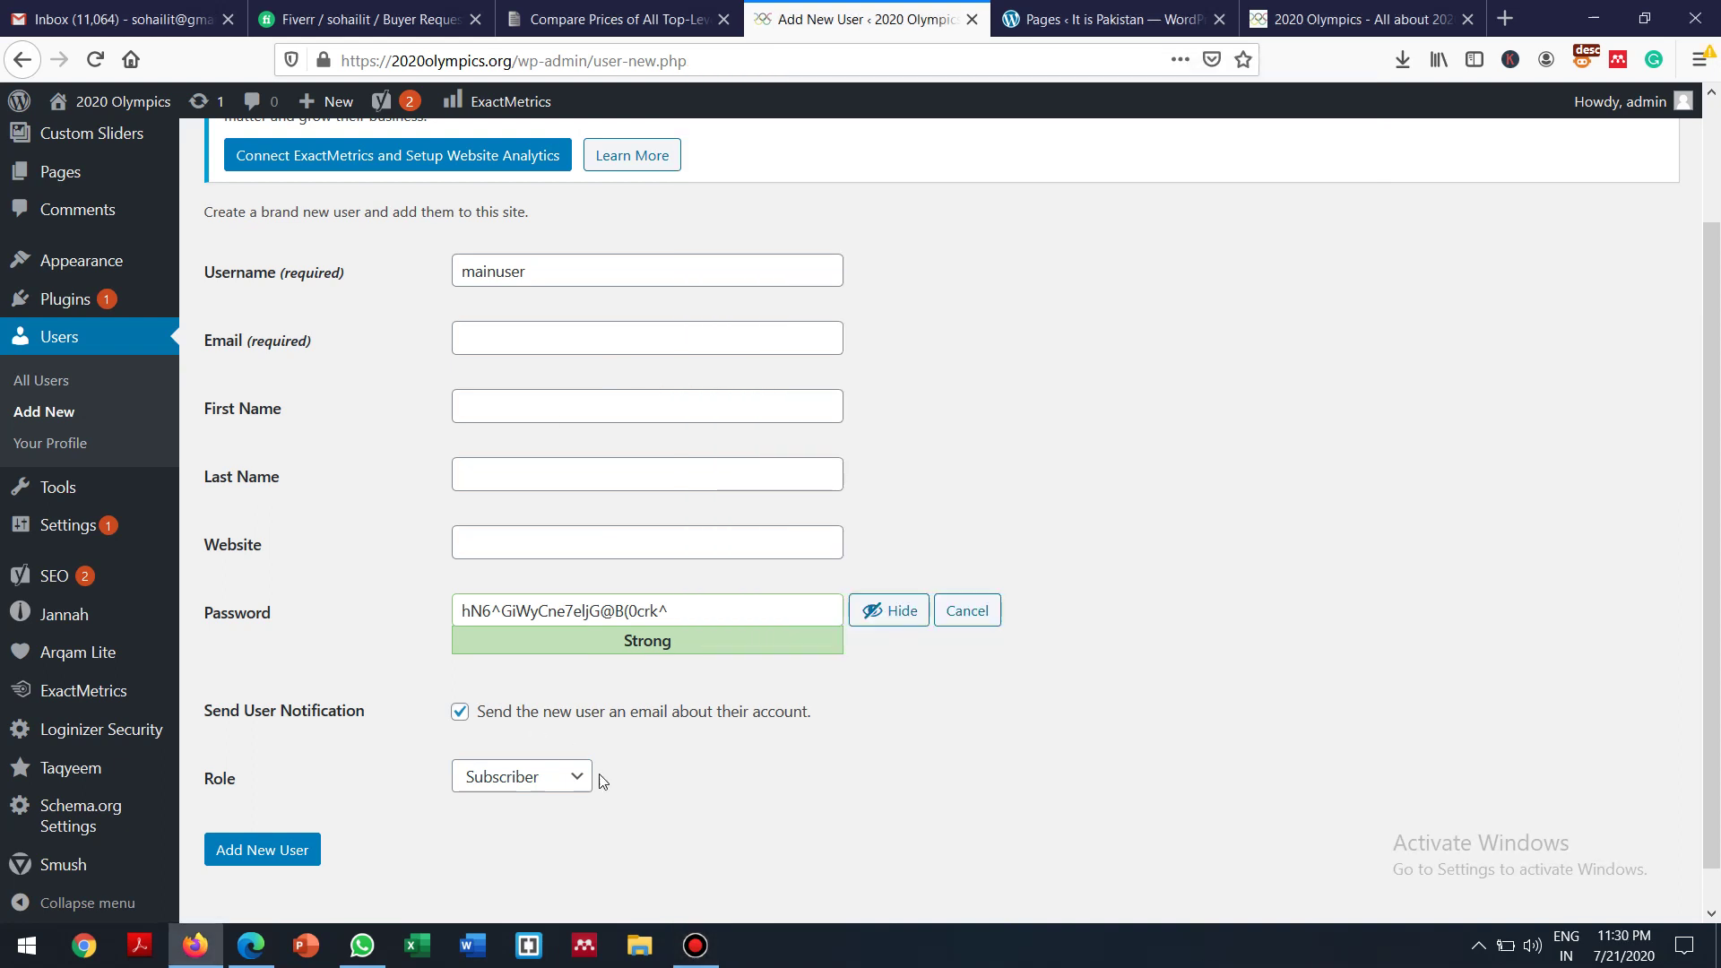
# Hide Bandicam and reopen the Role dropdown on the Add New User form.
pyautogui.click(576, 775)
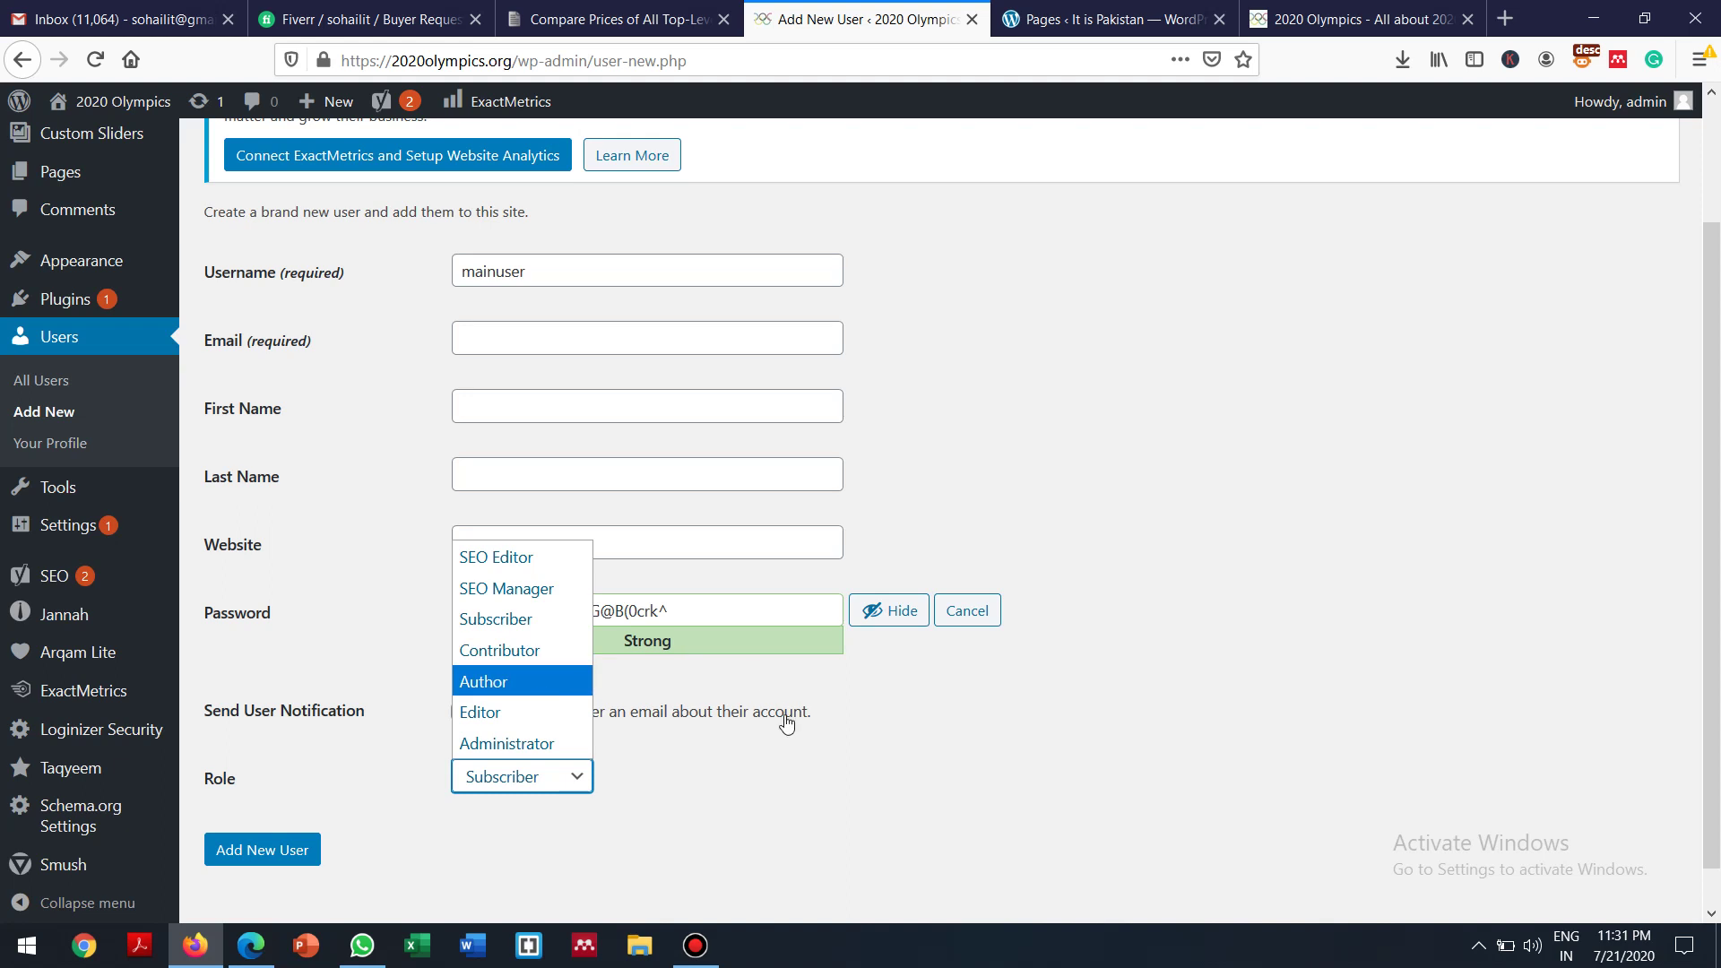
# Set the new user's role to Administrator.
pyautogui.click(1068, 298)
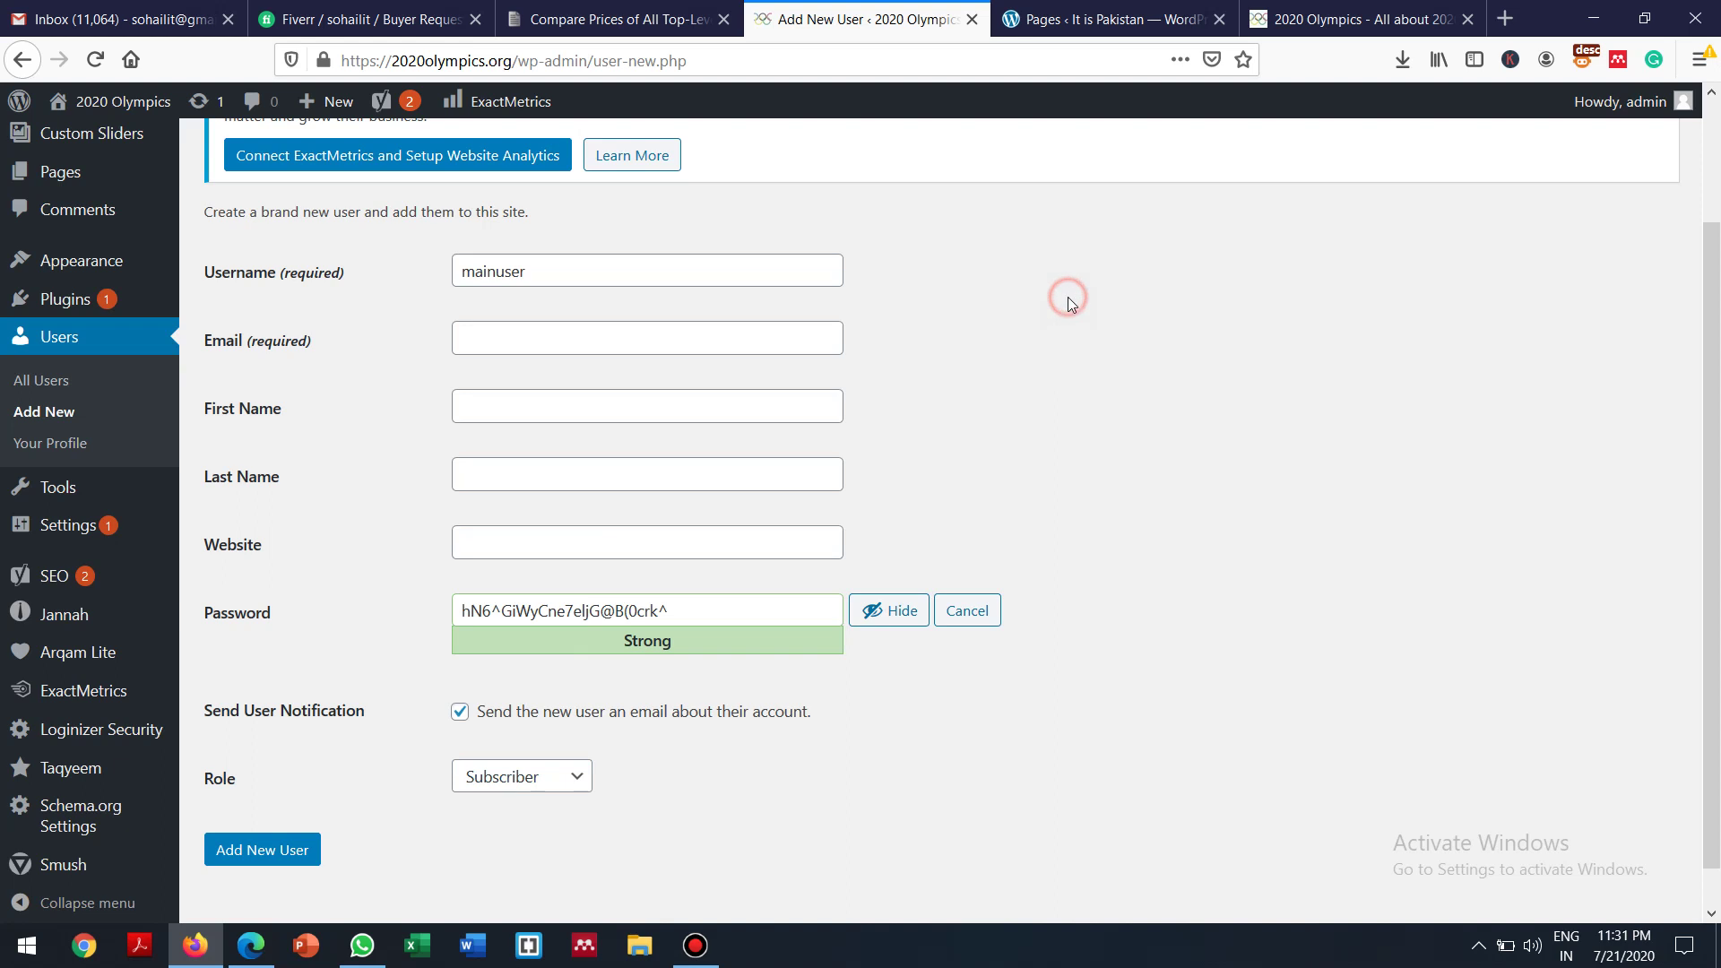
pyautogui.click(576, 778)
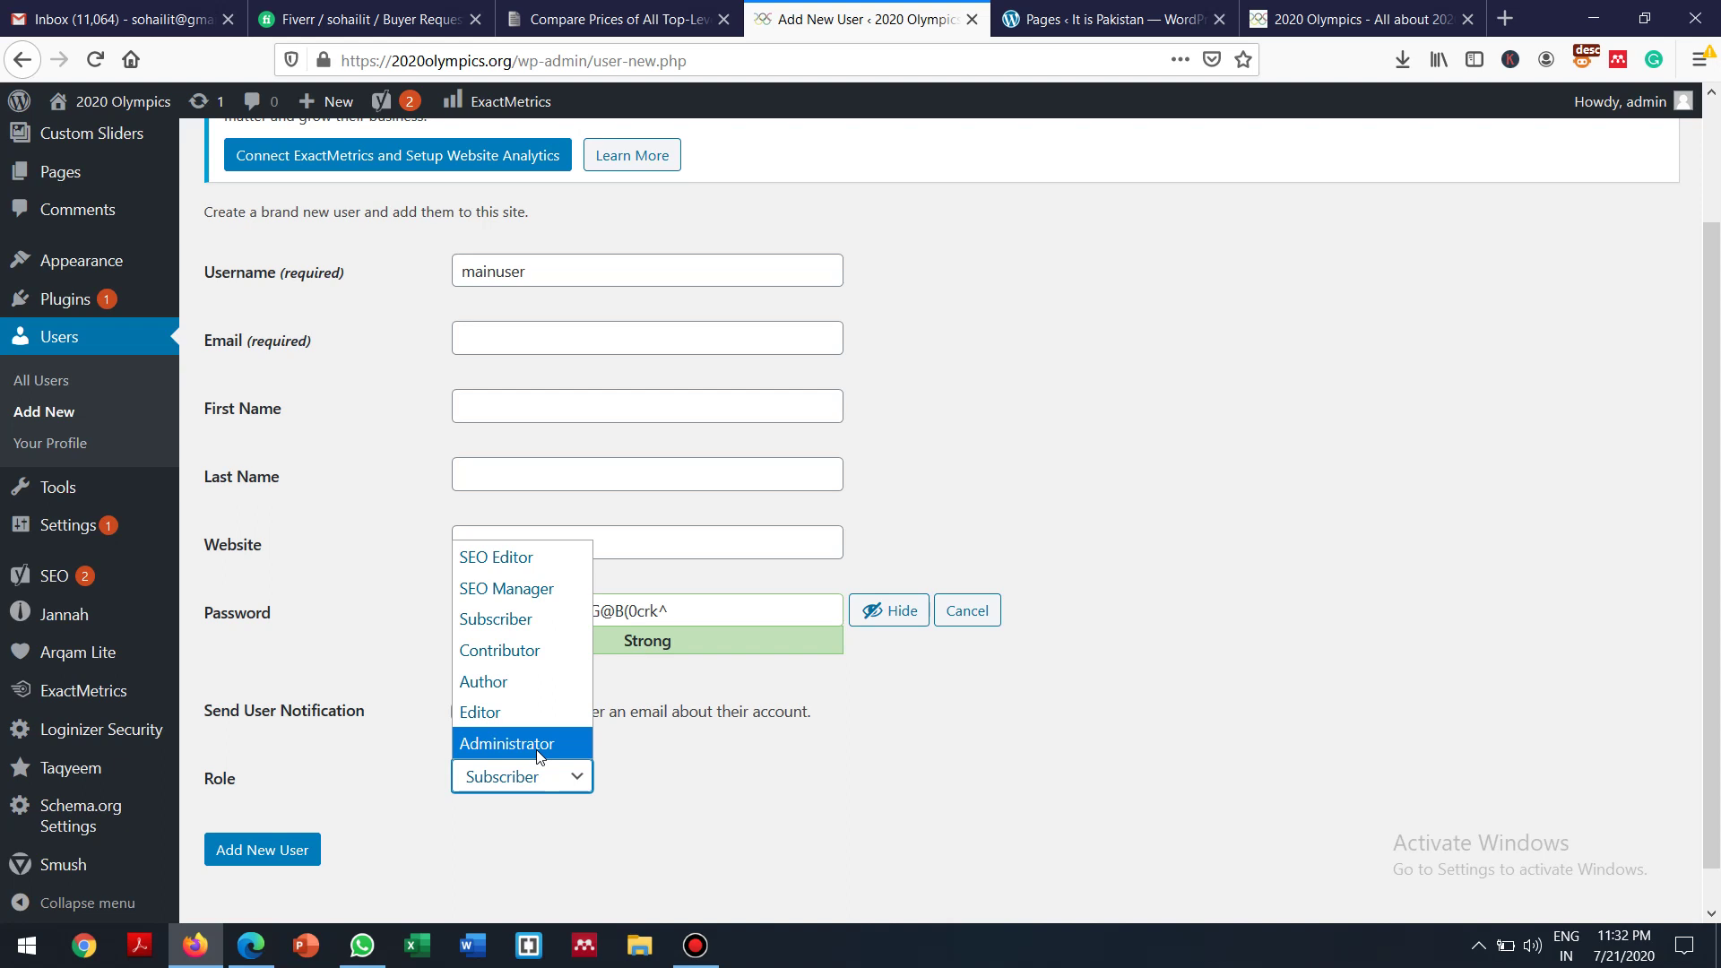
pyautogui.click(510, 745)
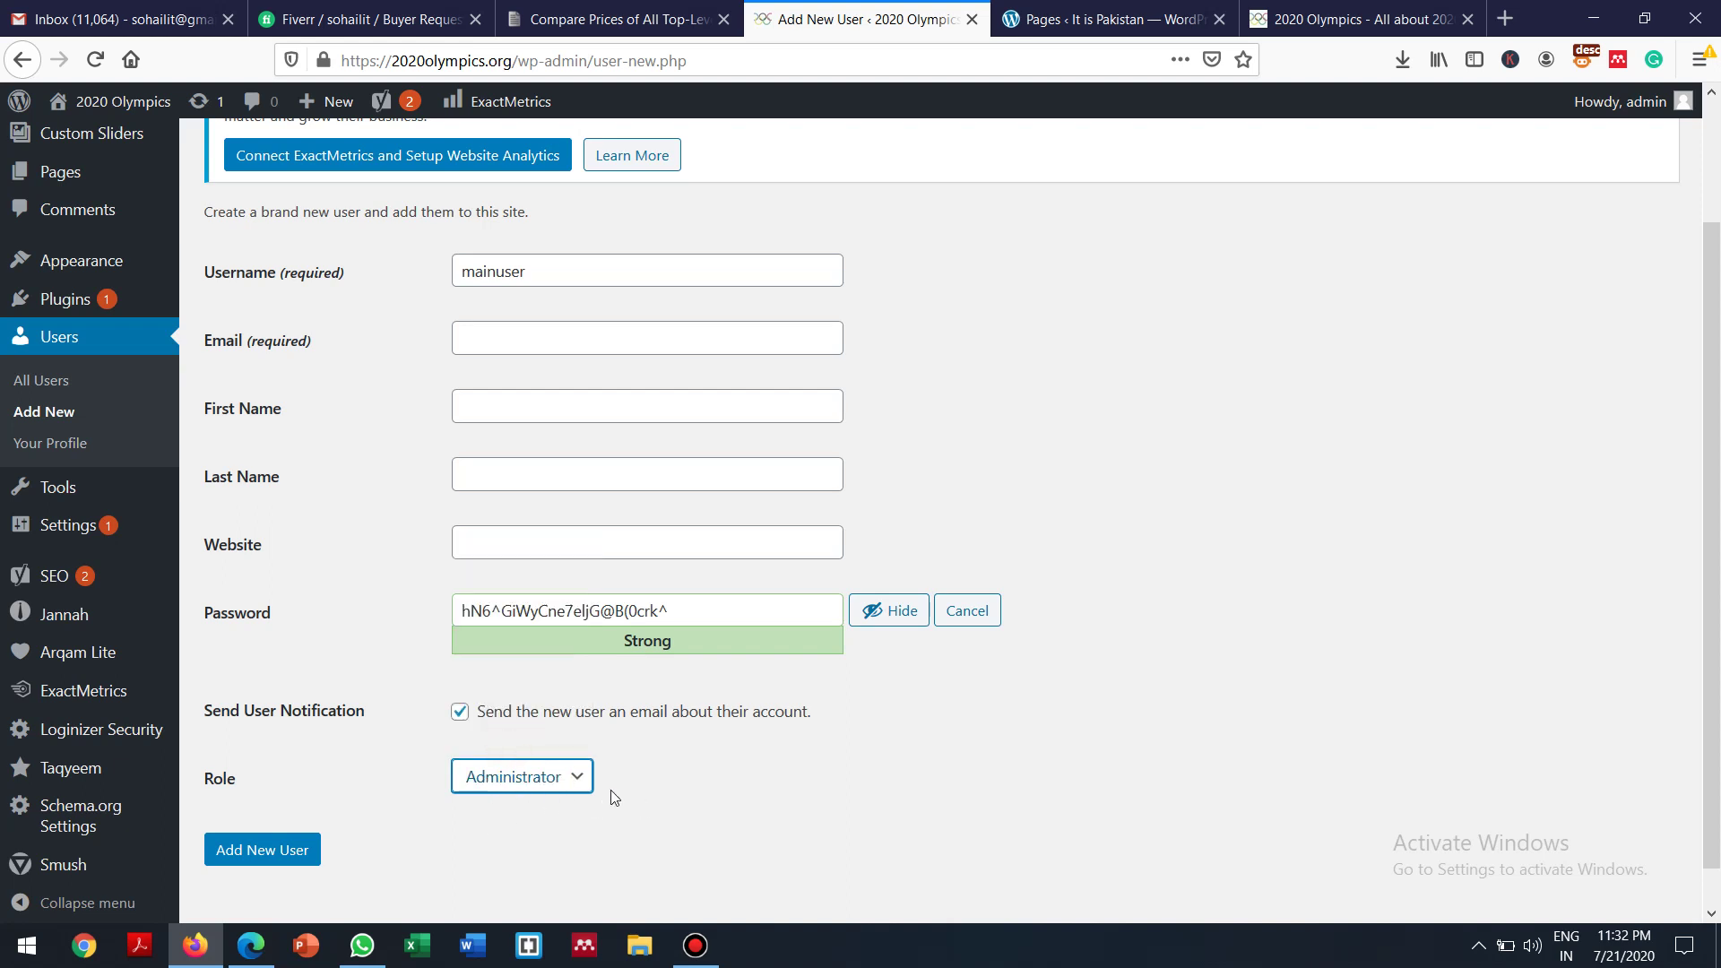
# Enter the user's e-mail from a saved suggestion, first and last name, and add the user.
pyautogui.click(481, 344)
pyautogui.click(482, 343)
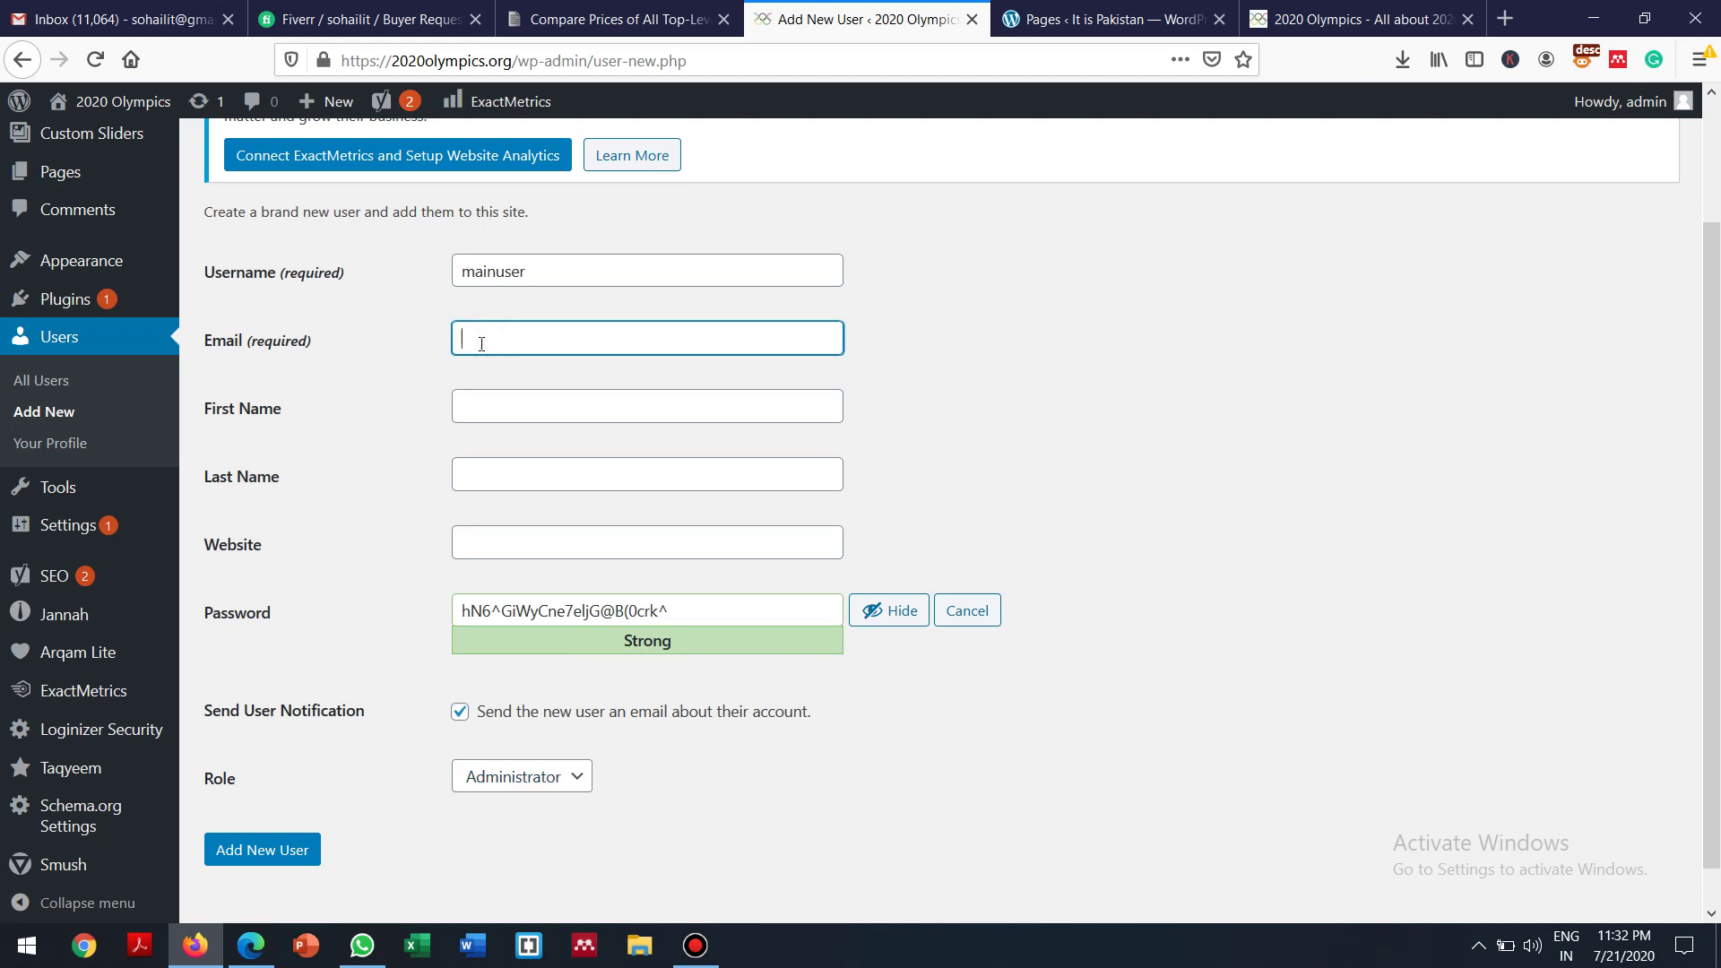
pyautogui.write('so')
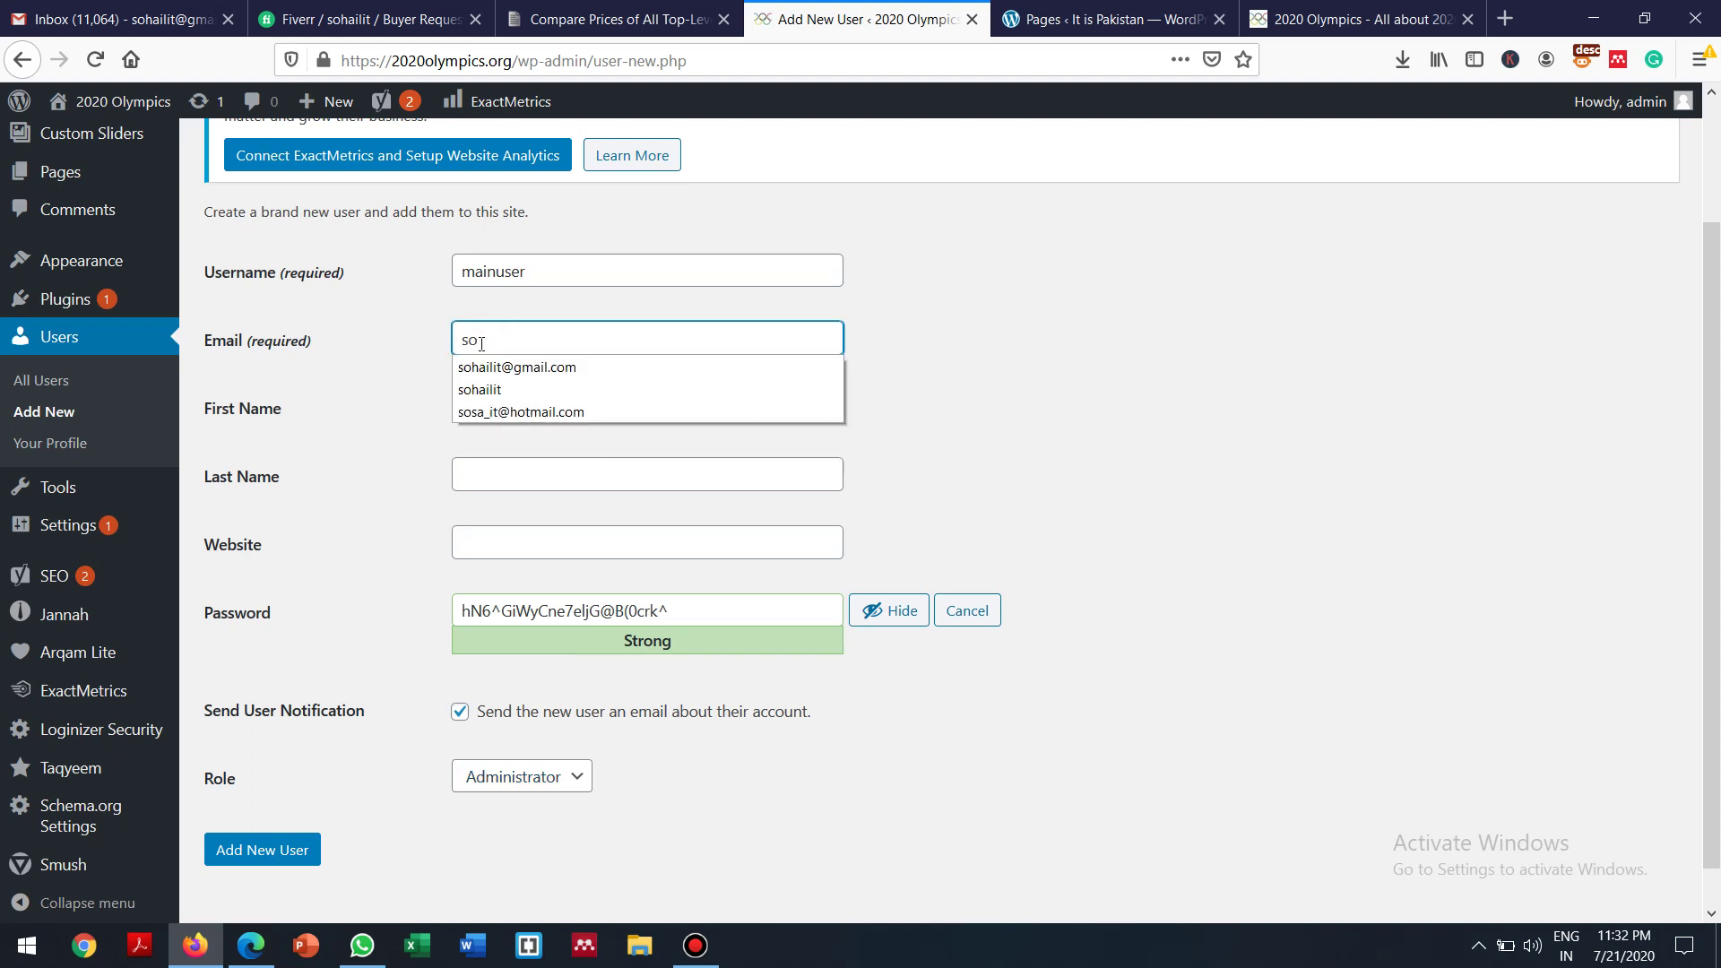
pyautogui.press('Down')
pyautogui.press('Down')
pyautogui.press('Down')
pyautogui.press('Tab')
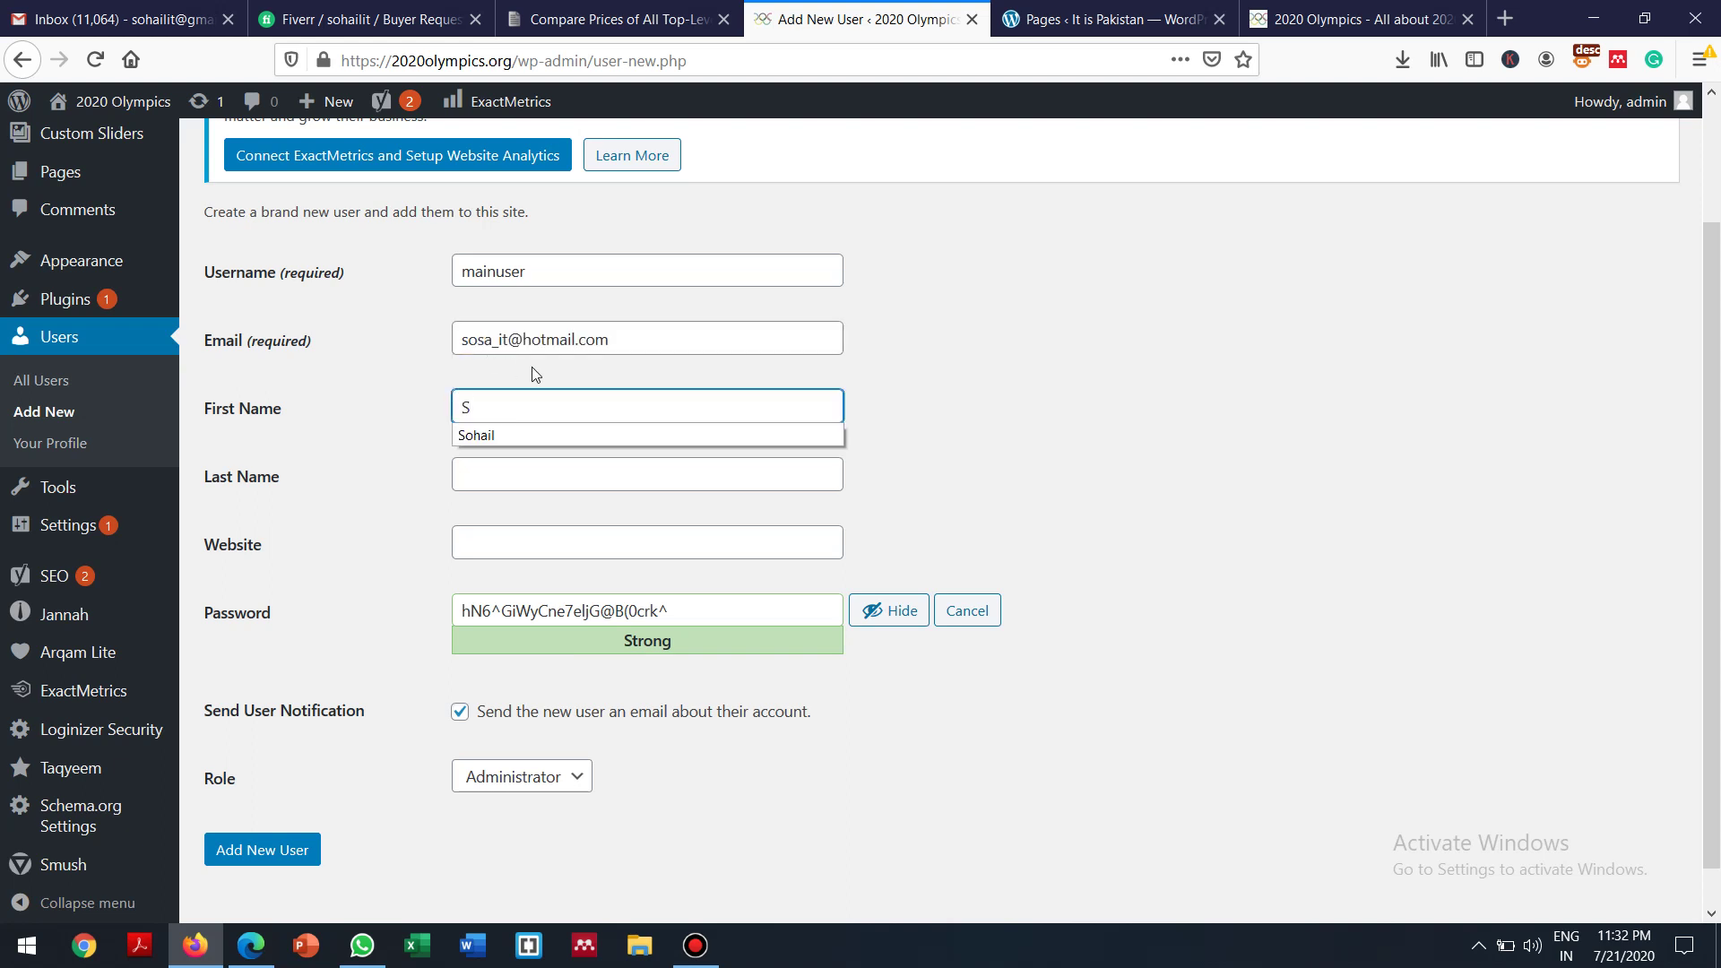
pyautogui.press('Tab')
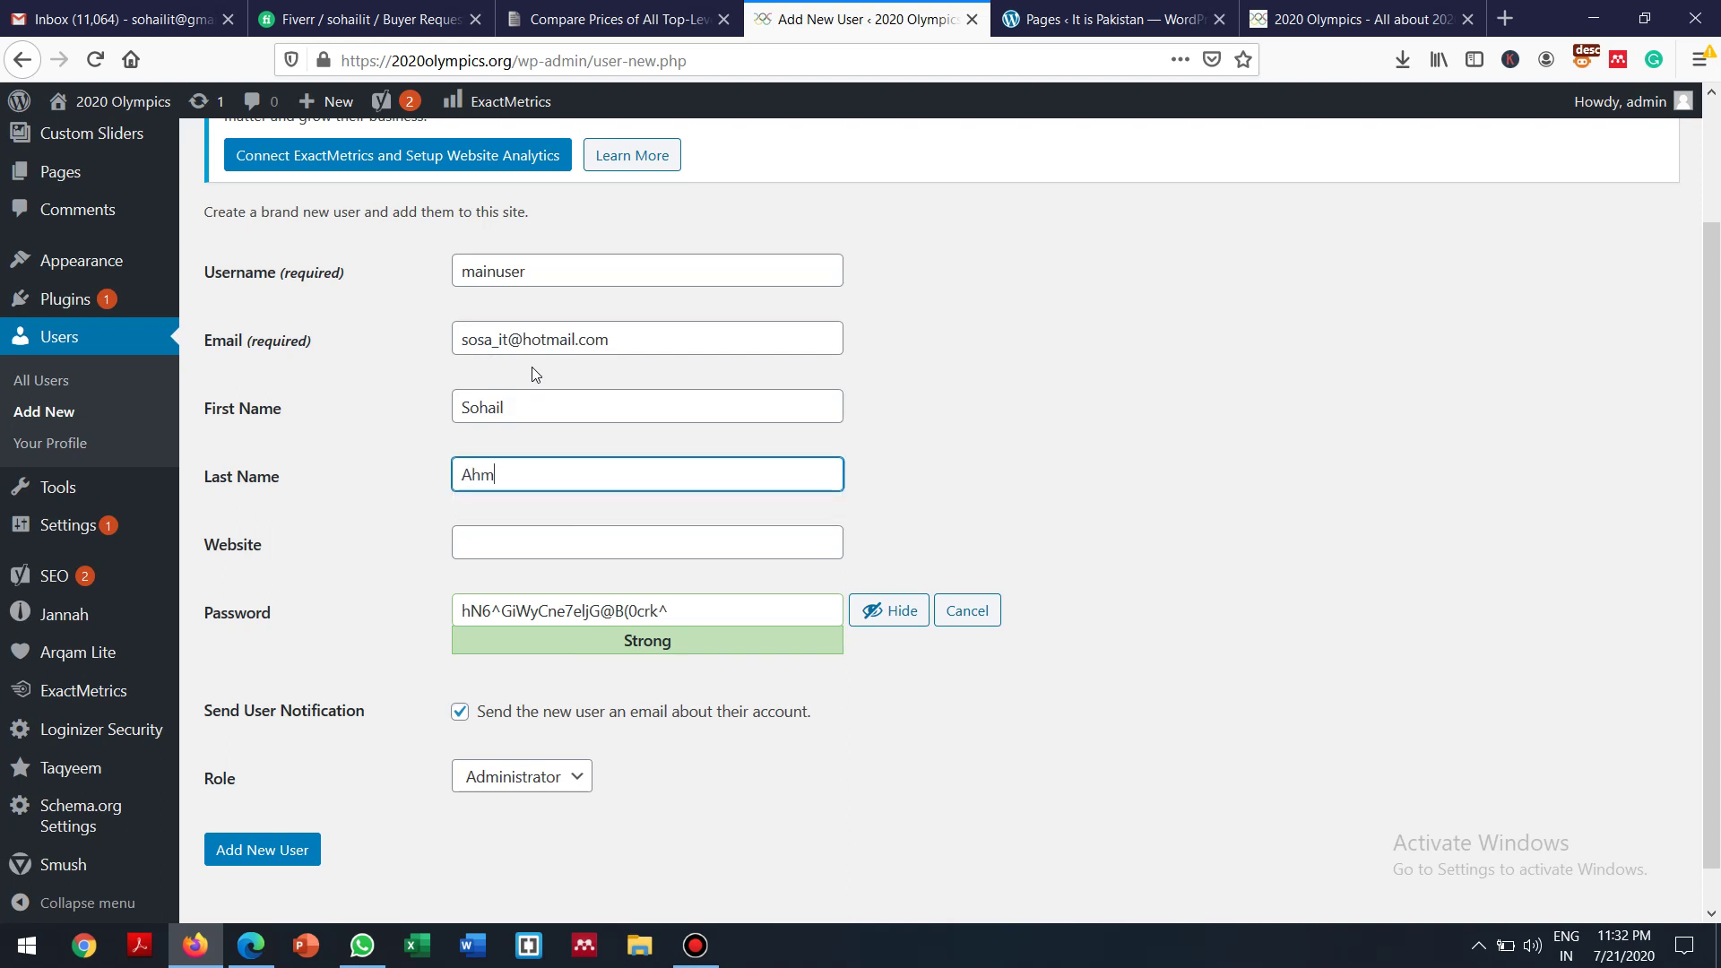
pyautogui.press('Tab')
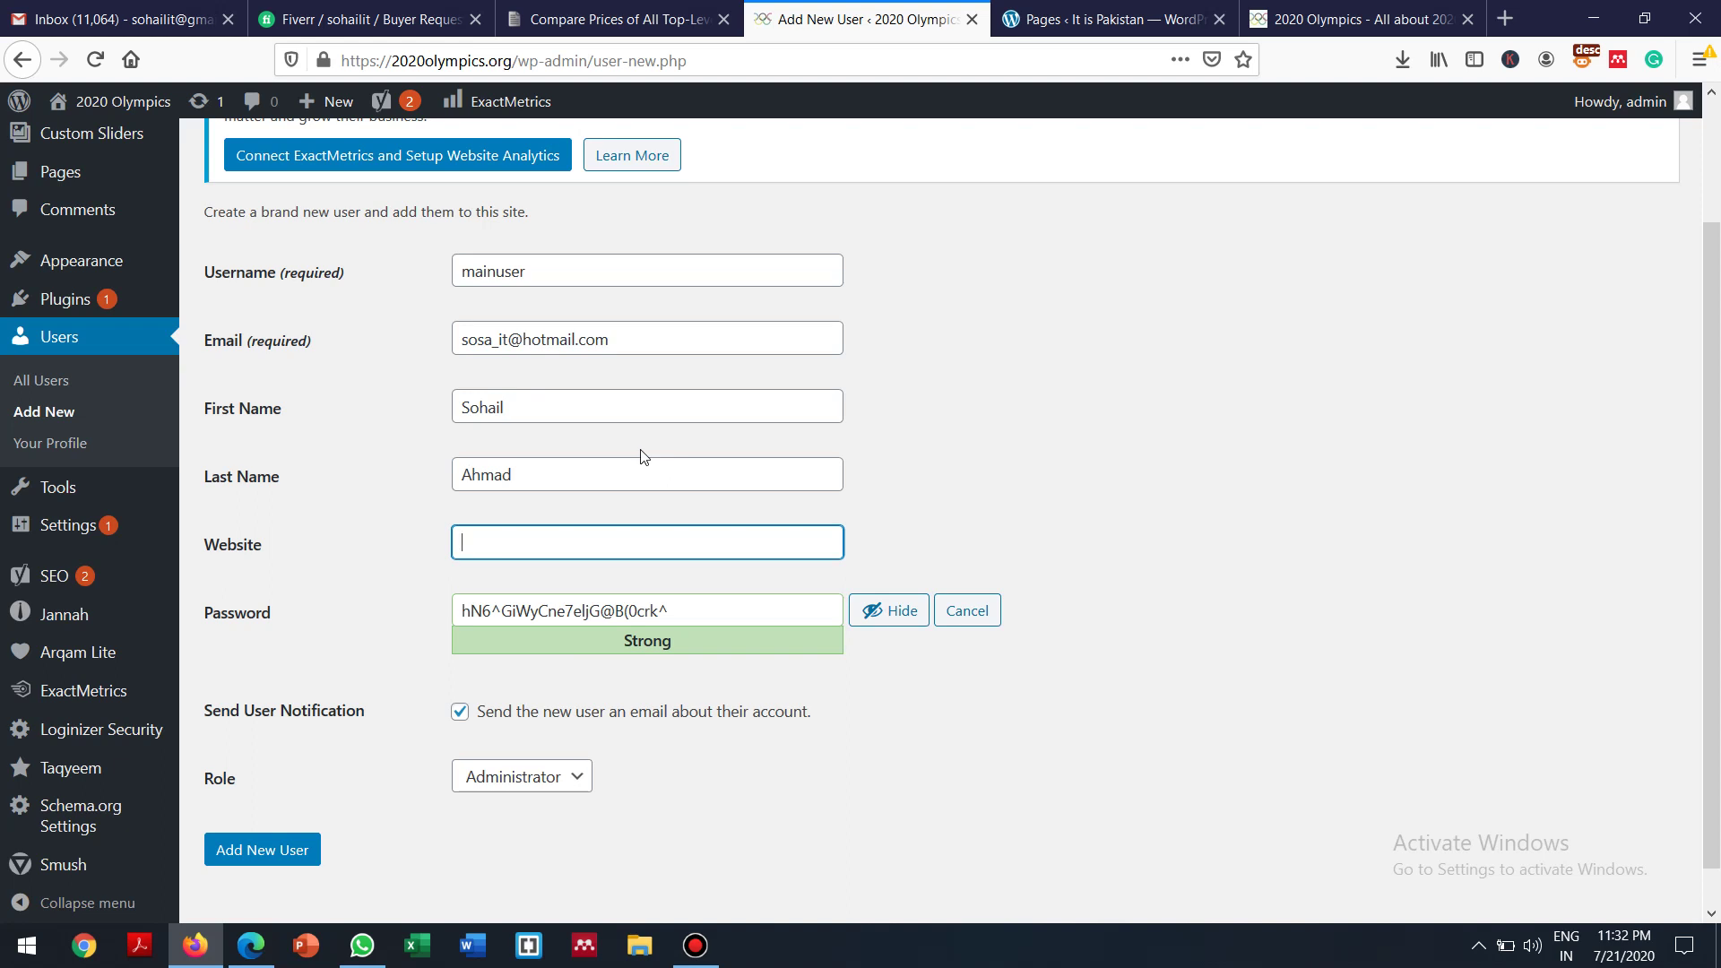
pyautogui.click(261, 849)
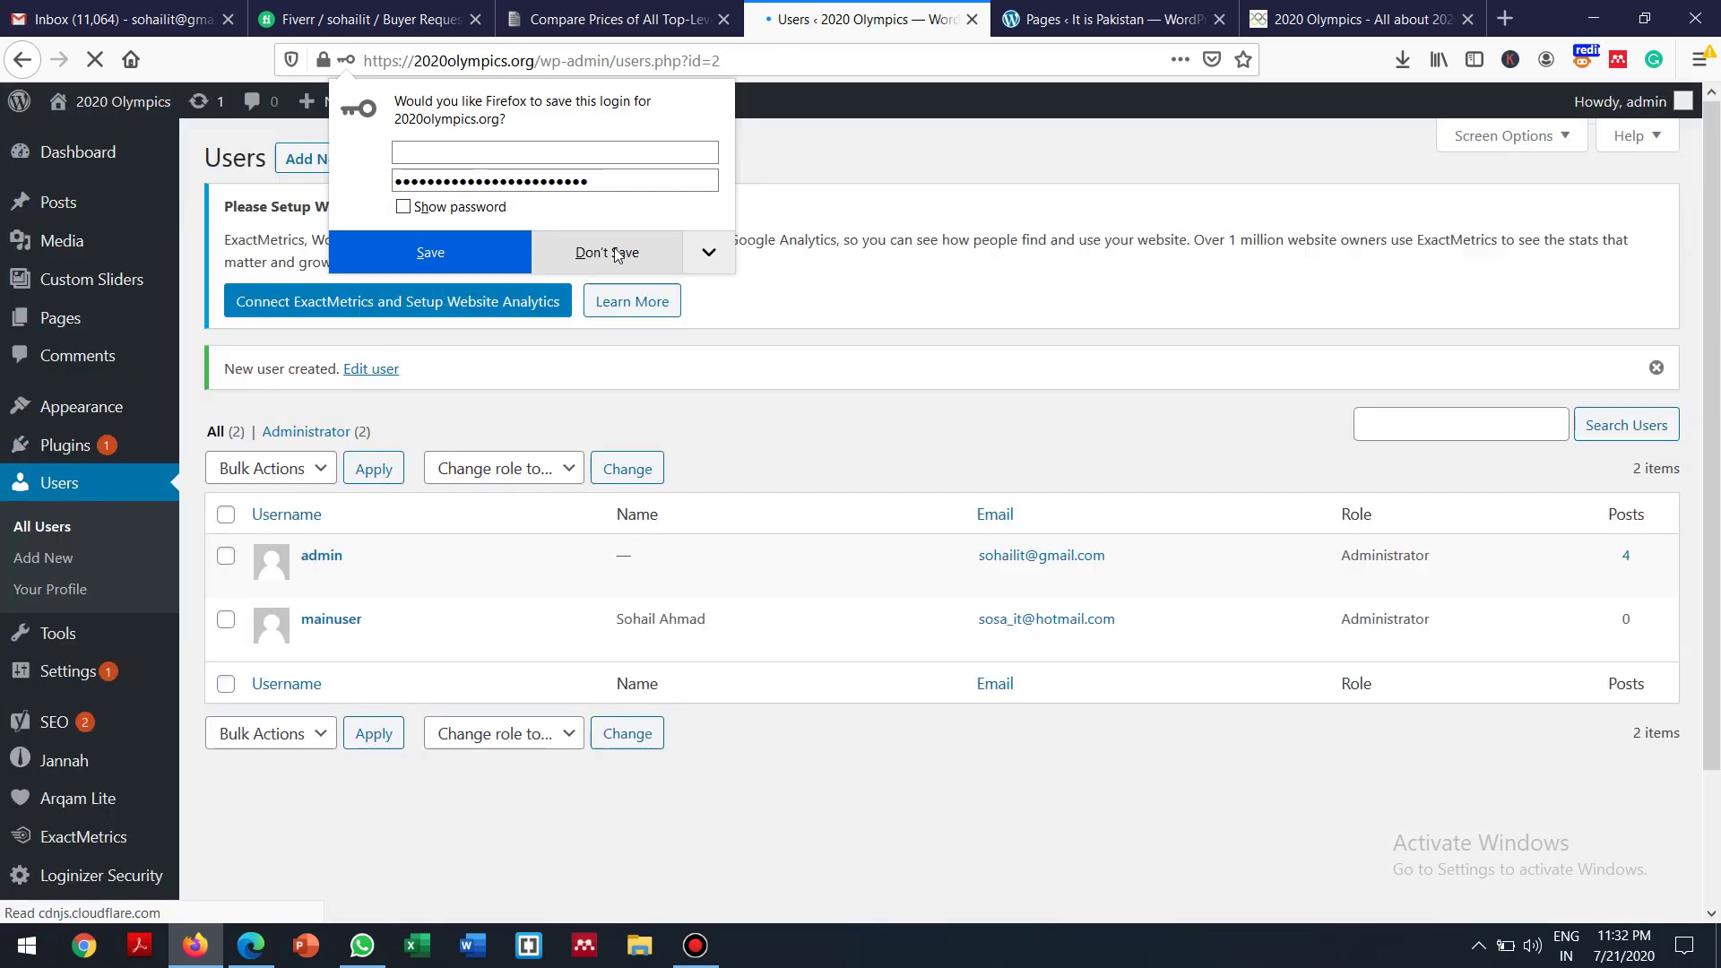
# Decline Firefox's save-login prompt and open mainuser's Edit User page from the Users list.
pyautogui.click(616, 255)
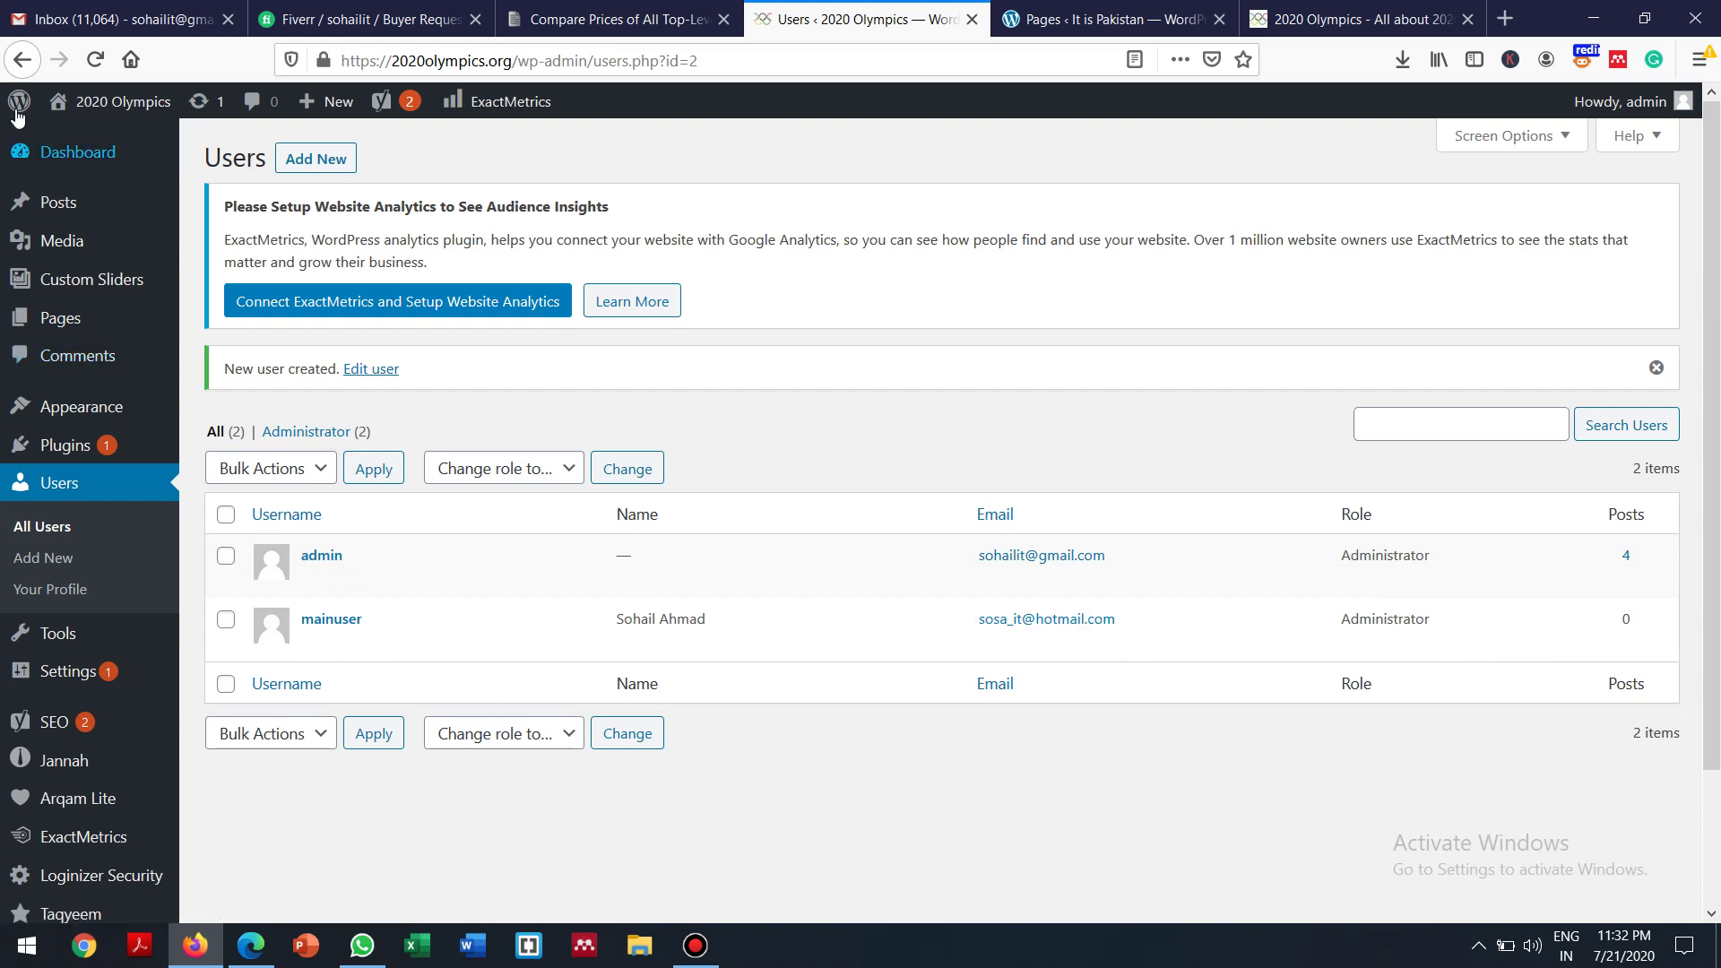
pyautogui.moveTo(54, 405)
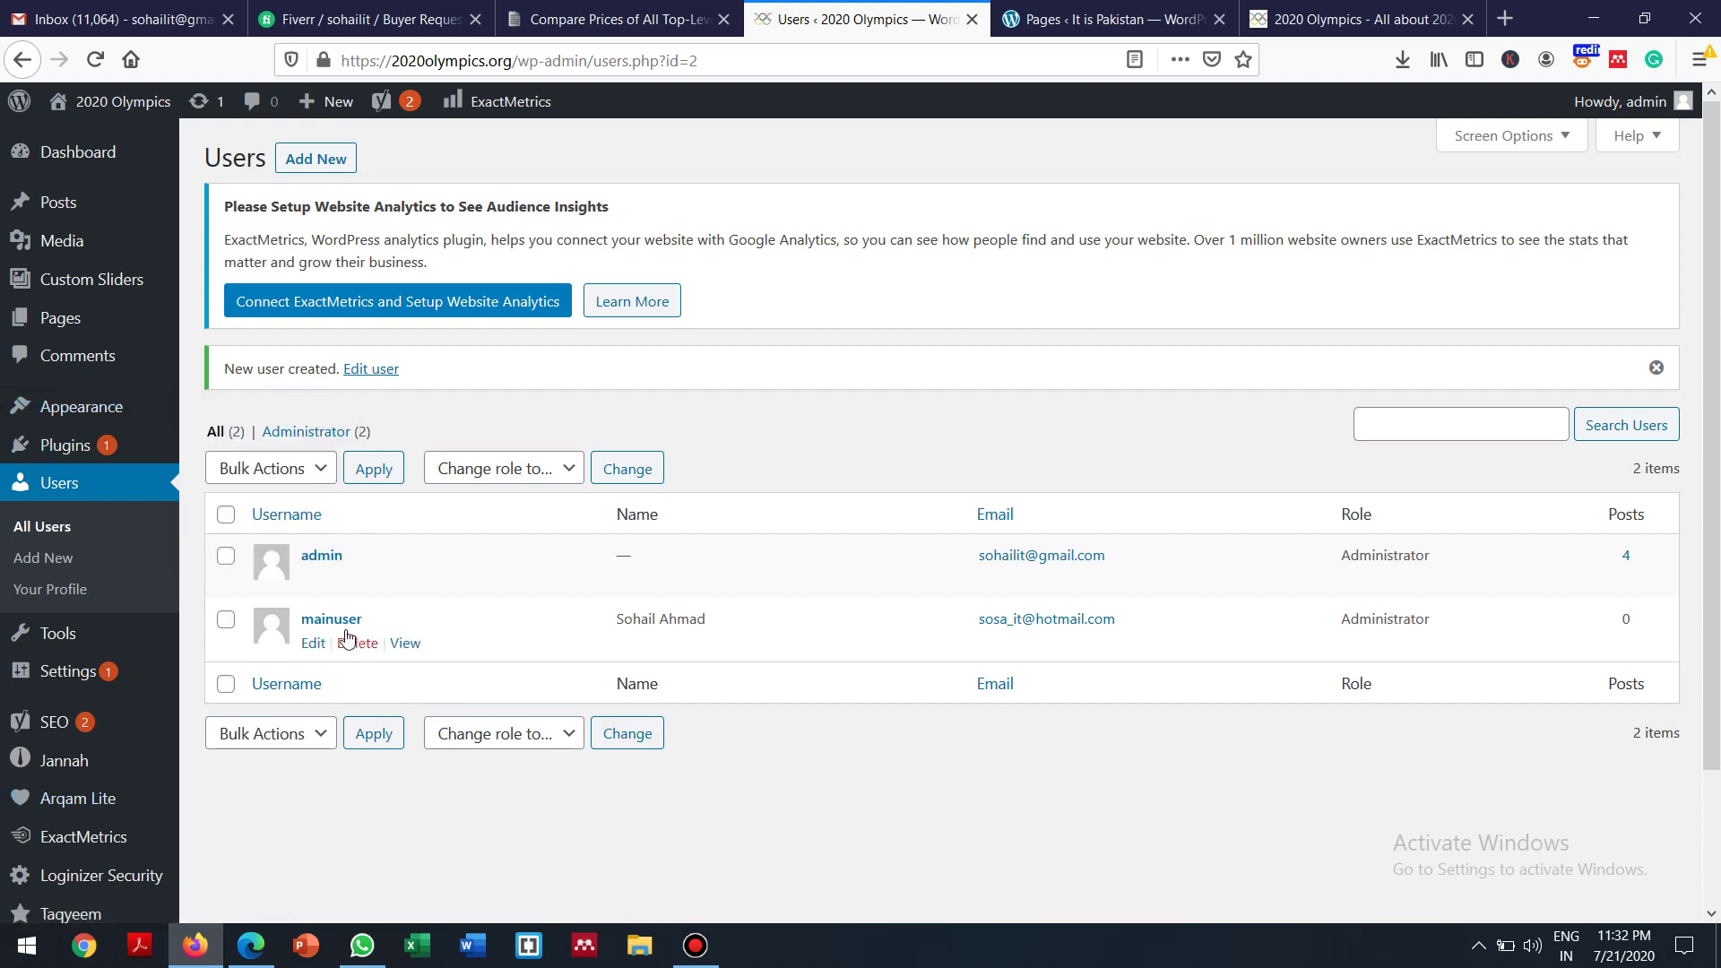
pyautogui.click(315, 645)
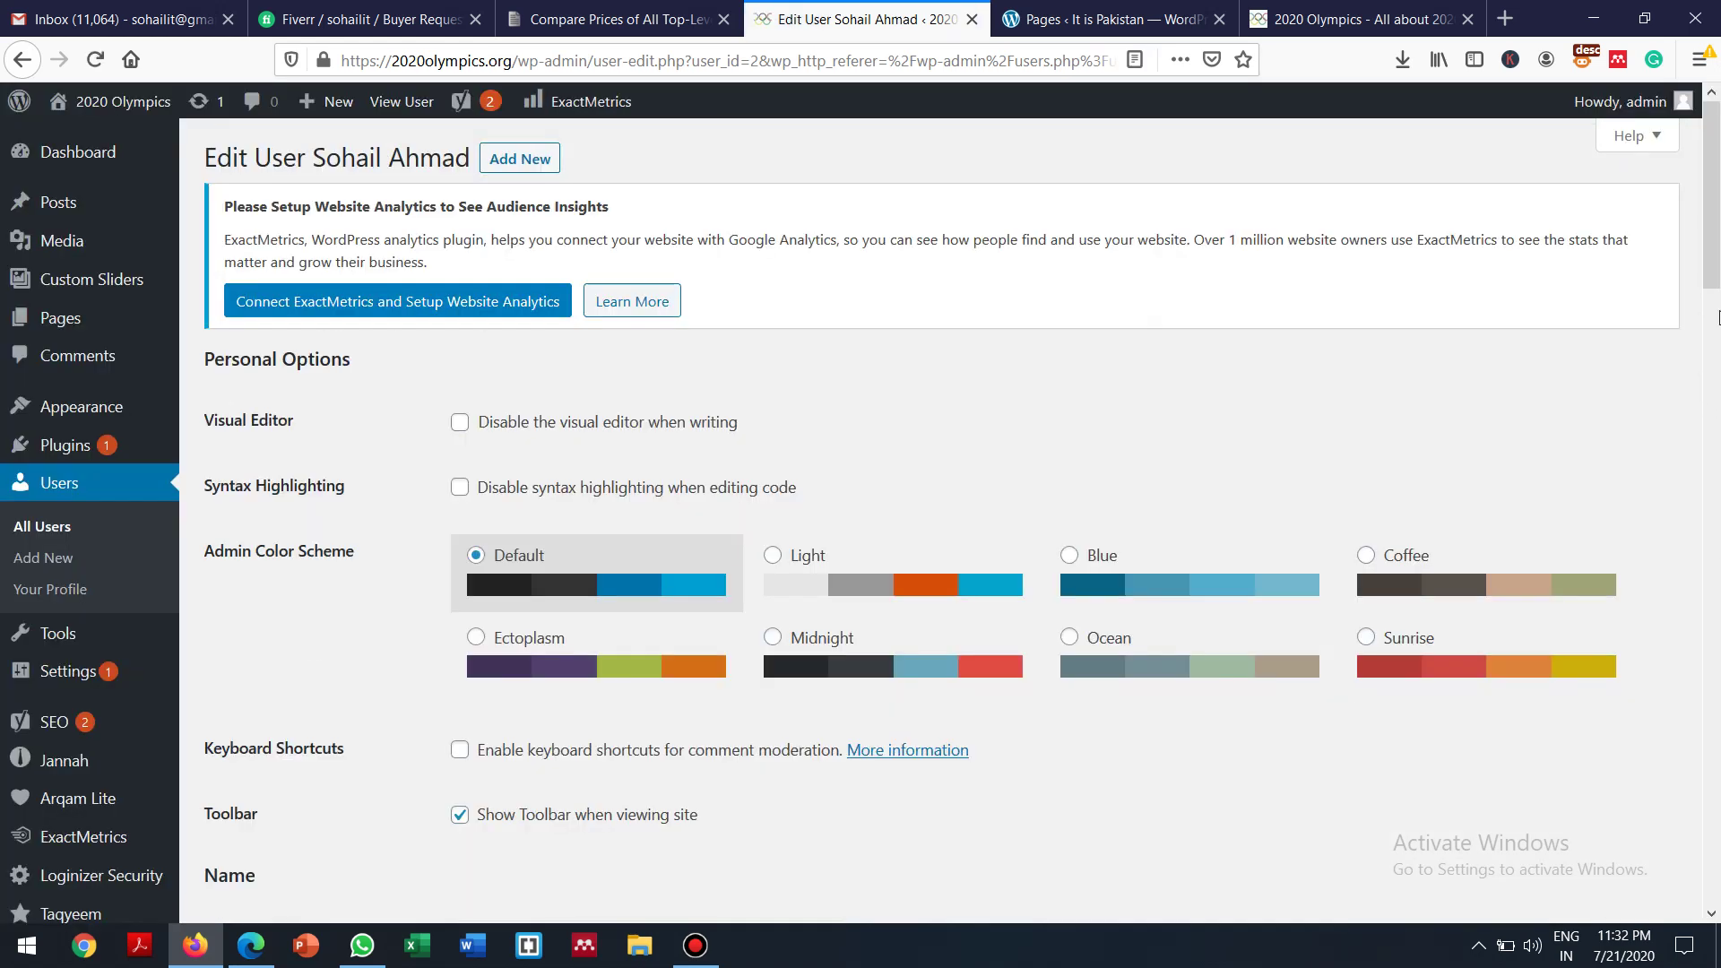
# Change mainuser's role to Contributor, update the user, and return to All Users.
pyautogui.moveTo(1712, 248); pyautogui.dragTo(1715, 400)
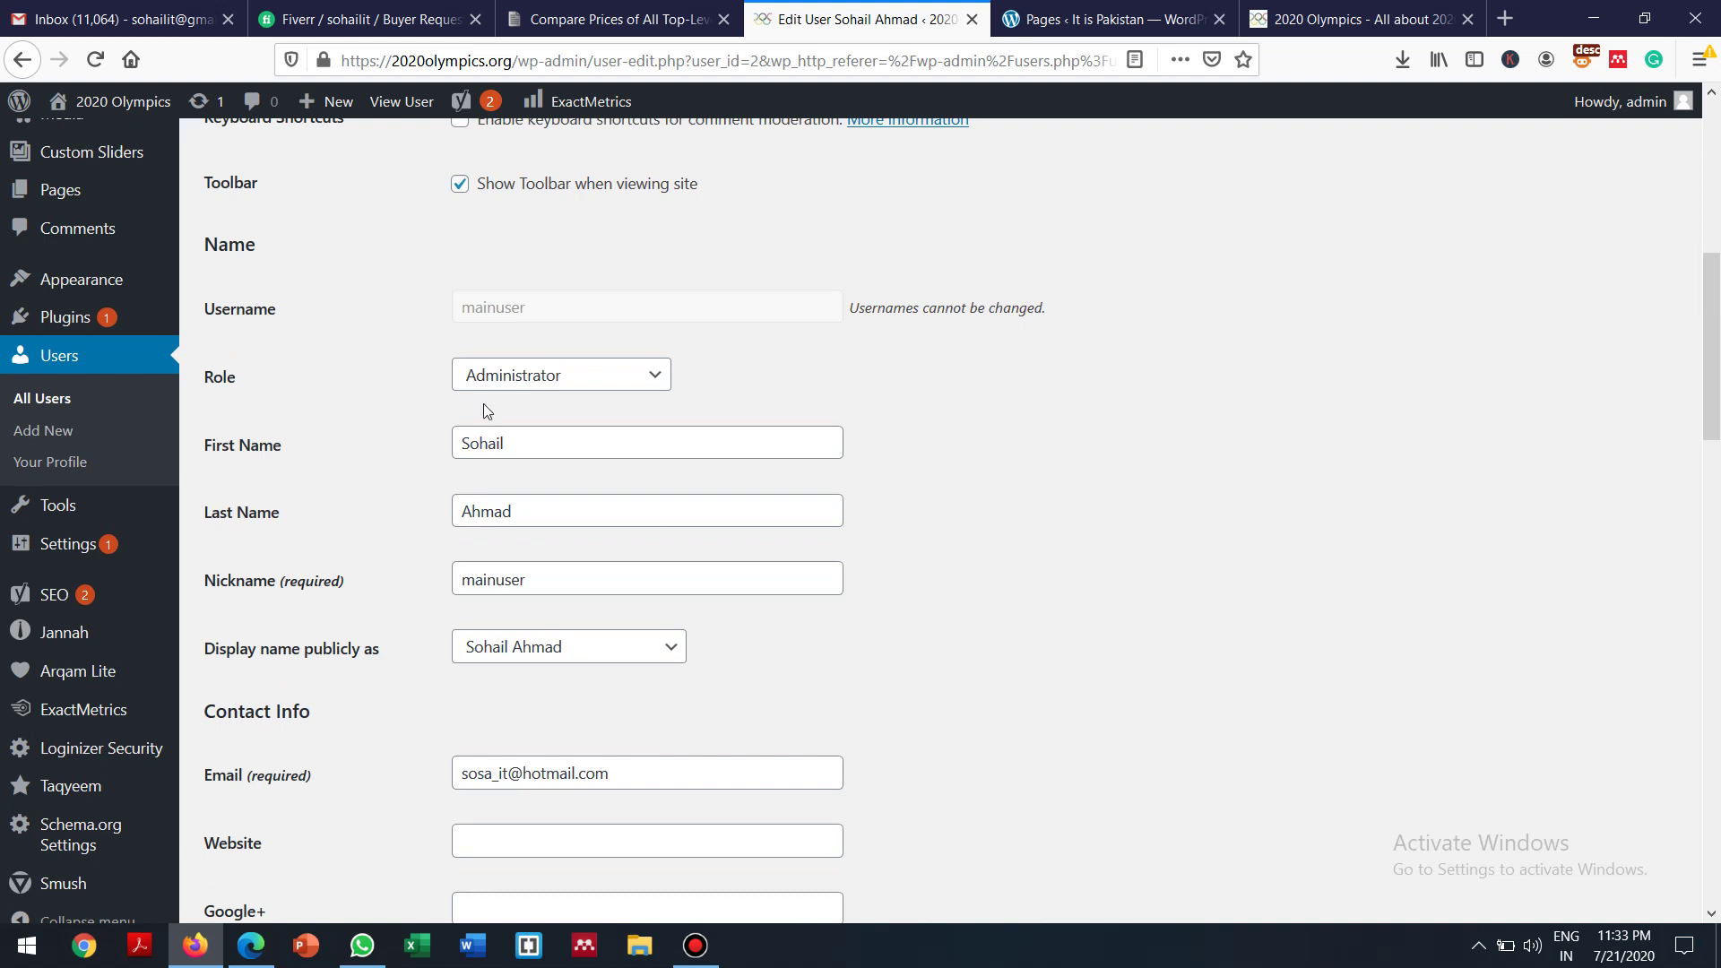
pyautogui.click(612, 375)
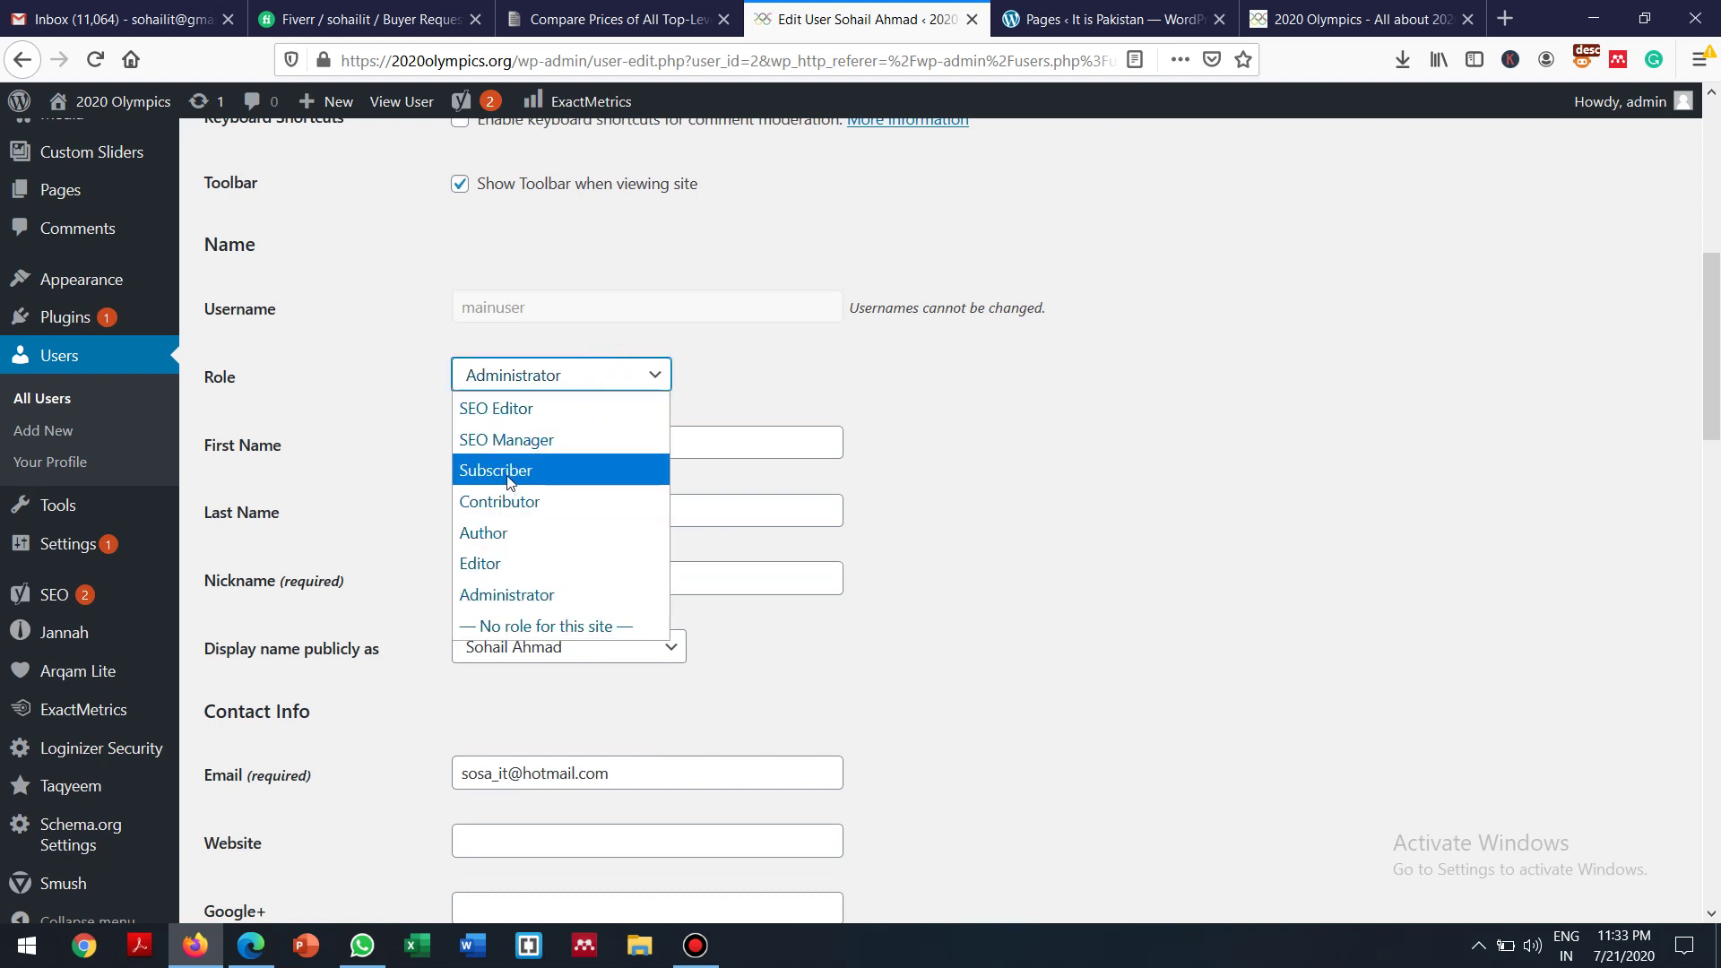
pyautogui.click(499, 564)
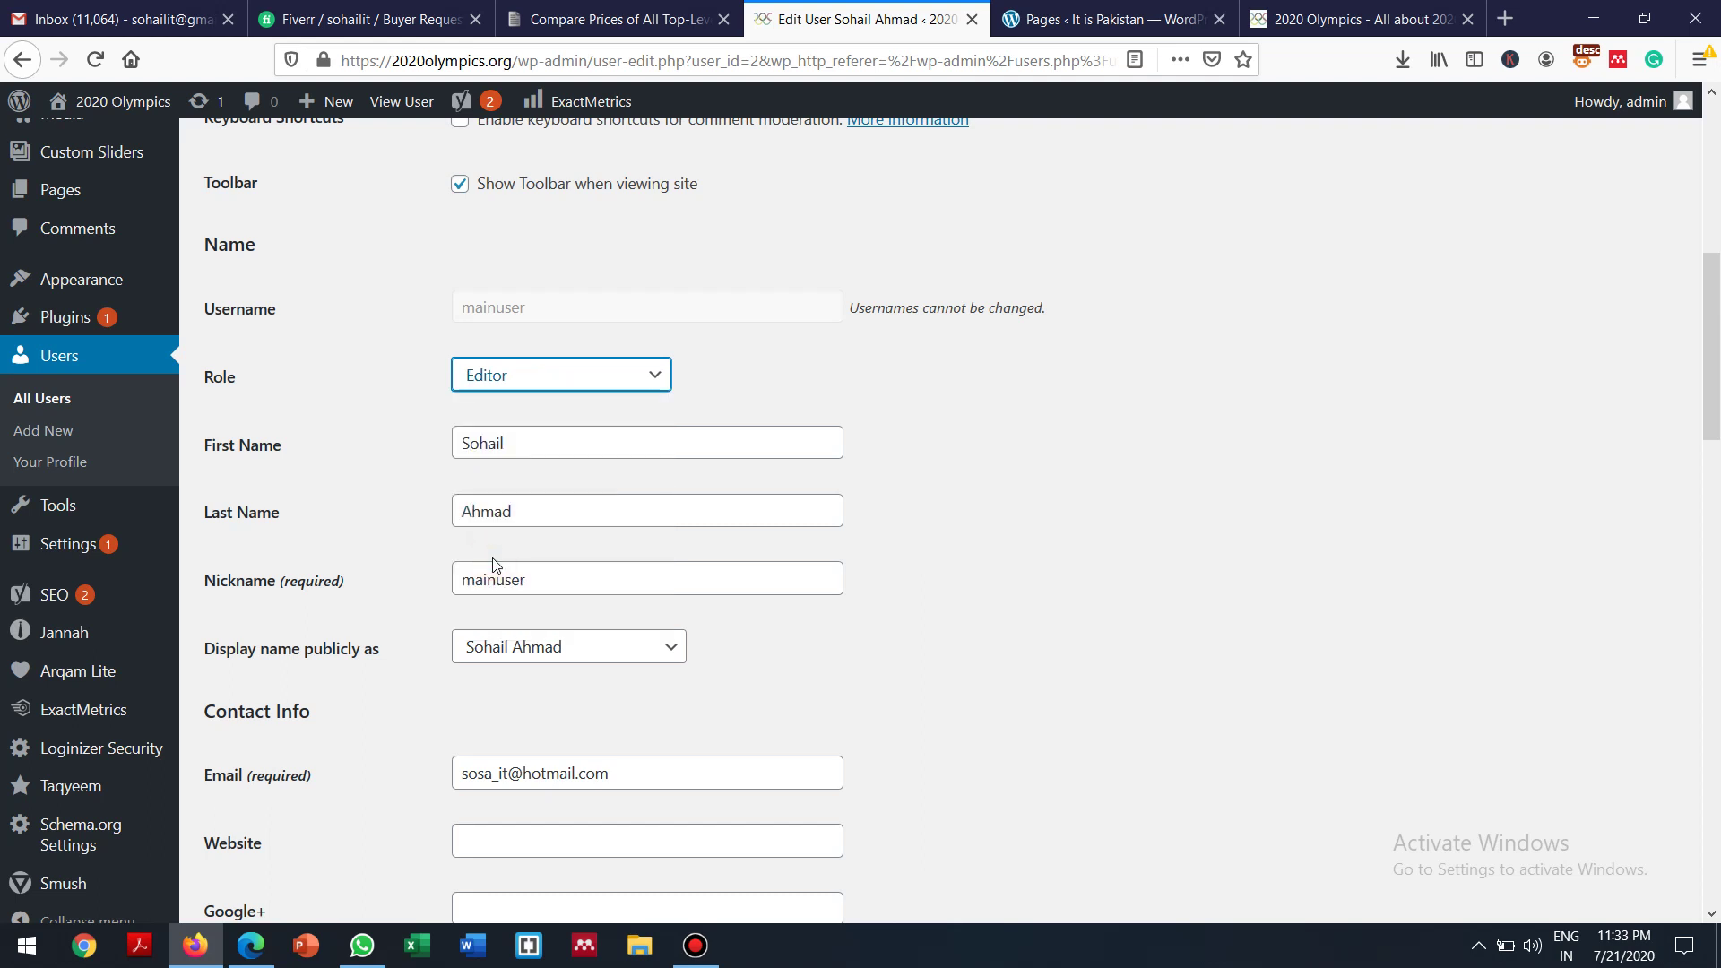
pyautogui.click(628, 376)
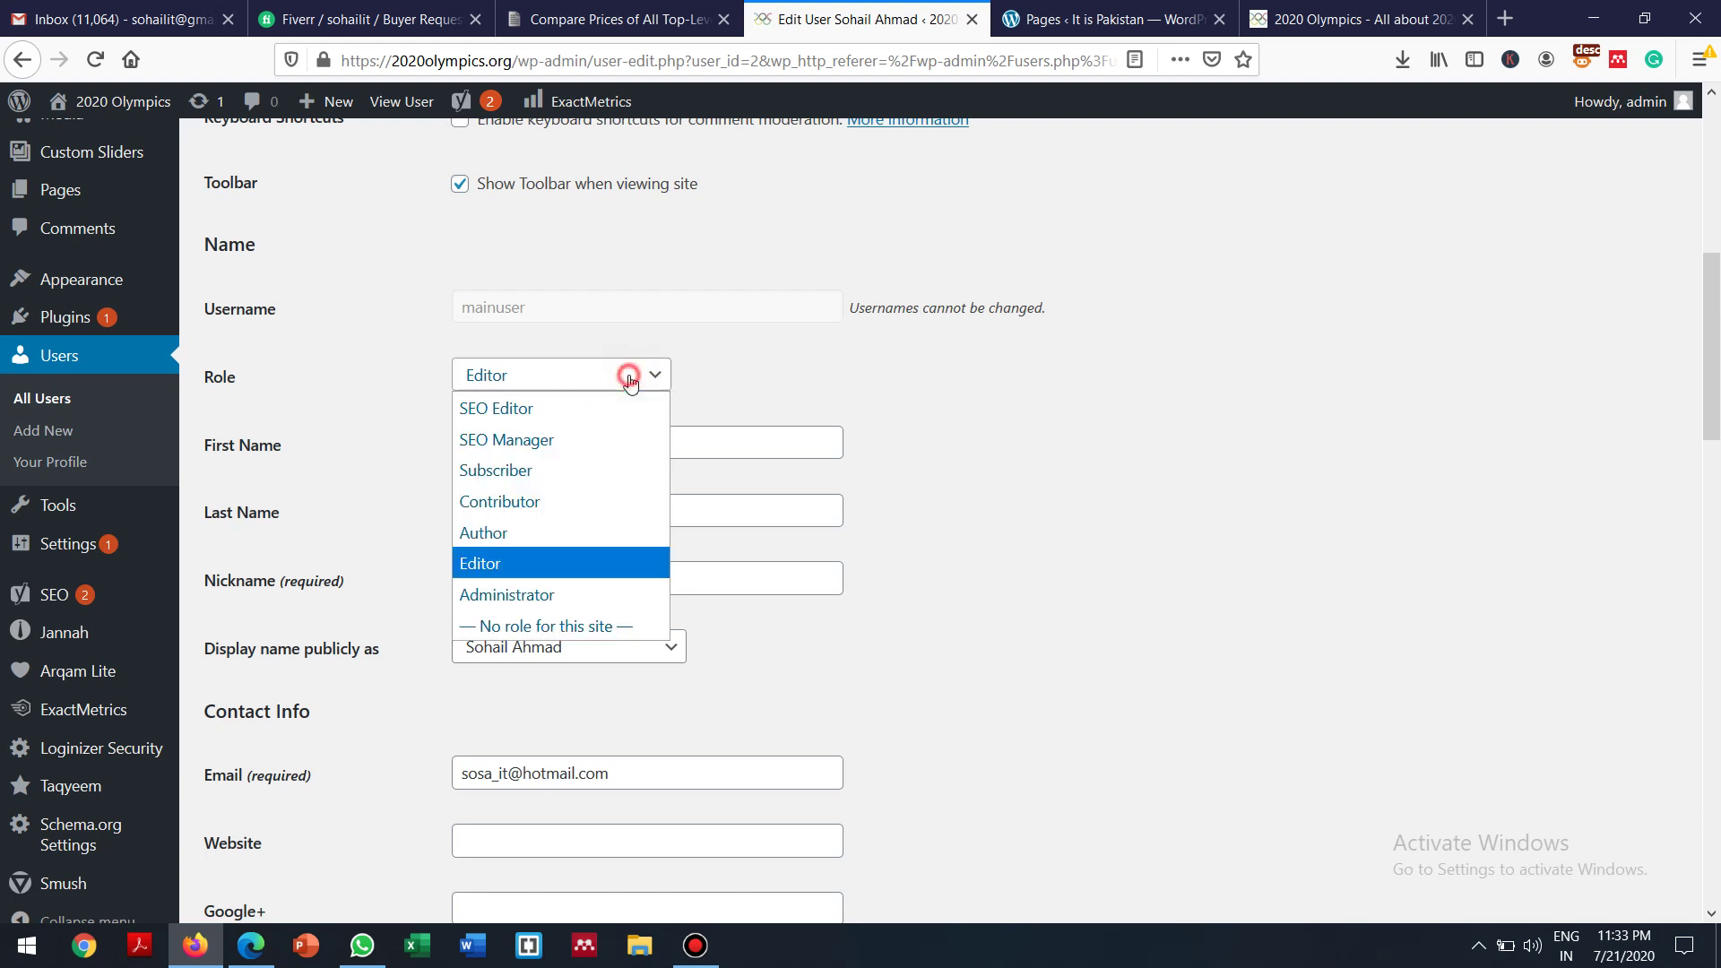
pyautogui.click(520, 500)
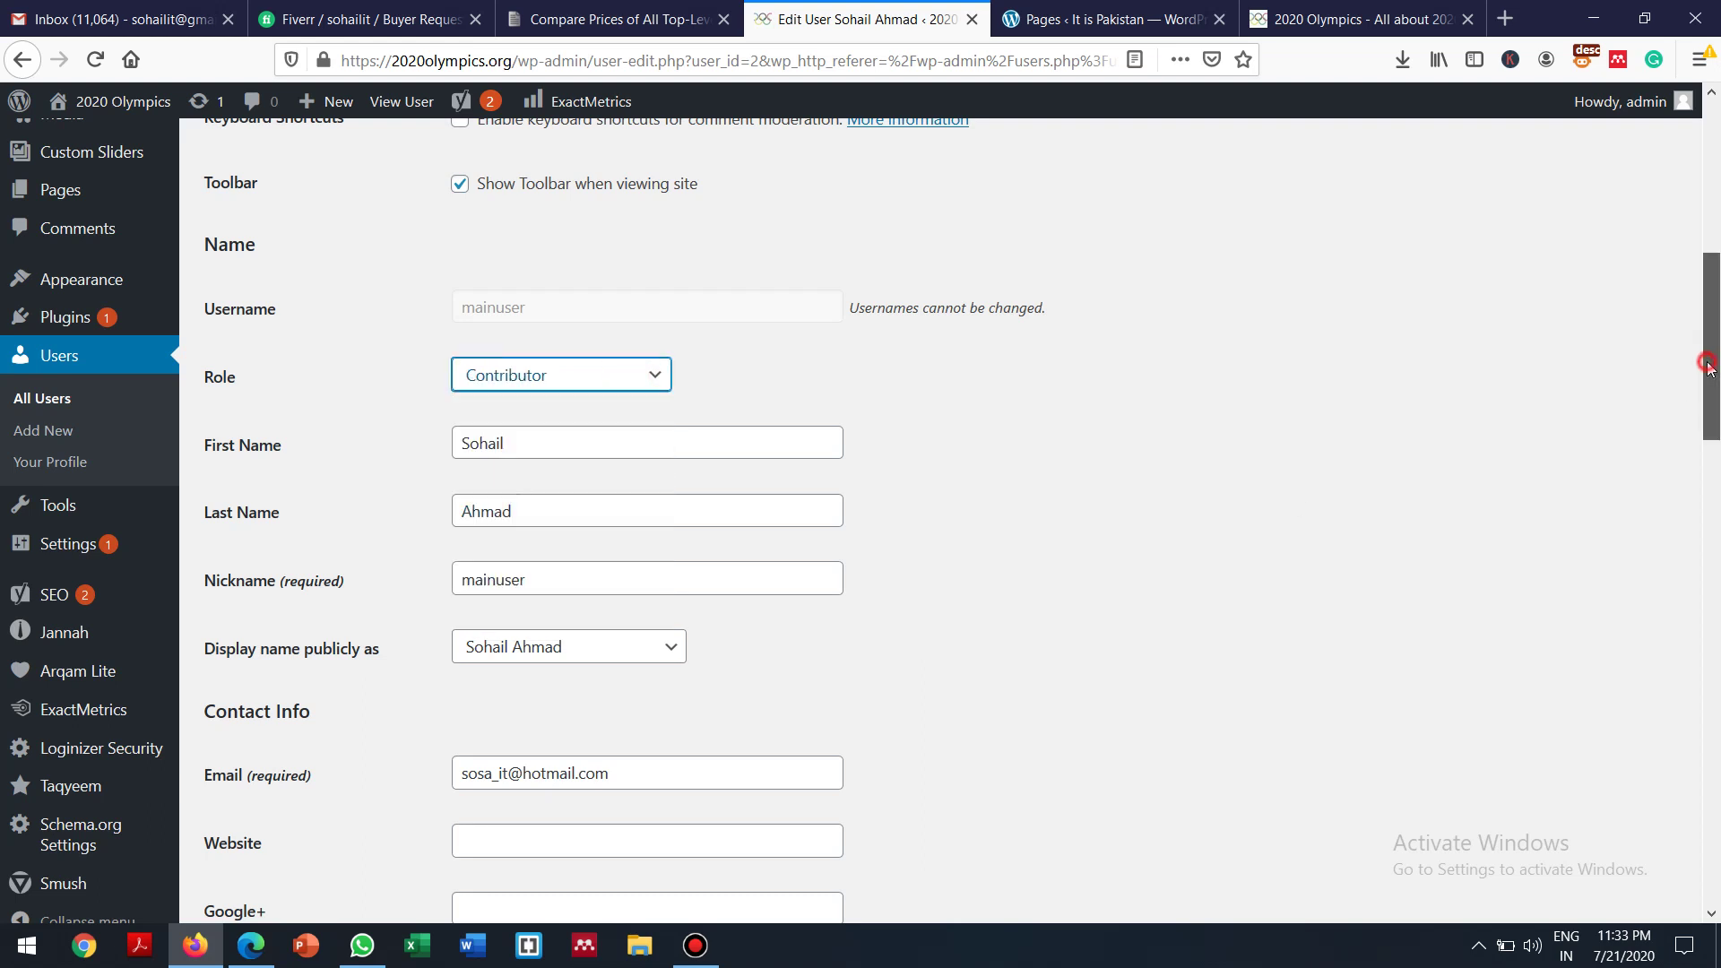
pyautogui.moveTo(1711, 359); pyautogui.dragTo(1710, 820)
pyautogui.click(270, 810)
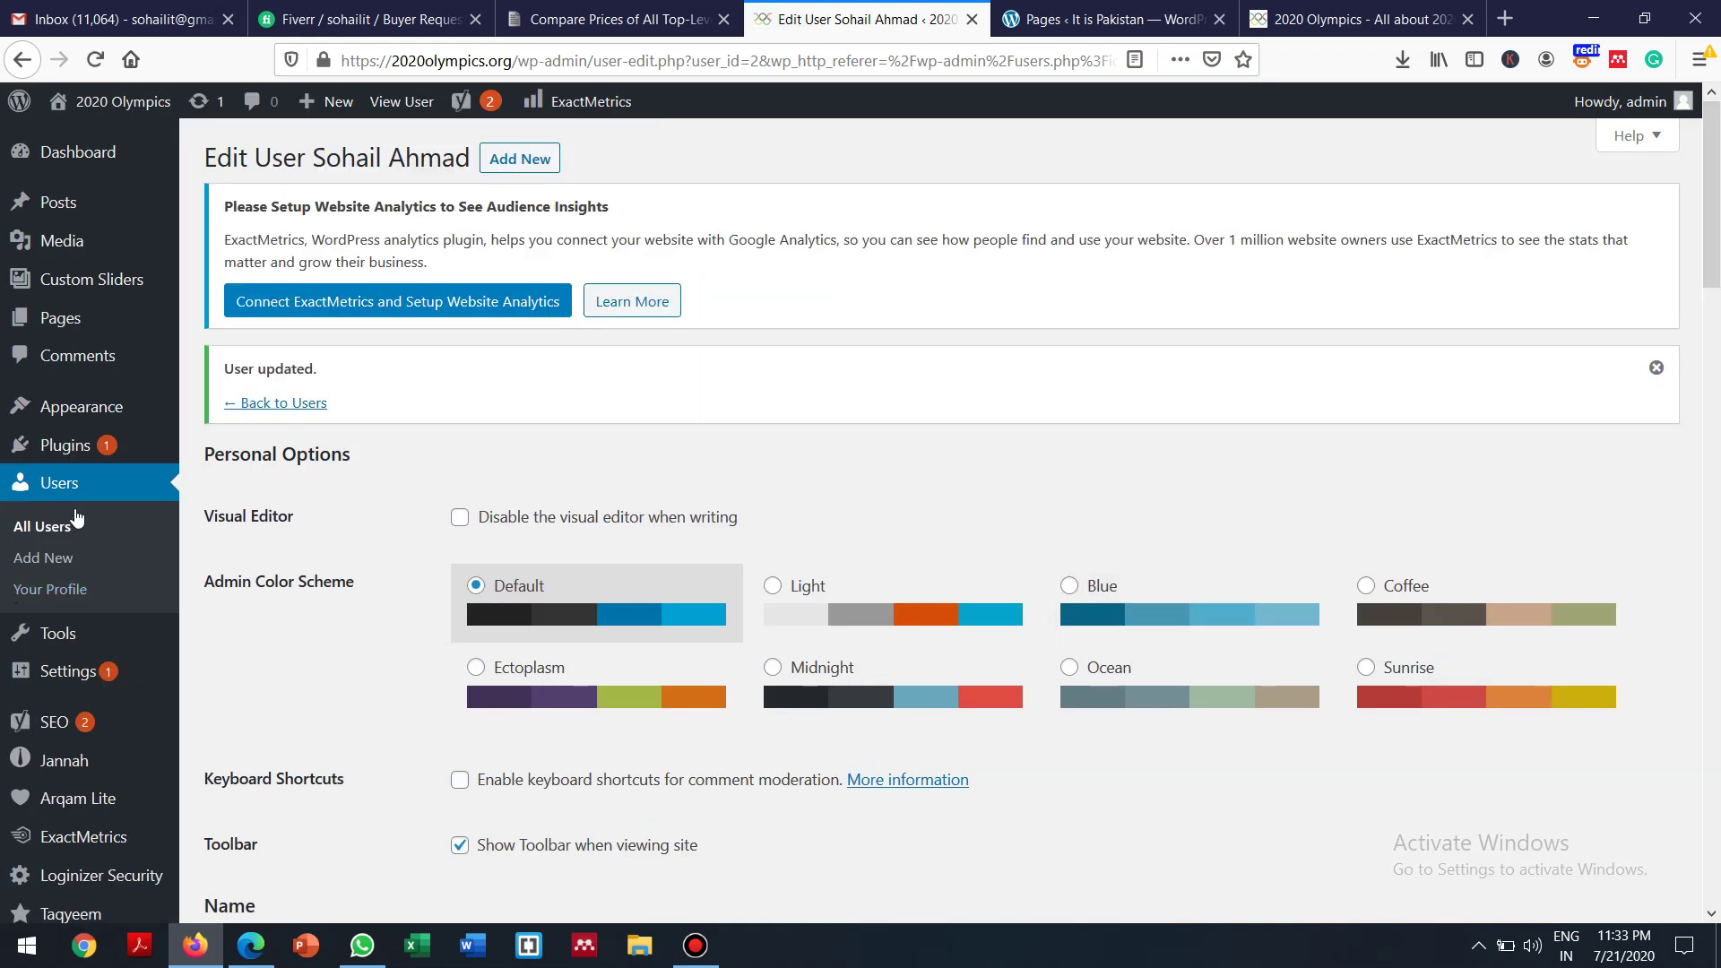
pyautogui.click(44, 531)
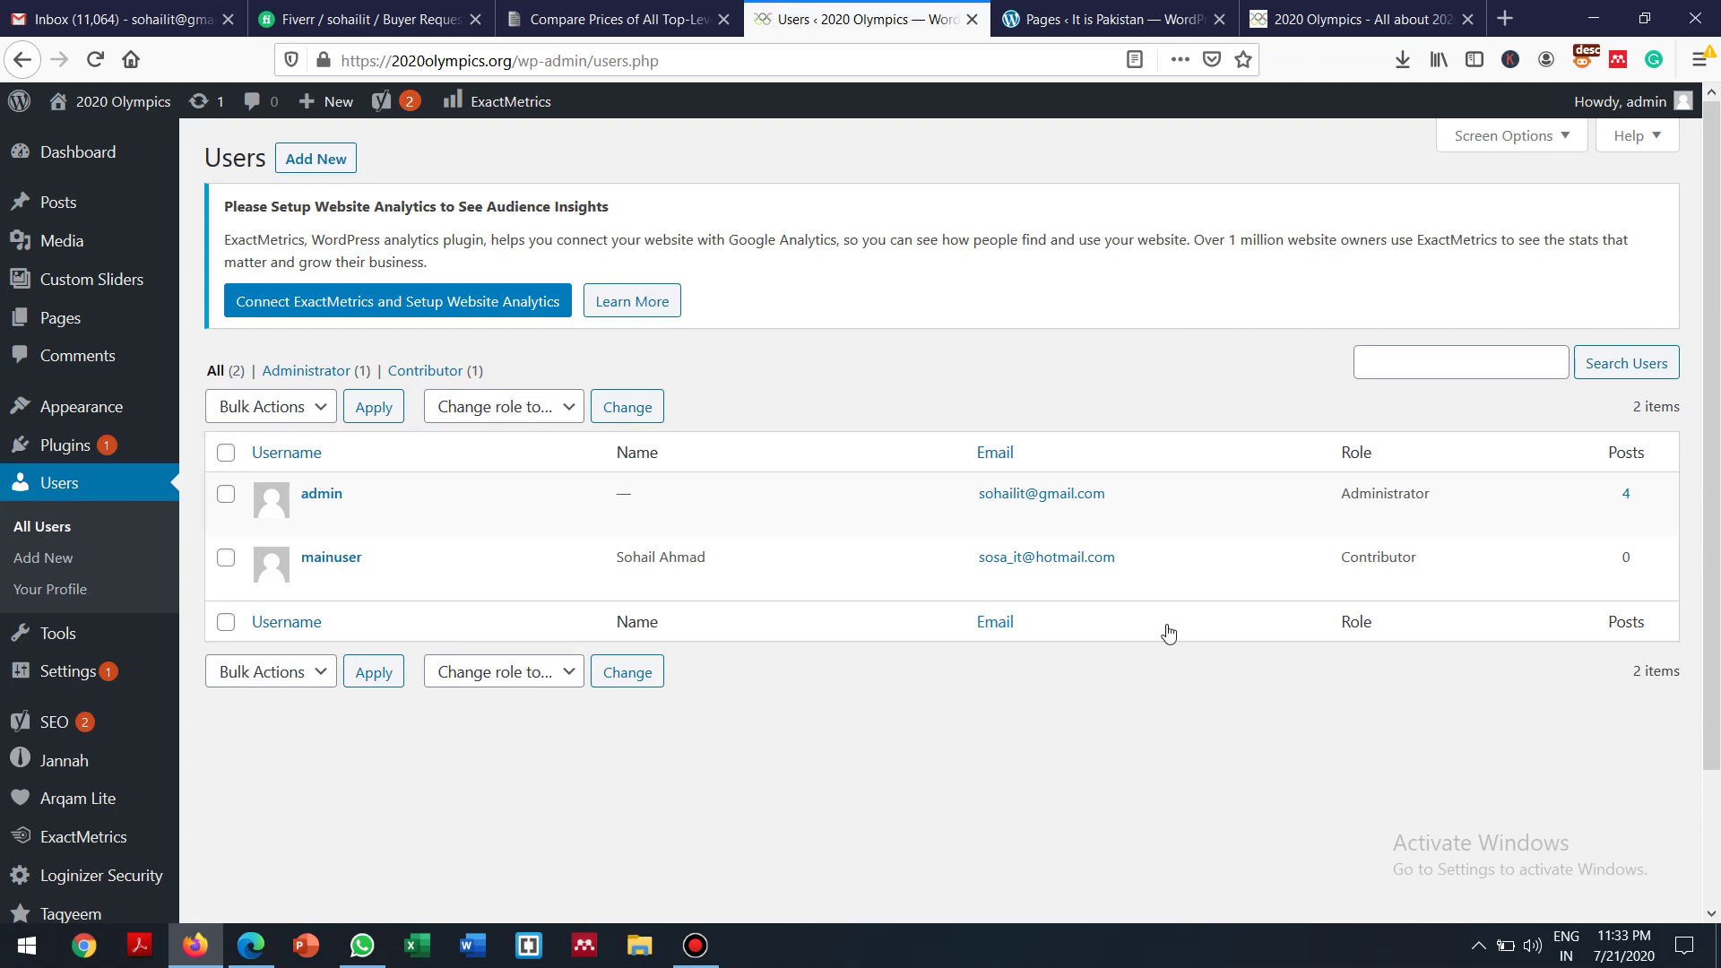
# Reopen mainuser's Edit User page and generate a new password under Account Management.
pyautogui.click(314, 582)
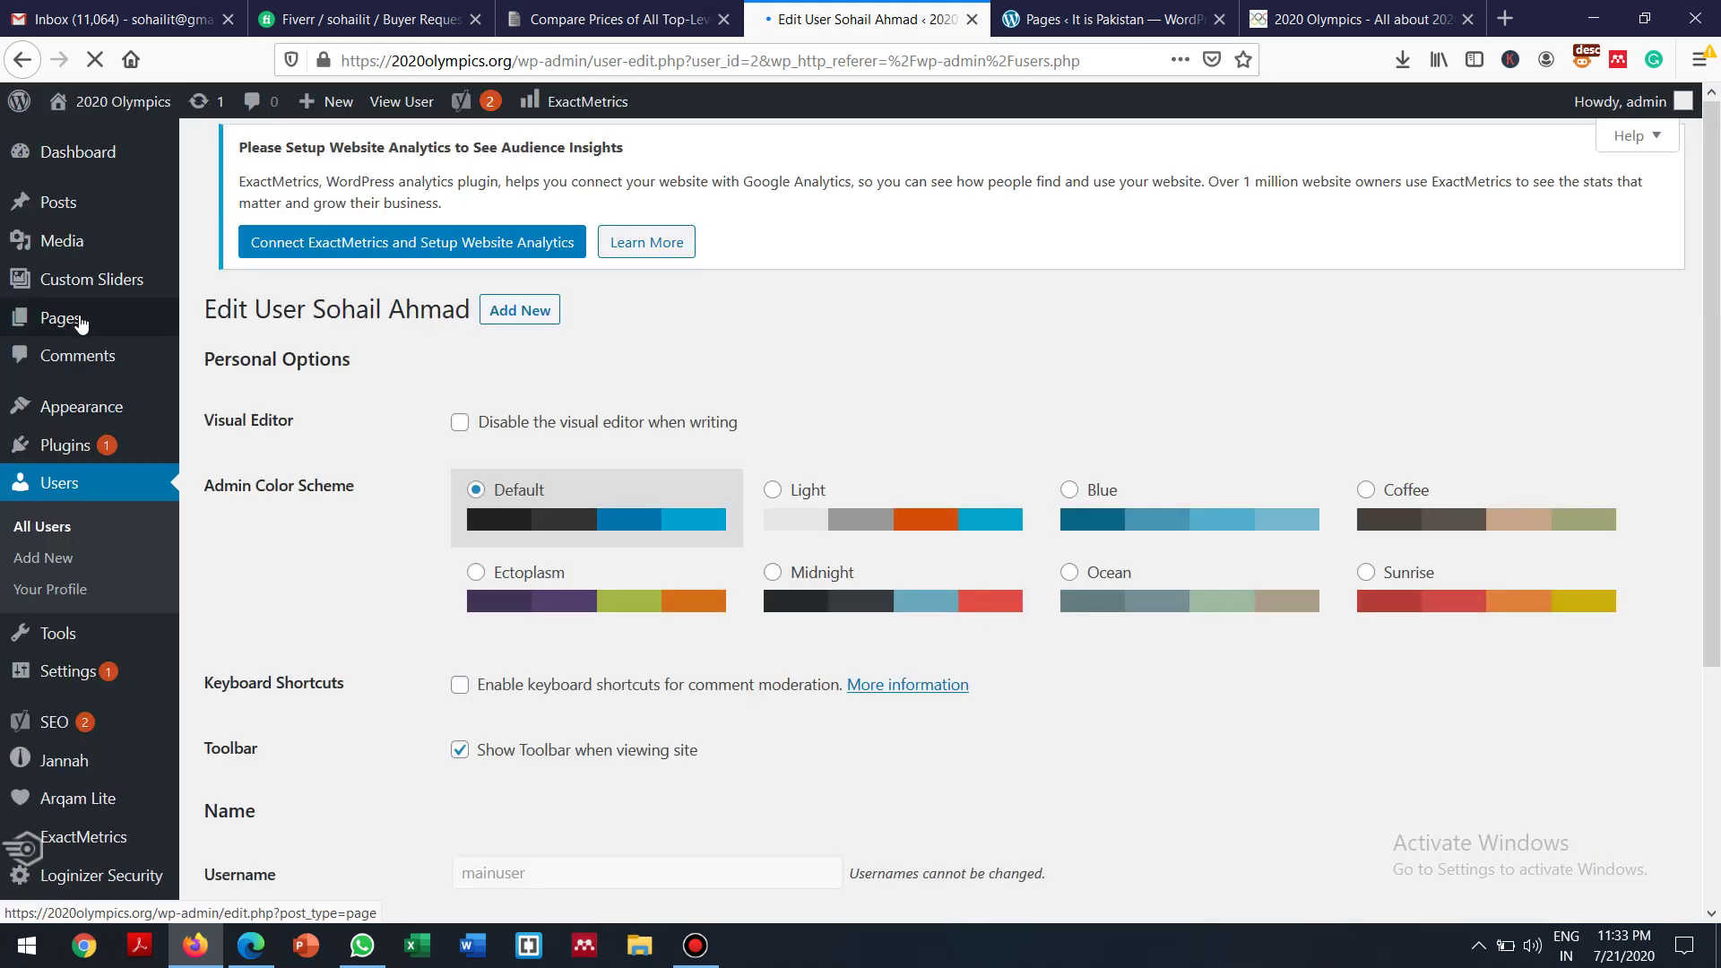
pyautogui.scroll(-7, 341, 645)
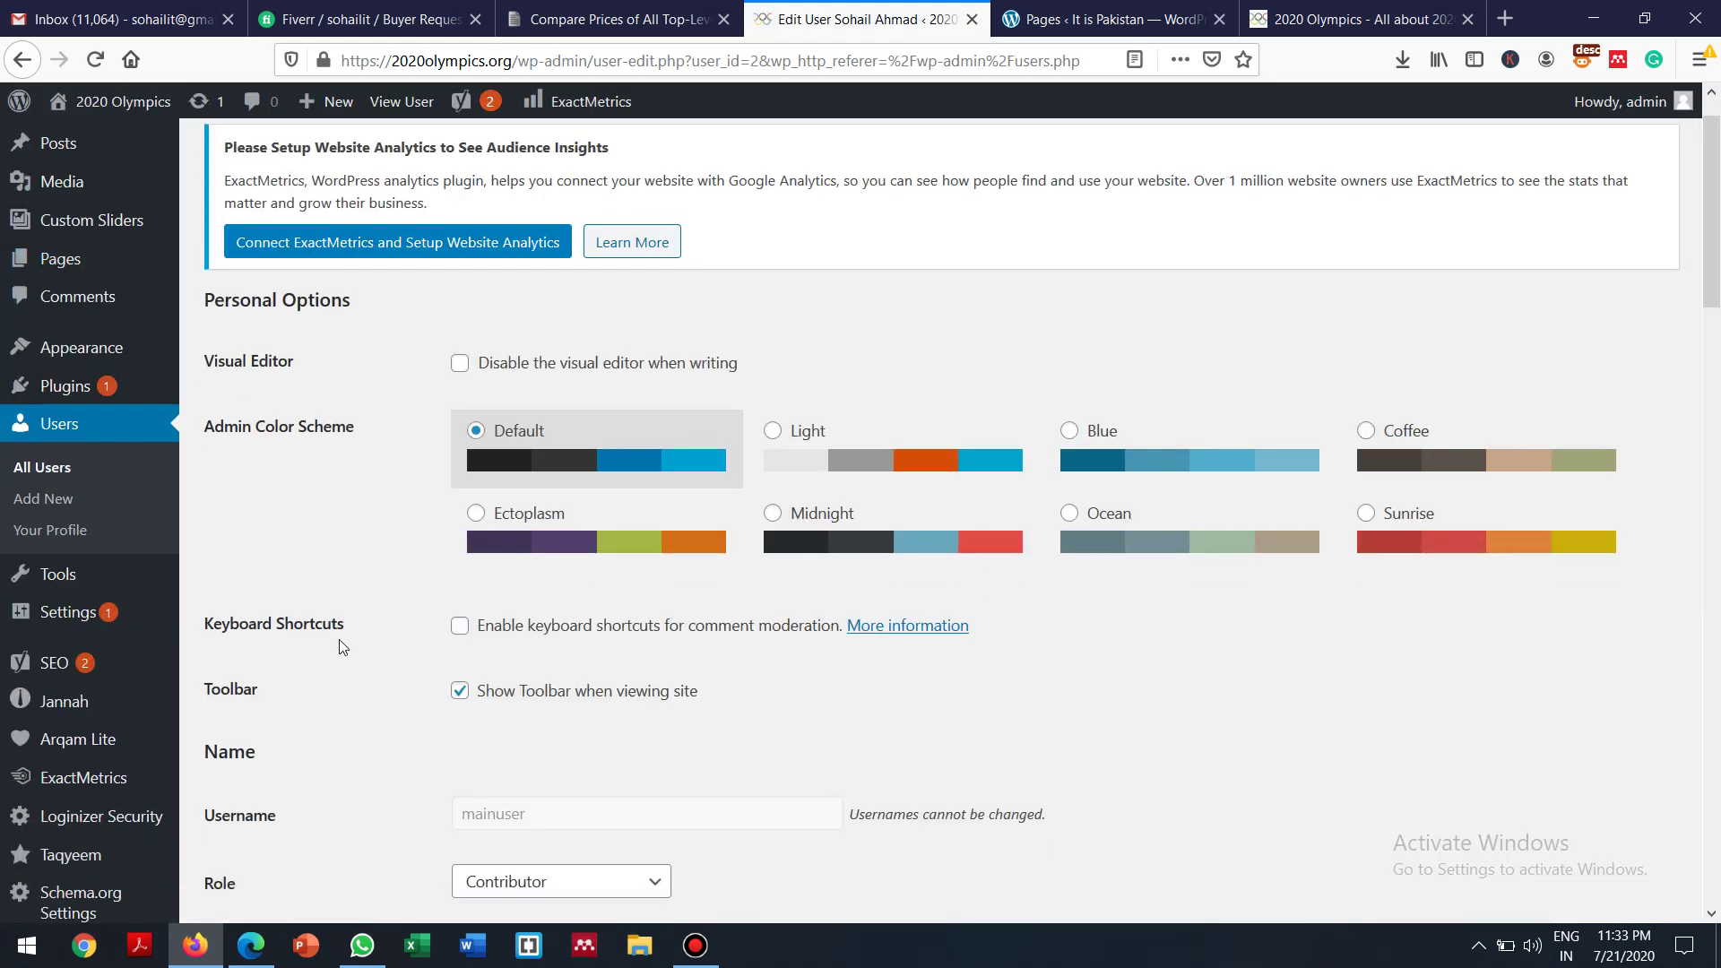
pyautogui.scroll(-8, 339, 641)
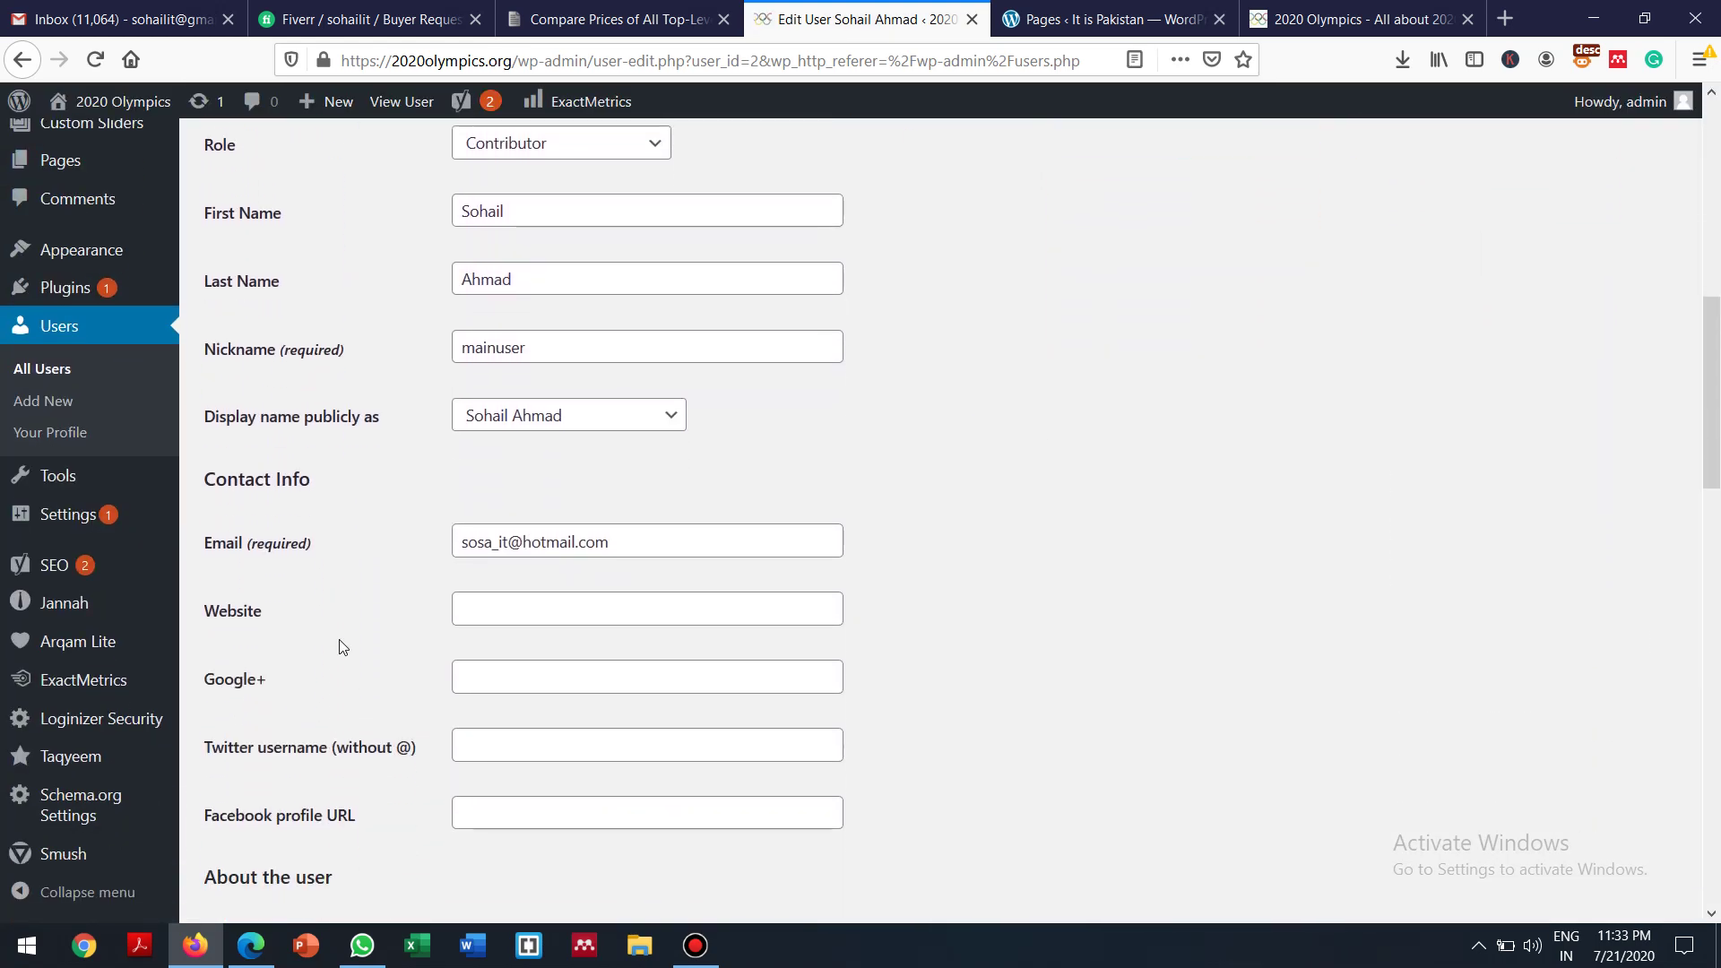
pyautogui.scroll(-5, 341, 645)
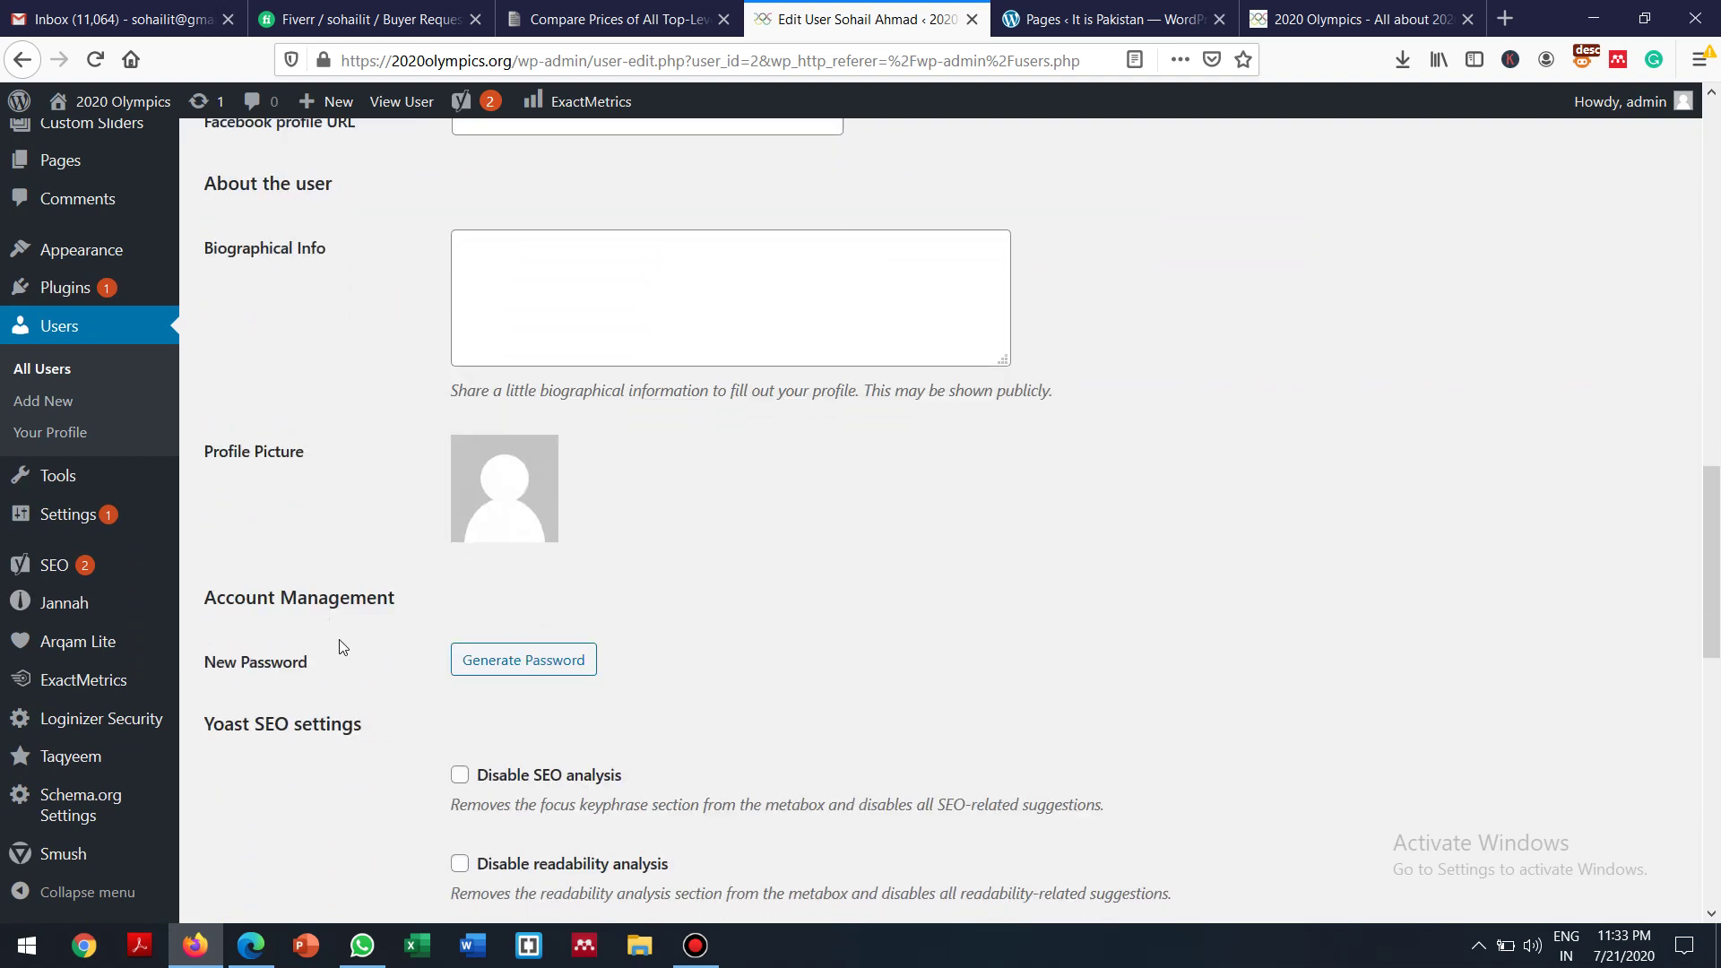
pyautogui.scroll(10, 340, 646)
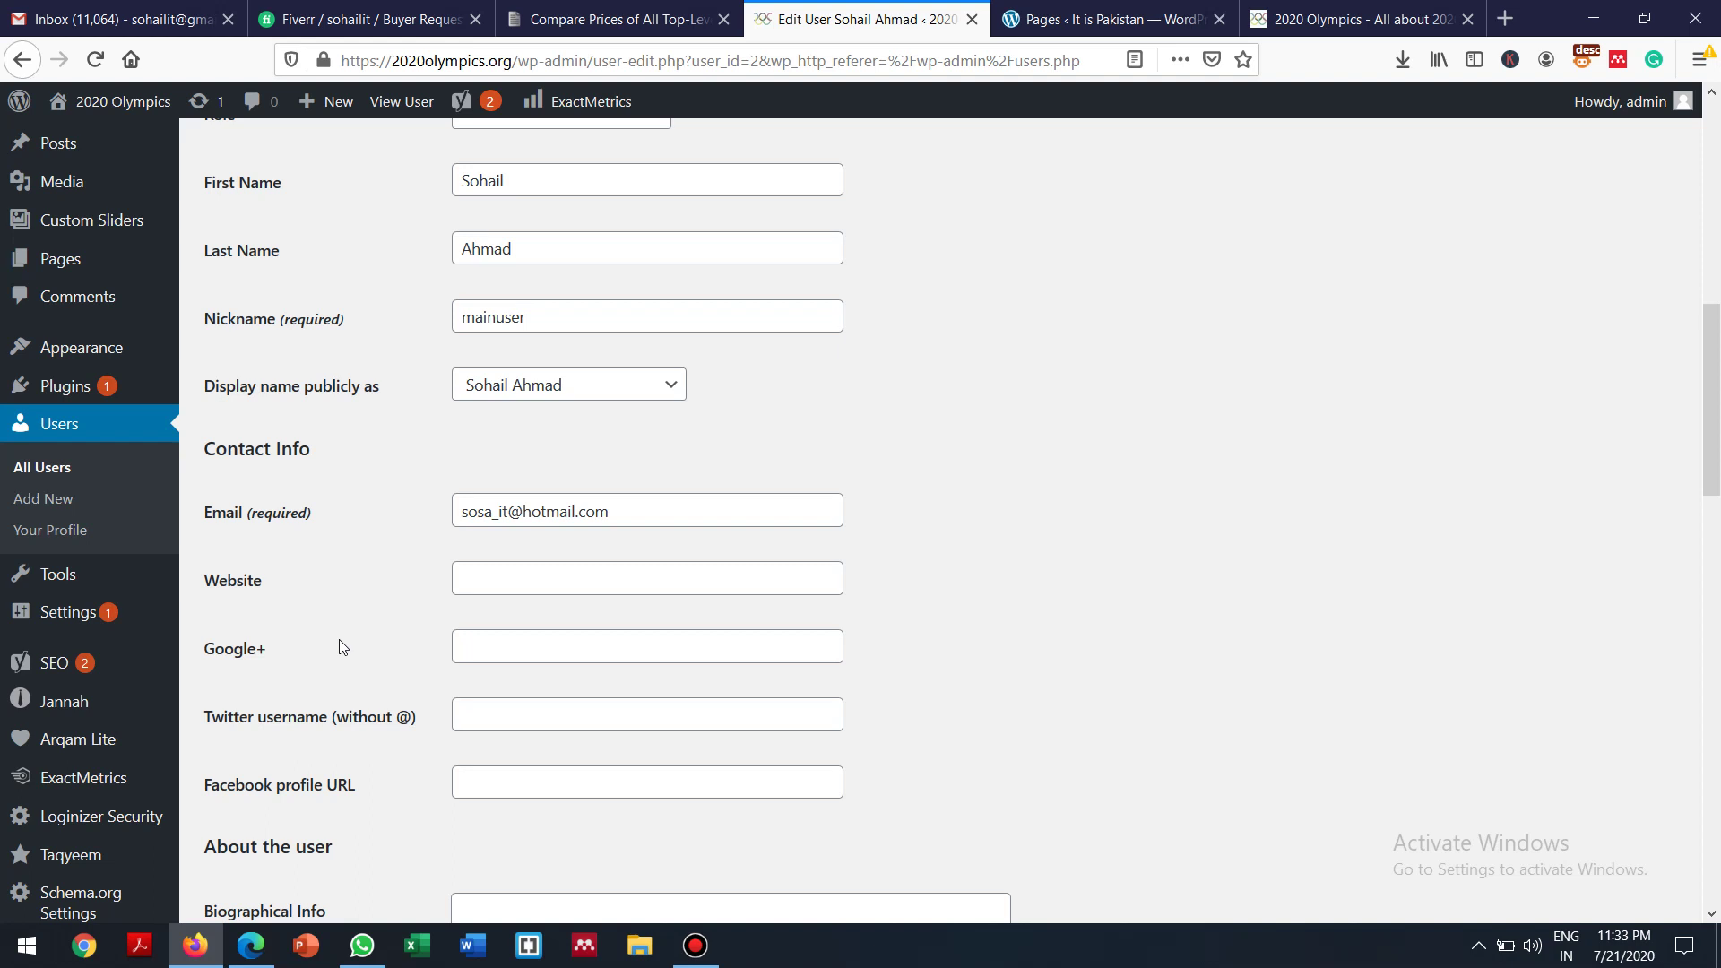
pyautogui.scroll(-16, 339, 638)
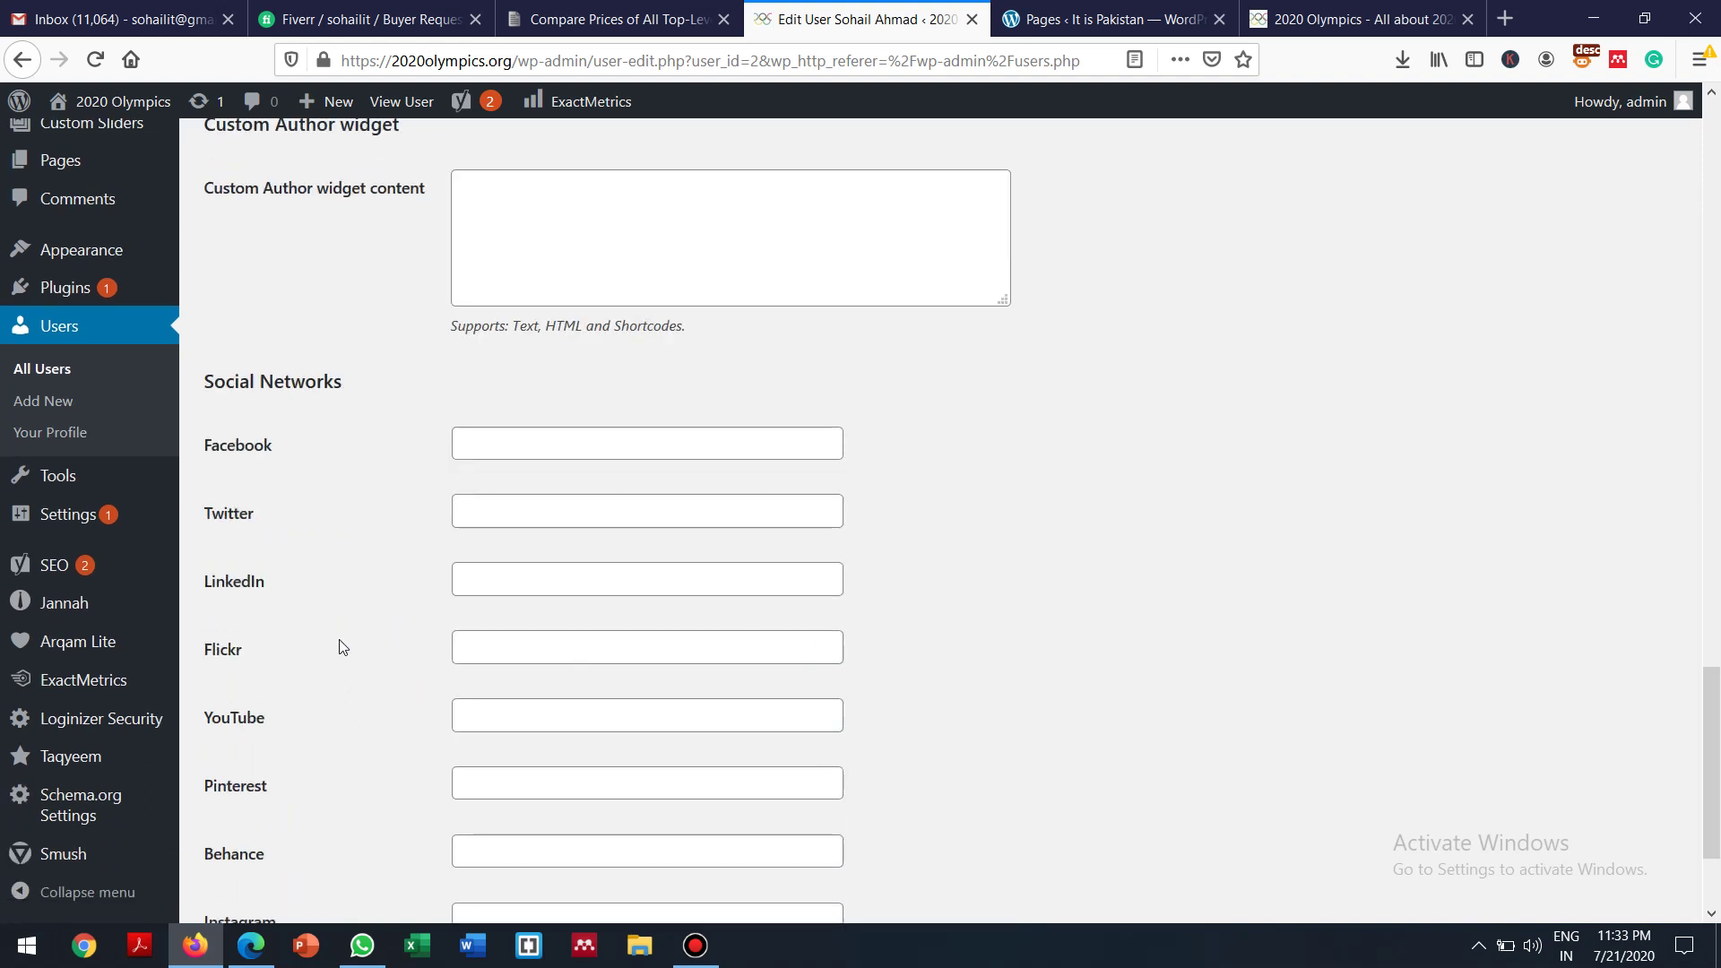
pyautogui.scroll(12, 338, 638)
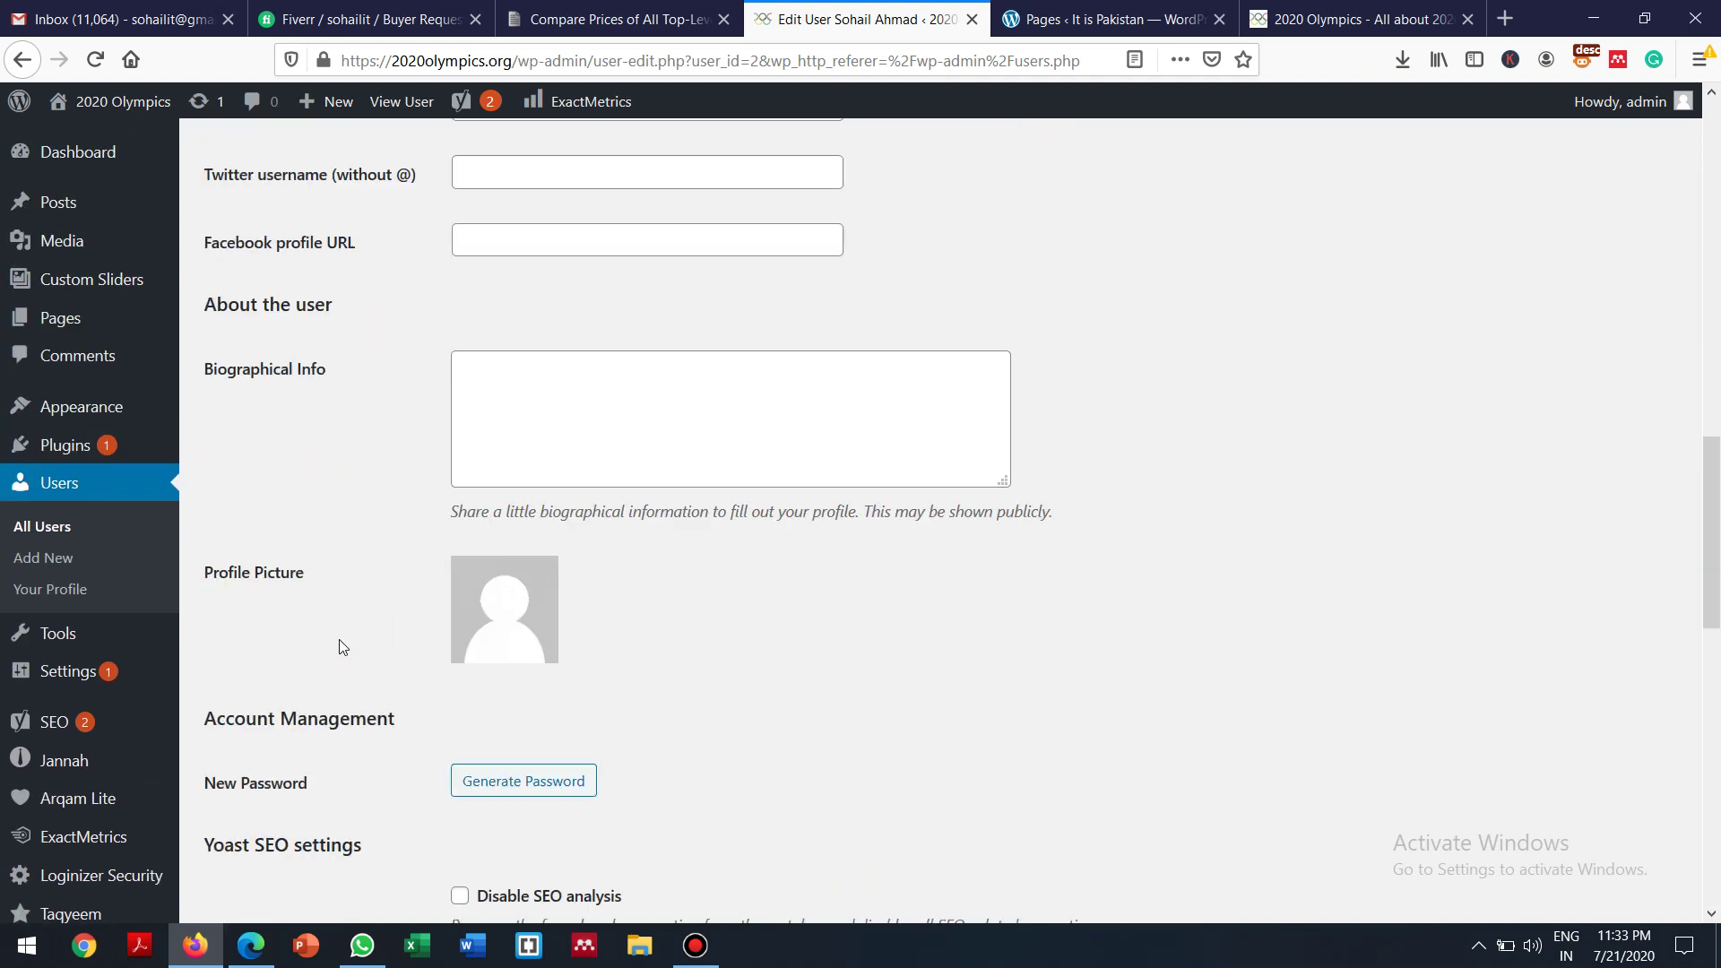
pyautogui.scroll(7, 339, 638)
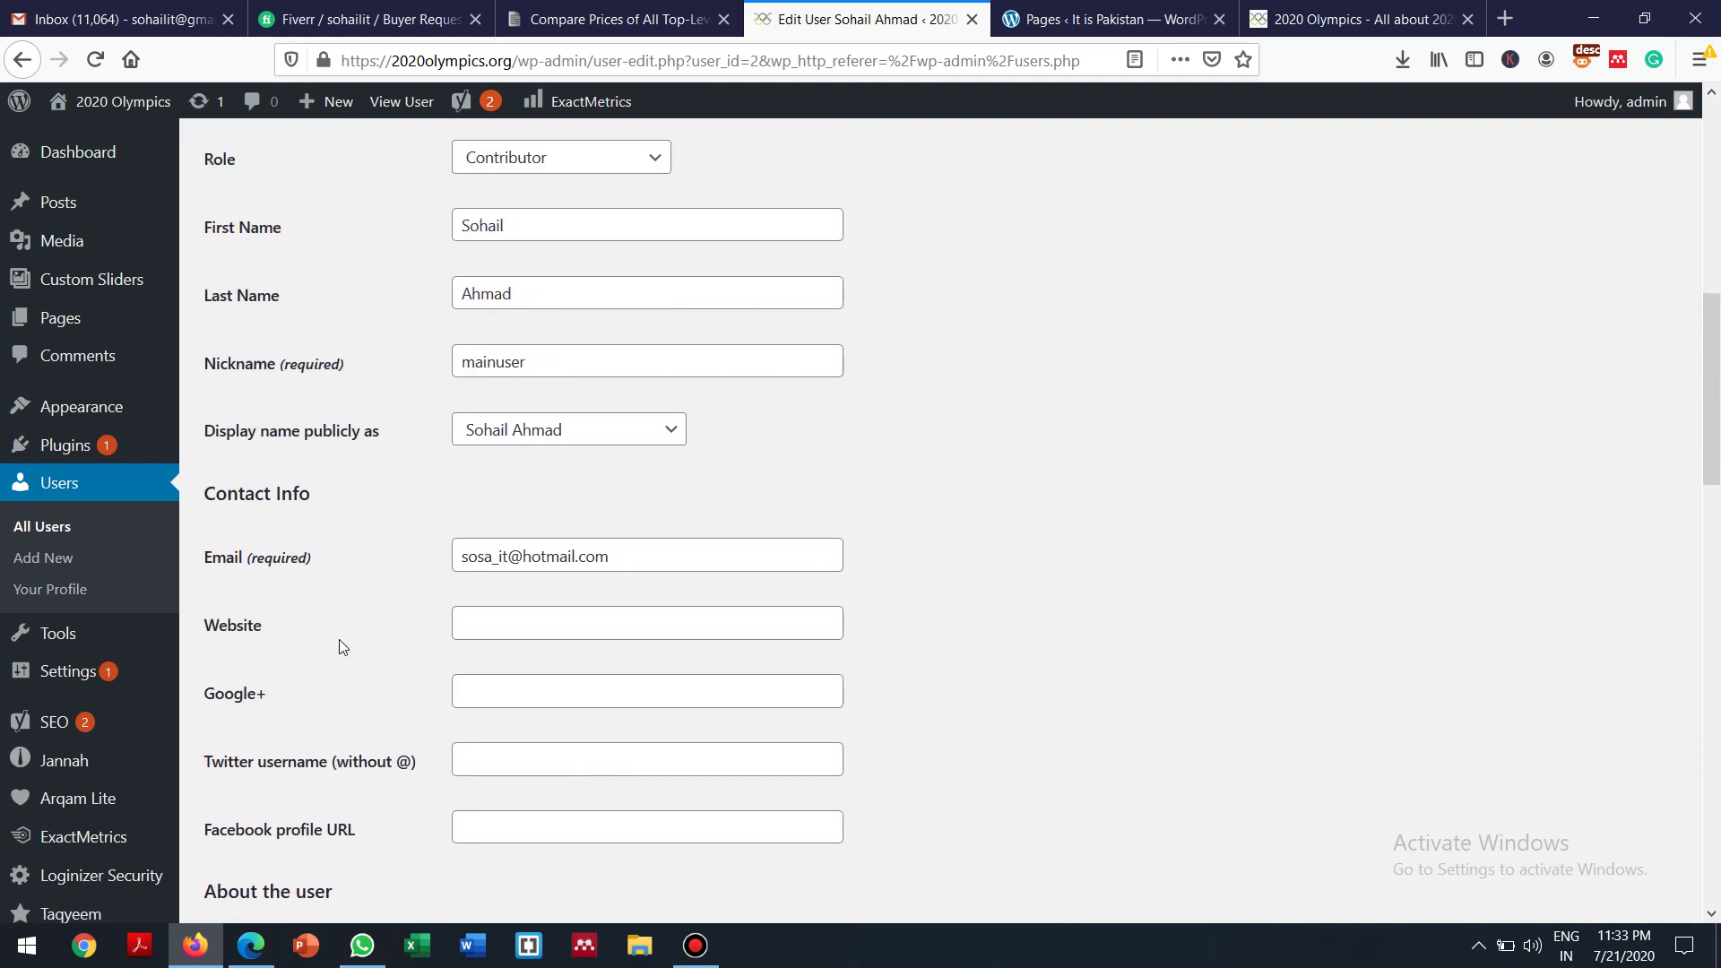
pyautogui.scroll(6, 339, 638)
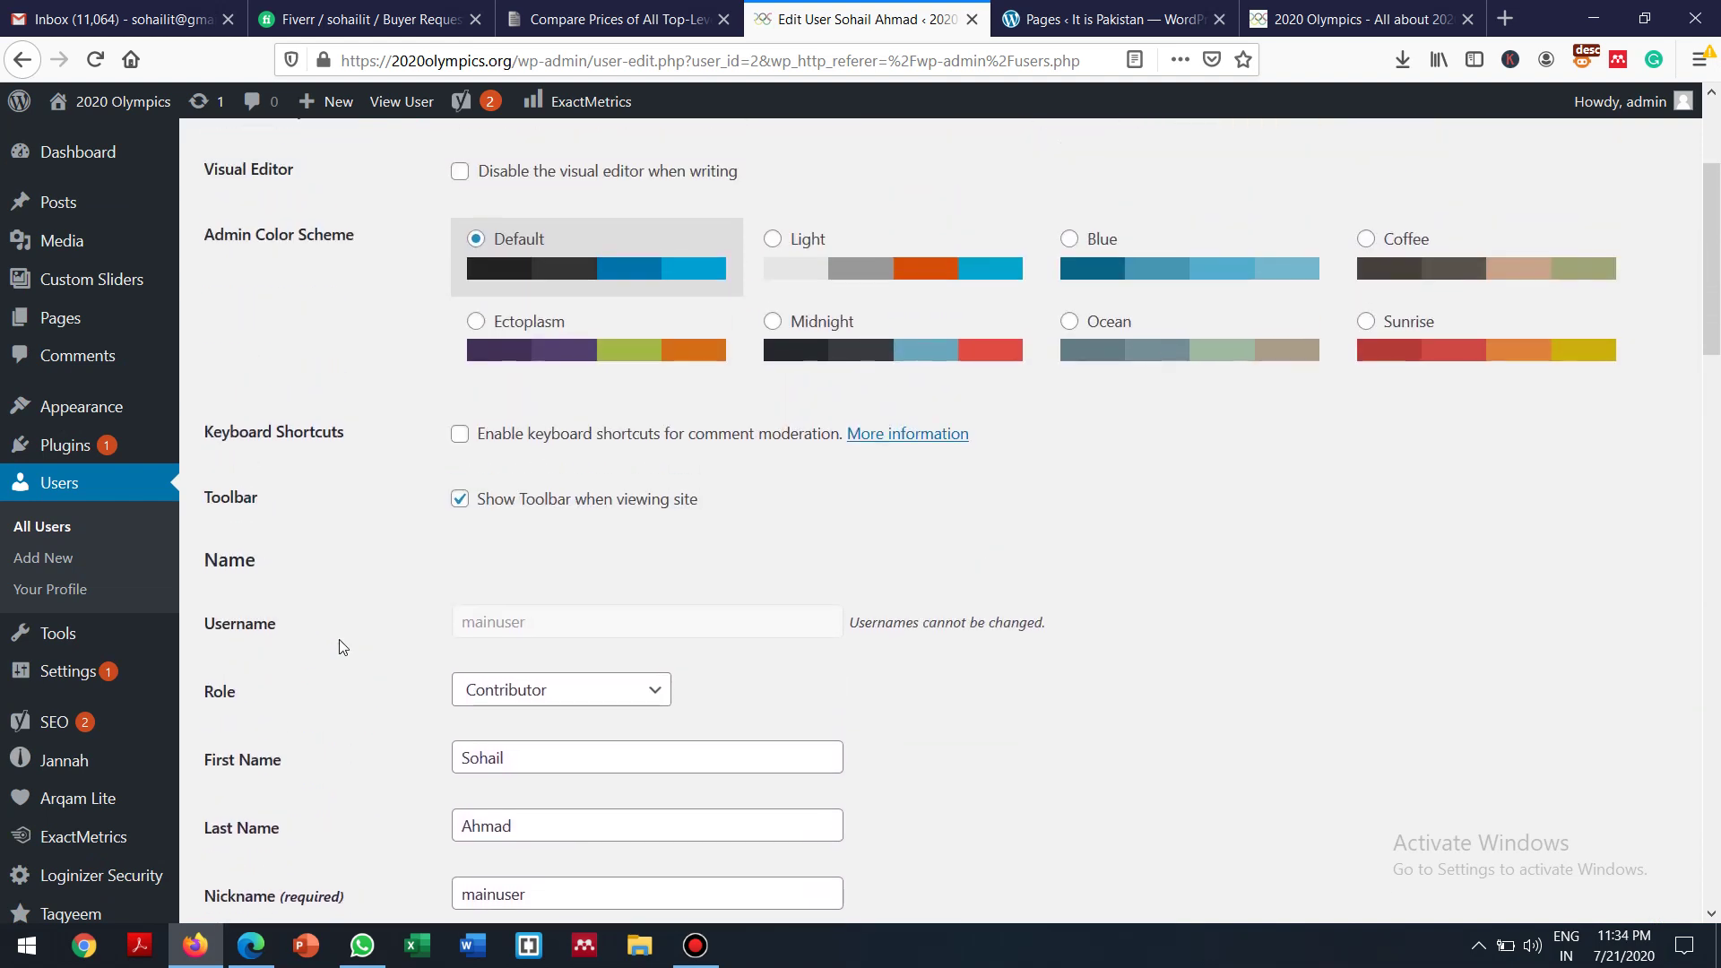
pyautogui.scroll(3, 339, 639)
pyautogui.scroll(-1, 338, 638)
pyautogui.scroll(-6, 338, 645)
pyautogui.scroll(-5, 341, 646)
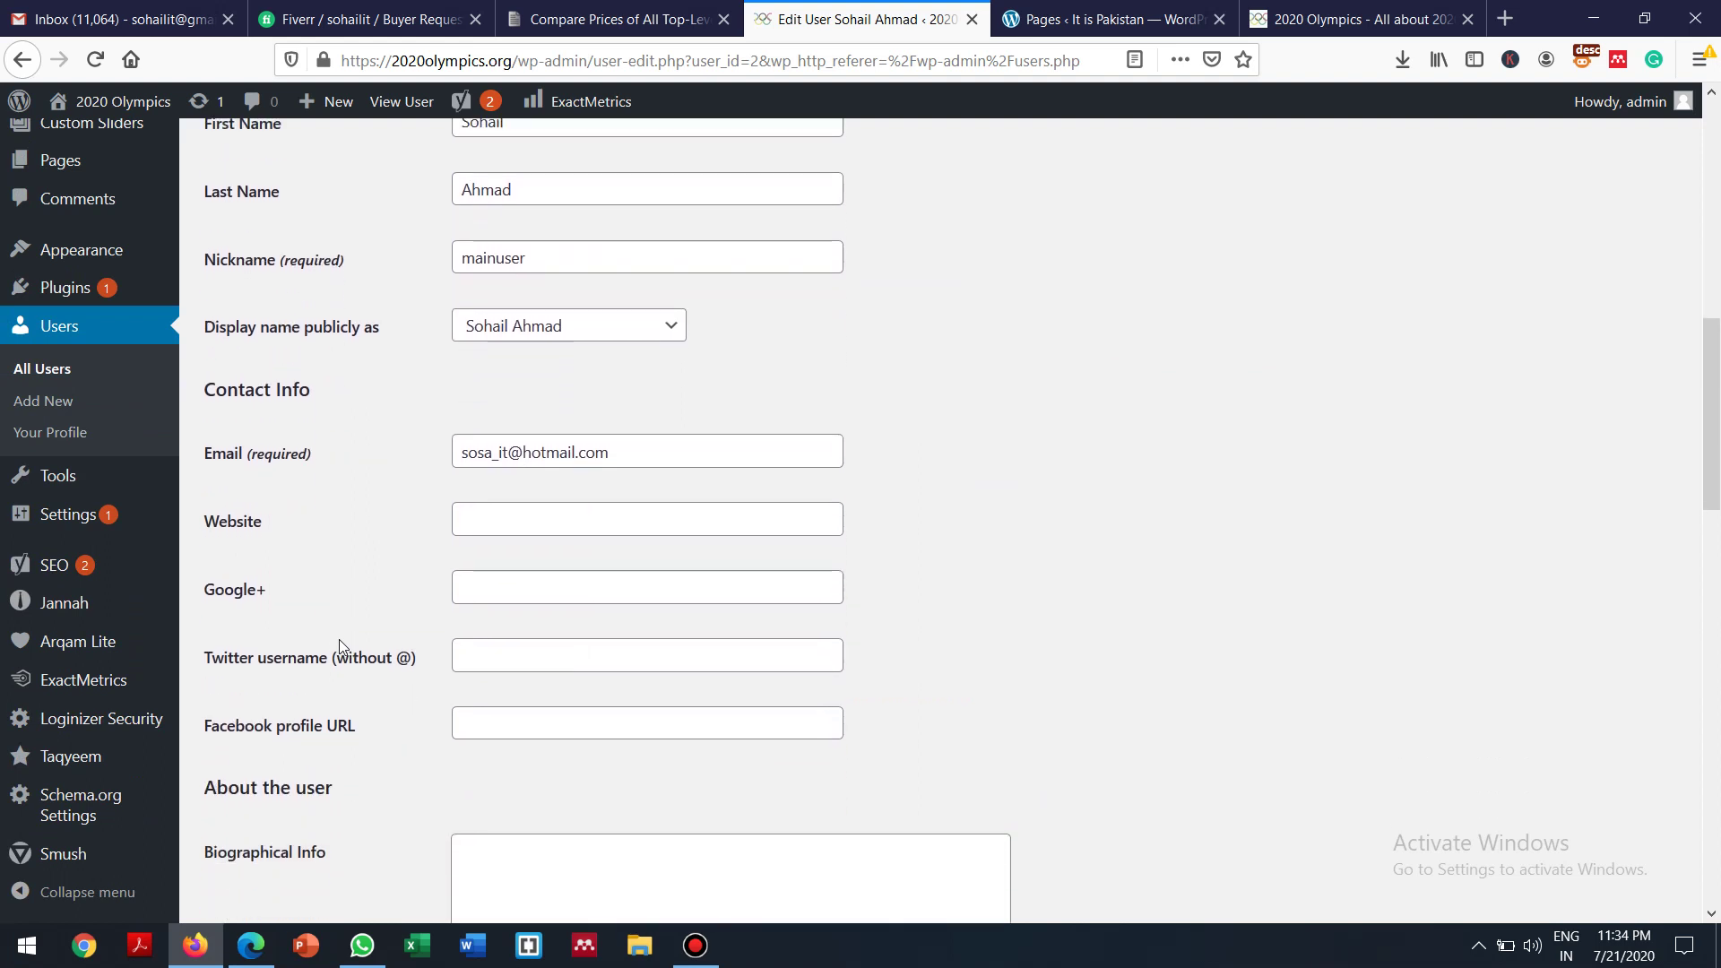
pyautogui.scroll(-4, 339, 638)
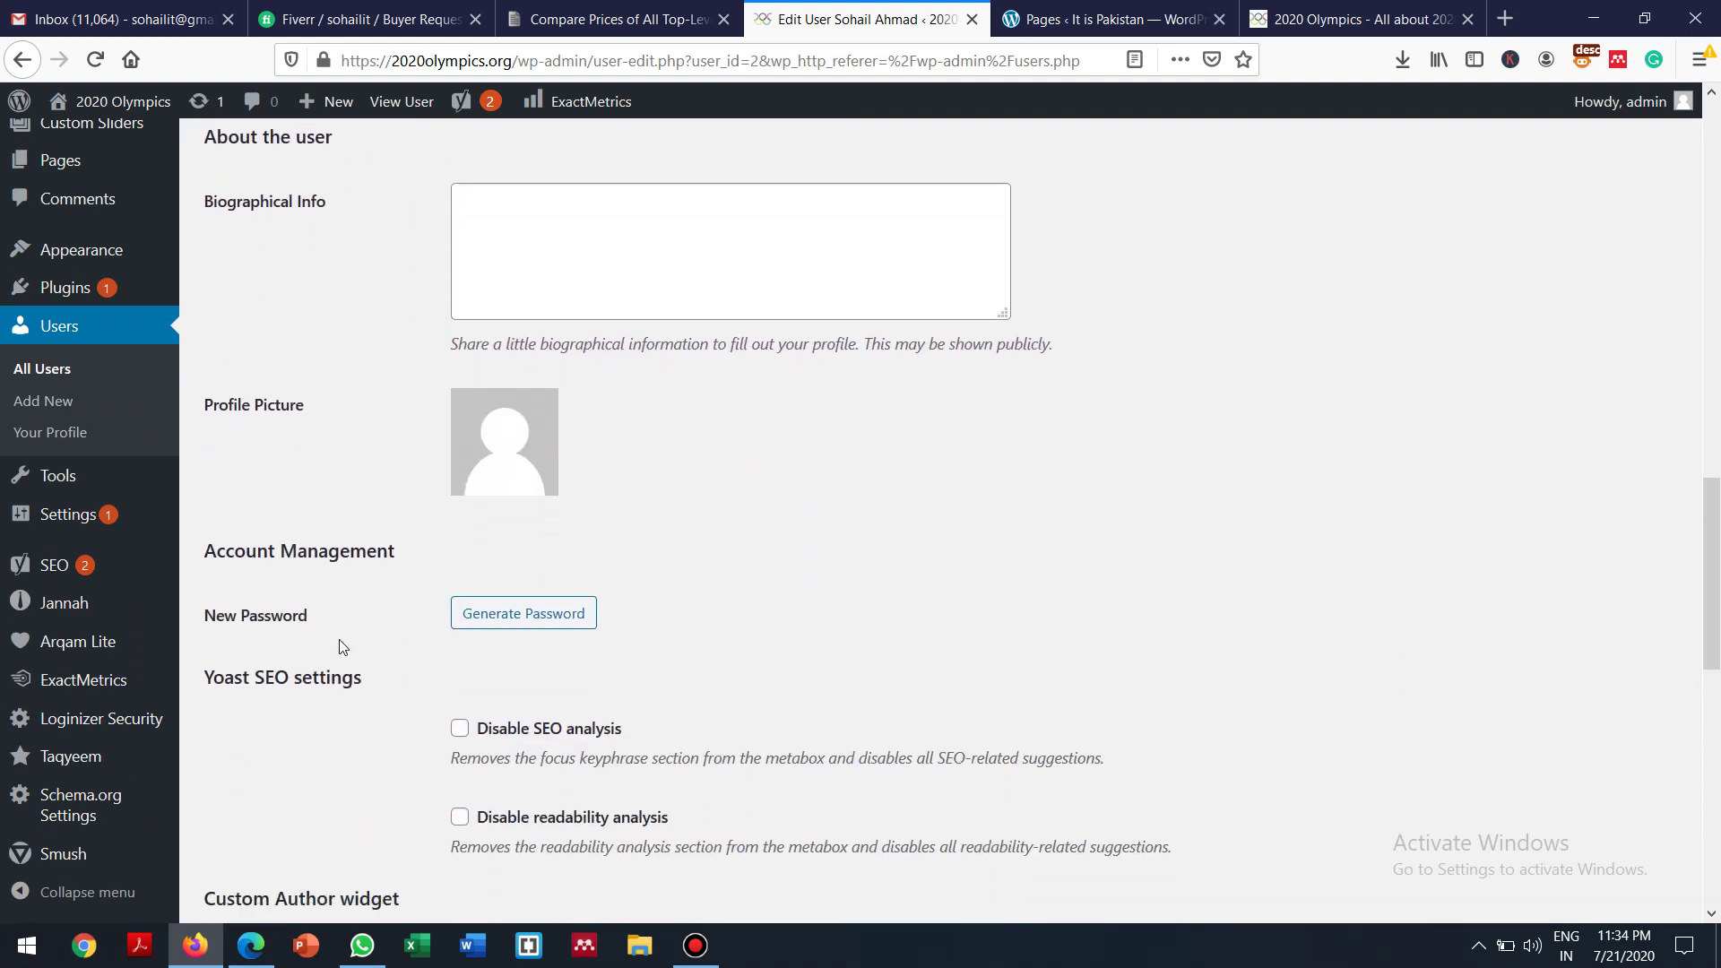
pyautogui.click(520, 557)
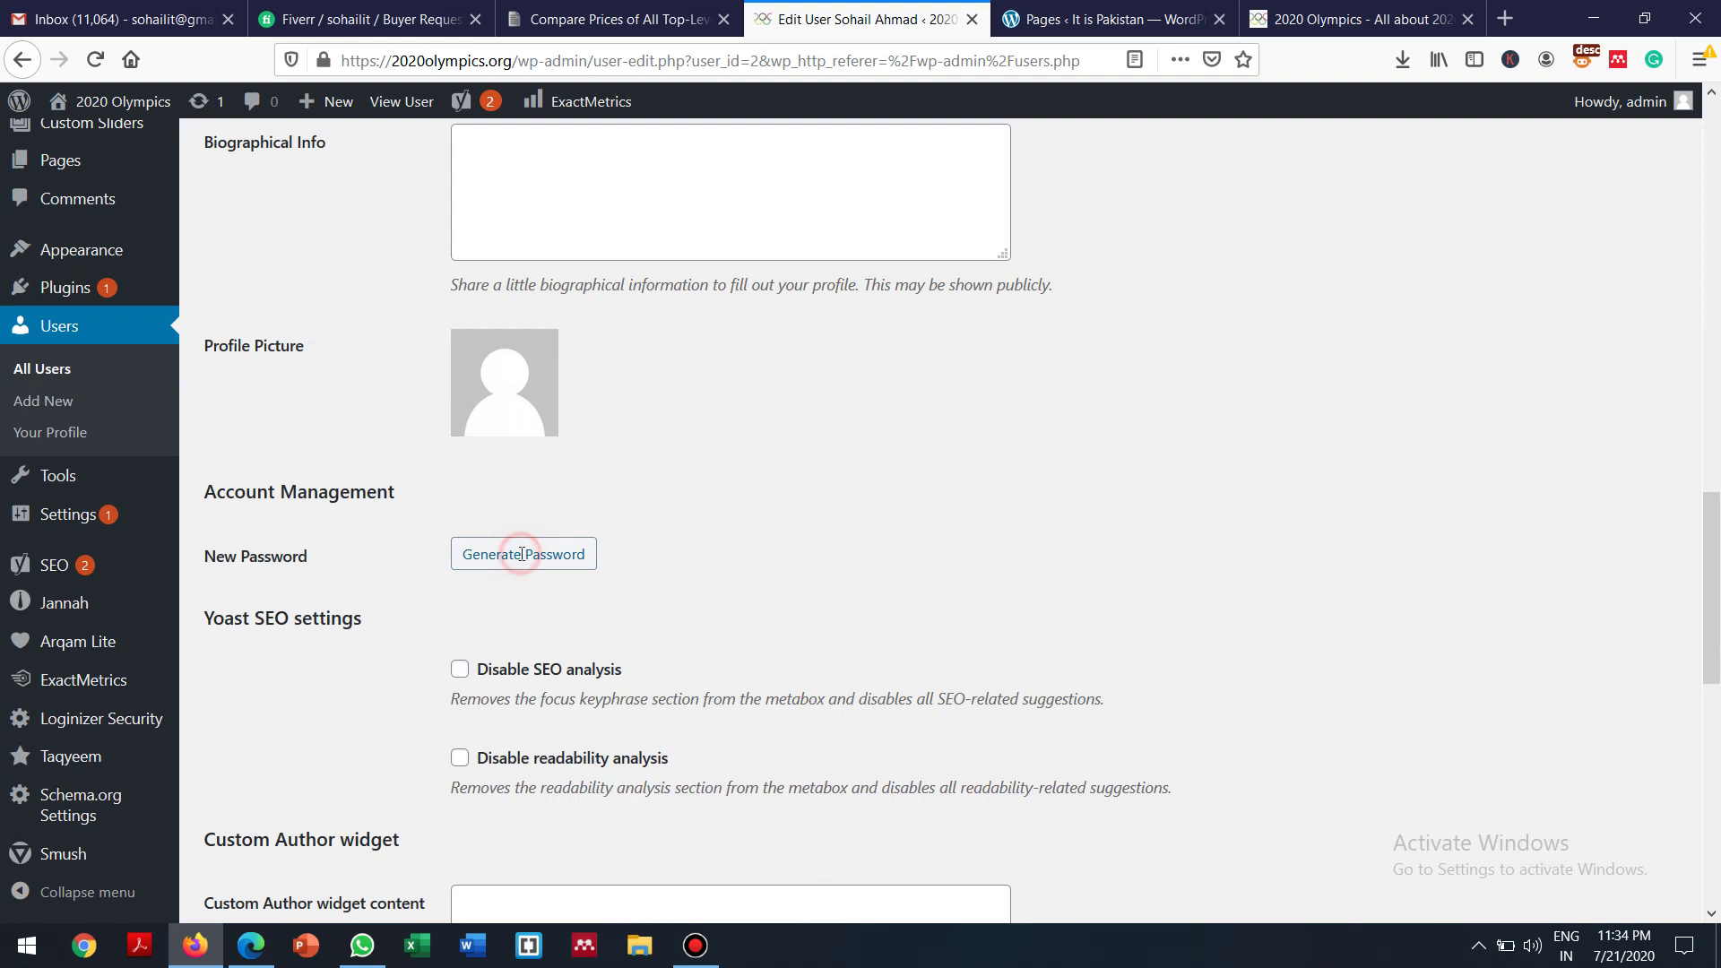
# Replace the generated password with a simple weak one, confirm it, and update the user.
pyautogui.moveTo(701, 554); pyautogui.dragTo(357, 567)
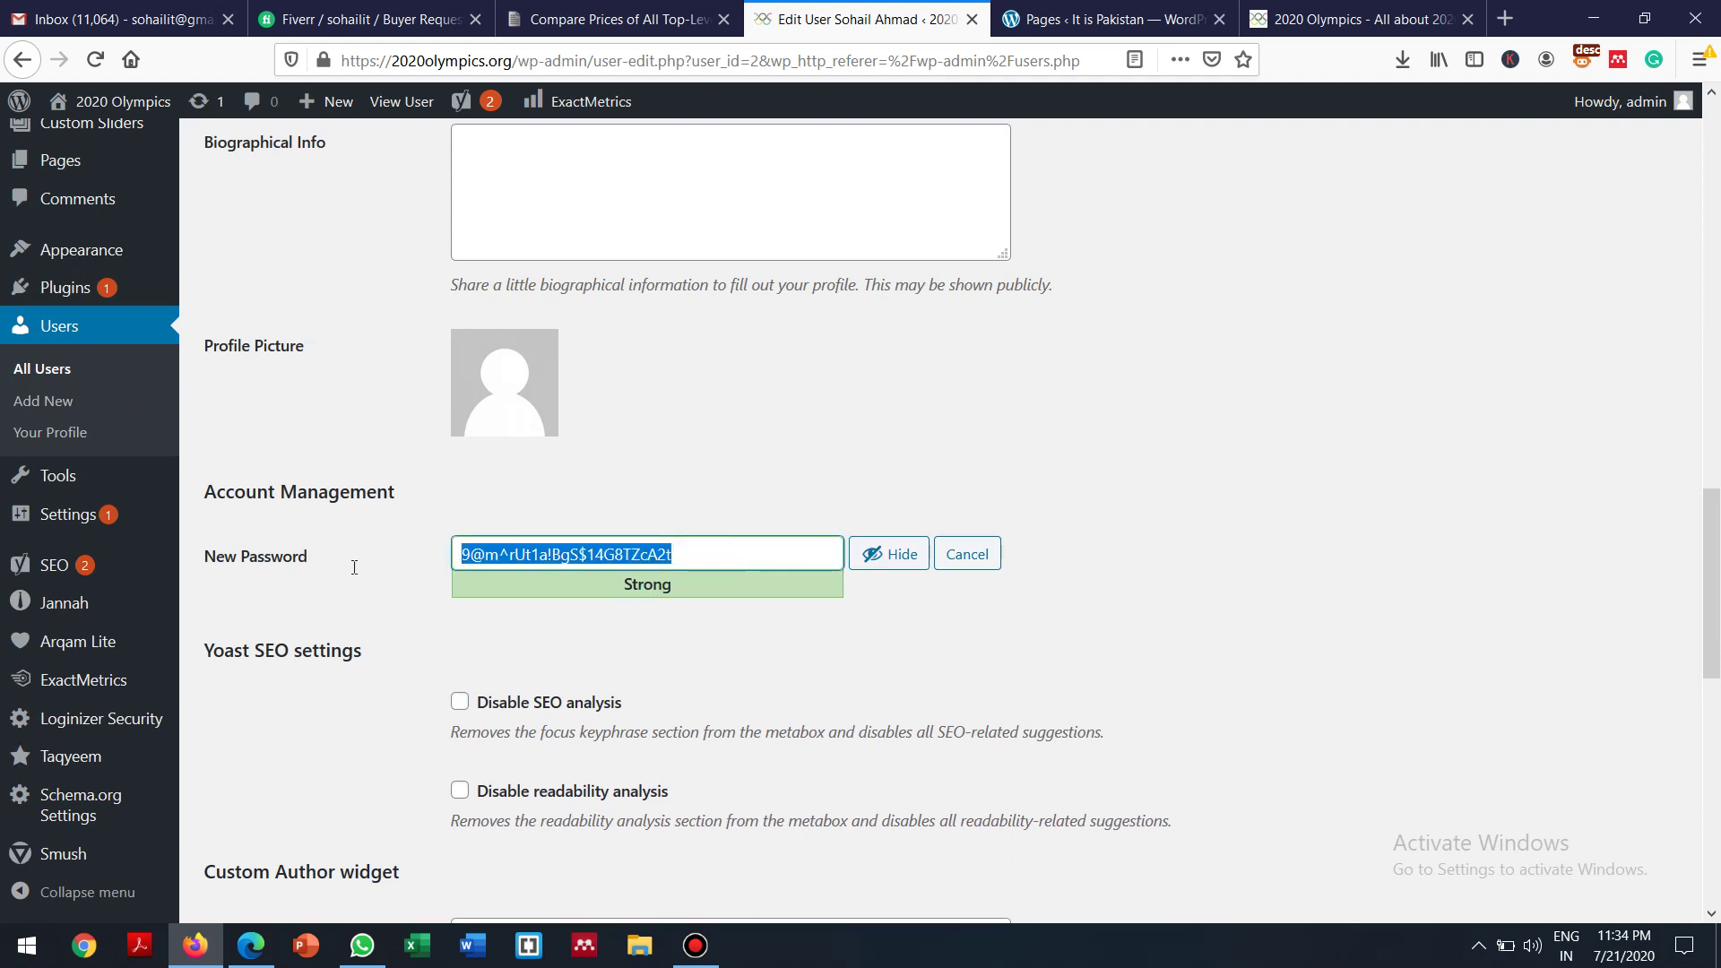
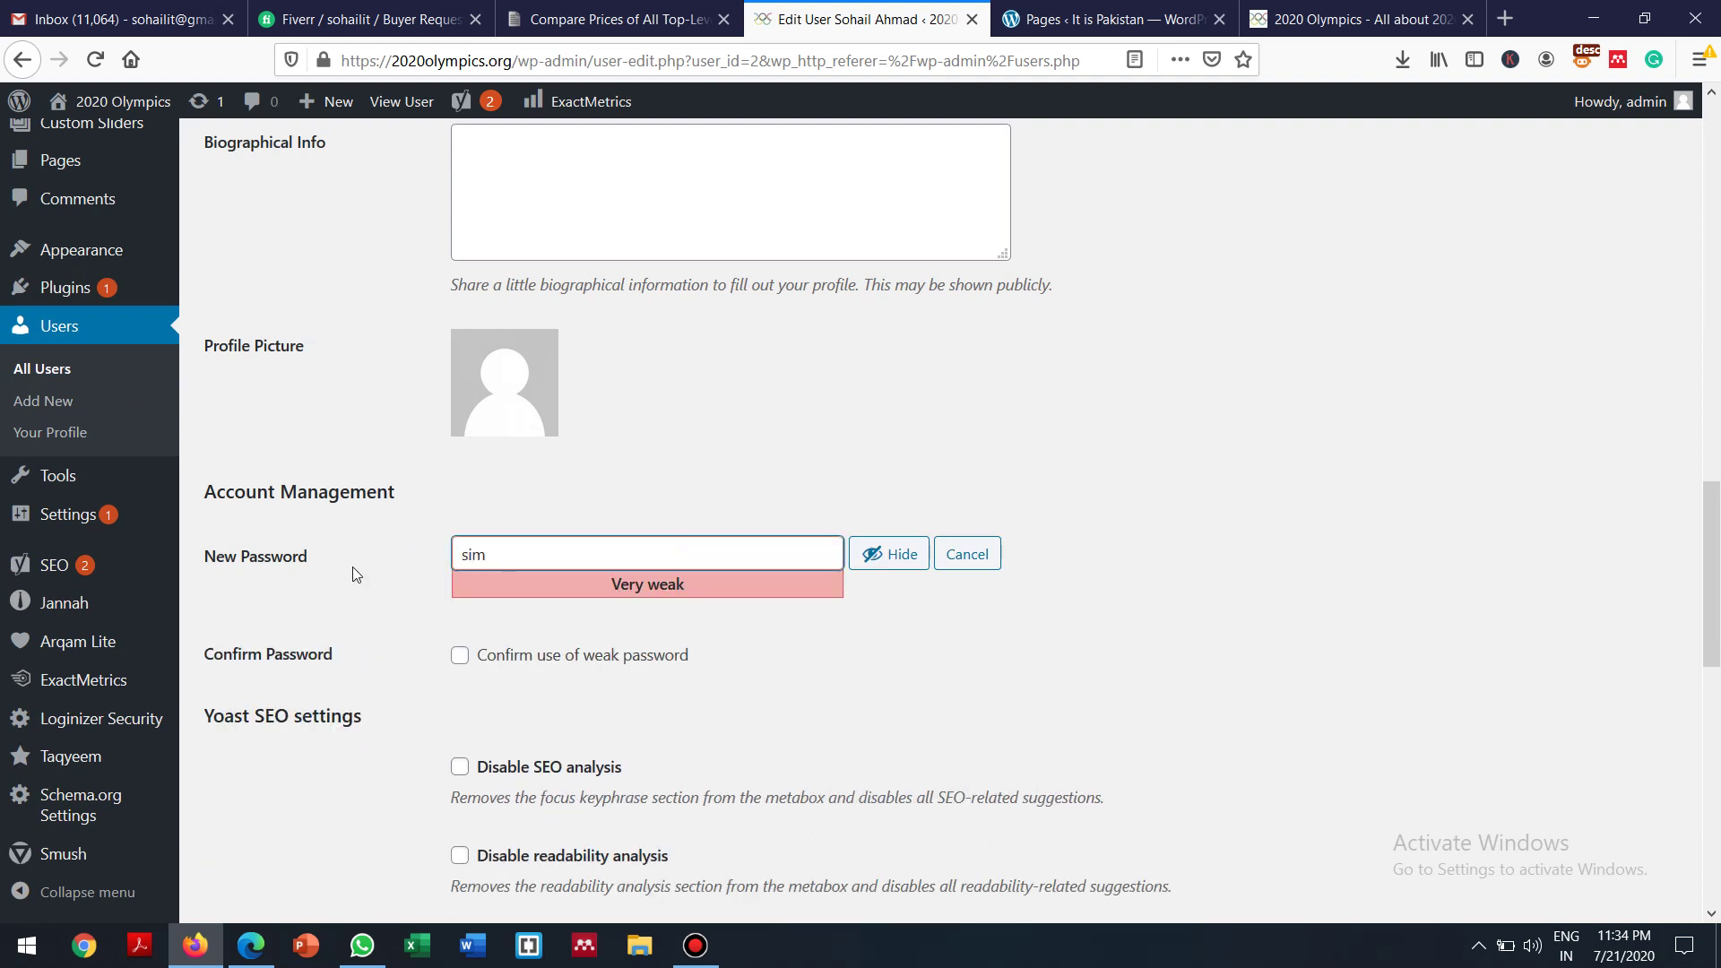
pyautogui.click(547, 654)
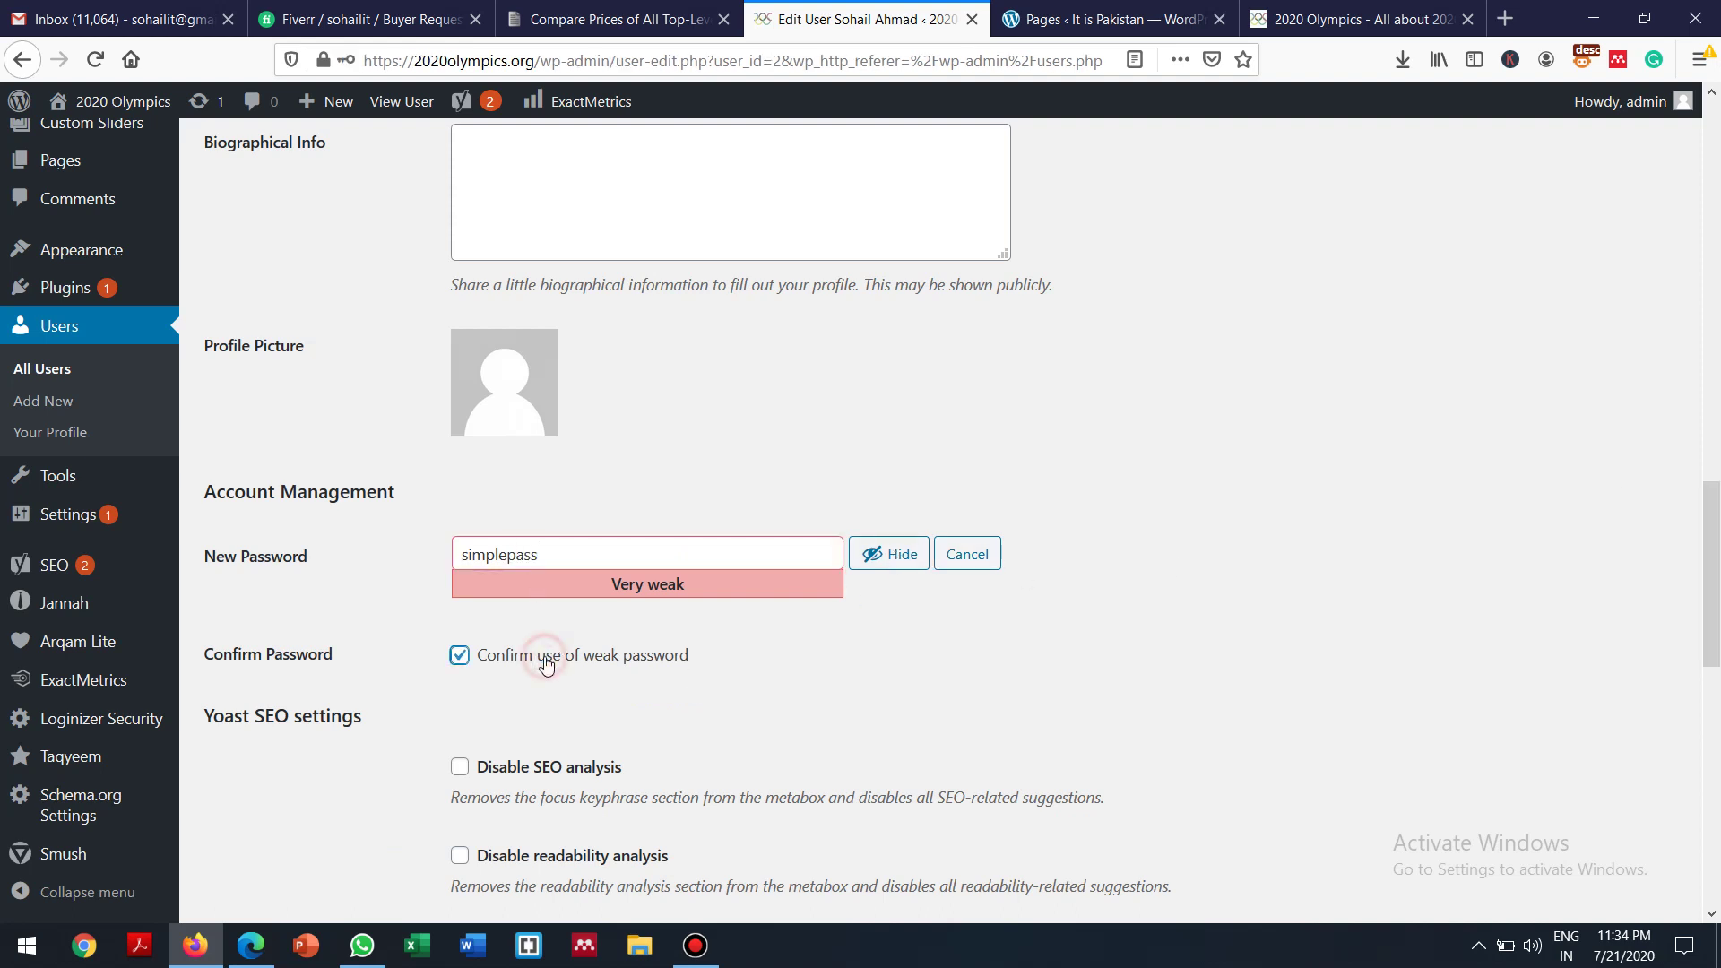
pyautogui.click(895, 554)
pyautogui.scroll(-8, 628, 717)
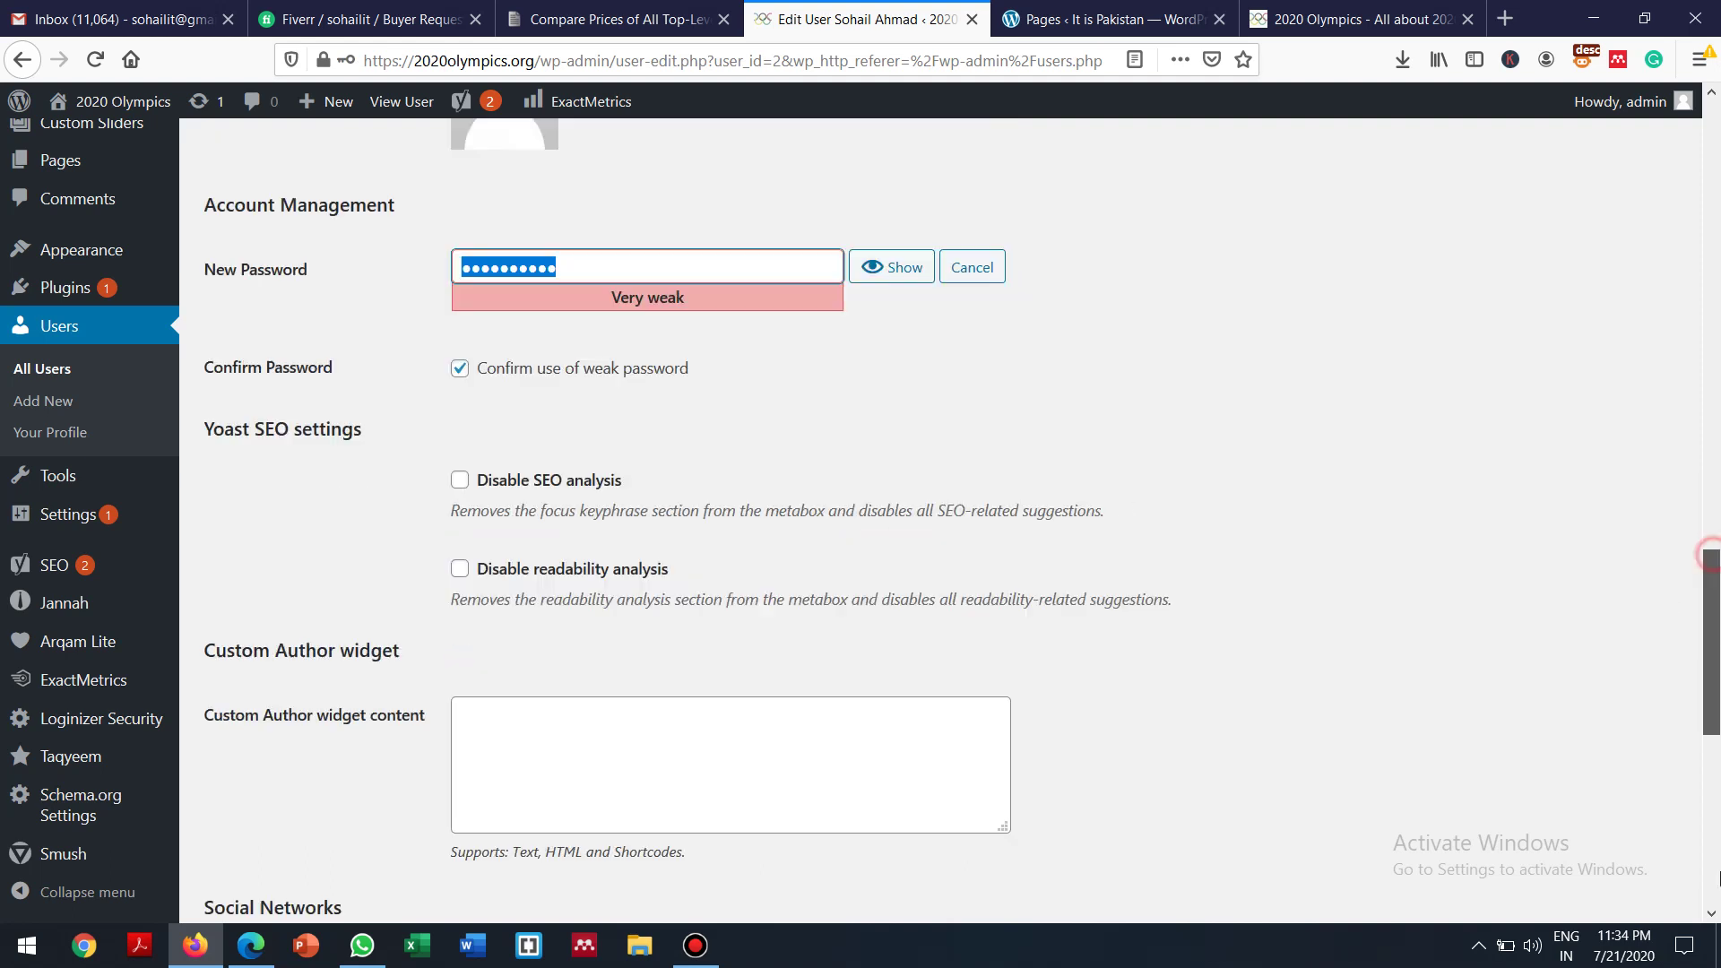
pyautogui.click(253, 810)
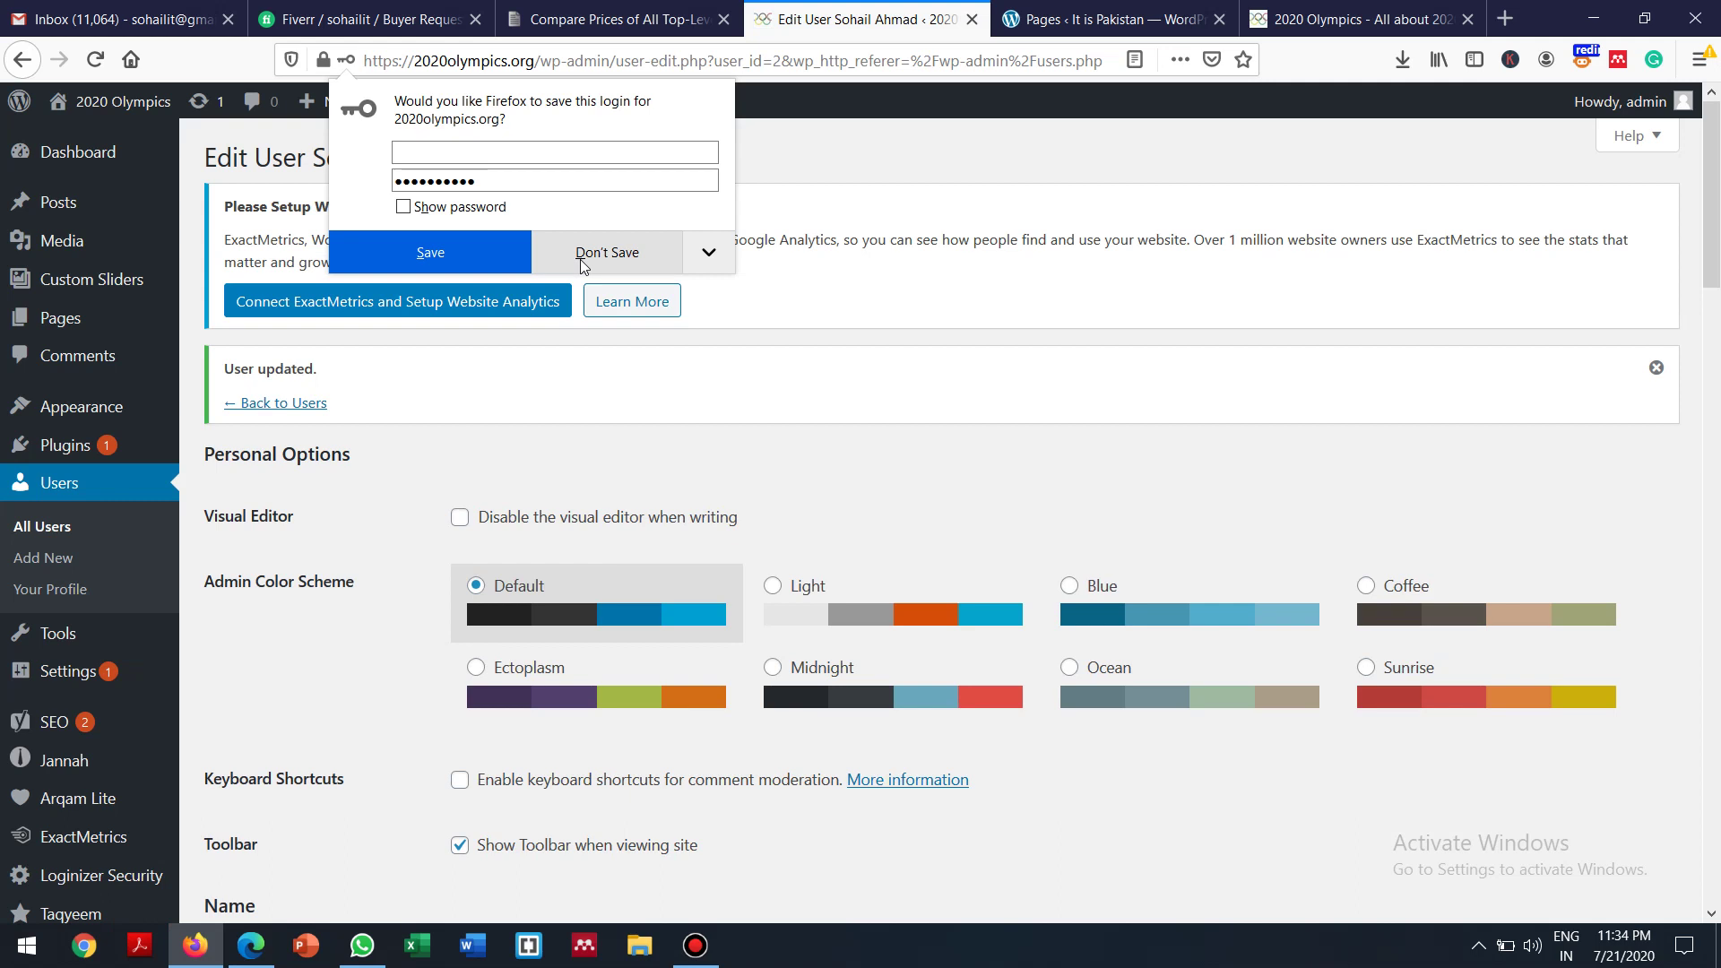
pyautogui.click(581, 253)
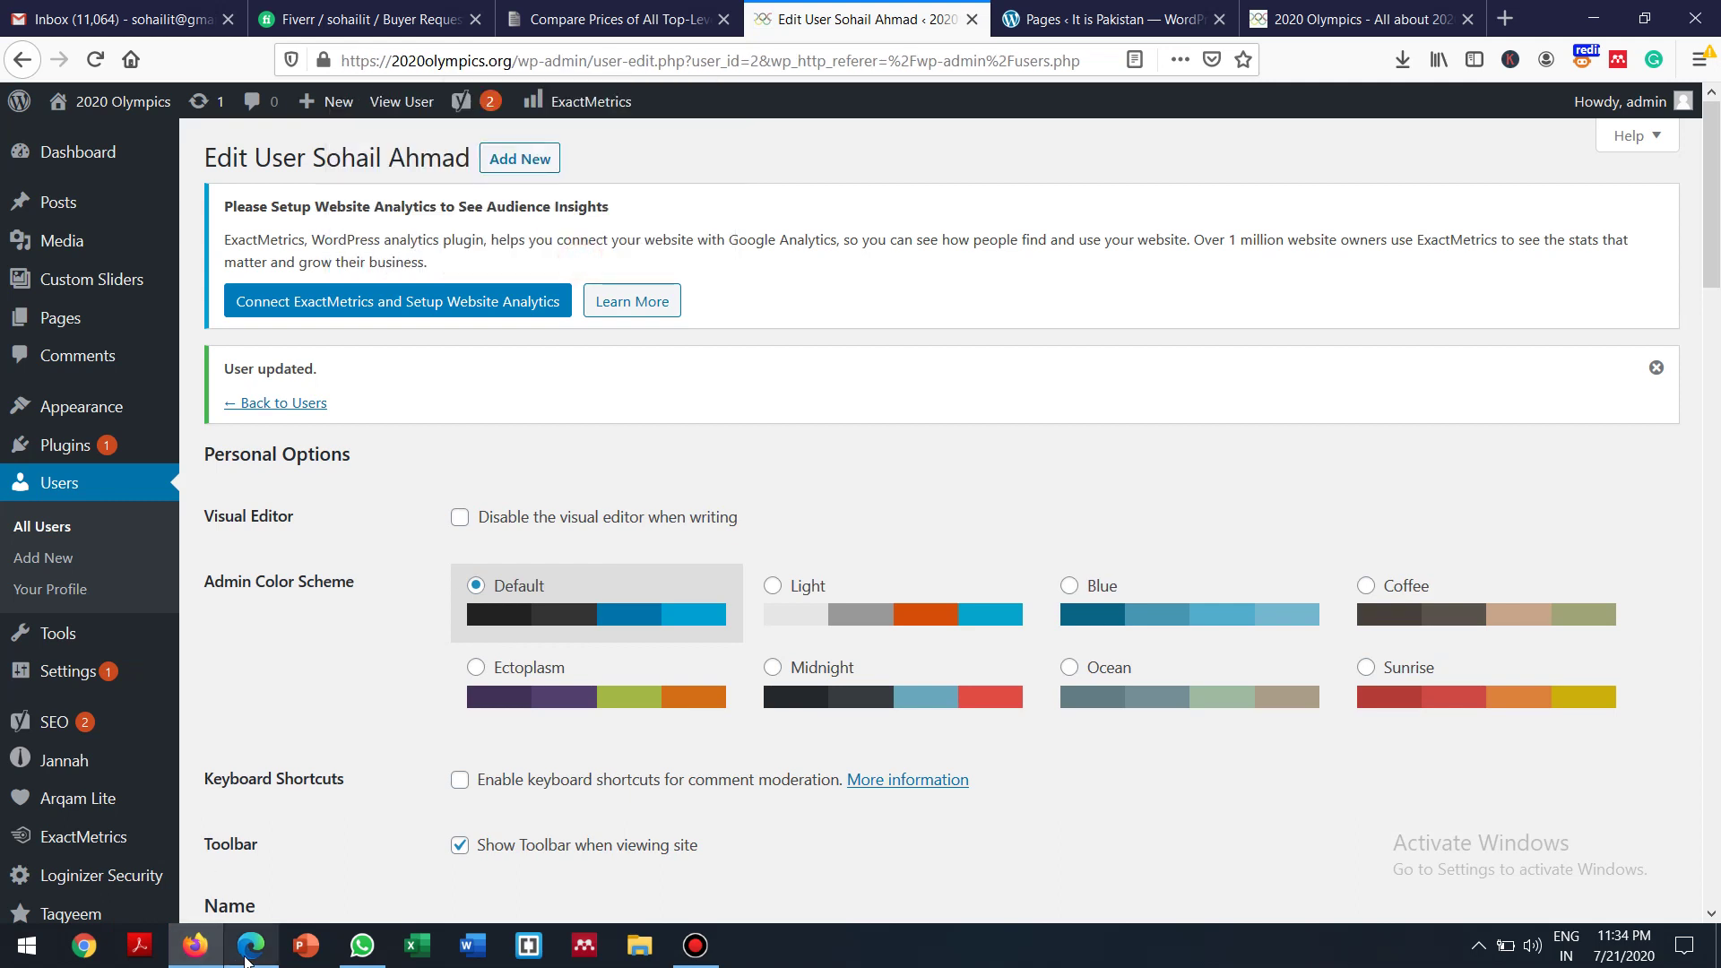
# In a new Edge tab, go to 2020olympics.org/wp-admin.
pyautogui.click(247, 956)
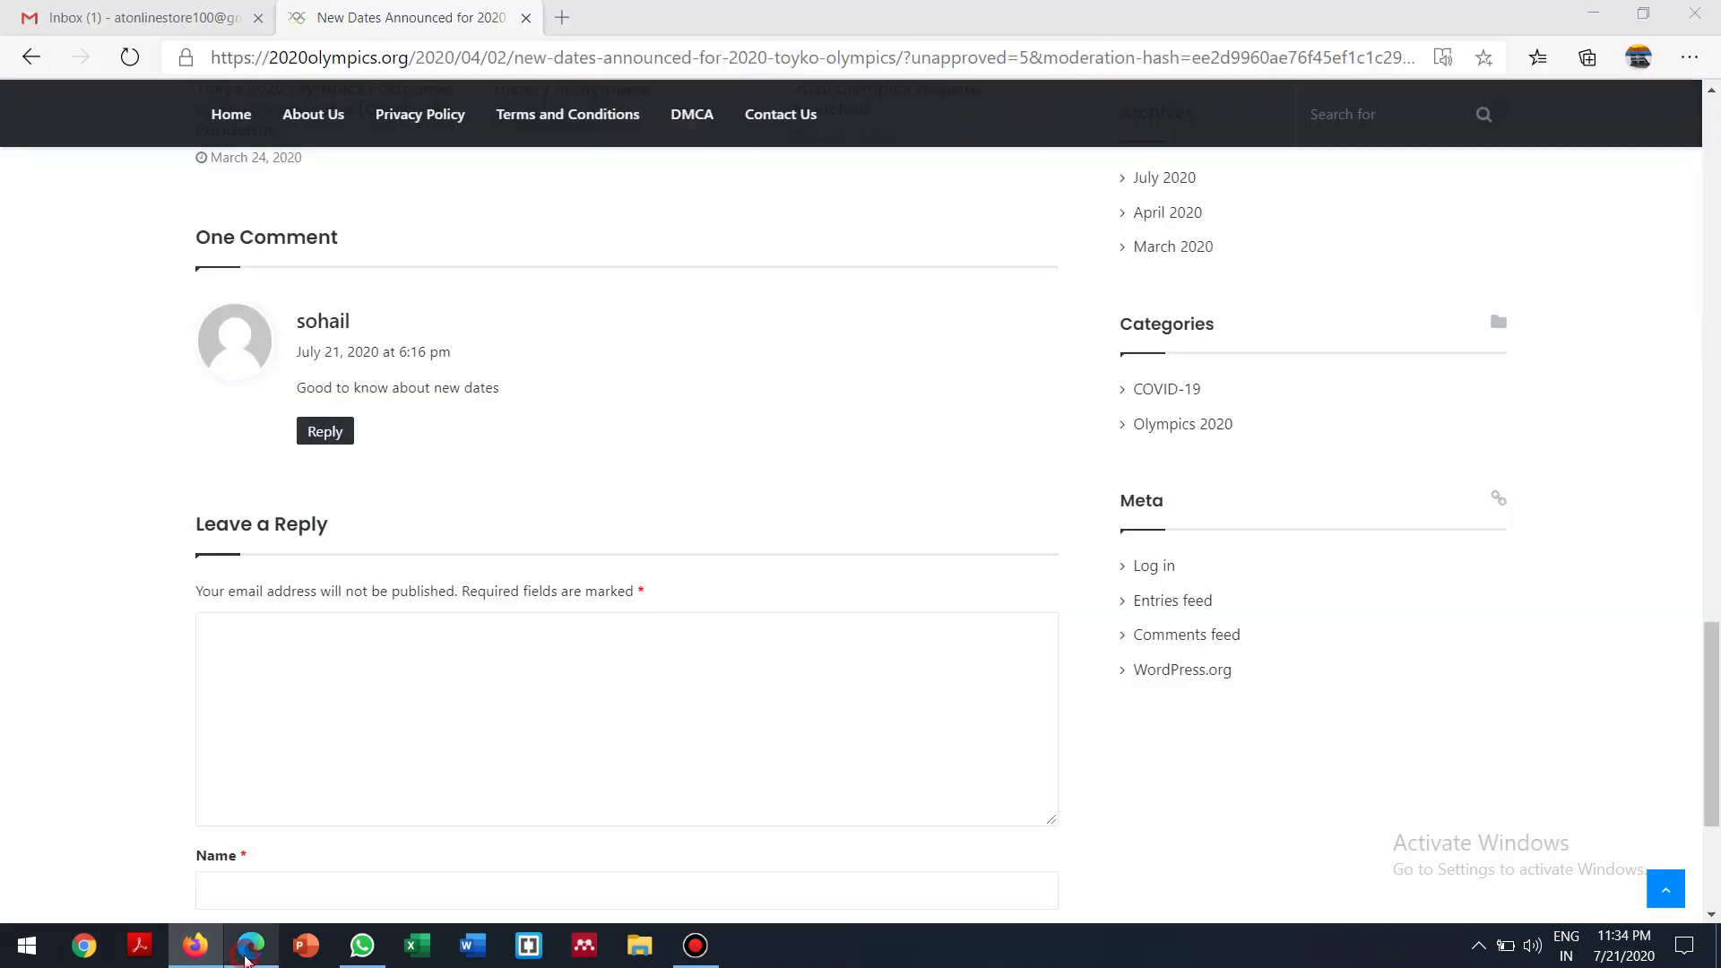
pyautogui.click(559, 20)
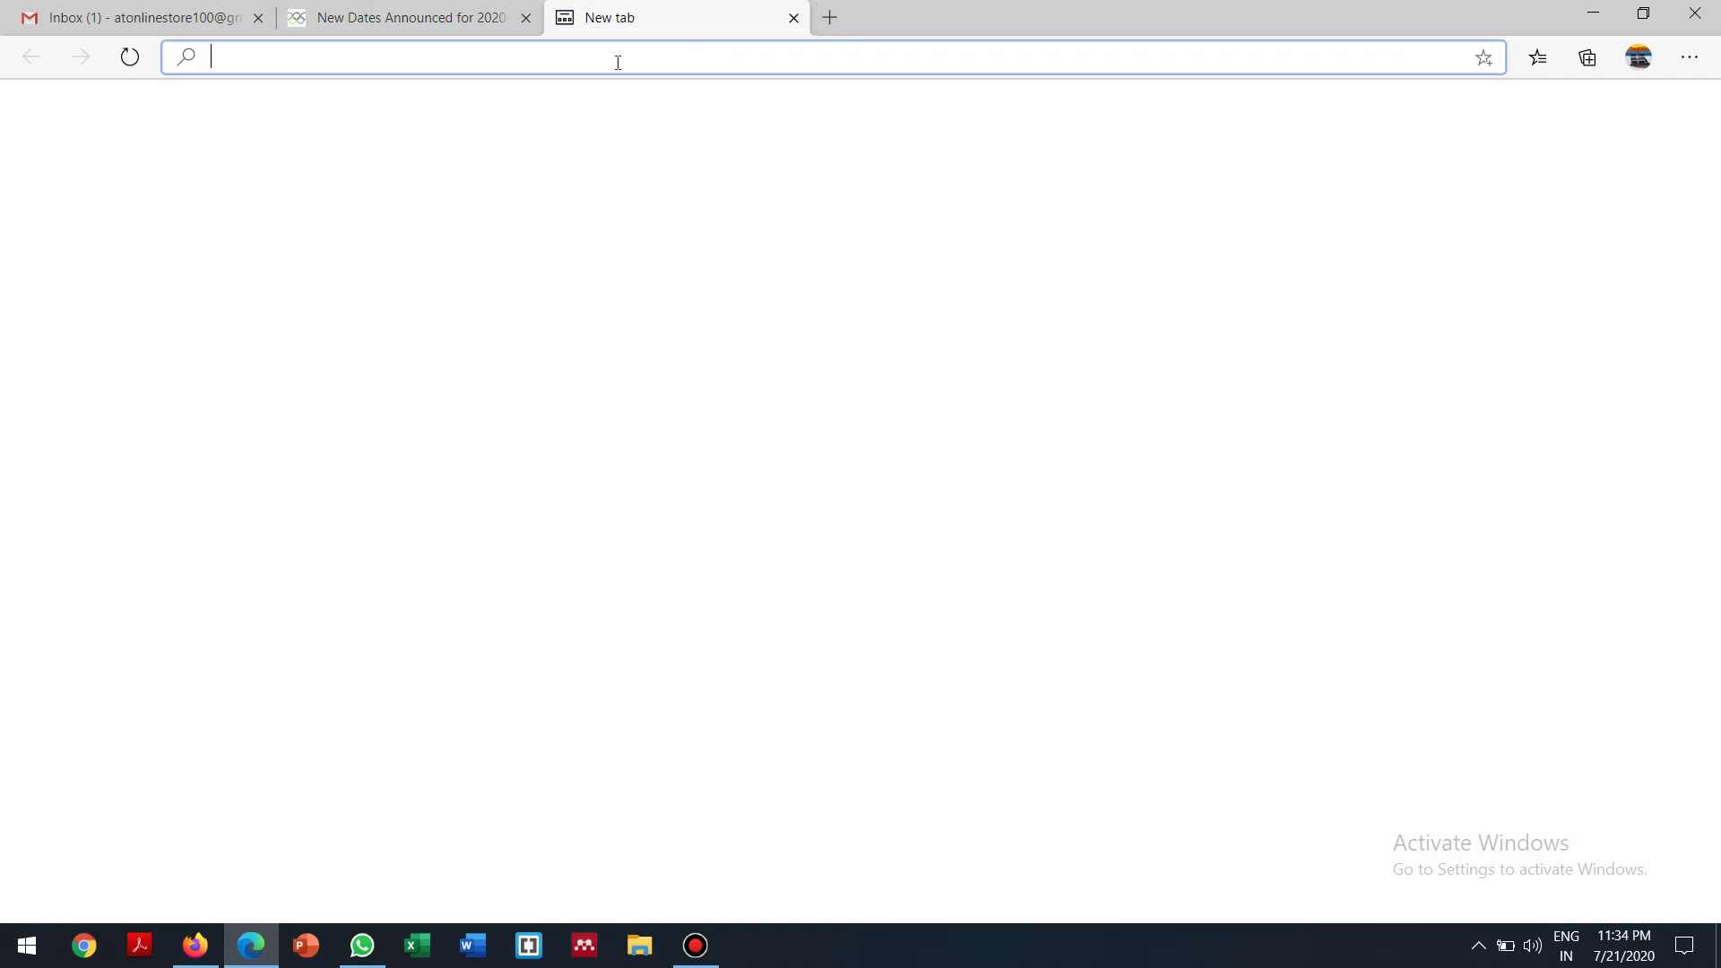
pyautogui.write('2')
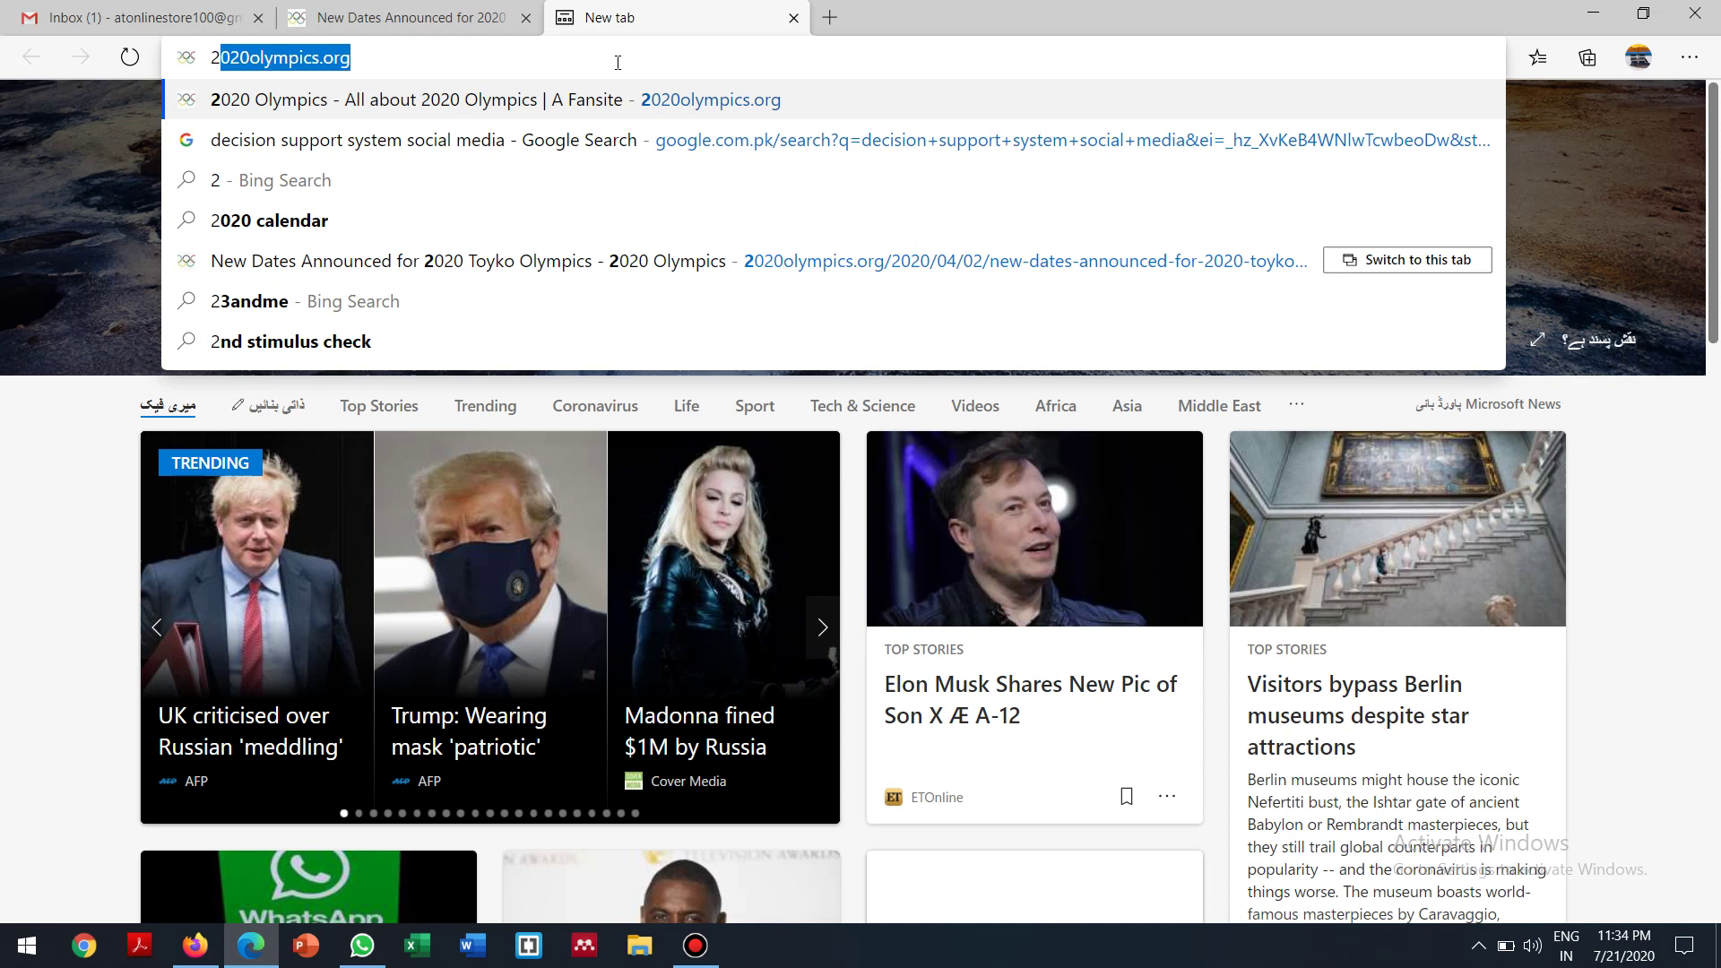
pyautogui.press('Right')
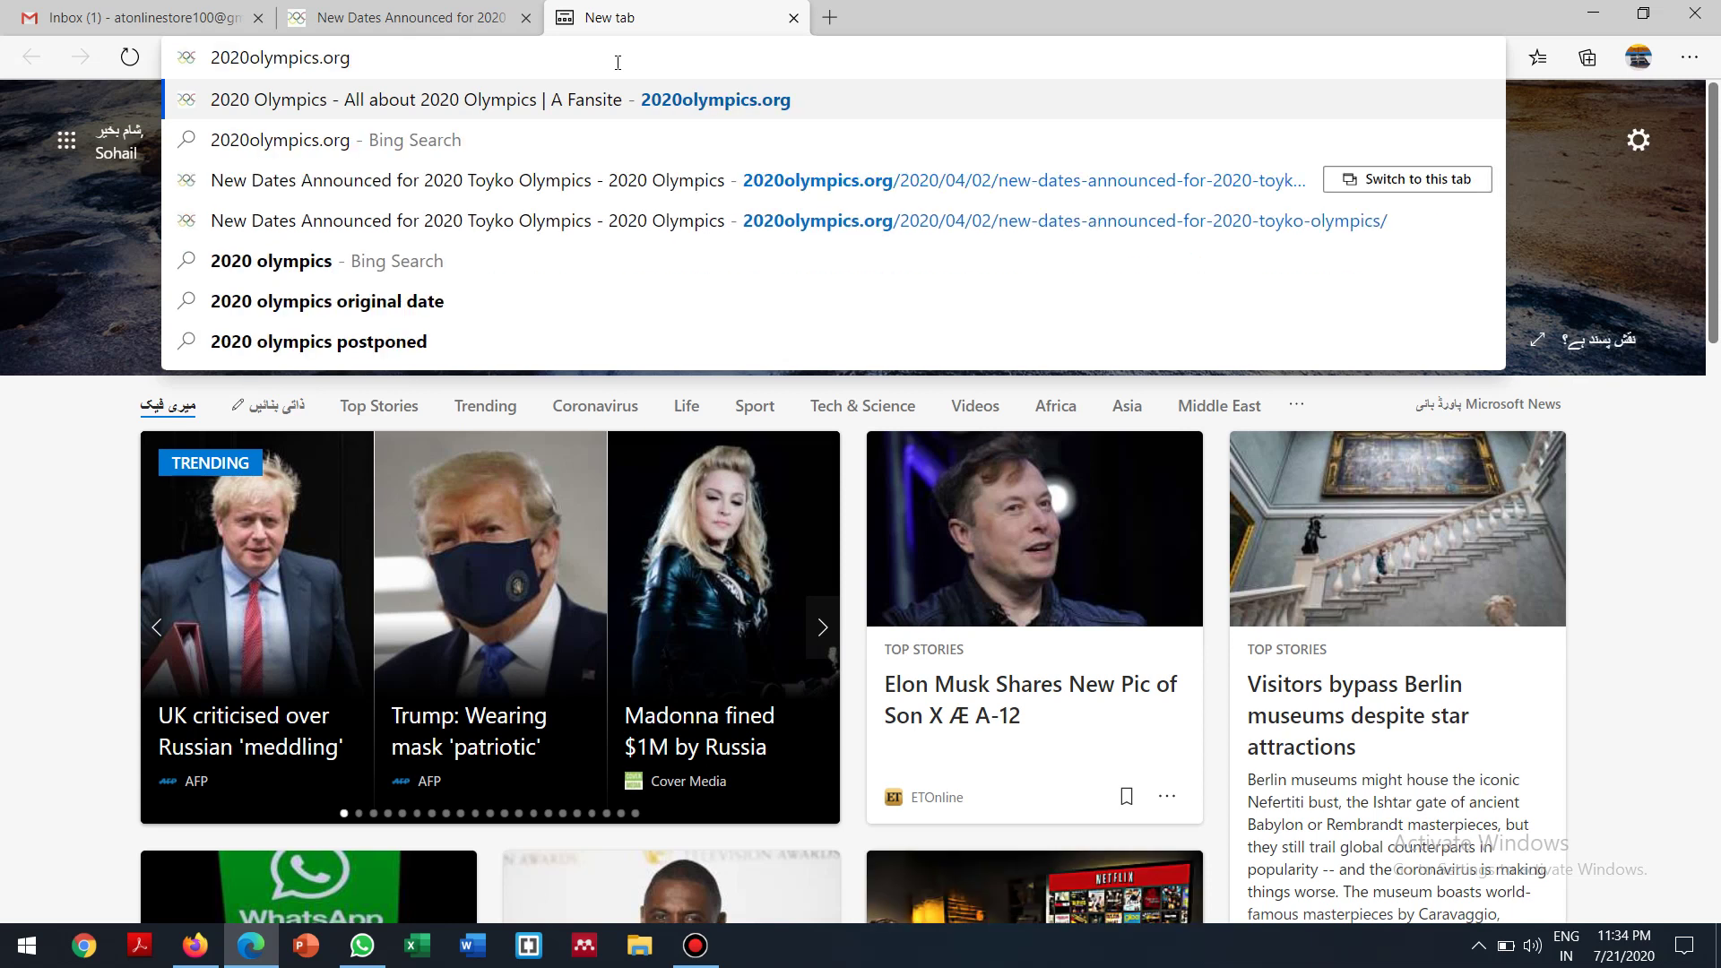
pyautogui.write('/w')
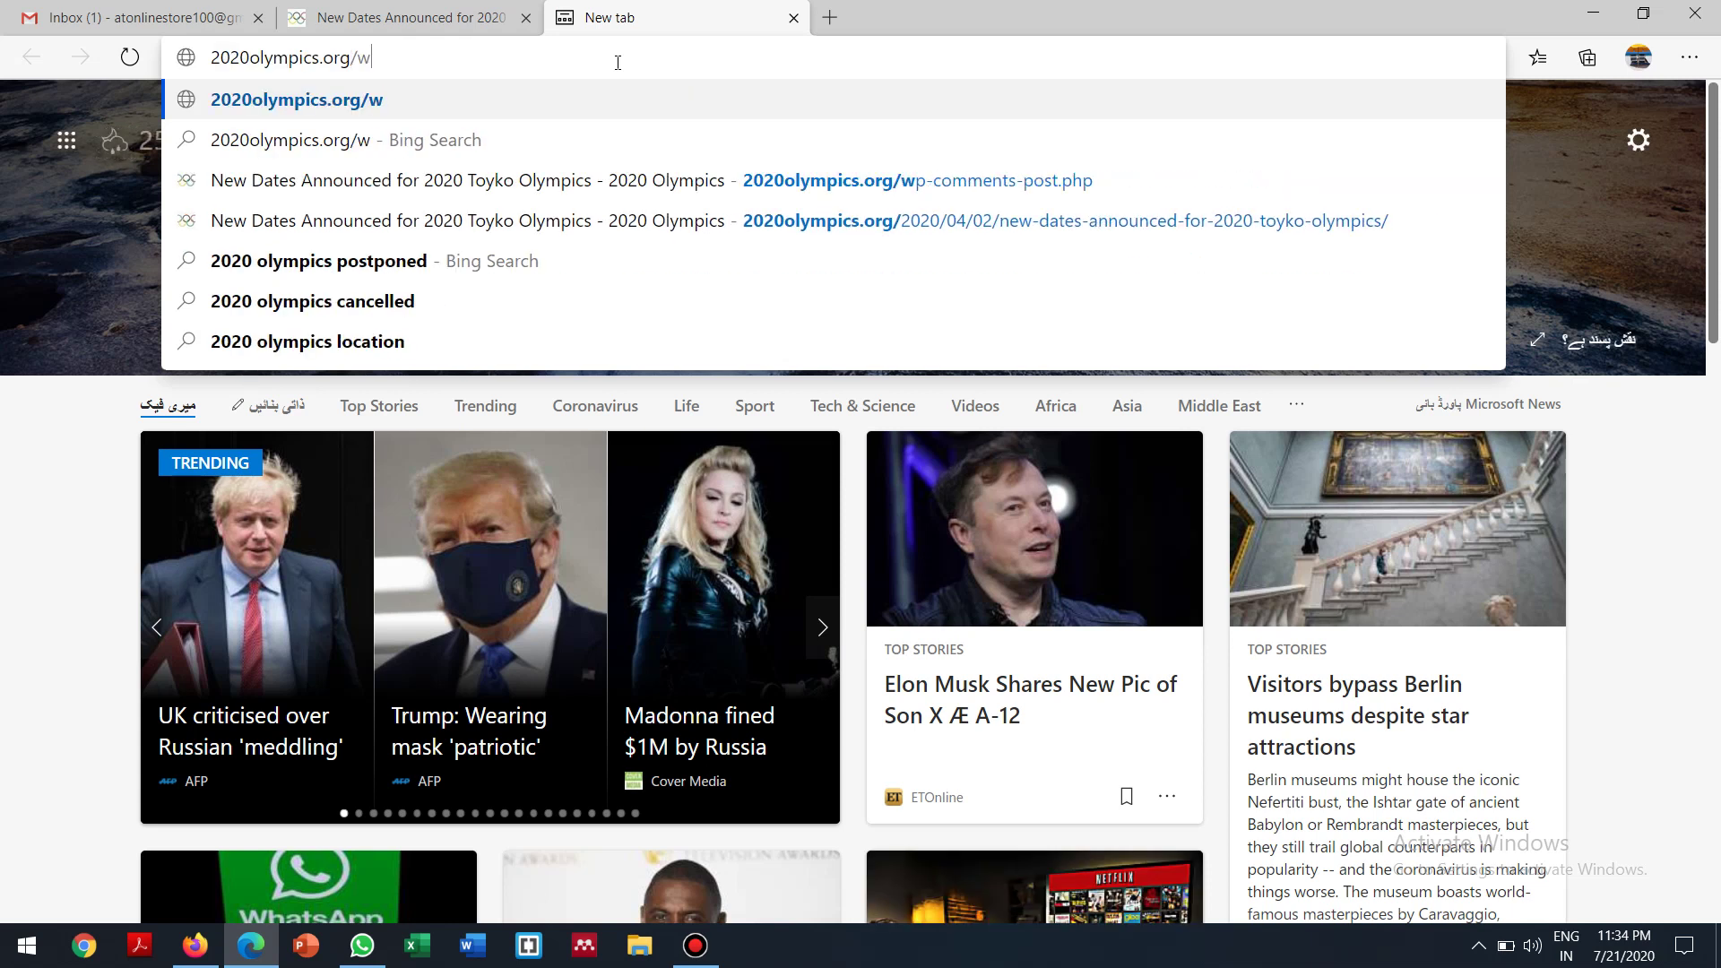
pyautogui.write('-')
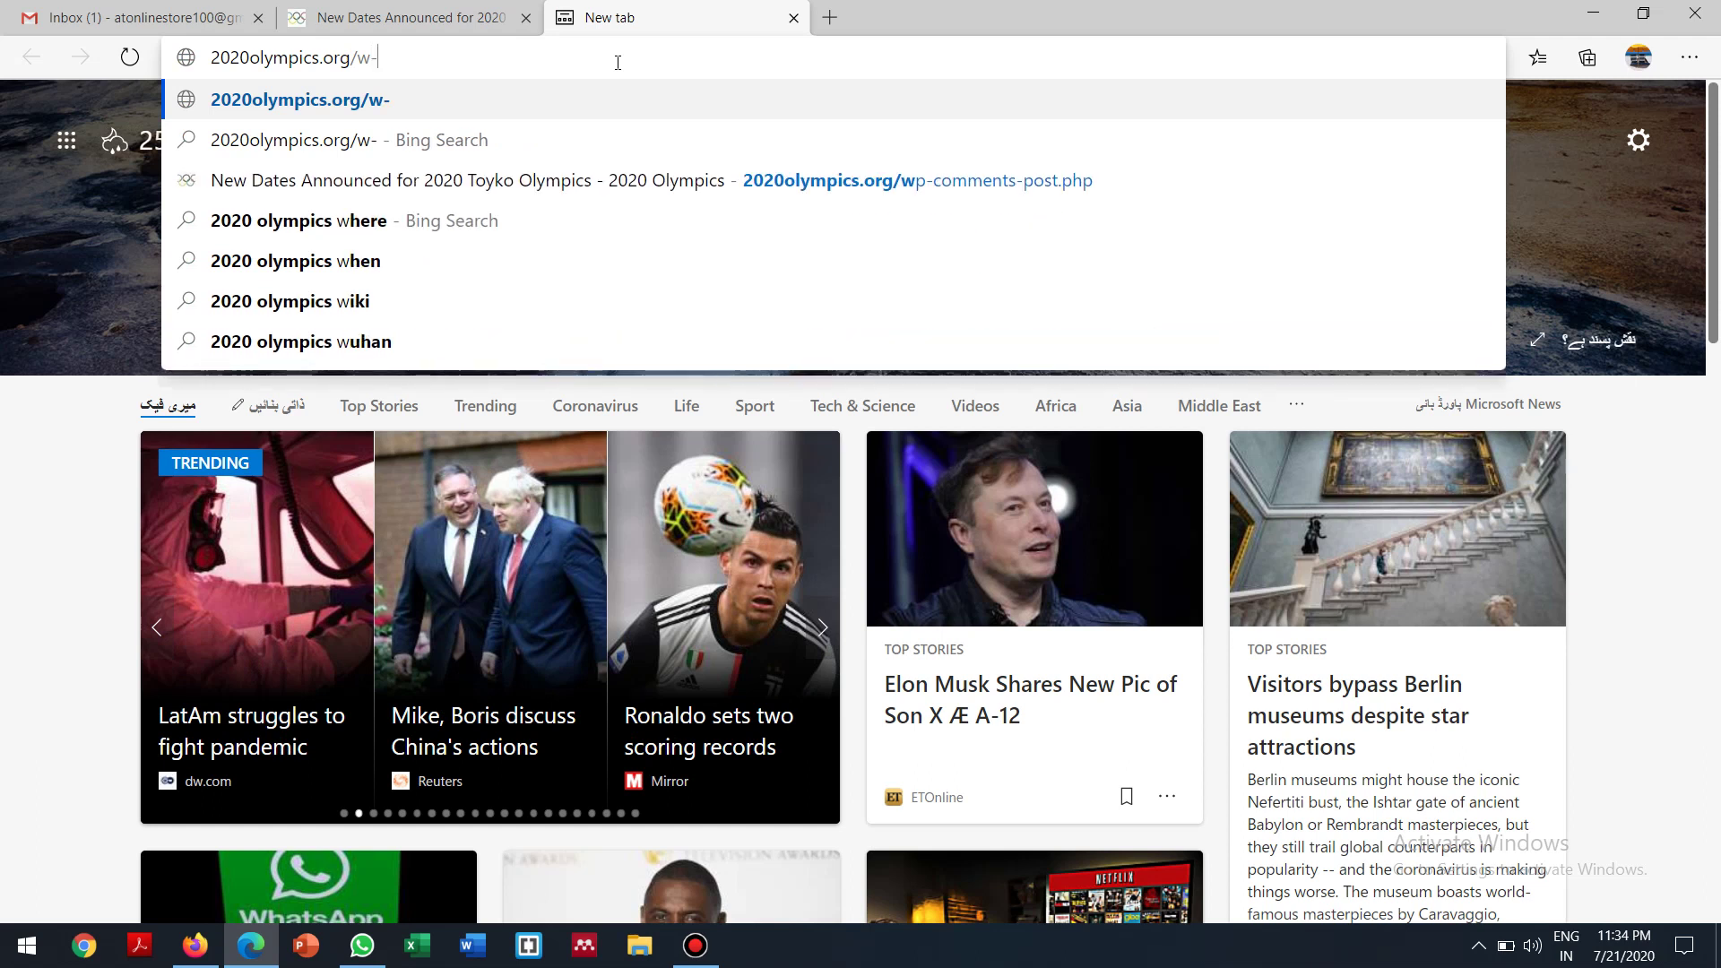
pyautogui.press('BackSpace')
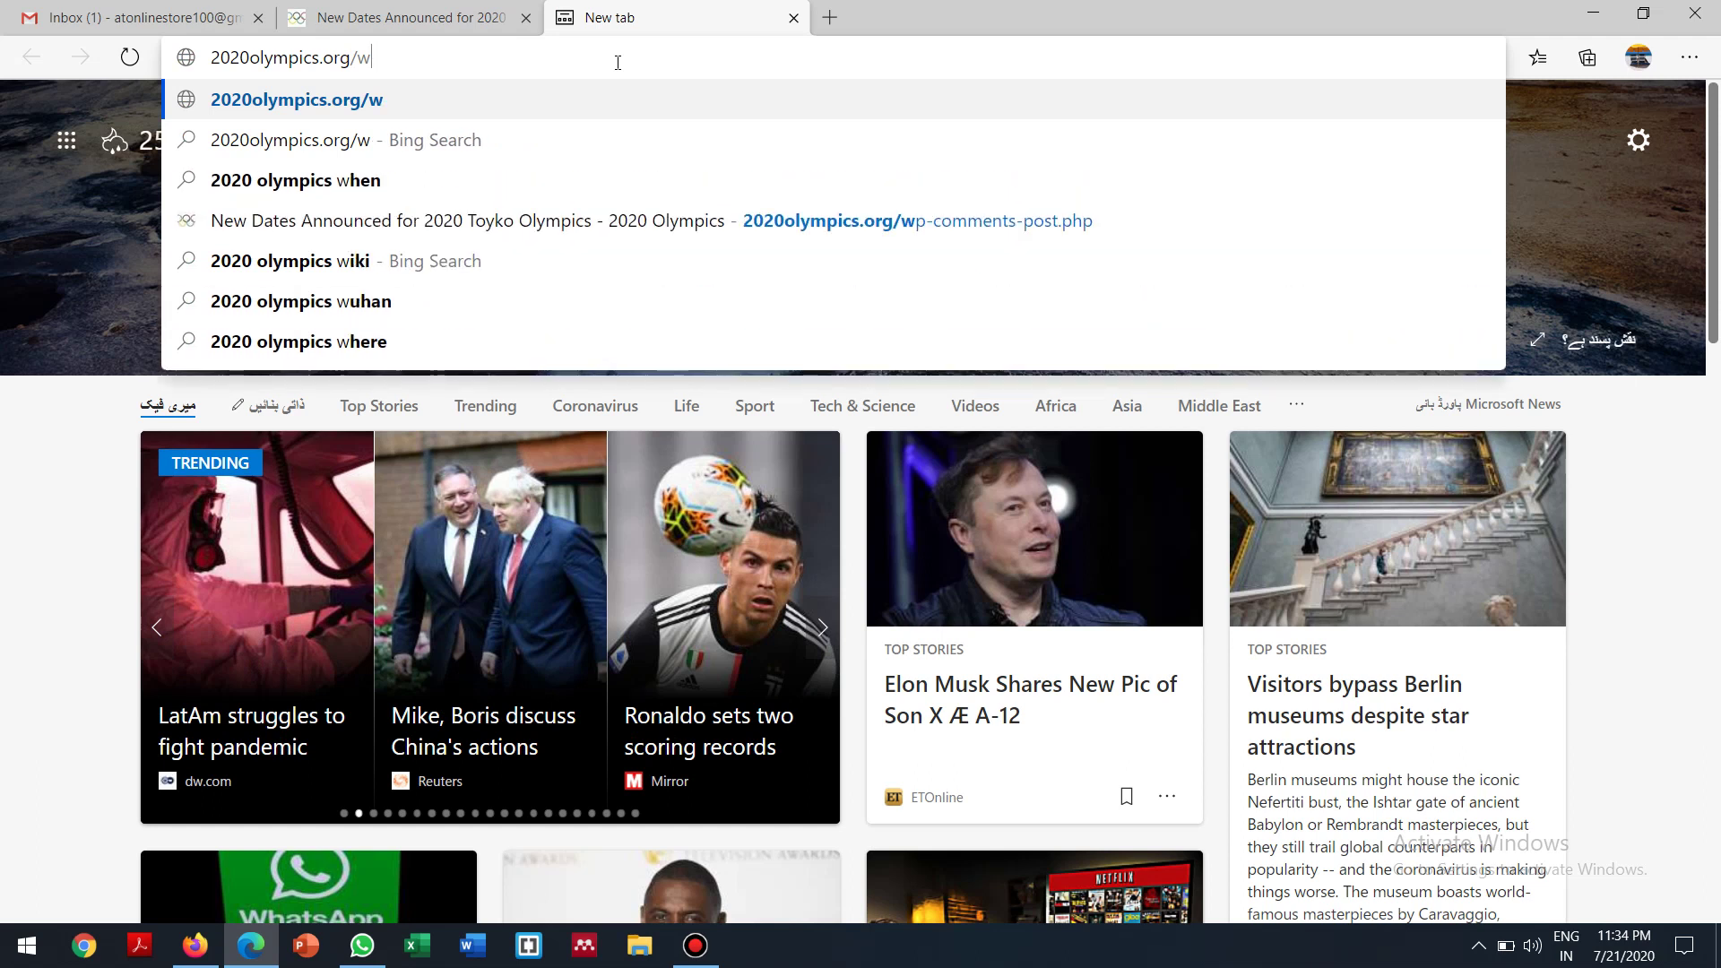
pyautogui.write('-')
pyautogui.press('BackSpace')
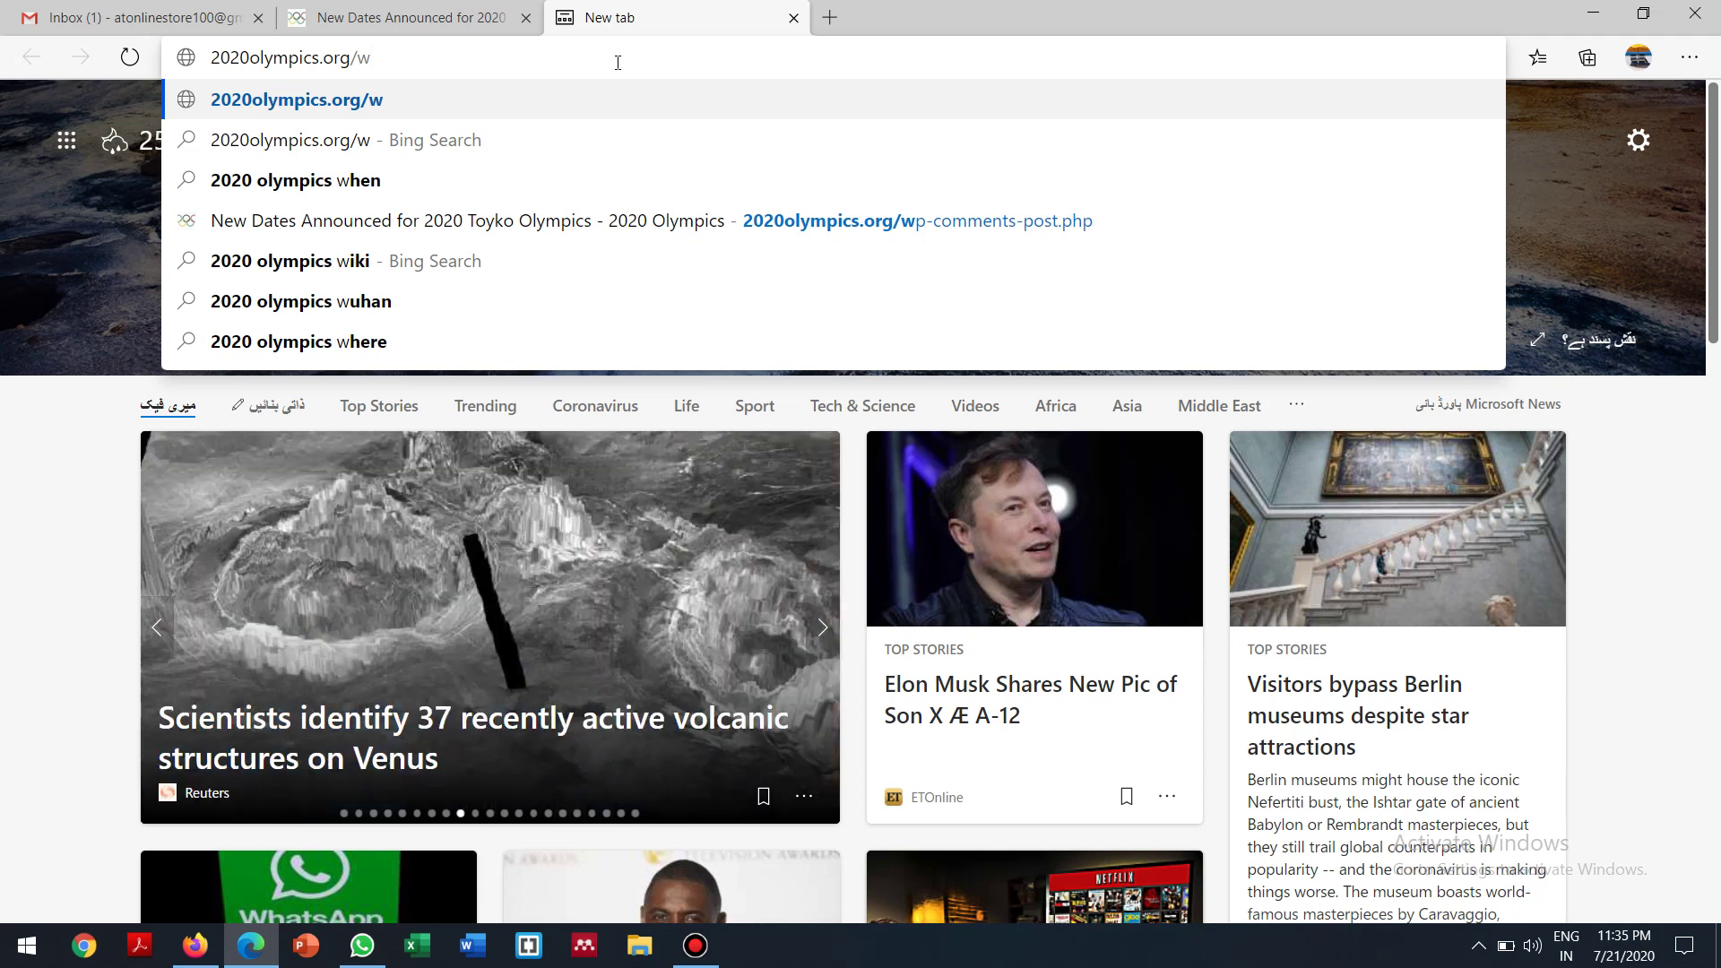
pyautogui.write('p-a')
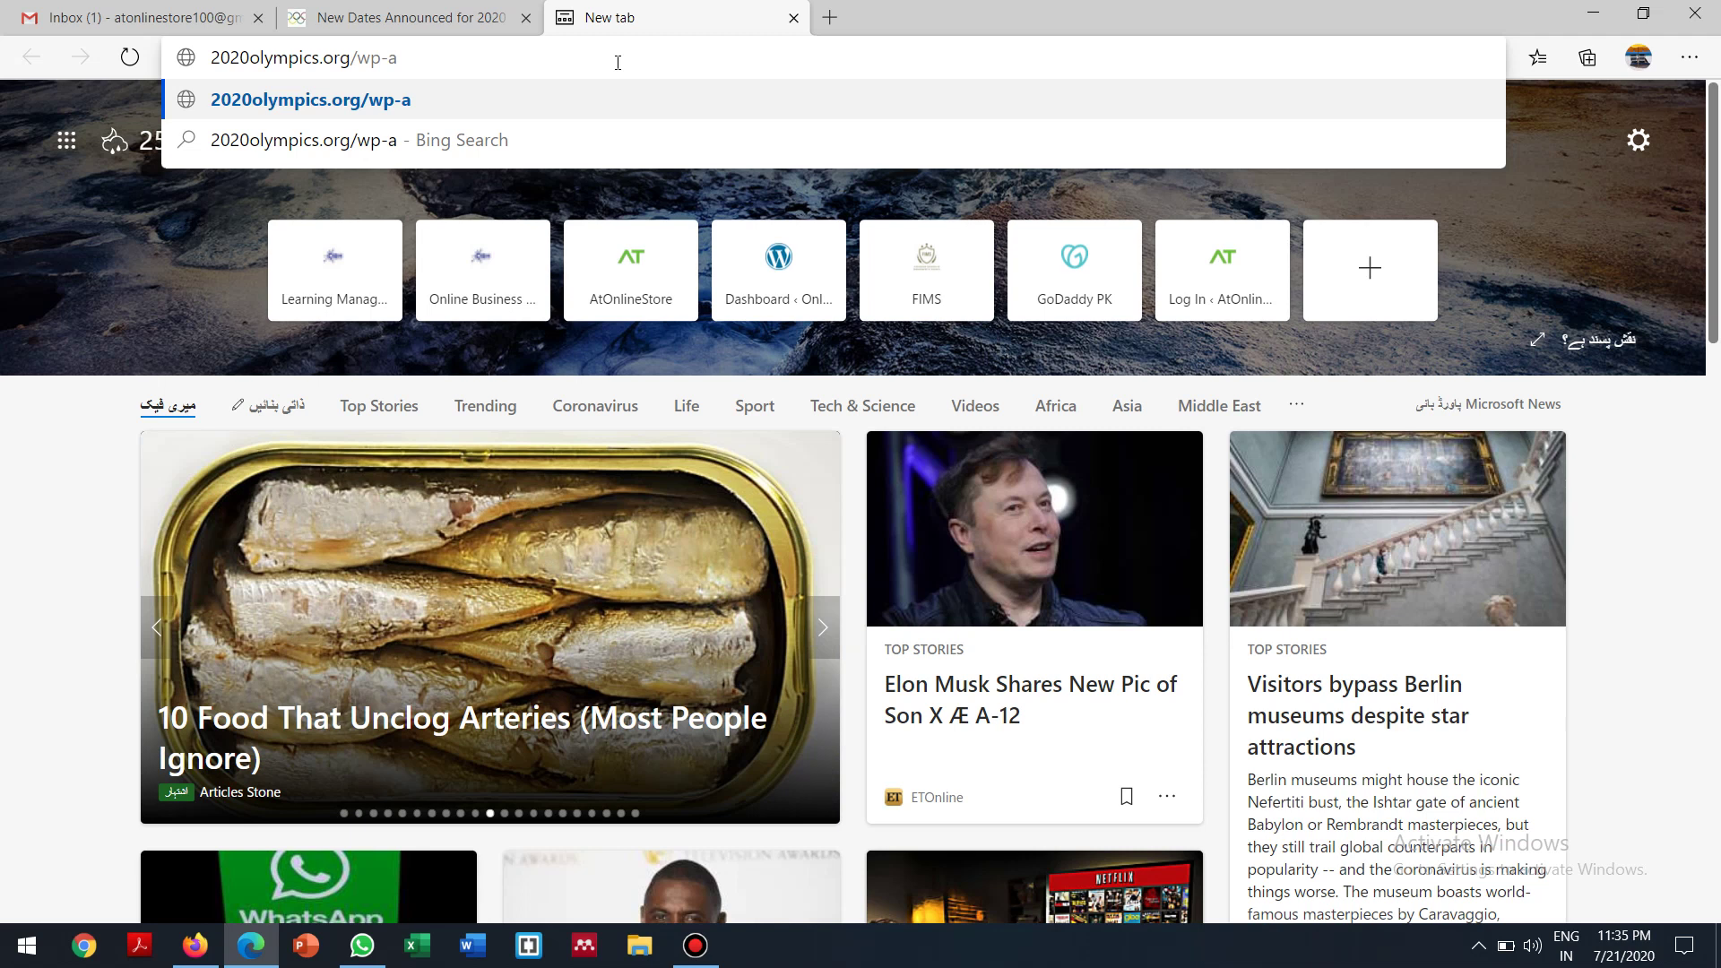
pyautogui.write('d')
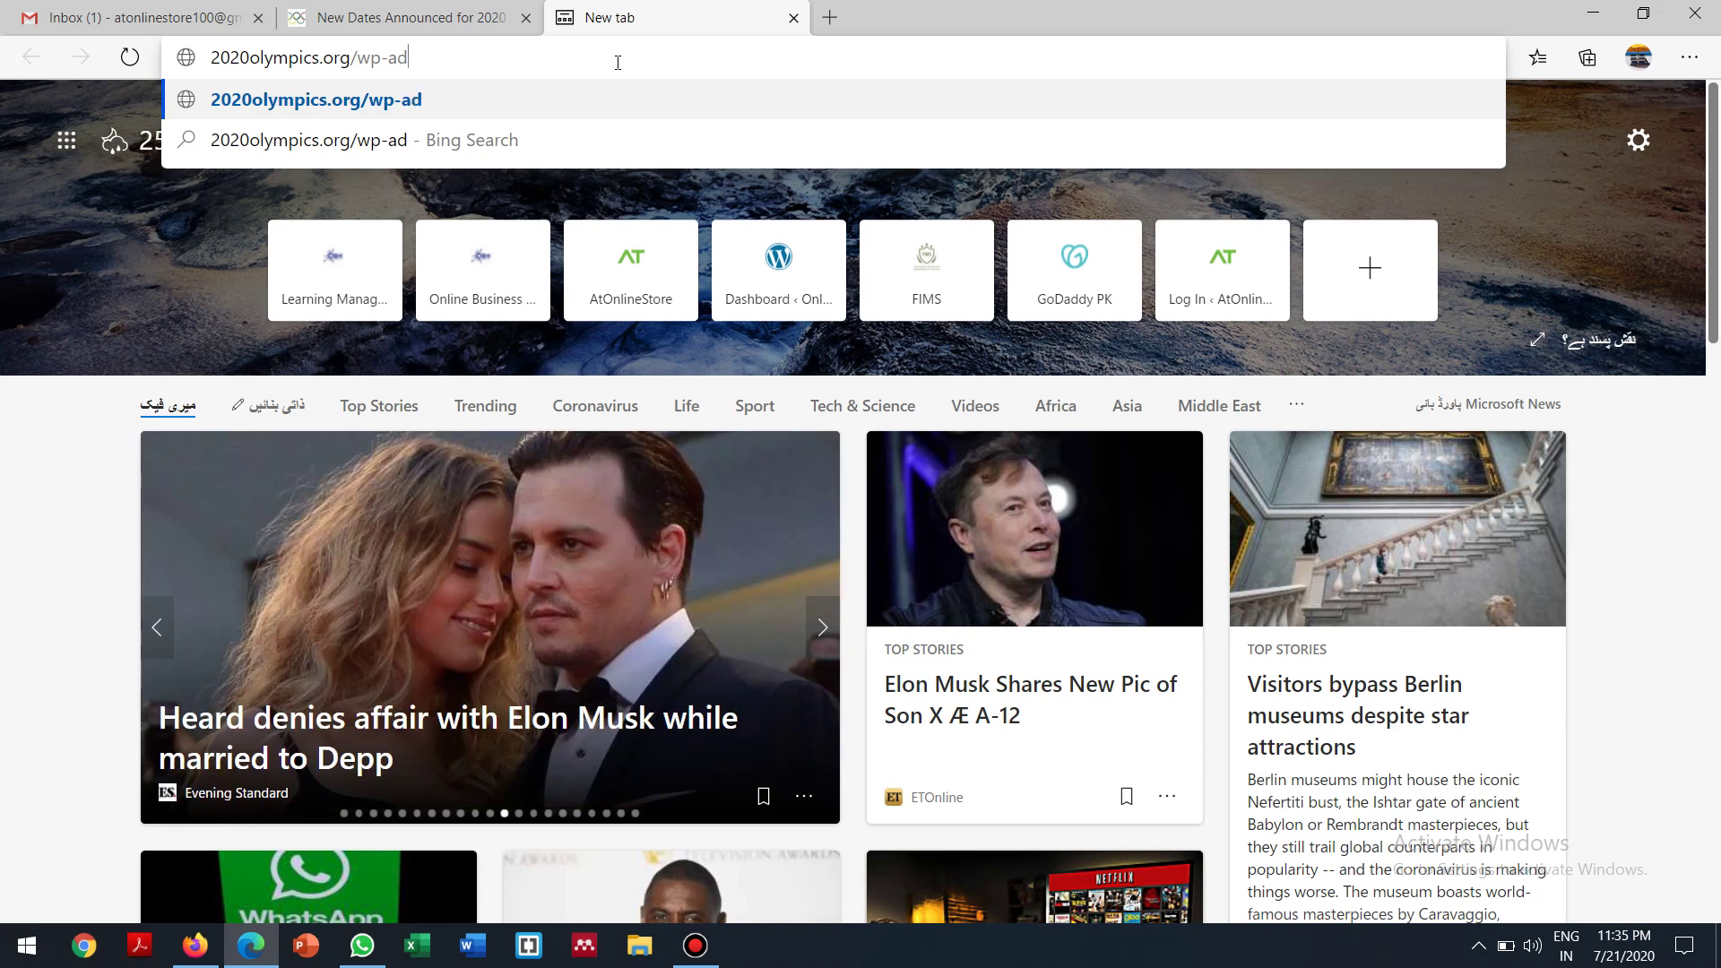
pyautogui.write('min')
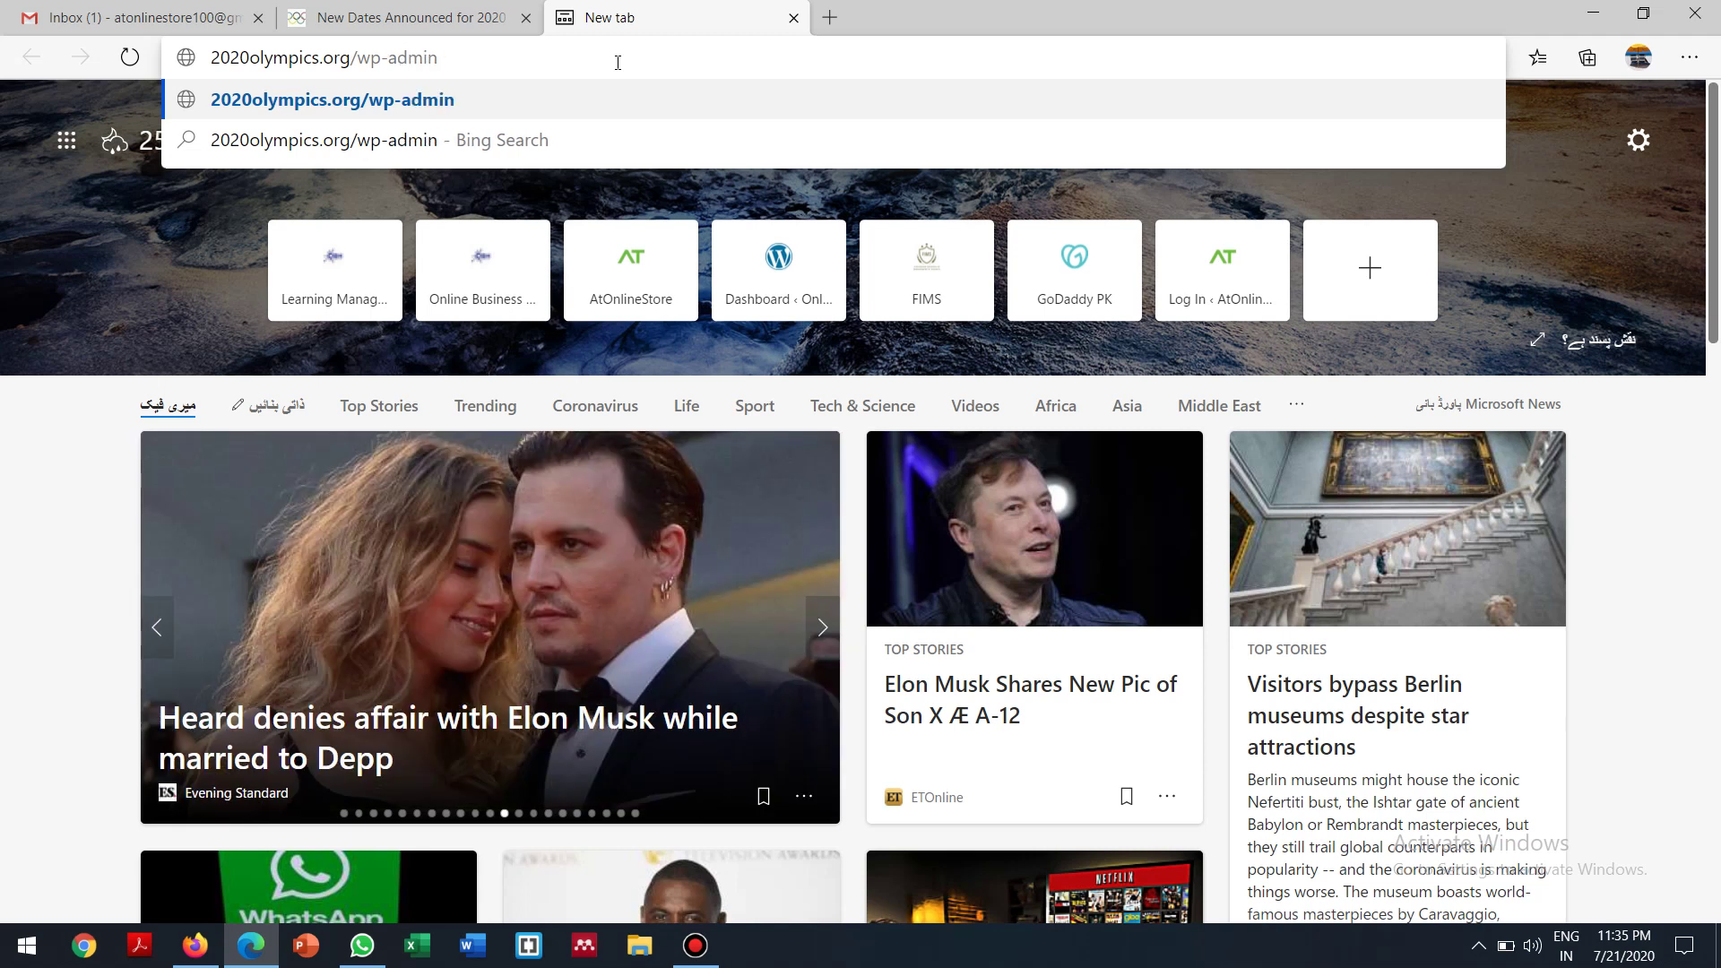
pyautogui.press('Return')
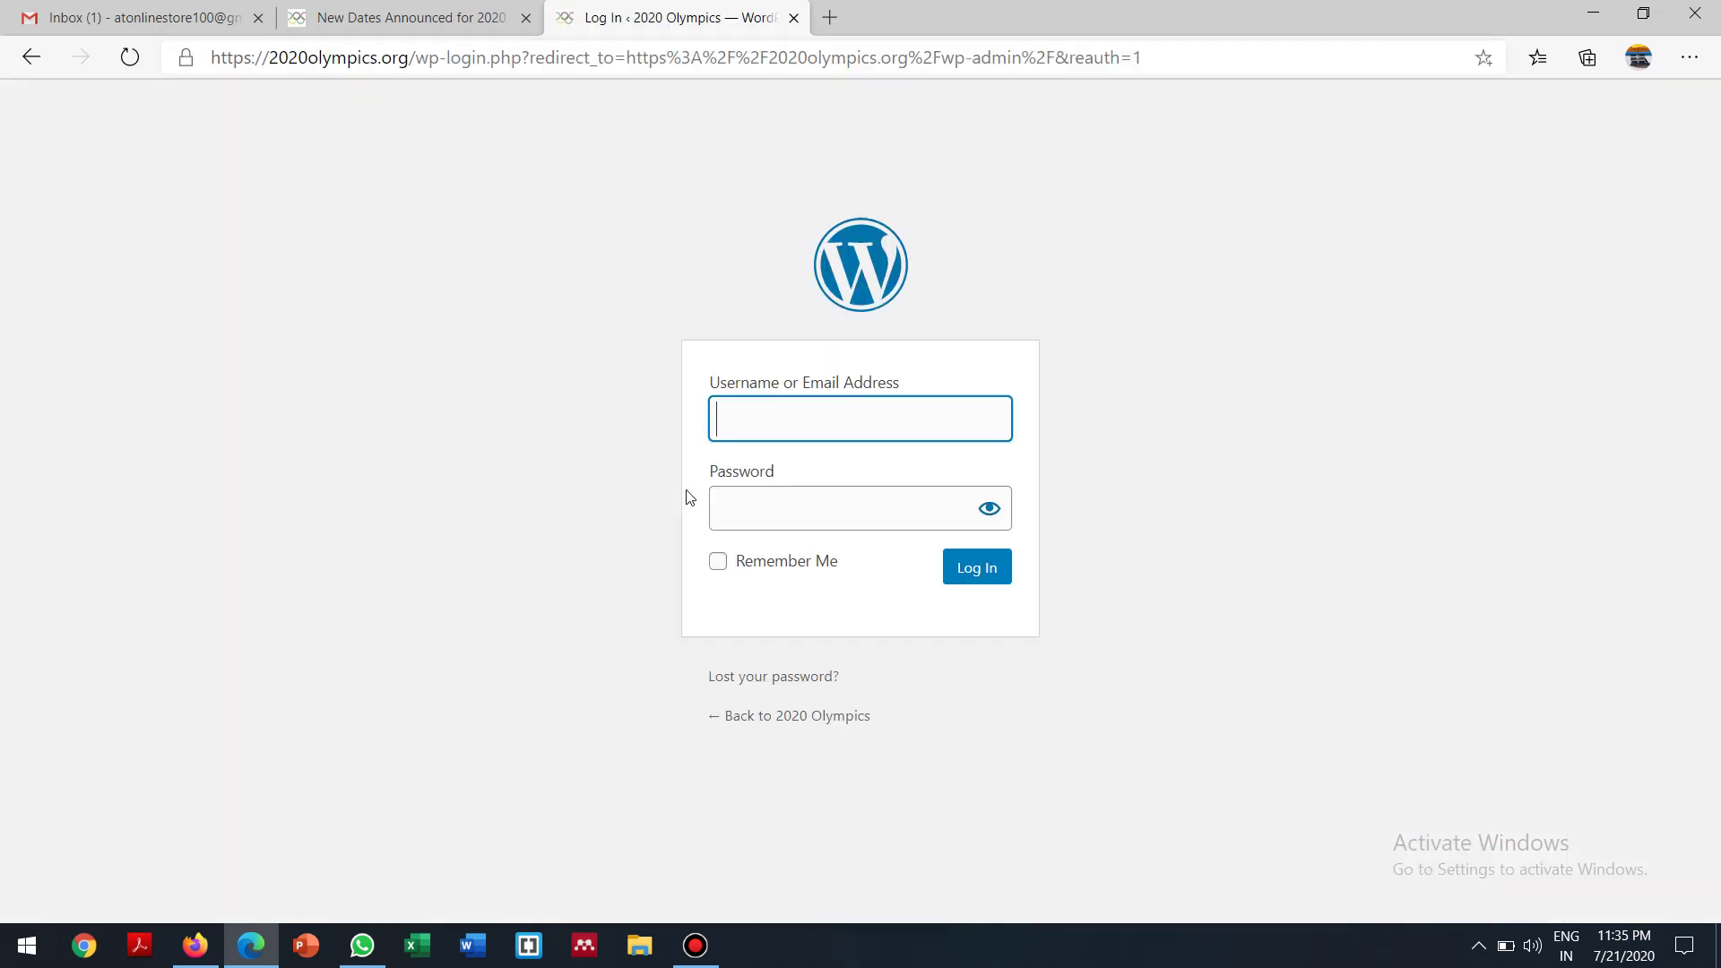
# Log in as mainuser with the account password.
pyautogui.write('mainuser')
pyautogui.press('Tab')
pyautogui.write('•••••••')
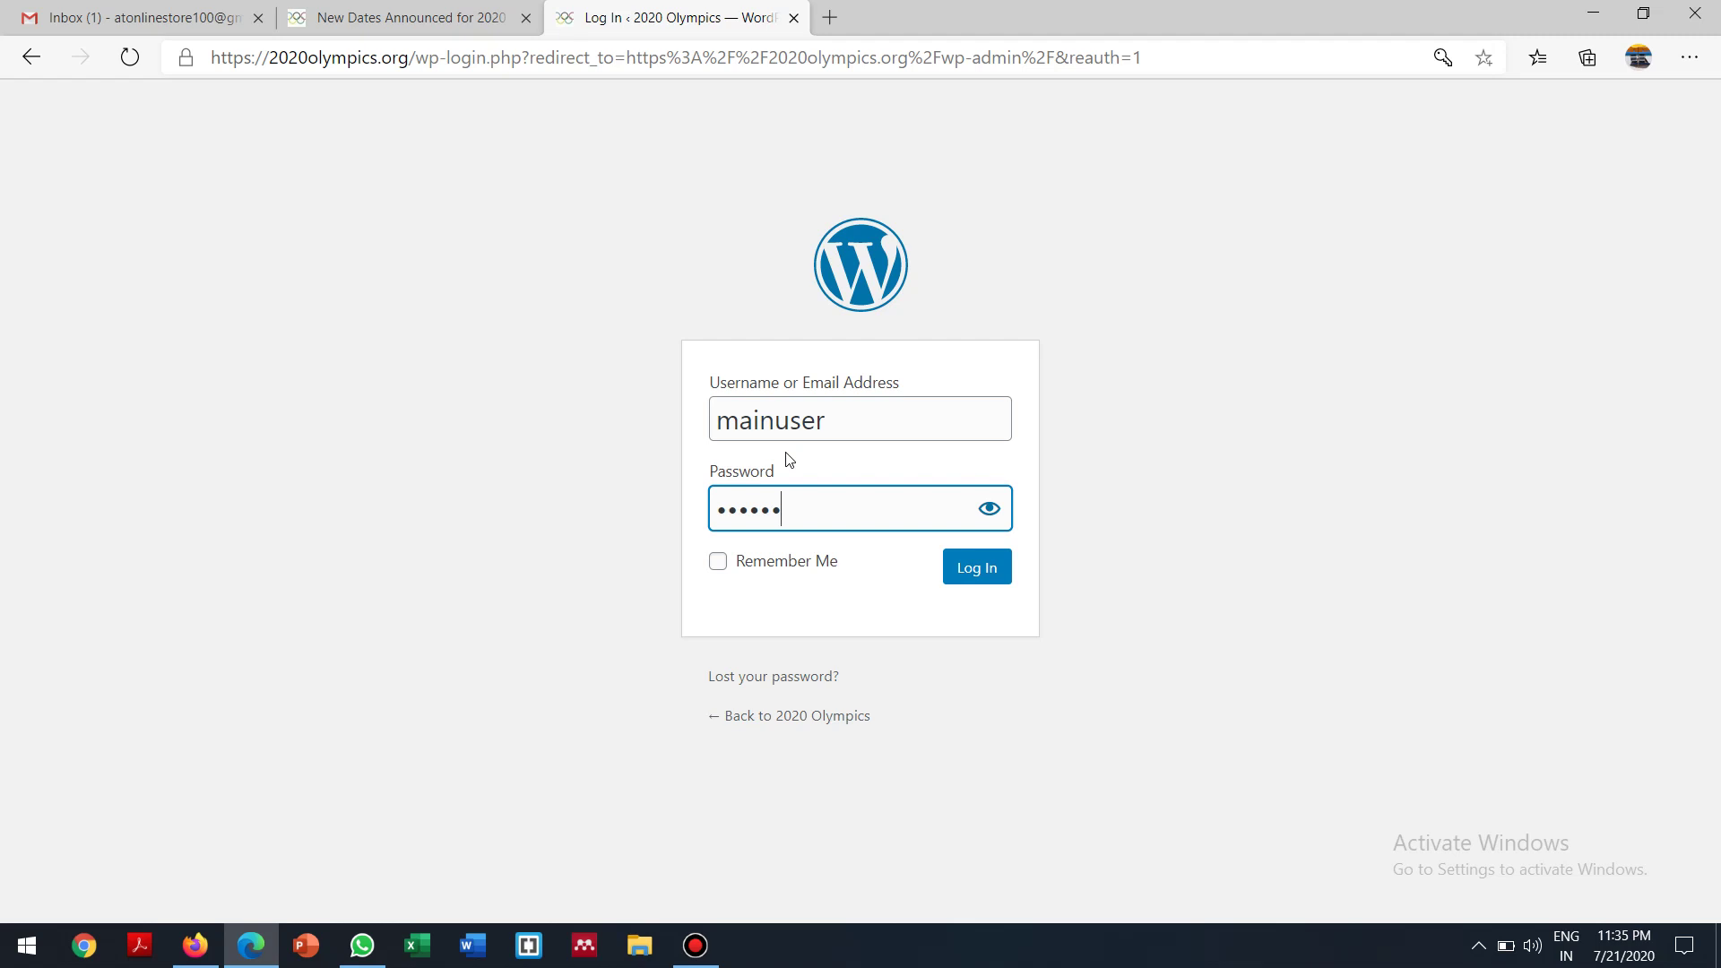
pyautogui.write('•••')
pyautogui.press('Return')
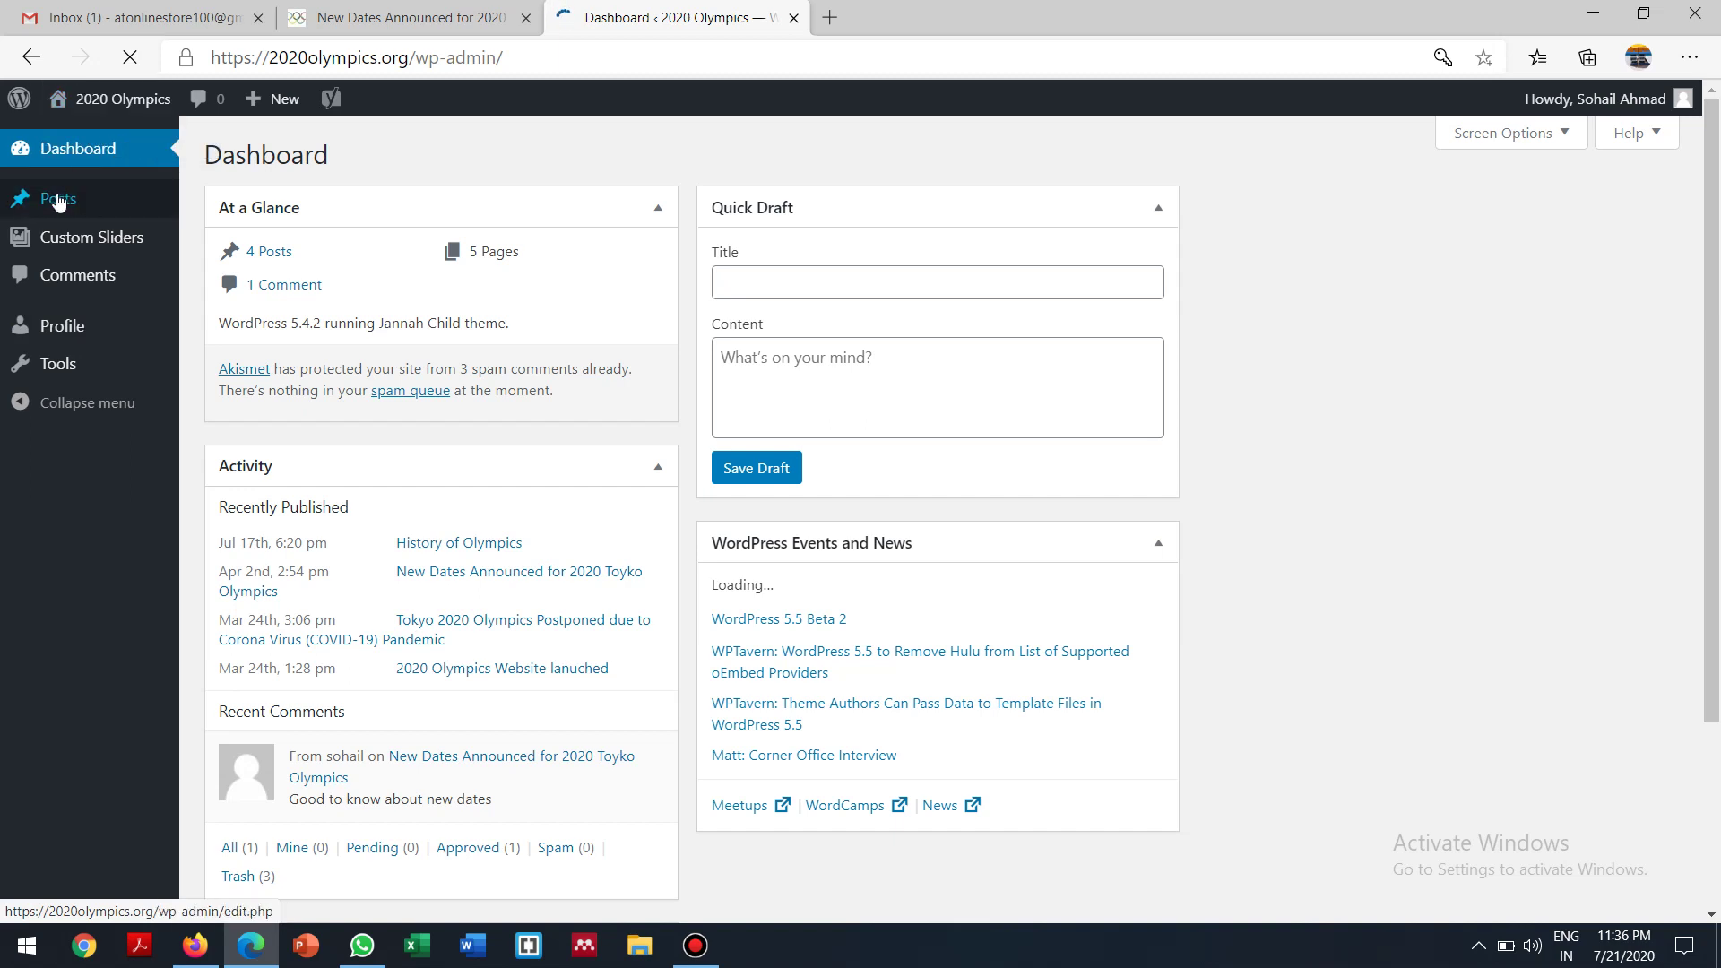
# Open All Posts, reload the list, and save the login password in Edge.
pyautogui.moveTo(57, 199)
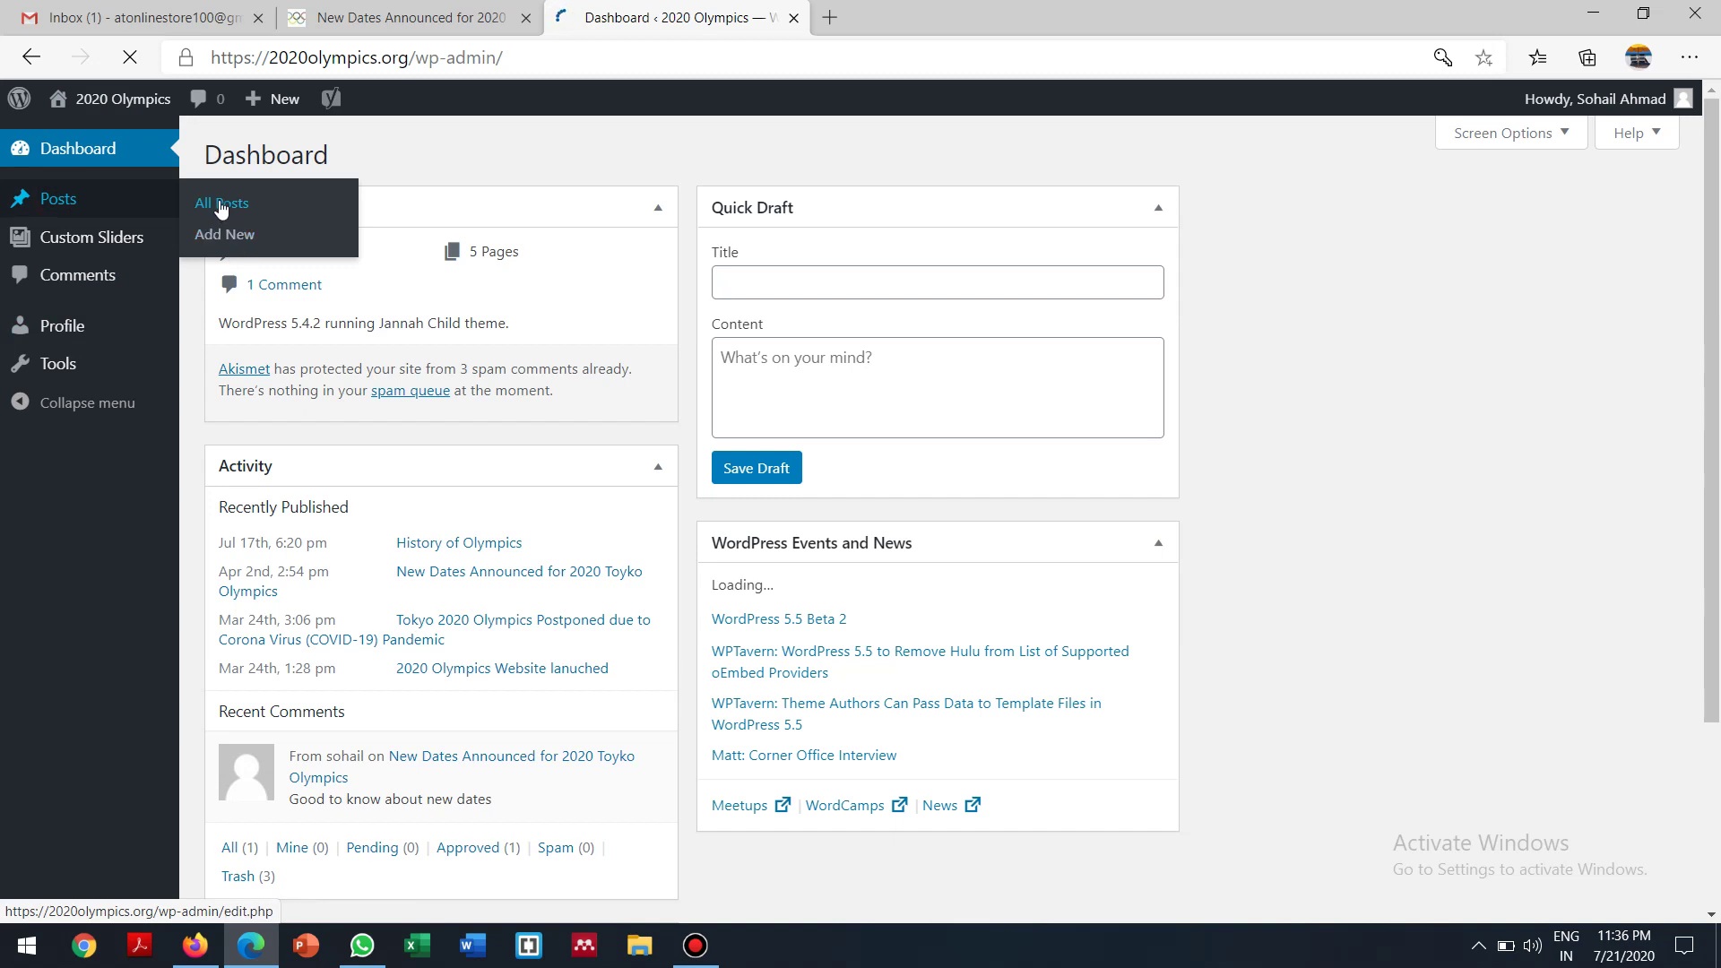
pyautogui.click(97, 234)
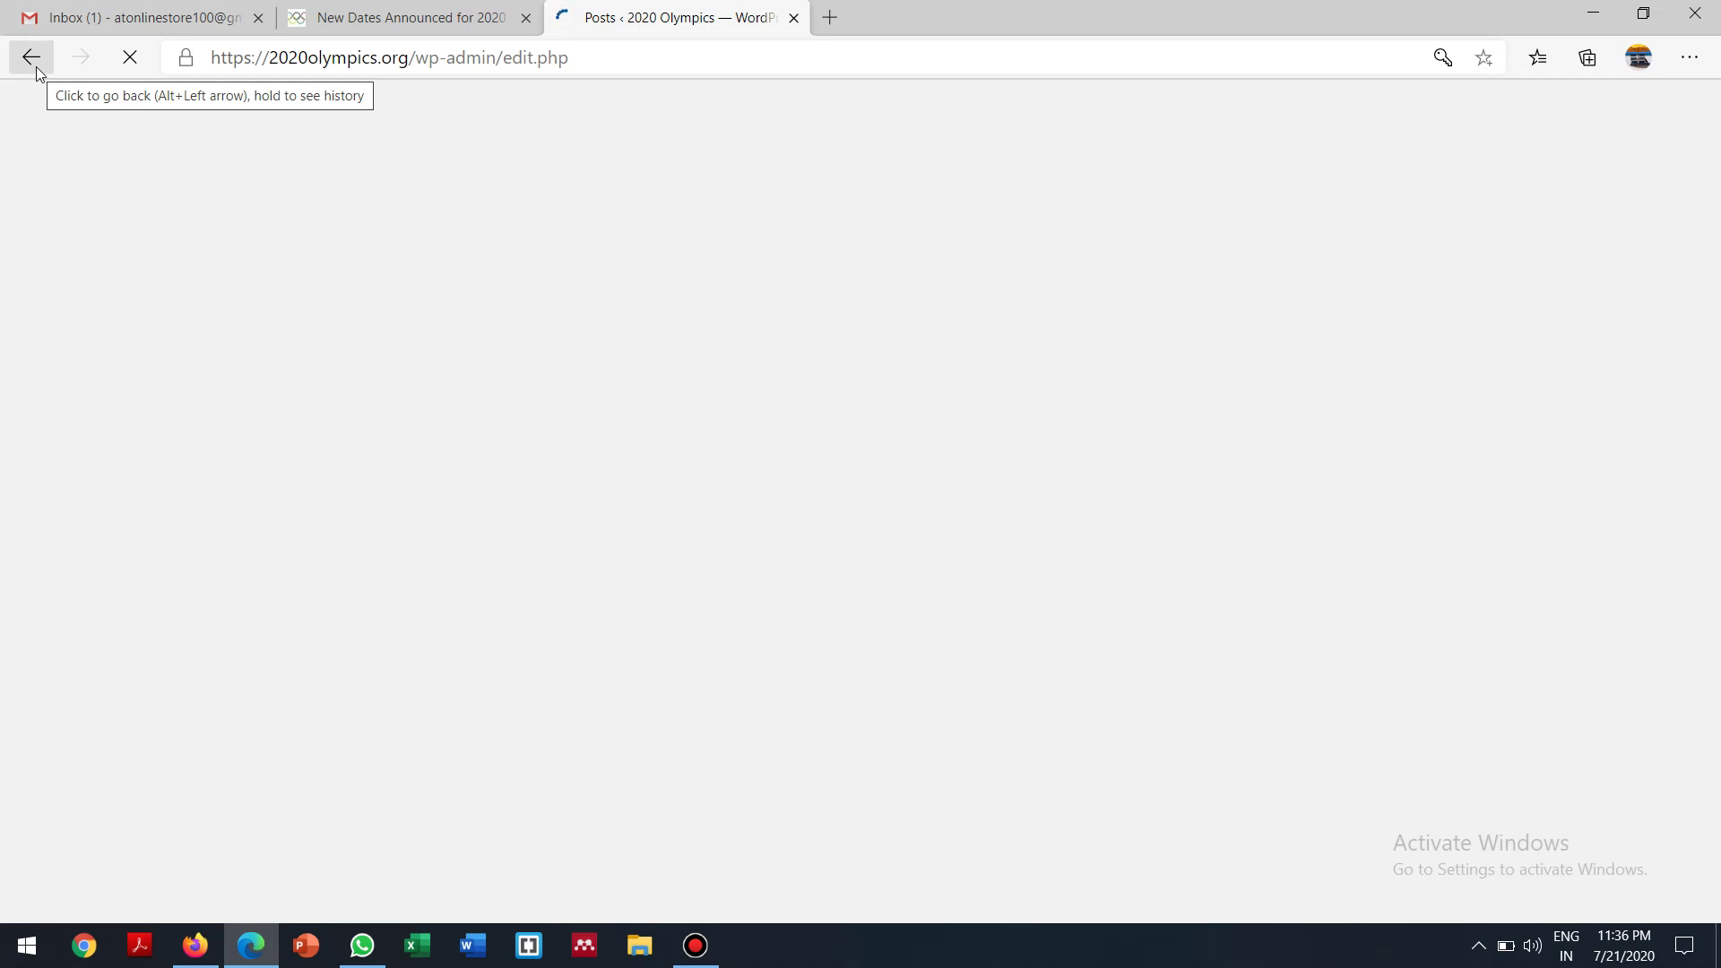
pyautogui.click(586, 60)
pyautogui.press('Return')
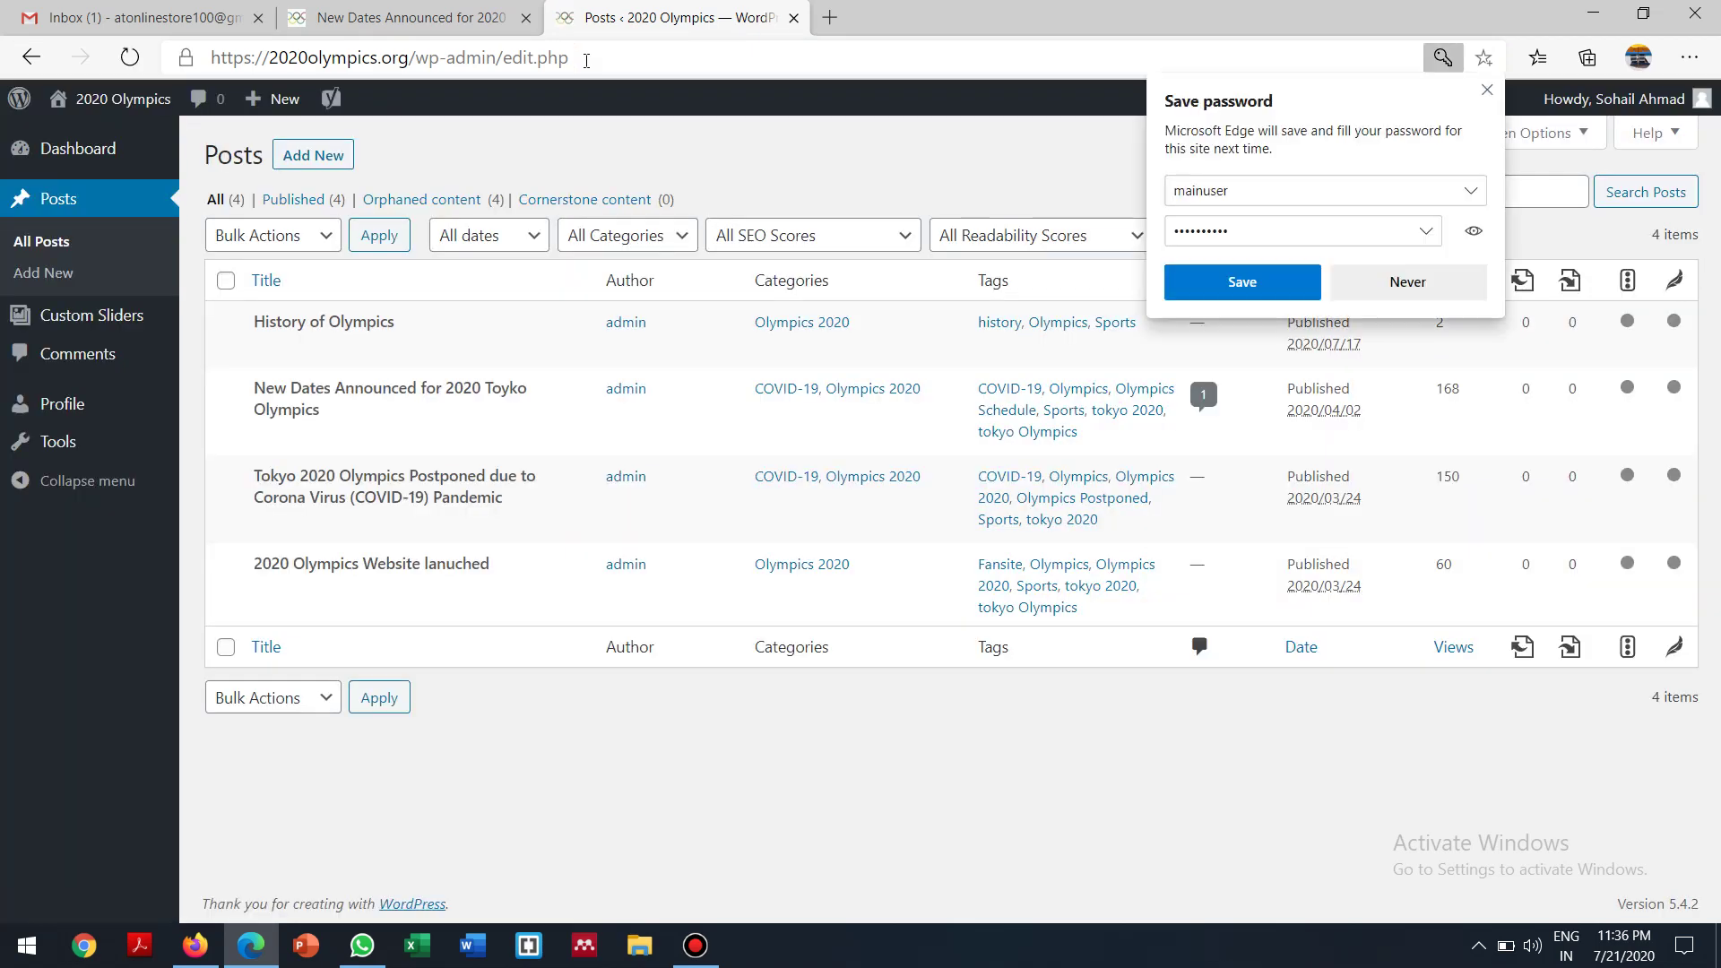
pyautogui.click(1254, 292)
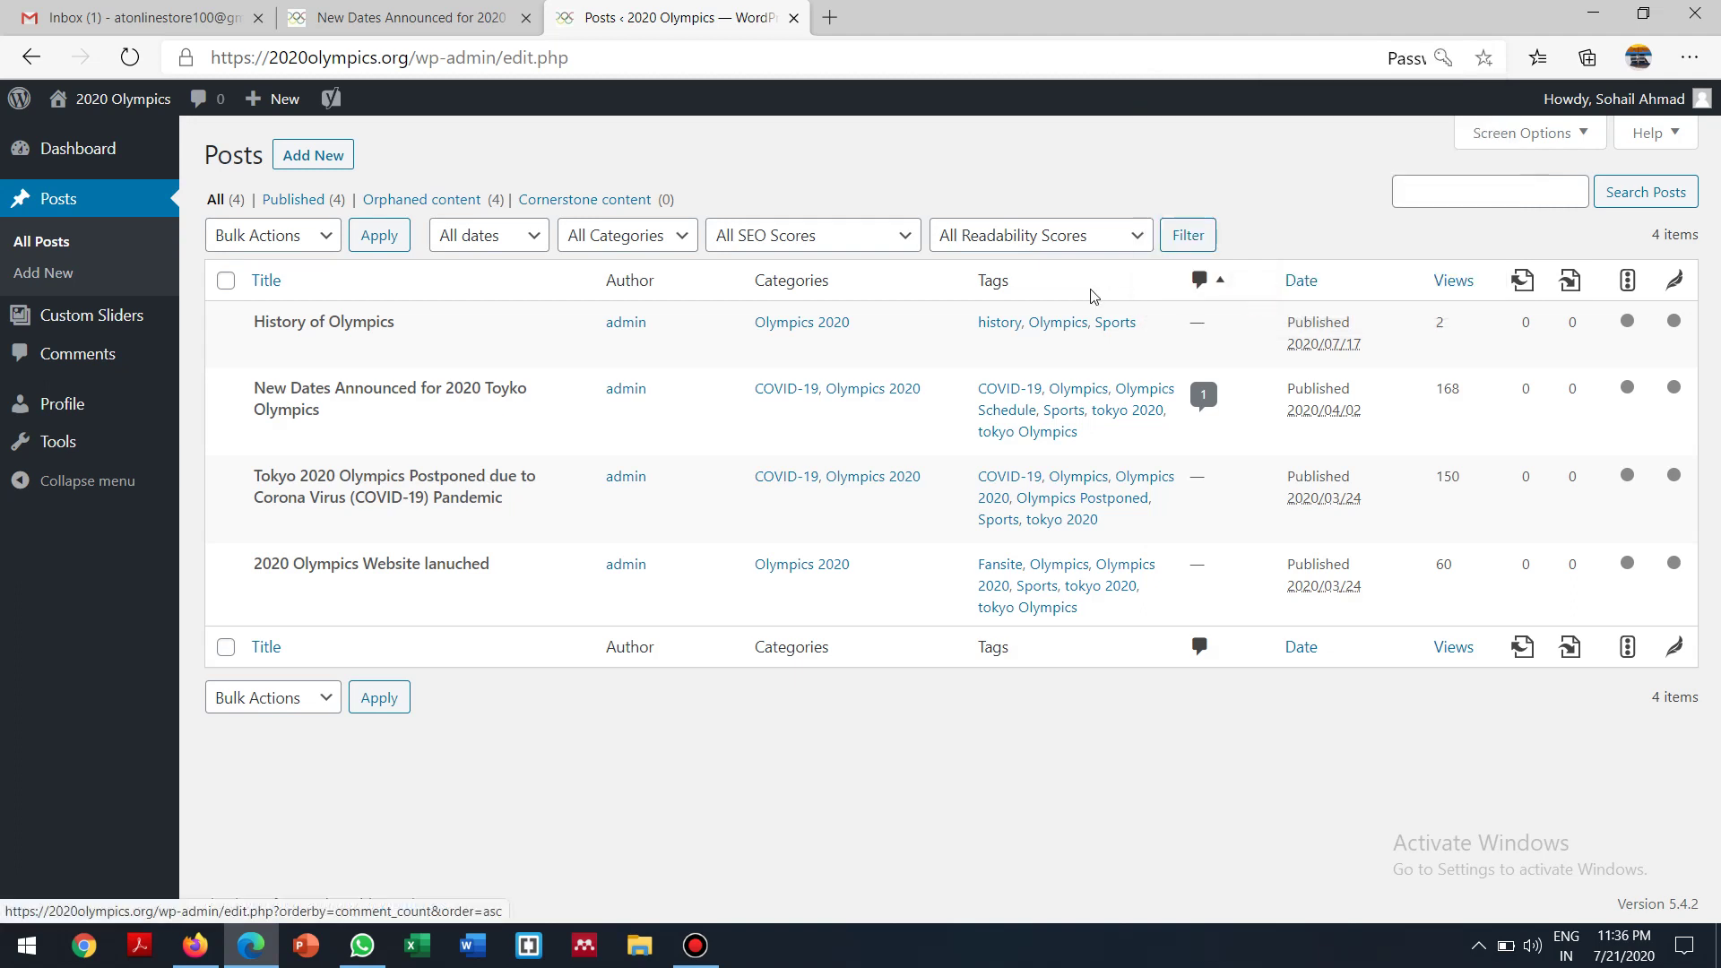
pyautogui.click(95, 317)
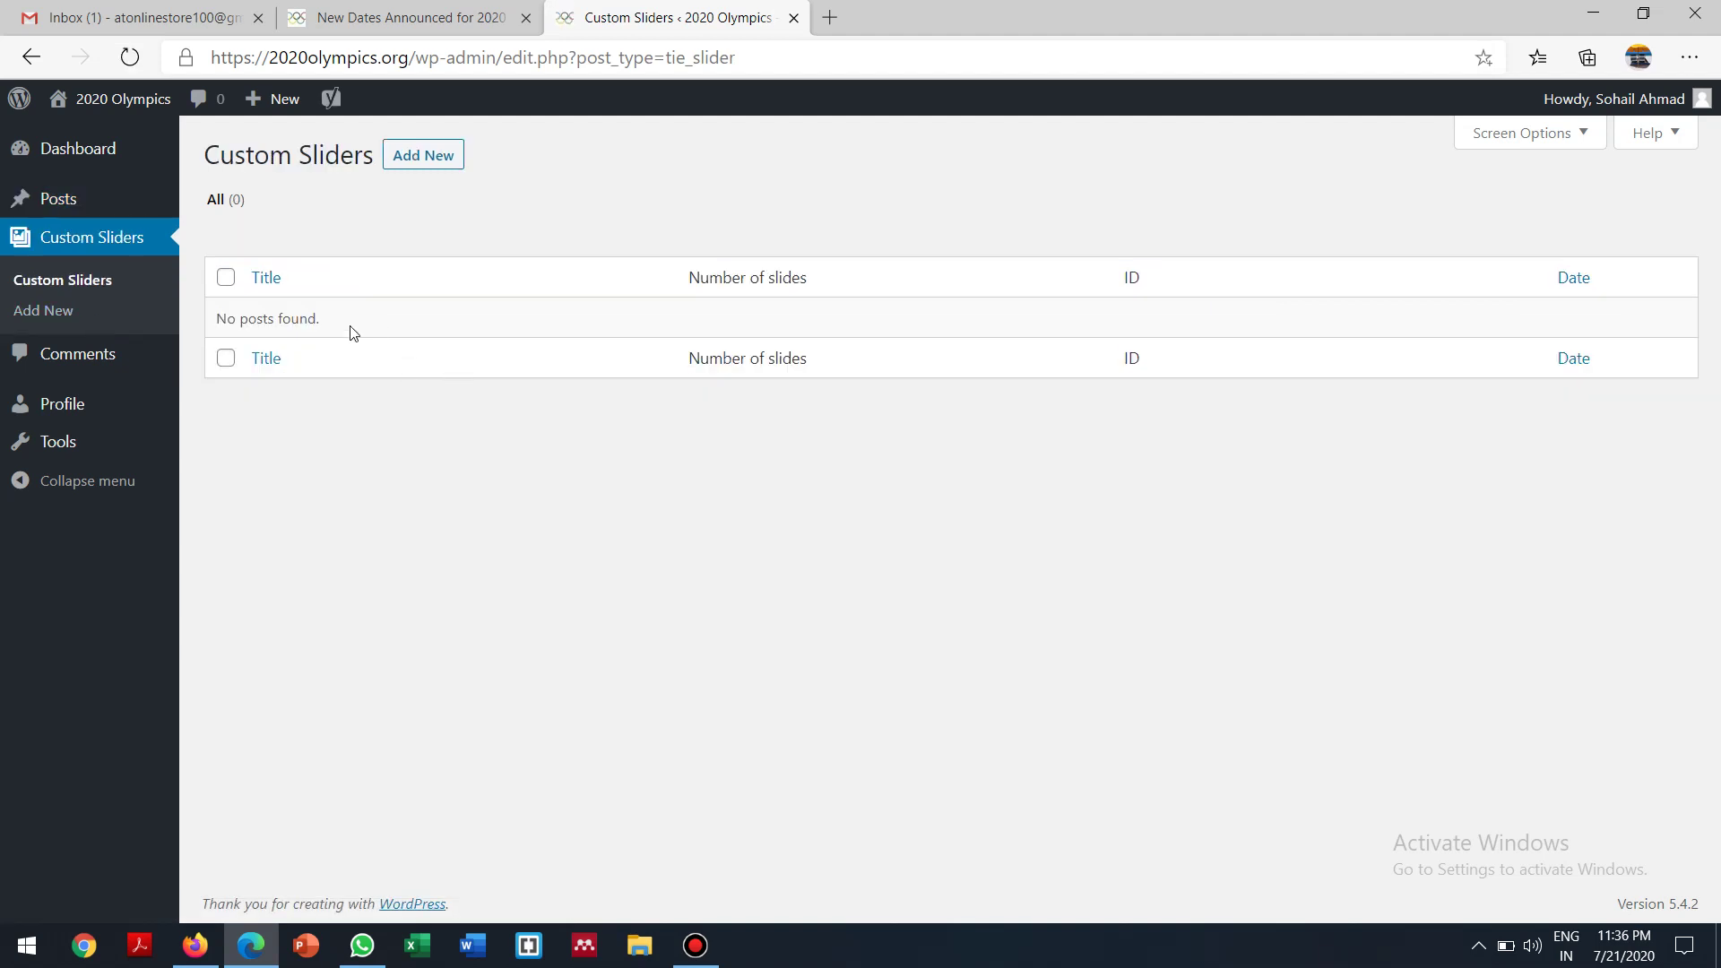
# Visit the contributor's Add New Slider, Comments and Tools pages, then return to the admin Firefox window.
pyautogui.click(419, 159)
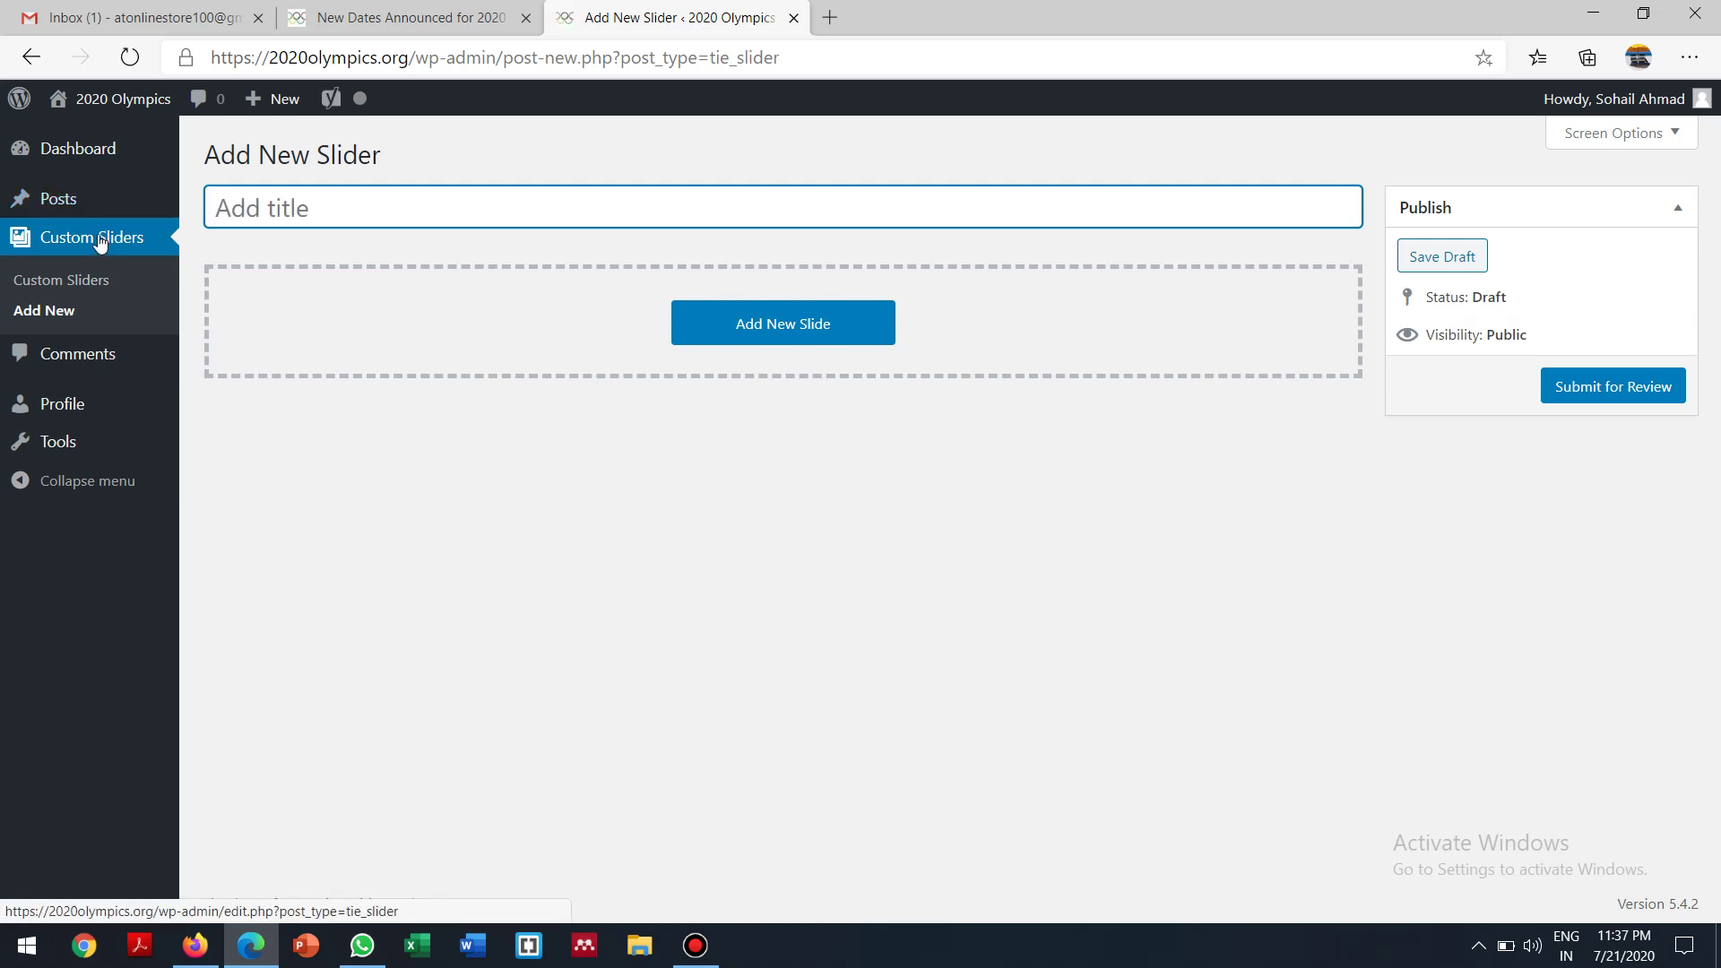
pyautogui.click(61, 356)
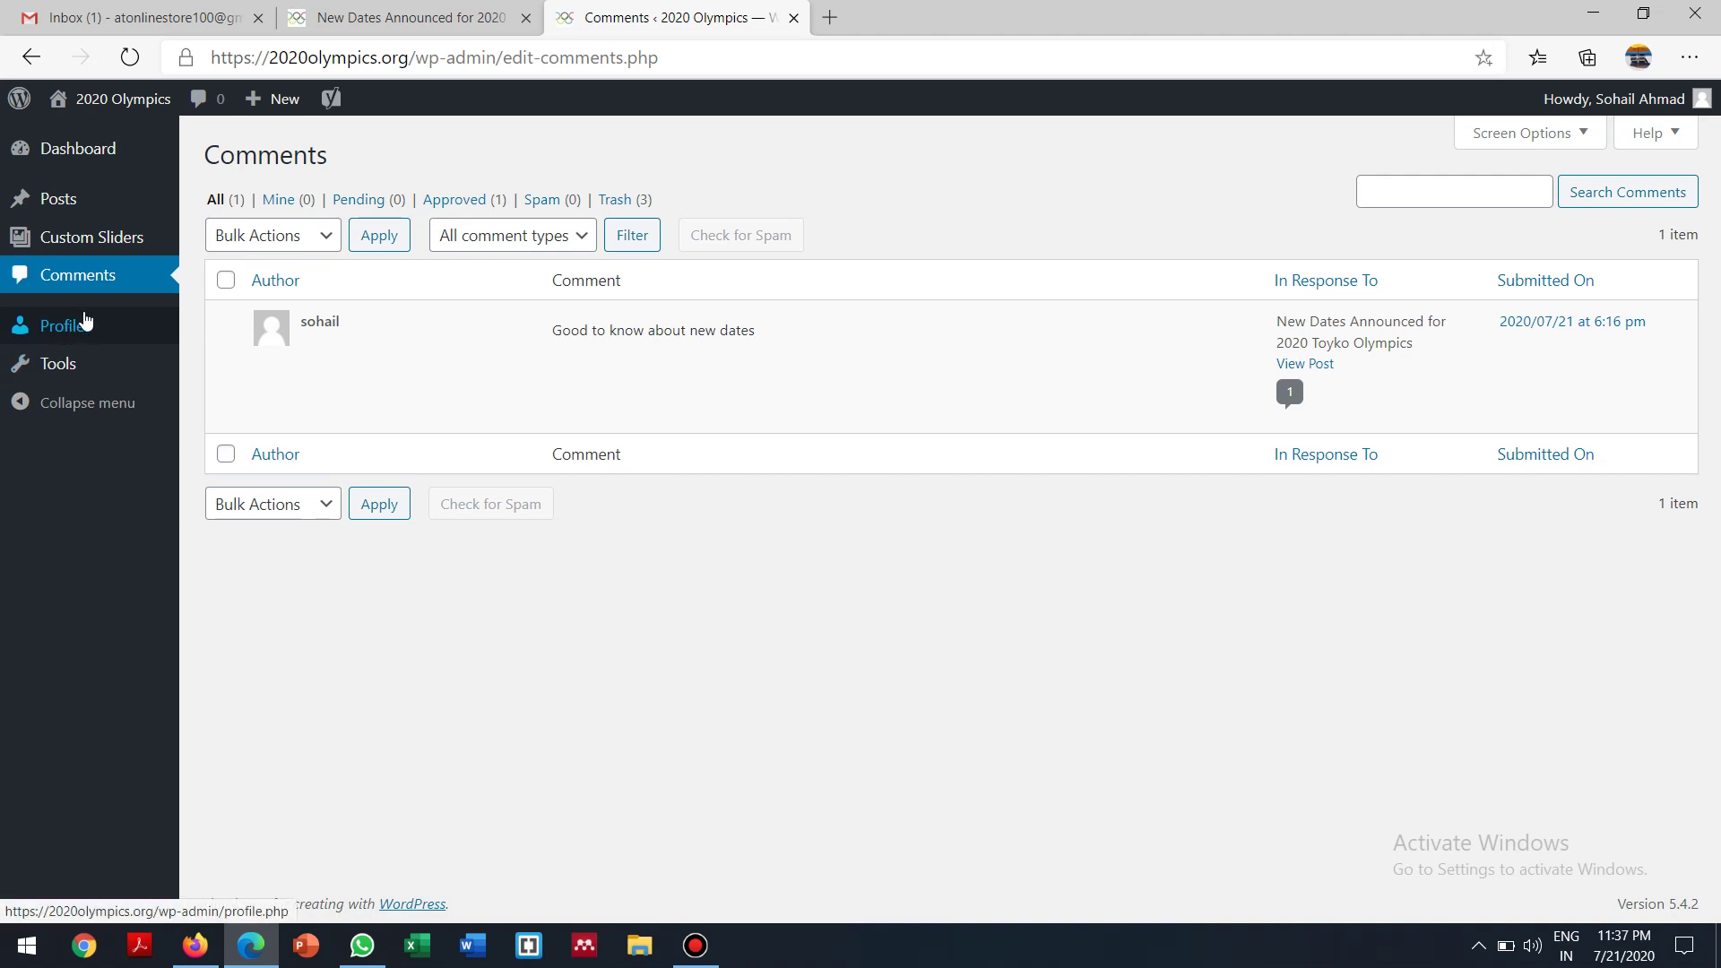
pyautogui.click(52, 364)
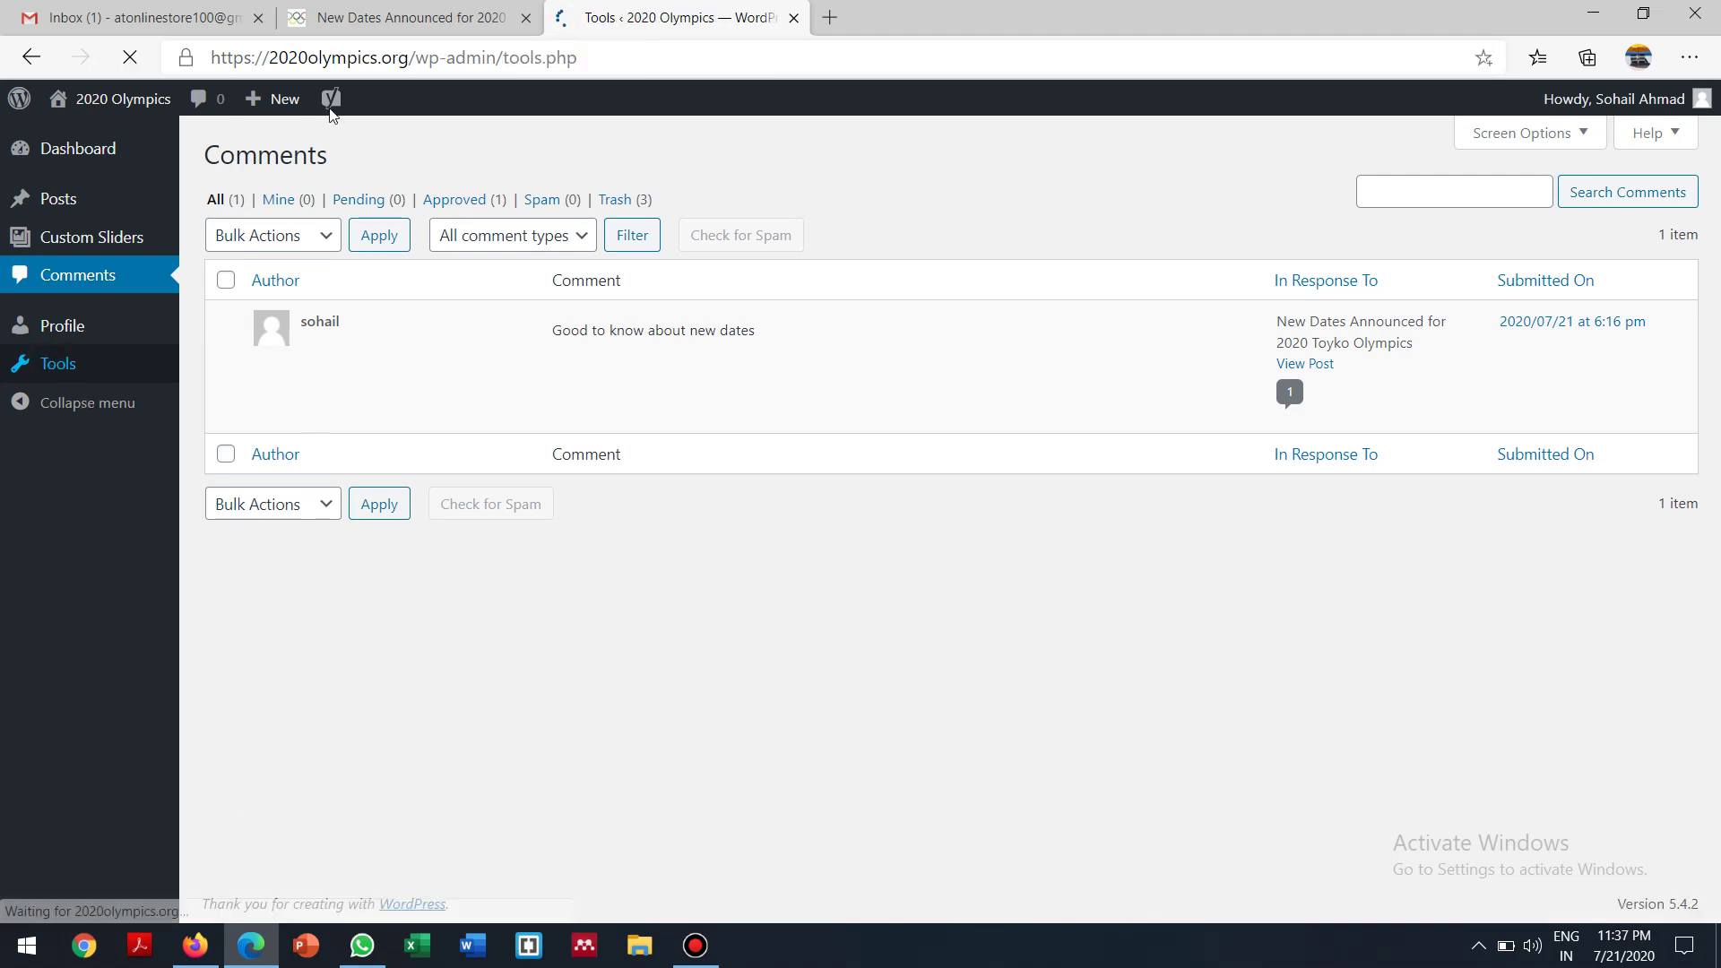
pyautogui.click(190, 950)
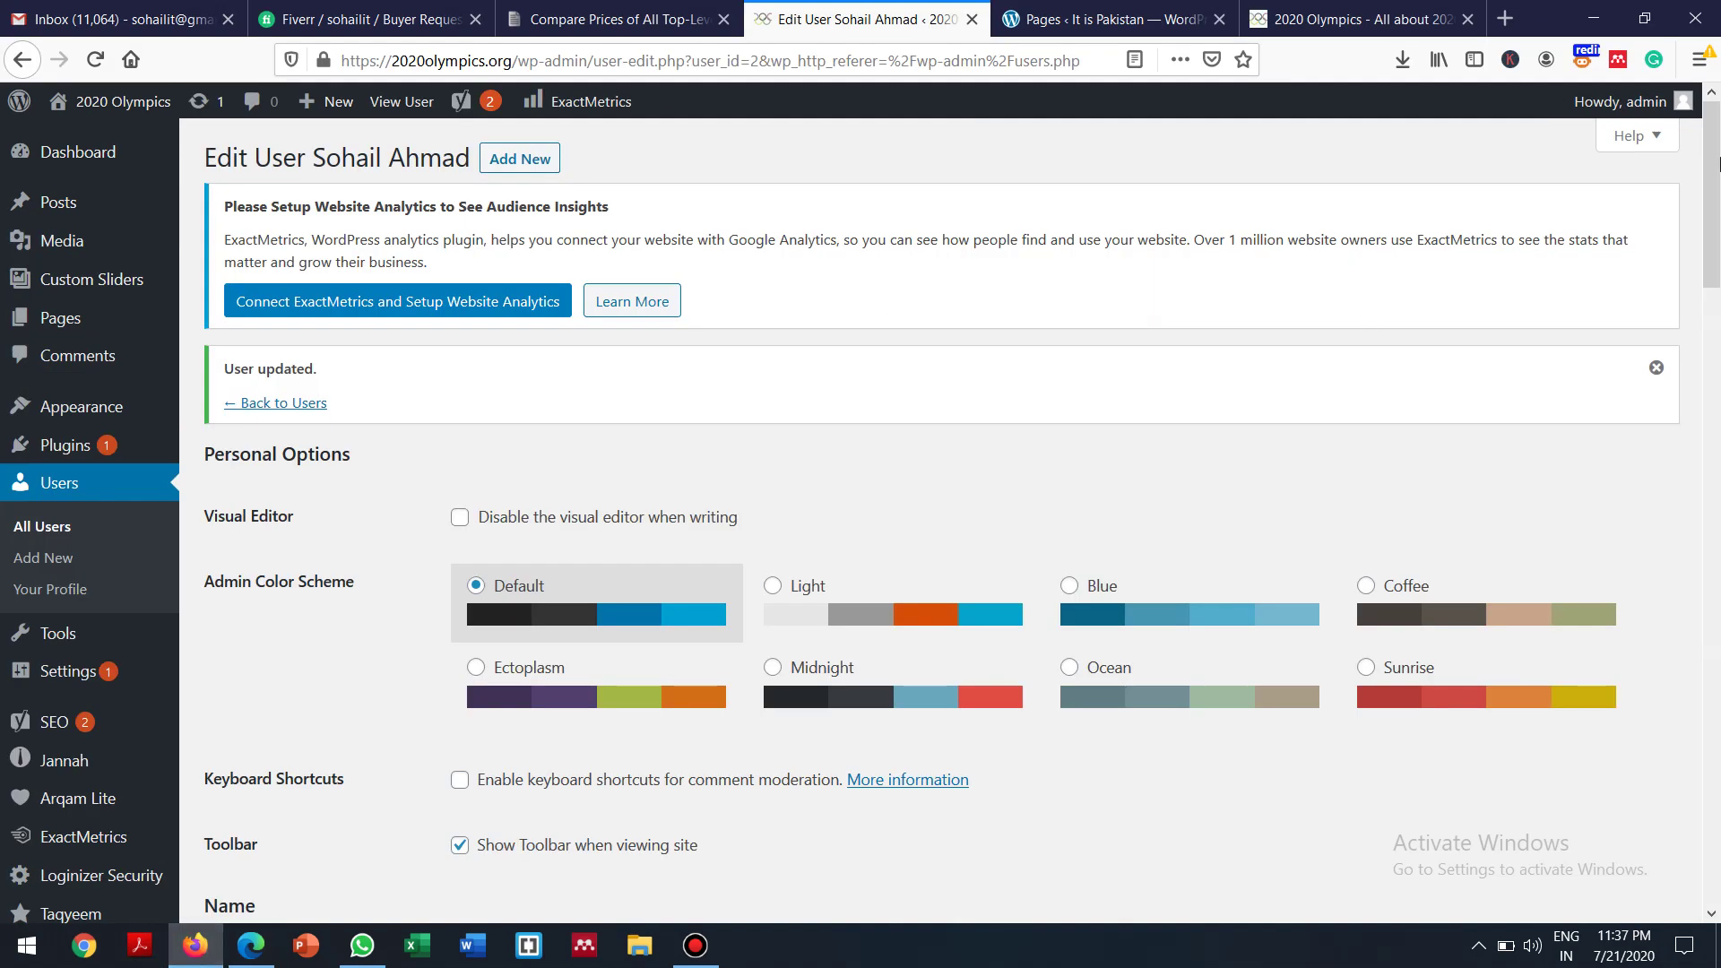
# Scroll mainuser's Edit User page to check the Contributor role, then bring up Bandicam.
pyautogui.moveTo(1720, 177); pyautogui.dragTo(1671, 315)
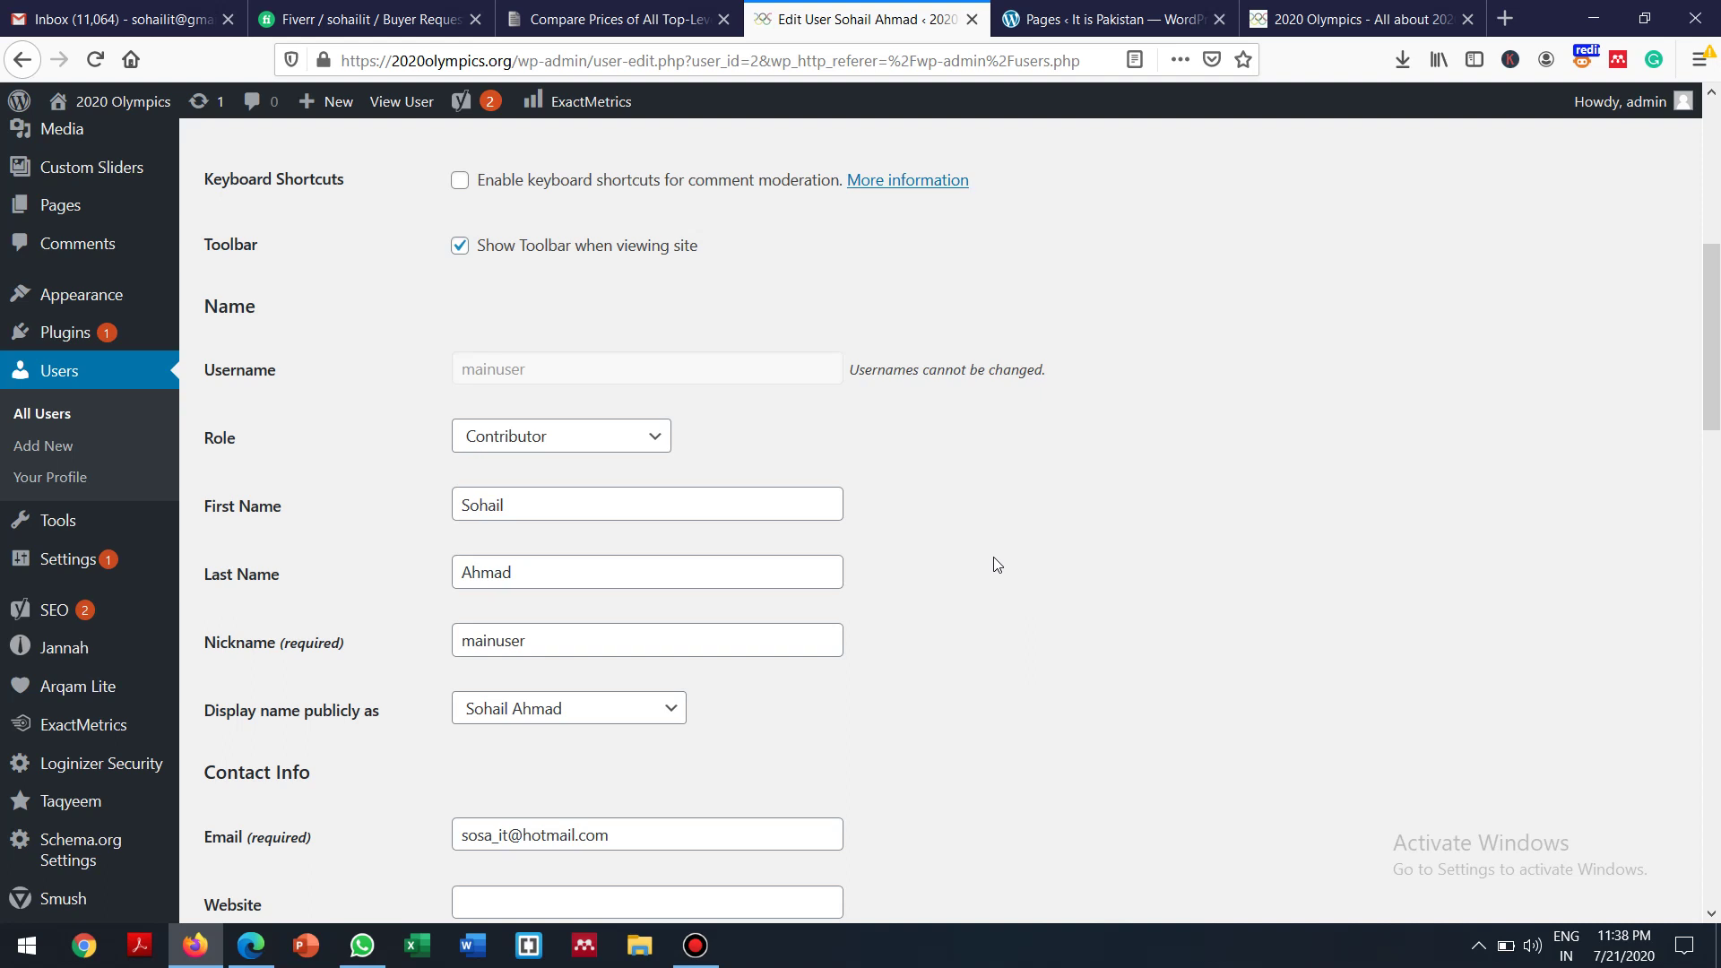
pyautogui.scroll(-5, 997, 564)
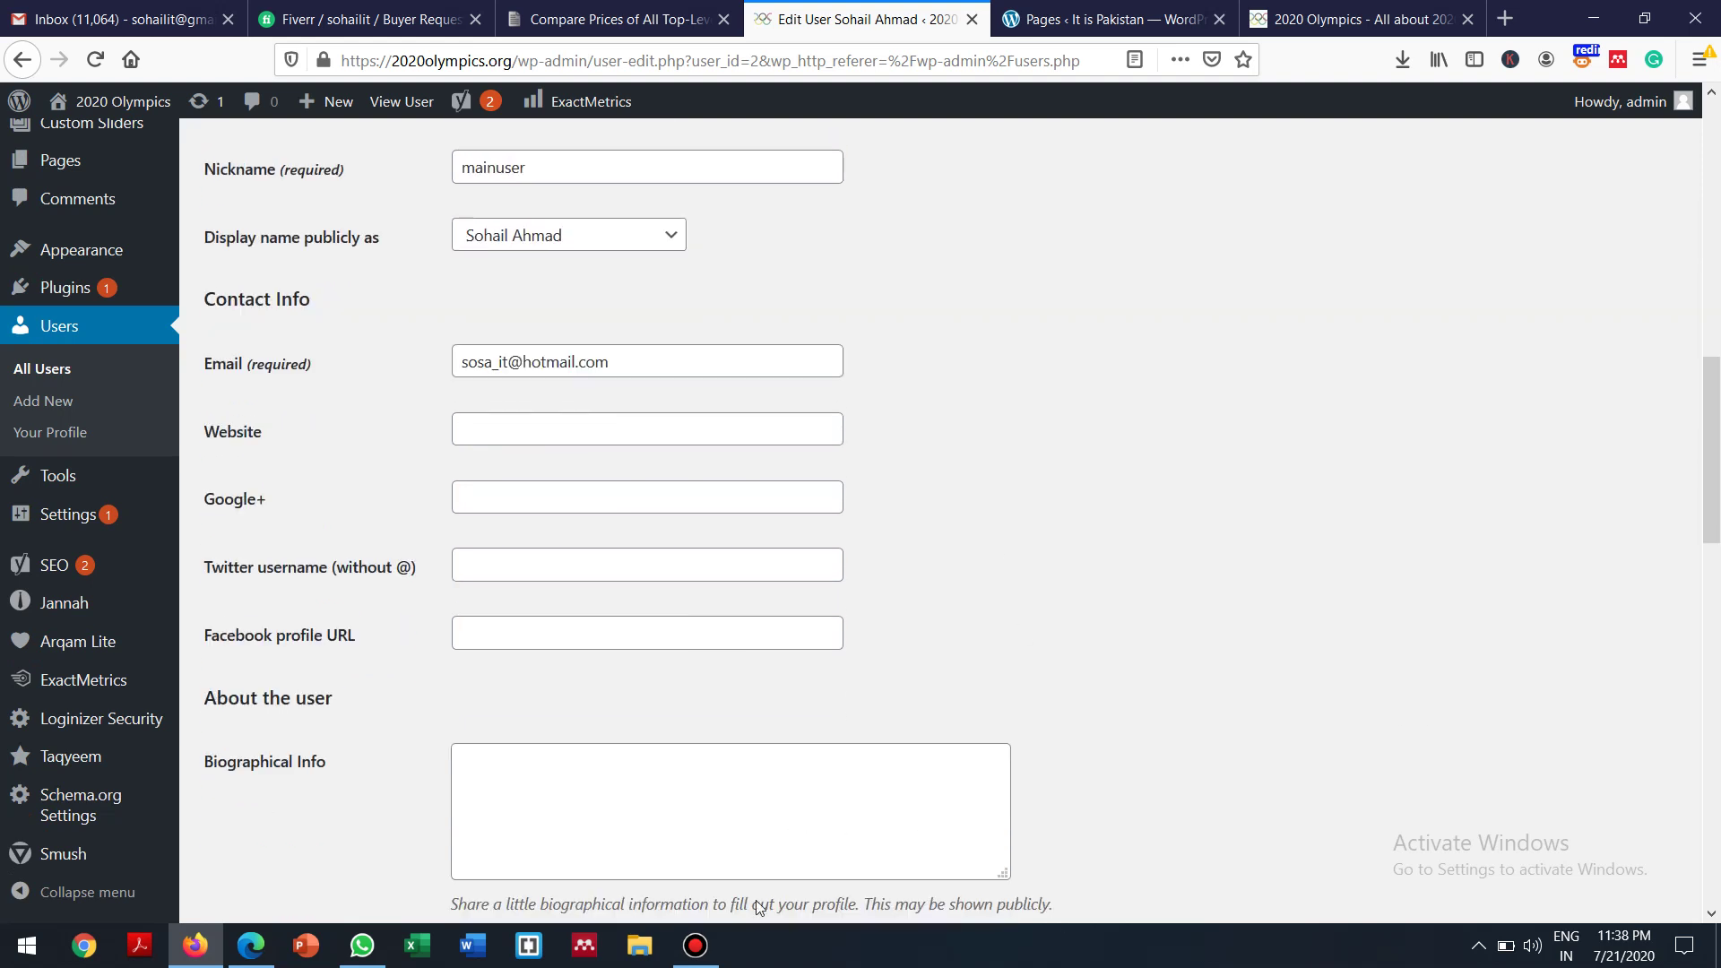
pyautogui.click(696, 946)
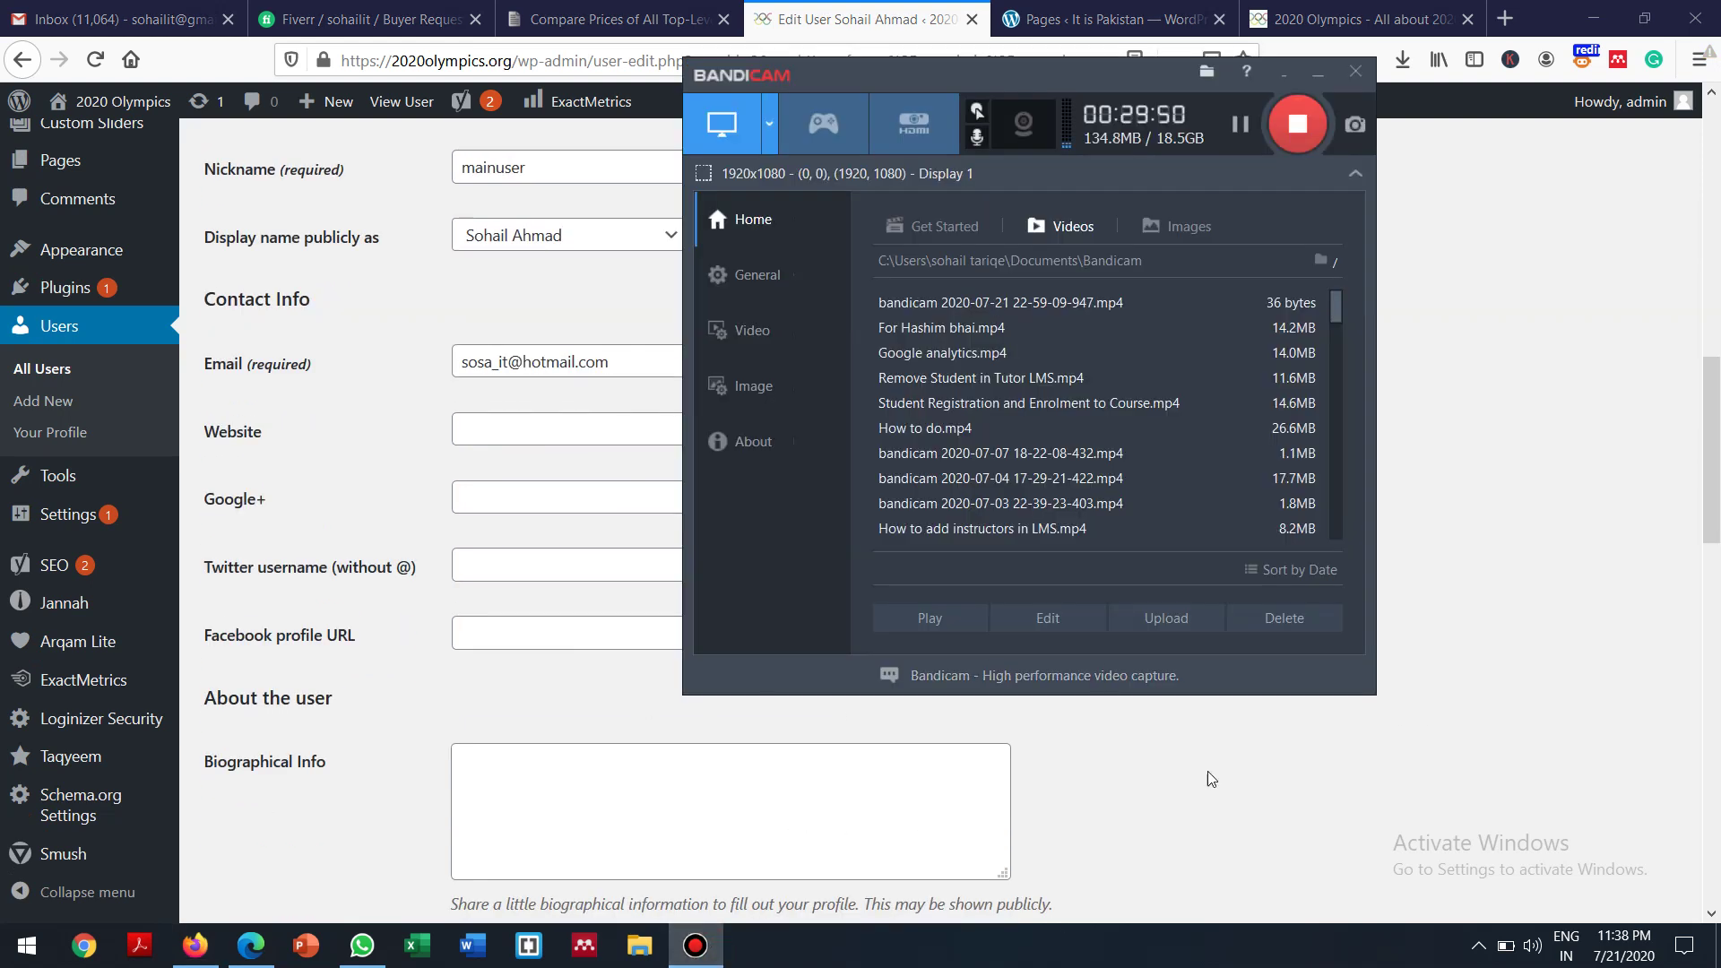